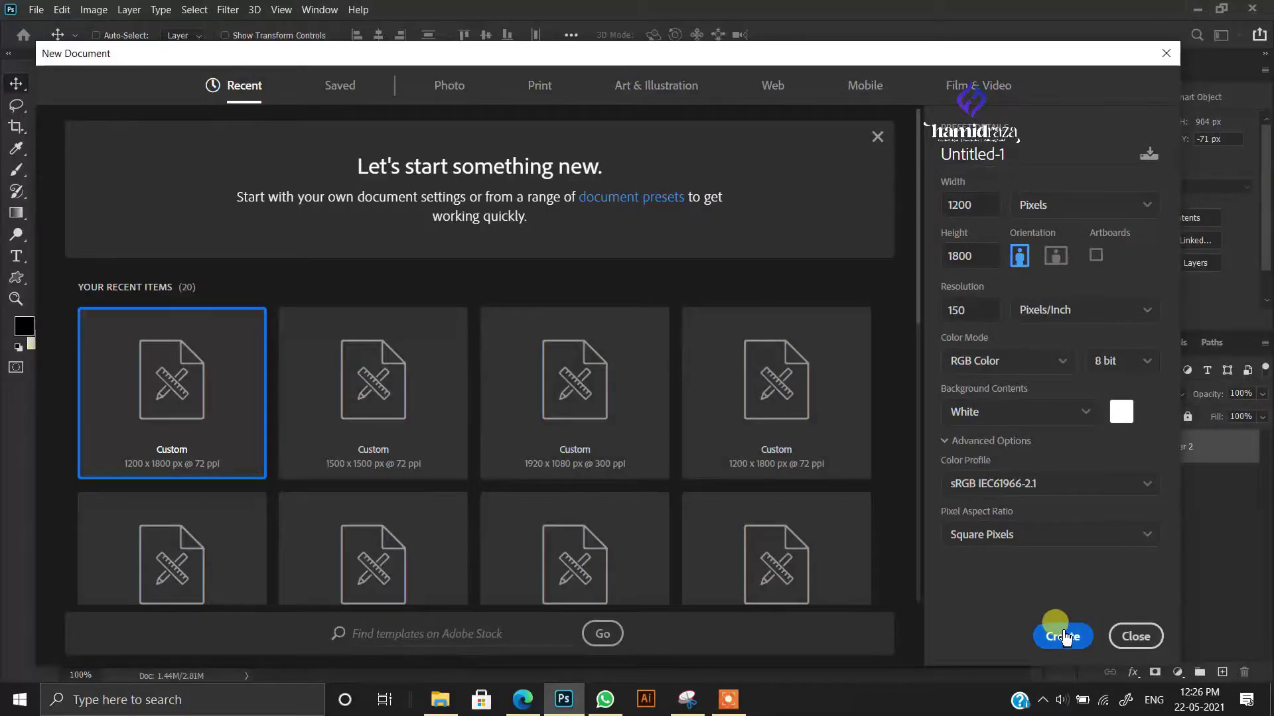
- Place the blank Untitled-1 document first among the open files and compare the statue in Layer 2.psb with its mask off and on
left_click_drag(901, 62, 180, 64)
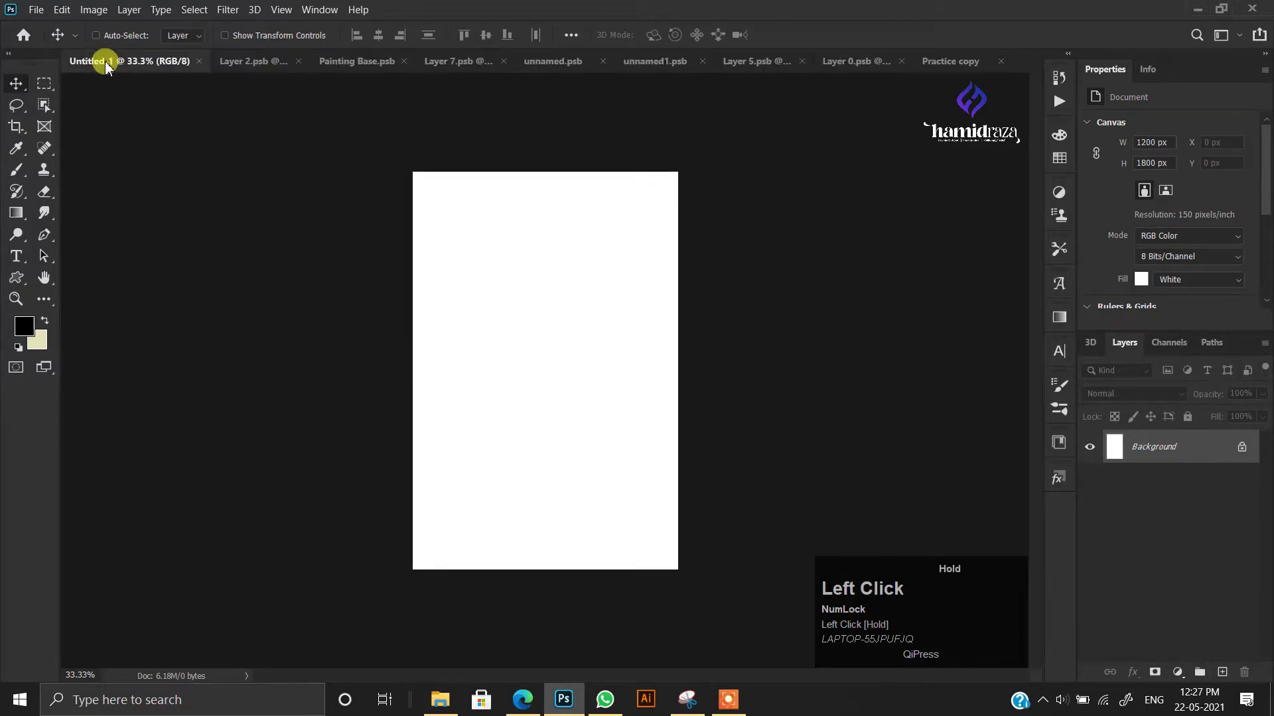
left_click(252, 61)
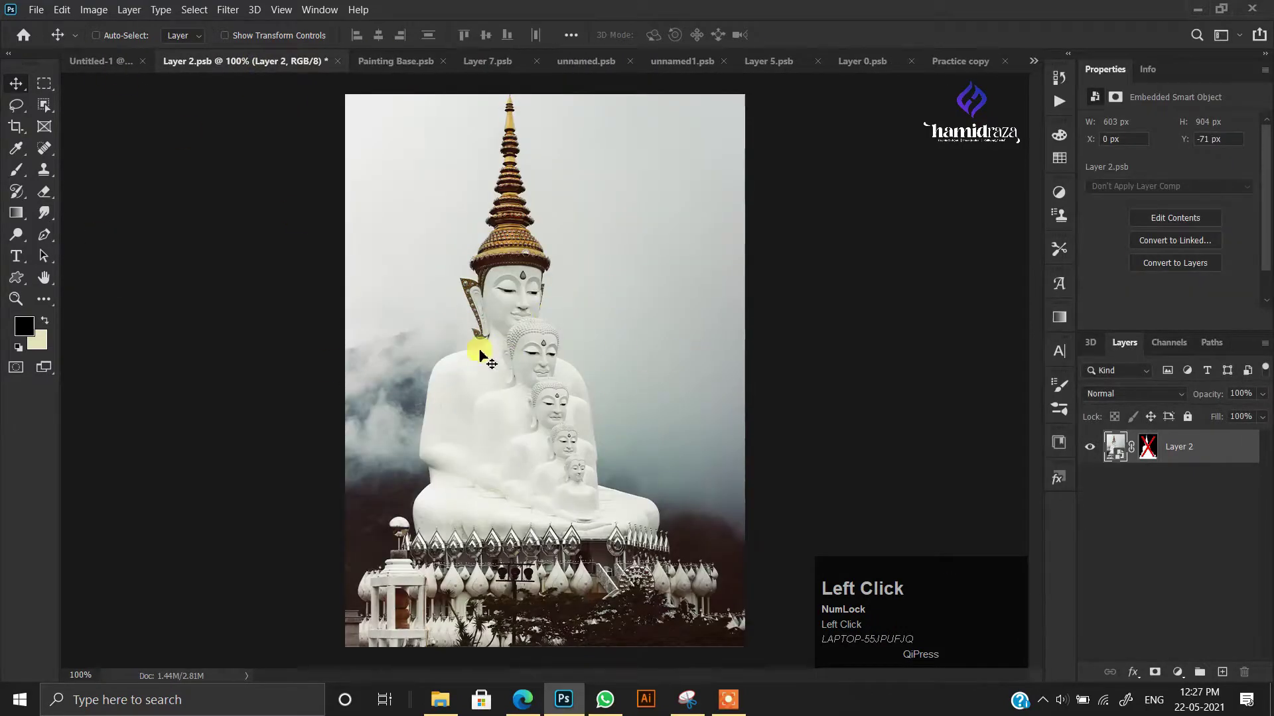
left_click(1146, 447)
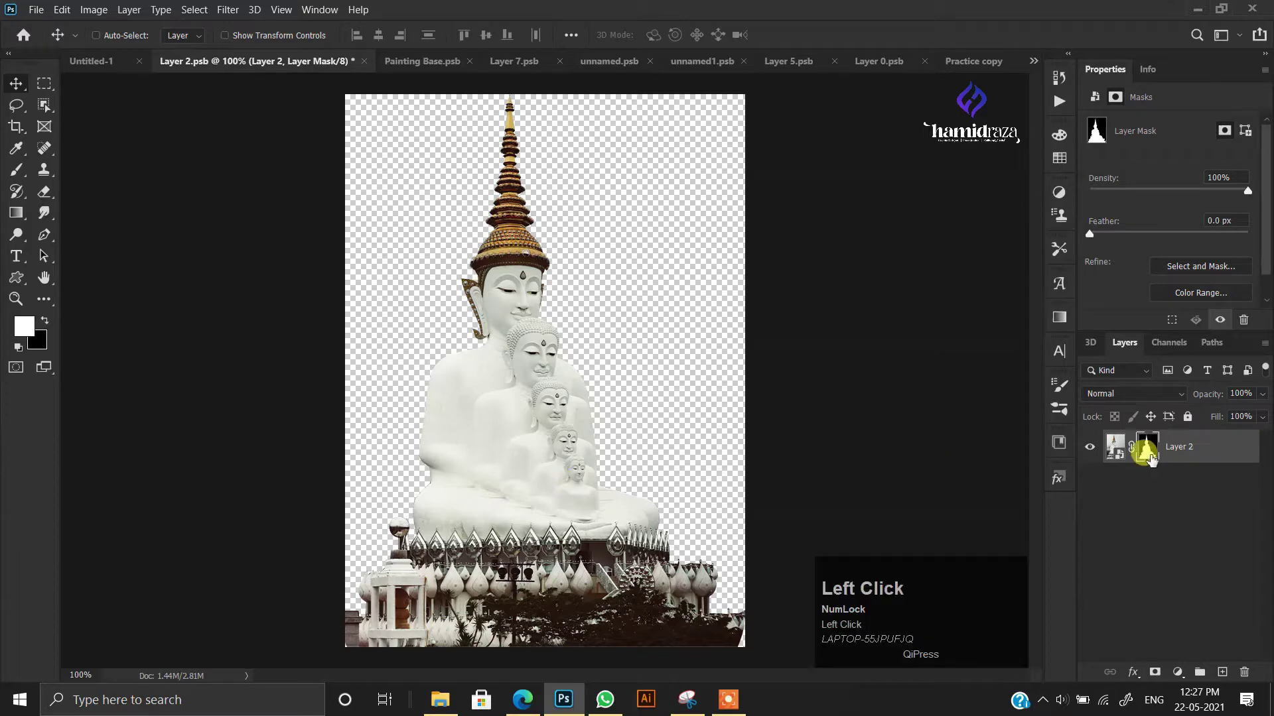
left_click(1149, 449, "shift")
left_click(1149, 451)
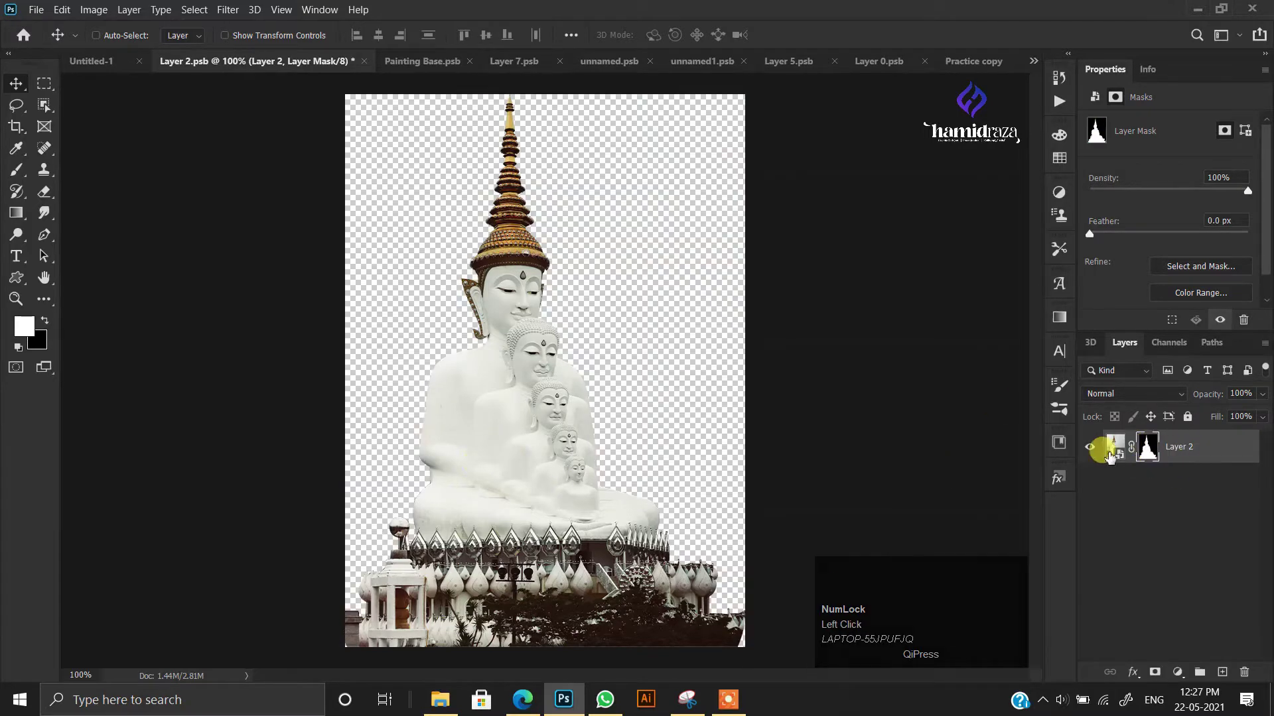
- Convert the masked statue layer to a smart object and copy it into the Untitled-1 document
right_click(1233, 448)
left_click(1029, 157)
left_click_drag(574, 545, 482, 337)
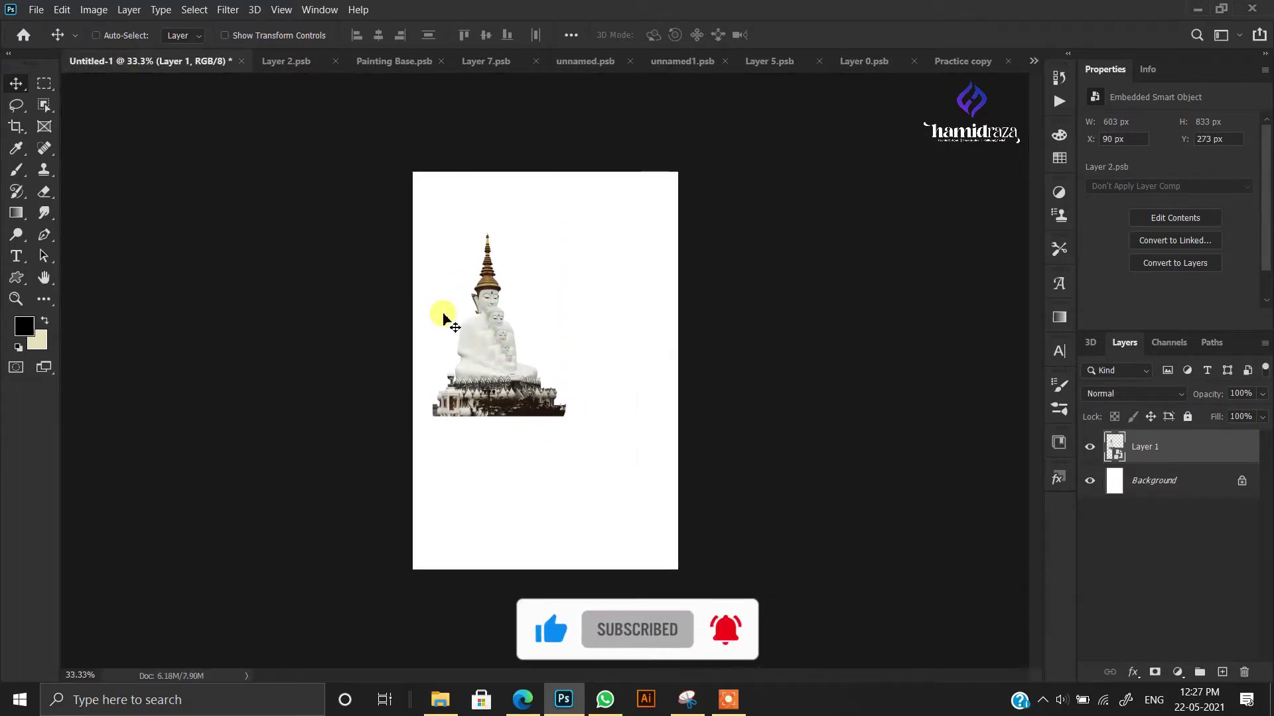
- Enlarge the statue to about 730 × 1008 px and position it in the upper left of the canvas
key("ctrl+0")
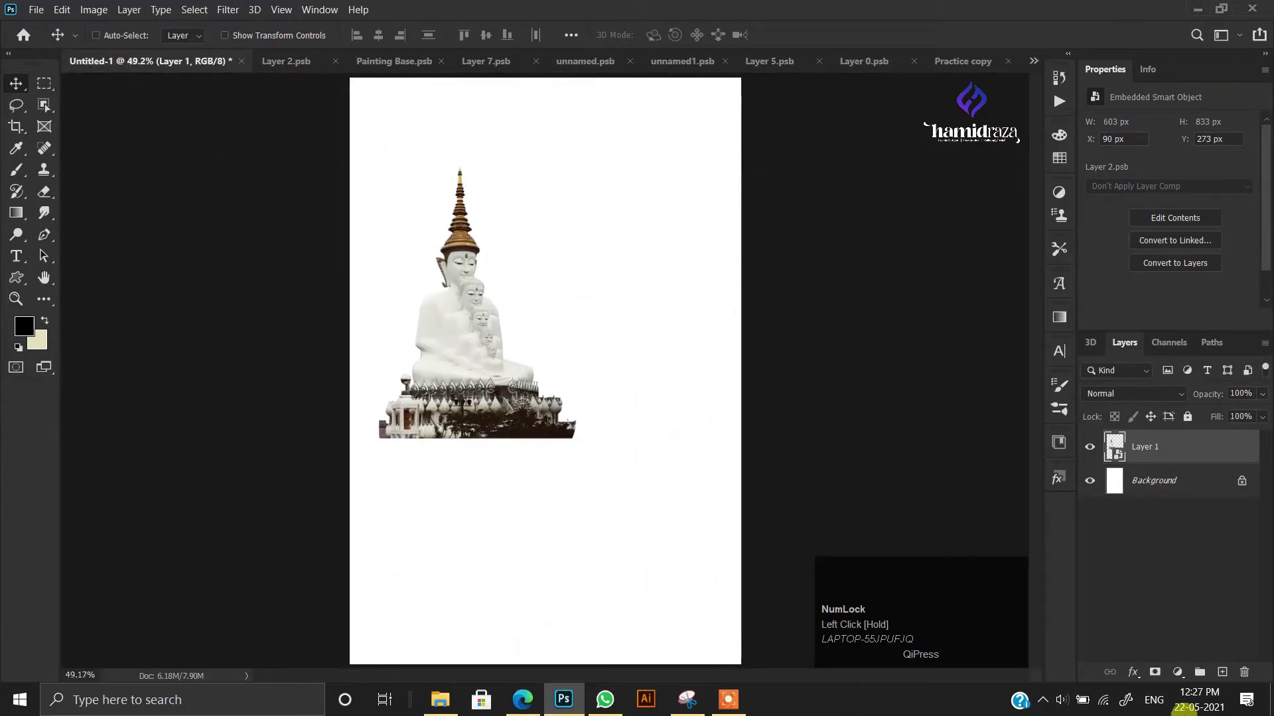
key("ctrl+t")
left_click_drag(577, 161, 621, 109)
left_click_drag(475, 367, 446, 409)
key("Return")
scroll(433, 352, "down", 1, "alt")
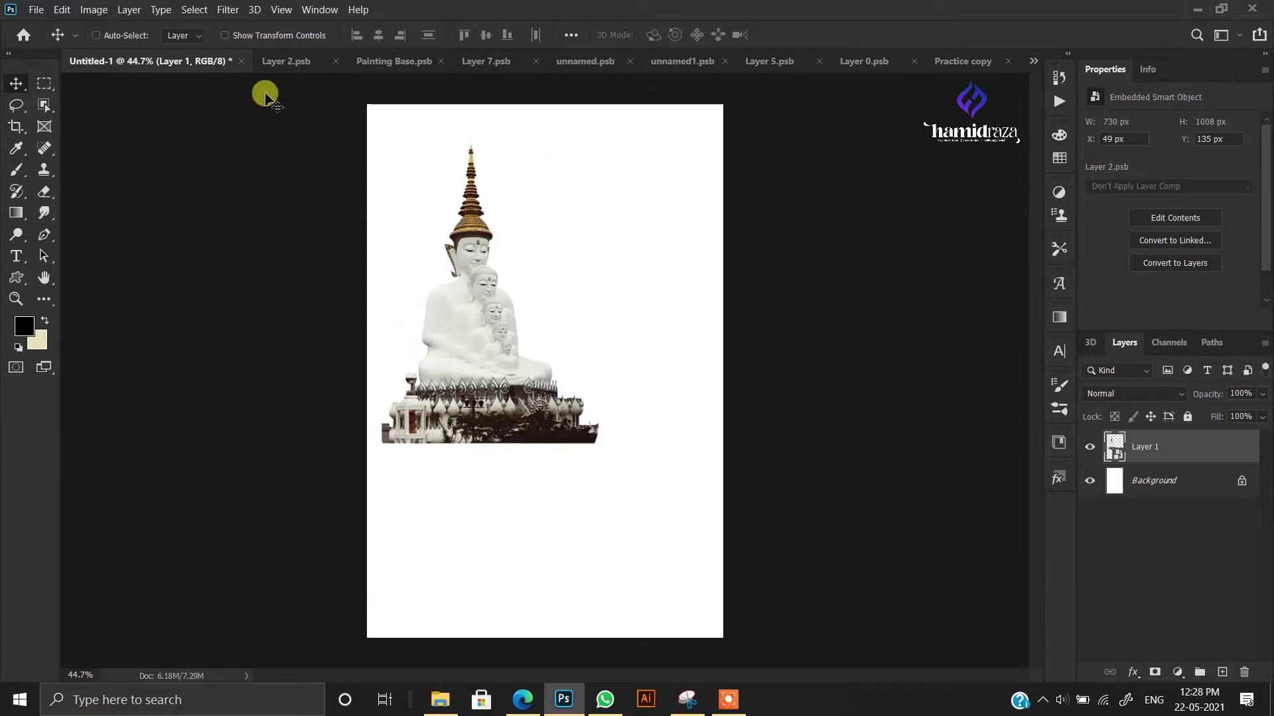
- Close Layer 2.psb without saving its changes
left_click(285, 61)
left_click(335, 61)
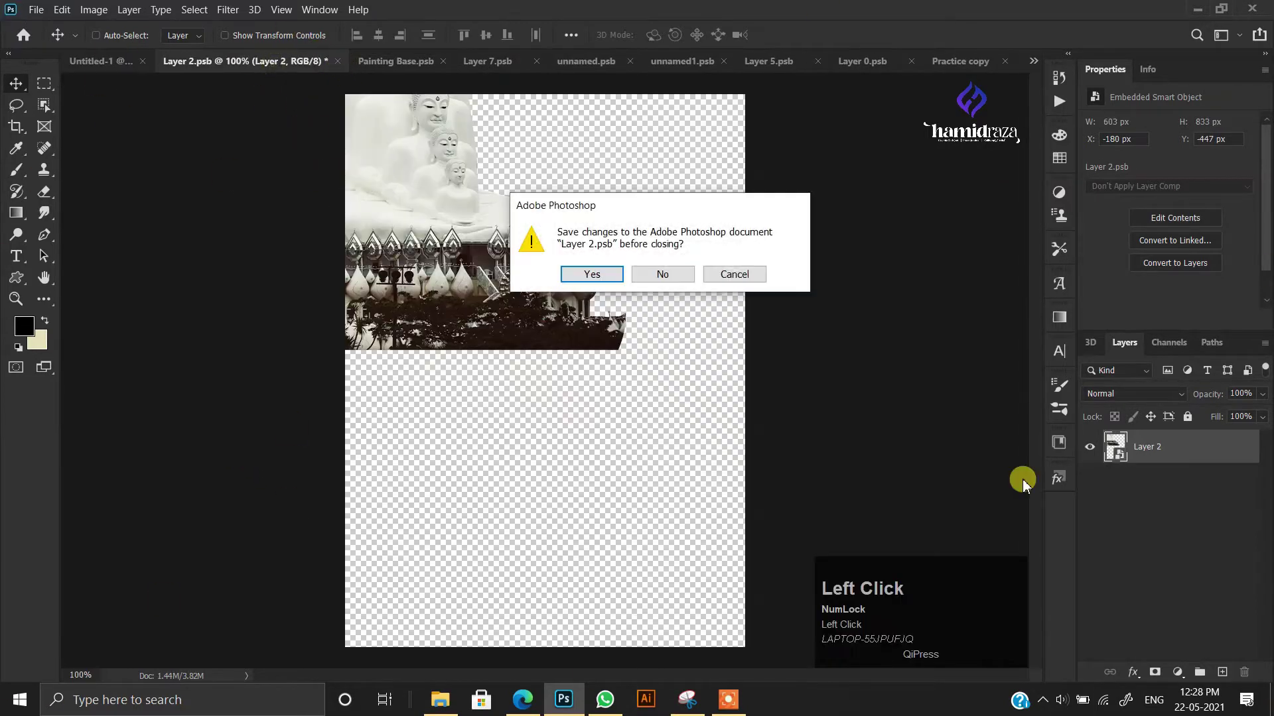
left_click(663, 274)
- Copy the Painting Base temple photo into the Untitled-1 document and open the smart object's source image for editing
left_click(285, 62)
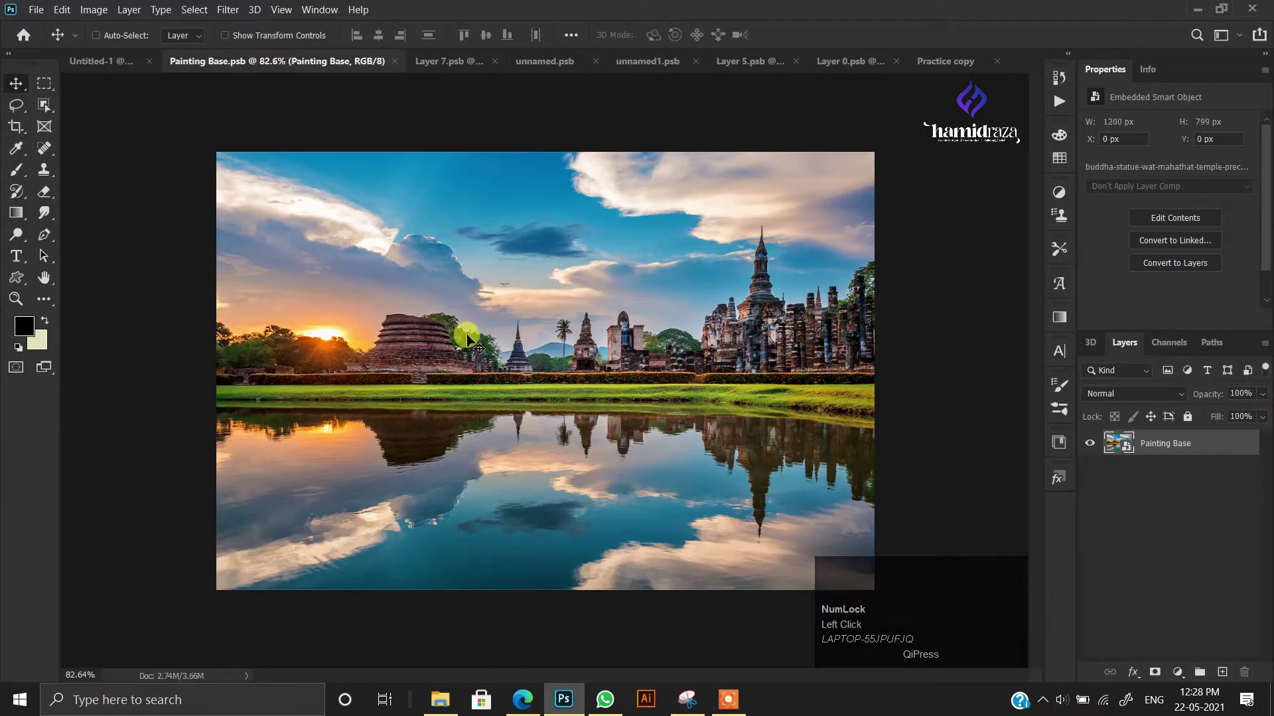
mouse_move(553, 430)
left_mouse_down()
mouse_move(749, 378)
mouse_move(103, 69)
mouse_move(540, 356)
mouse_move(602, 446)
left_mouse_up()
left_click(1120, 450)
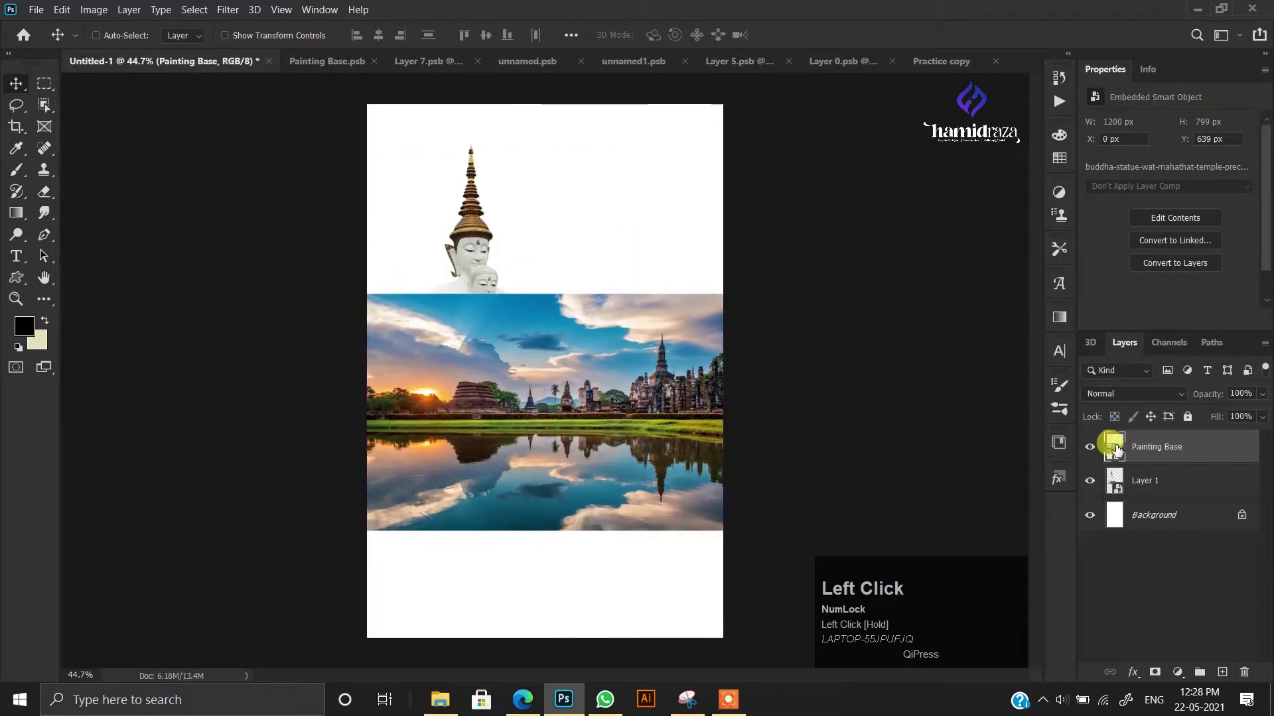
scroll(483, 336, "down", 2)
scroll(476, 307, "up", 1)
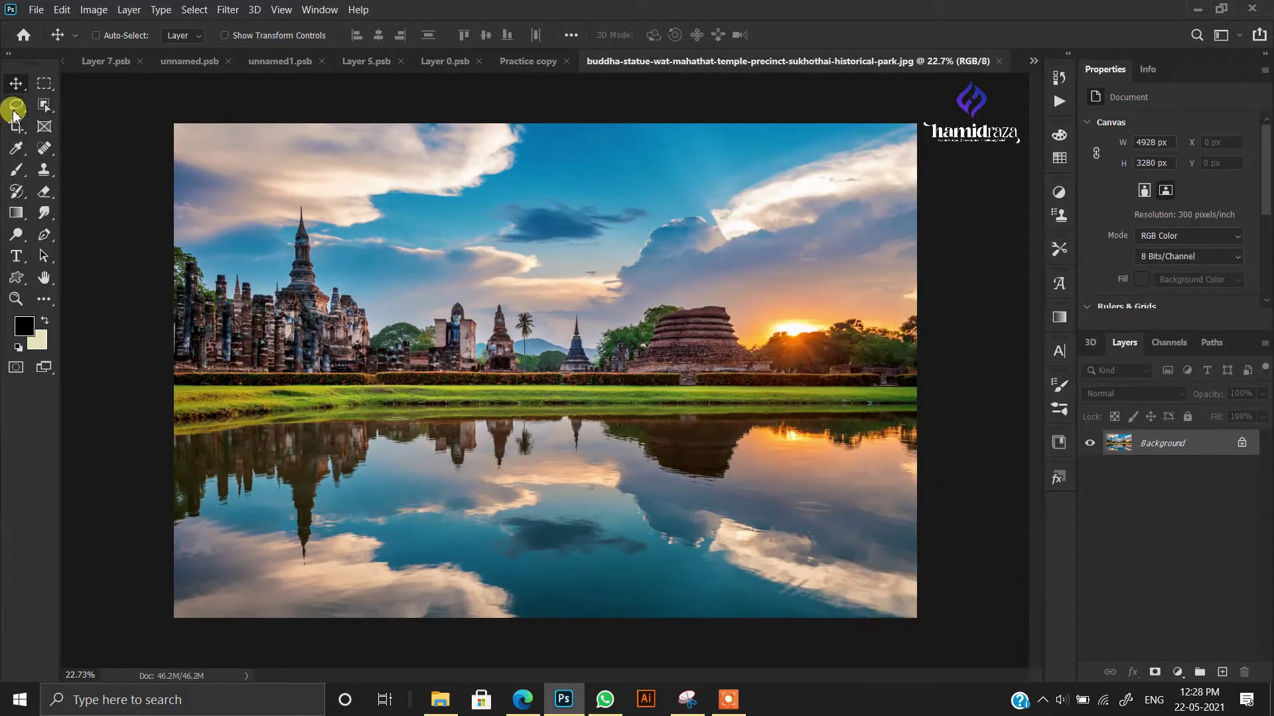
- Add a layer mask to the temple photo and brush black over the water below the grass bank to hide it
left_click(1155, 672)
key("b")
right_click(465, 408)
left_click_drag(609, 518, 624, 405)
left_click(495, 475)
key("x")
mouse_move(229, 558)
left_mouse_down()
mouse_move(194, 576)
mouse_move(846, 535)
mouse_move(168, 483)
mouse_move(252, 472)
left_mouse_up()
scroll(315, 438, "up", 5)
left_click_drag(101, 514, 179, 456)
mouse_move(101, 446)
left_mouse_down()
mouse_move(505, 482)
mouse_move(563, 463)
mouse_move(254, 430)
mouse_move(713, 416)
mouse_move(327, 426)
left_mouse_up()
mouse_move(841, 416)
left_mouse_down()
mouse_move(572, 467)
mouse_move(918, 469)
left_mouse_up()
mouse_move(918, 470)
left_mouse_down()
mouse_move(513, 477)
mouse_move(157, 507)
left_mouse_up()
scroll(477, 305, "down", 4)
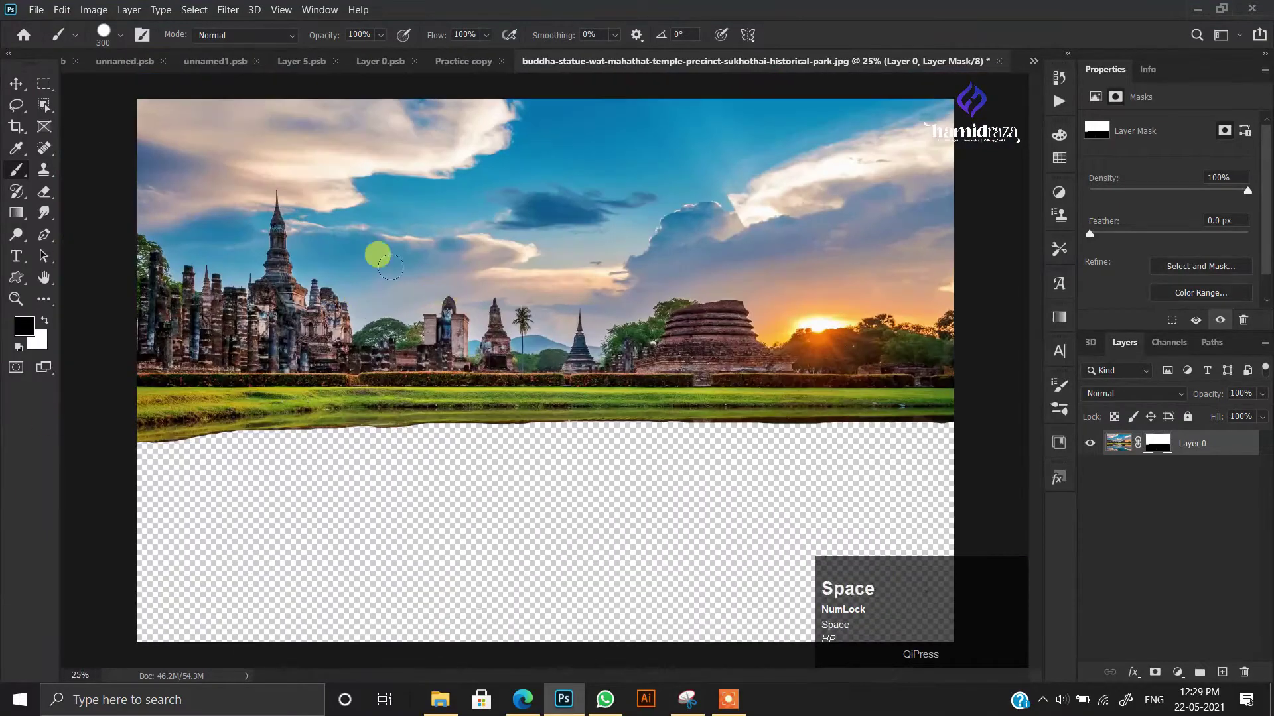
scroll(20, 82, "up", 3)
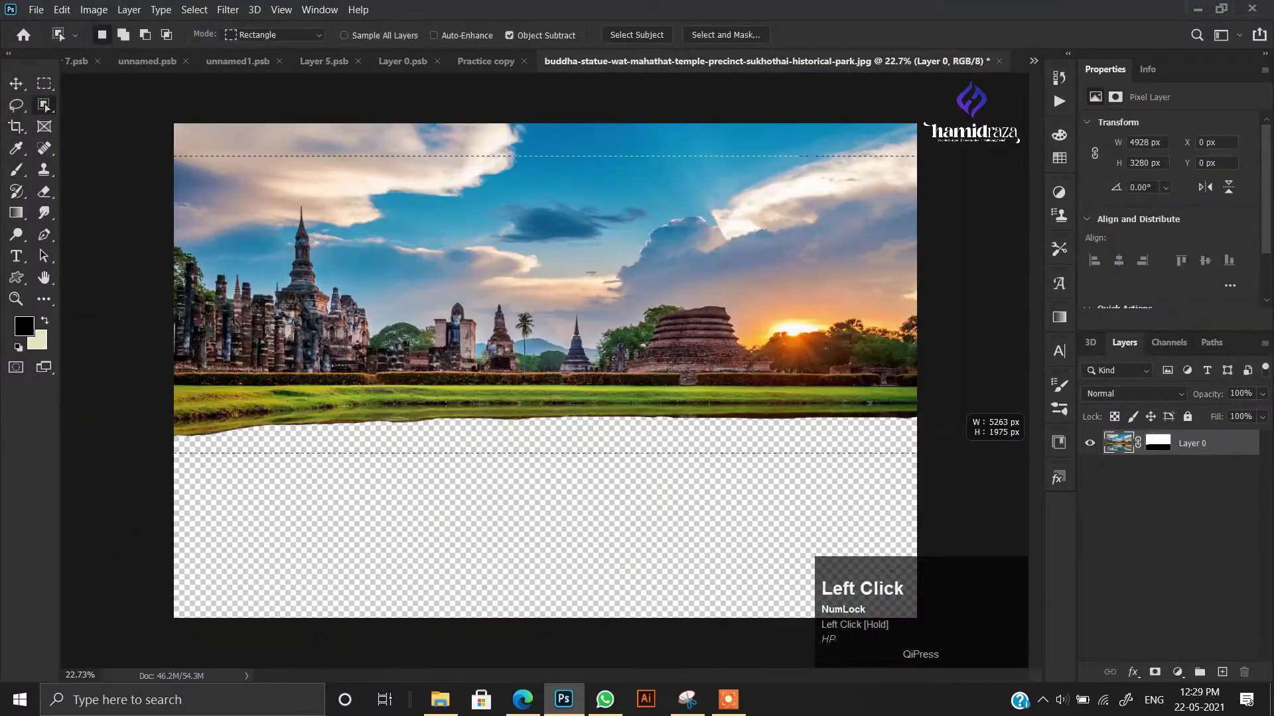
scroll(384, 248, "up", 5)
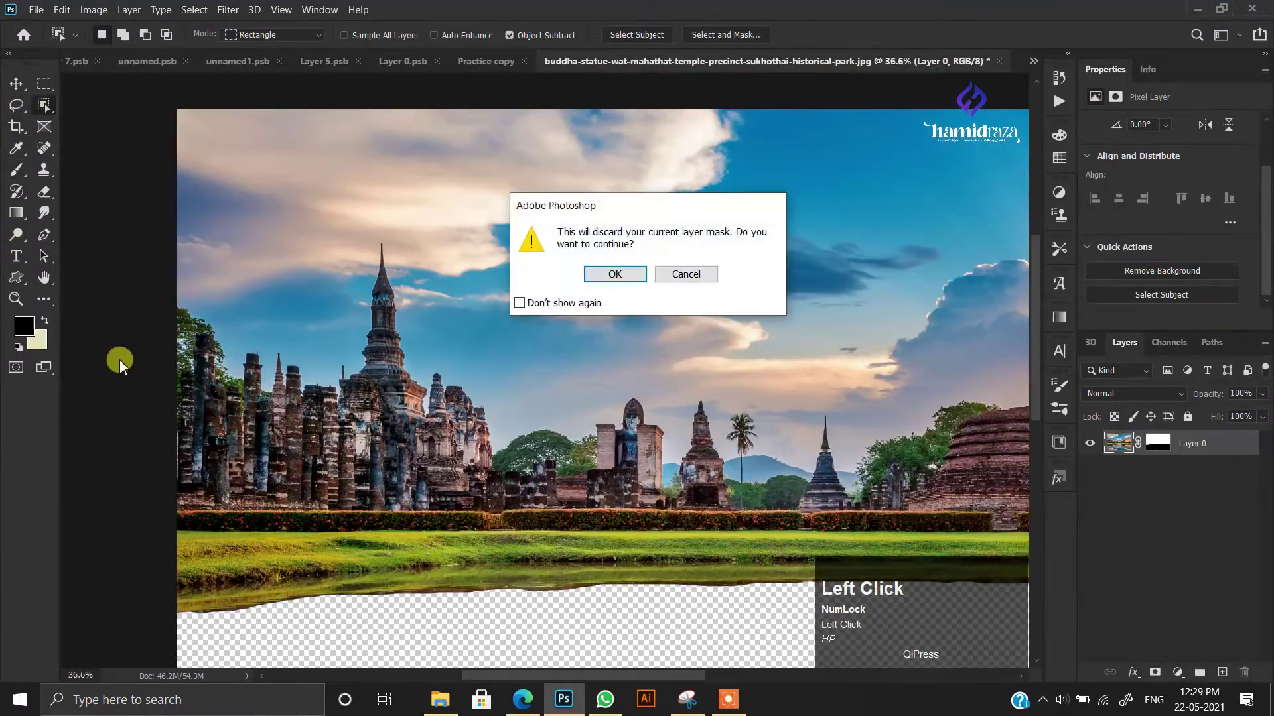
key("Escape")
key("ctrl+a")
left_click(1154, 458, "ctrl")
- Roughly paint out the sky above the temples and trees on the photo's layer mask with a black brush
left_click(1145, 441)
key("b")
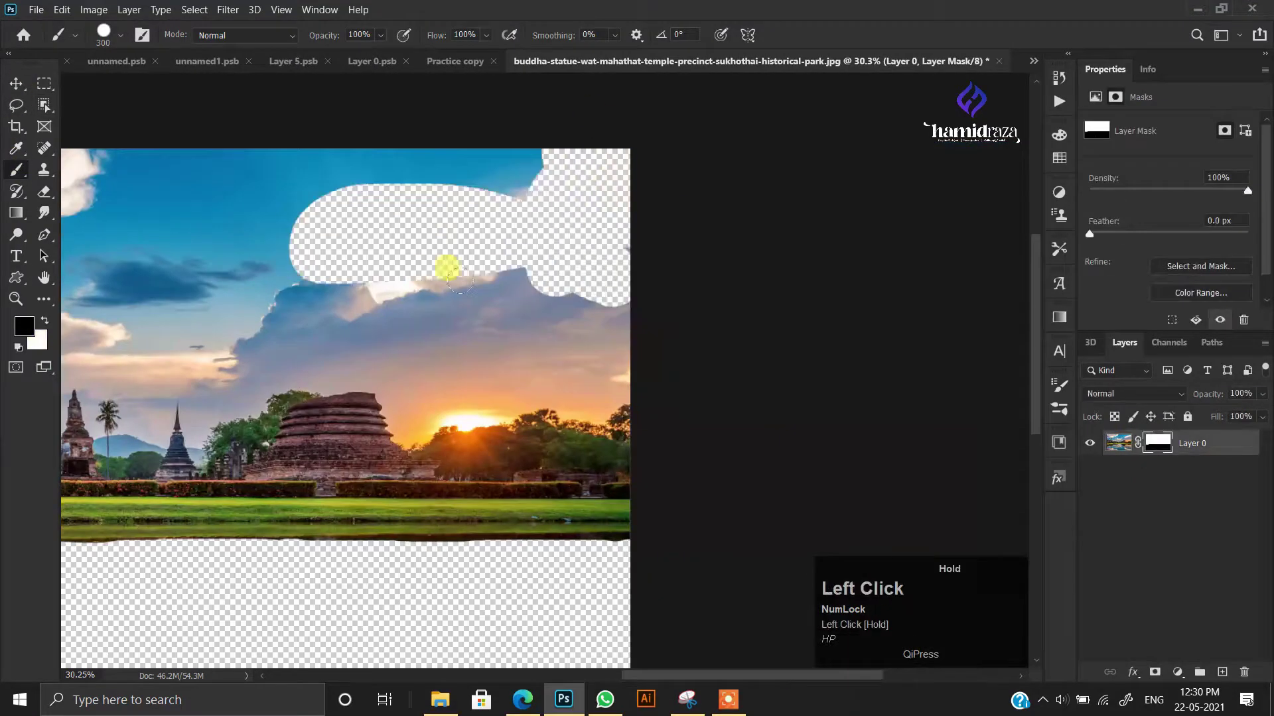
left_click_drag(460, 281, 767, 250)
mouse_move(174, 226)
left_mouse_down()
mouse_move(179, 256)
mouse_move(329, 227)
mouse_move(701, 345)
mouse_move(446, 409)
mouse_move(308, 240)
mouse_move(254, 351)
left_mouse_up()
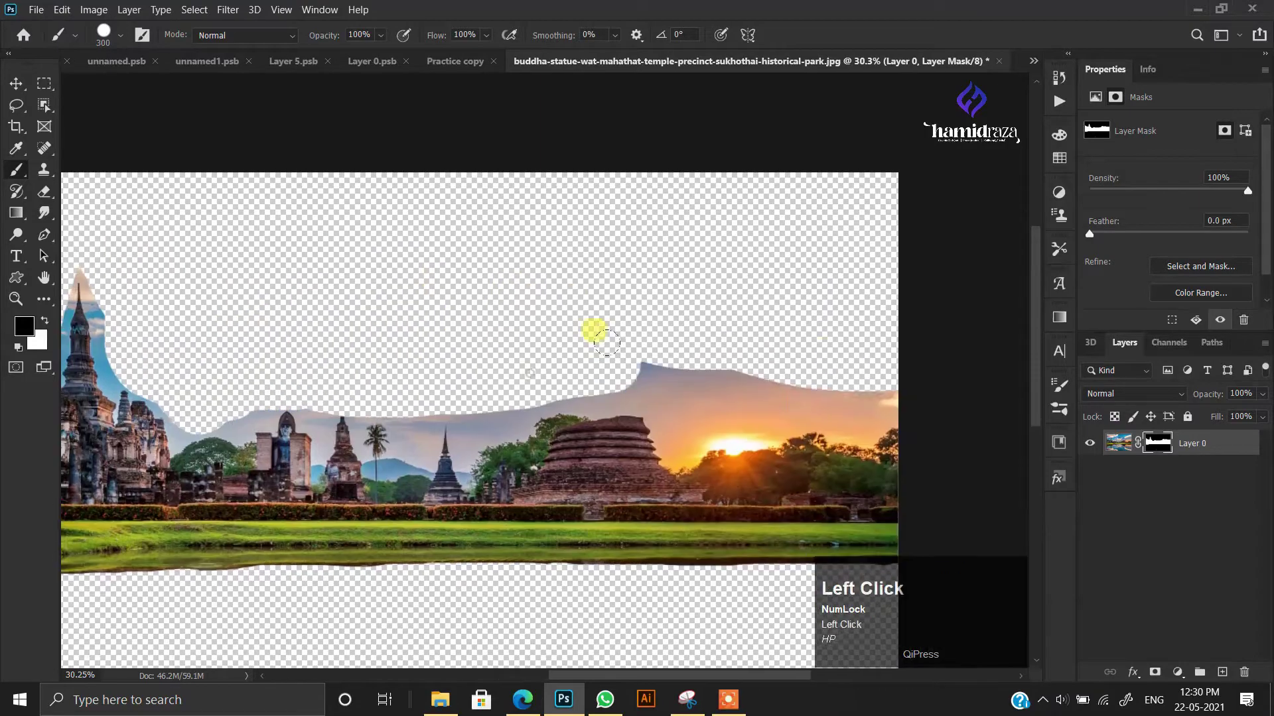
scroll(370, 469, "up", 3)
left_click_drag(369, 469, 205, 341)
- Trace a Pen tool path around the small pointed stupa and along the treetops toward the brick tower beside the palm
scroll(696, 455, "up", 3)
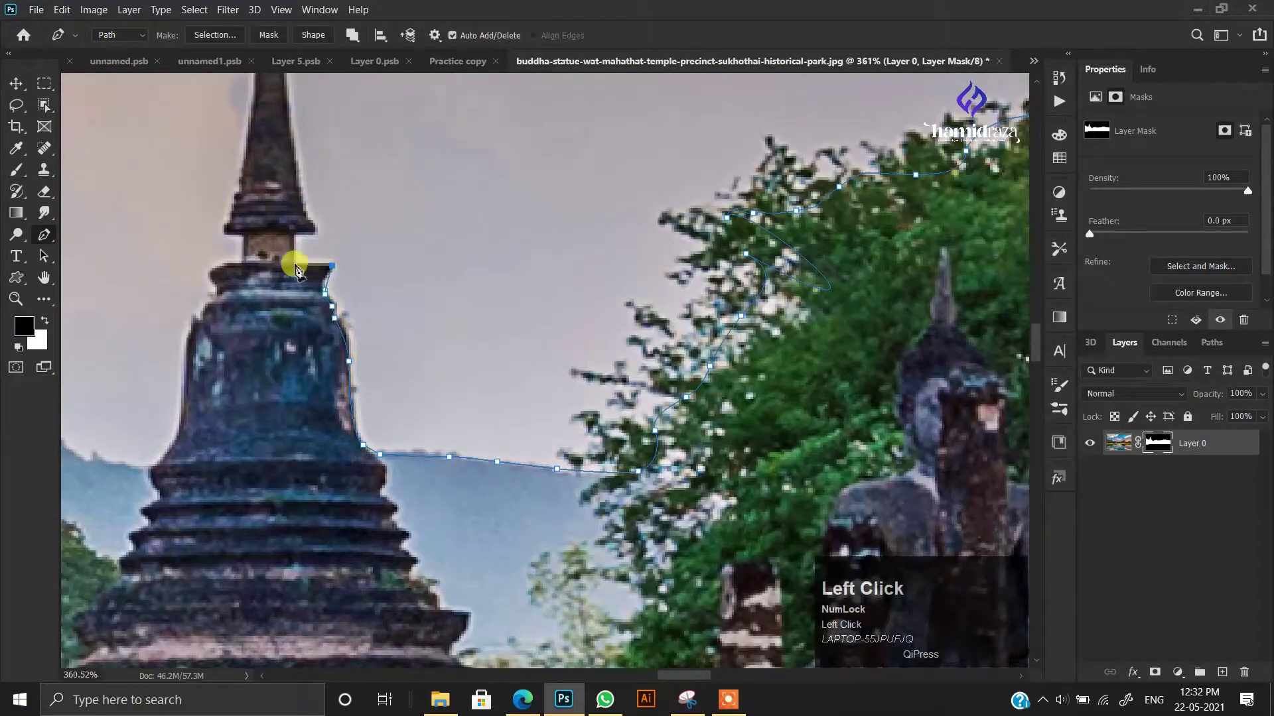
left_click_drag(302, 272, 471, 516)
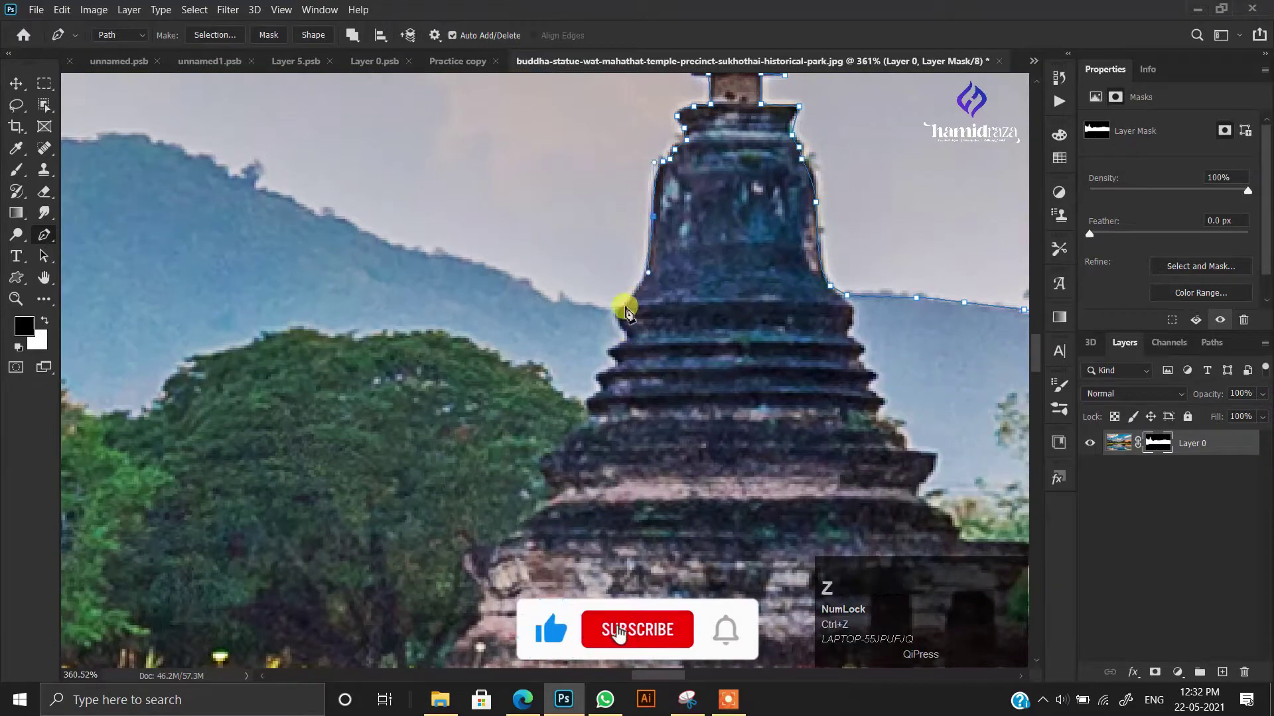
left_click(617, 308)
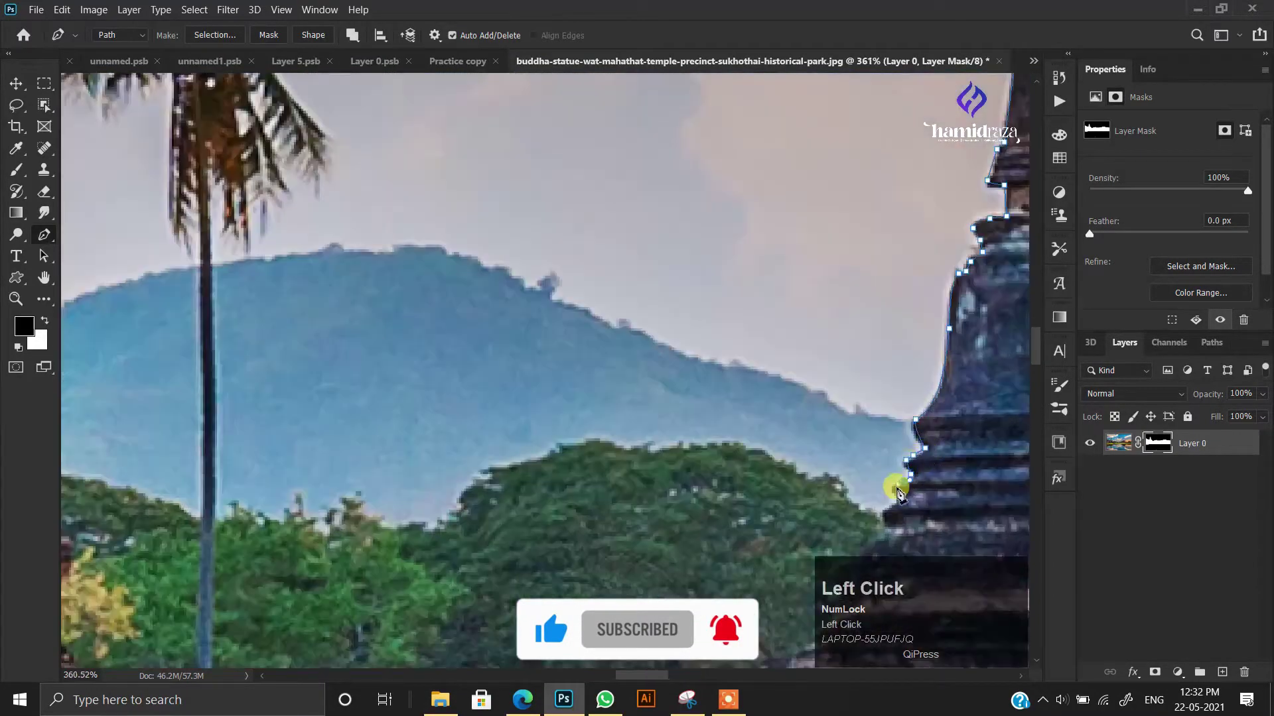
left_click(717, 445)
left_click(535, 461)
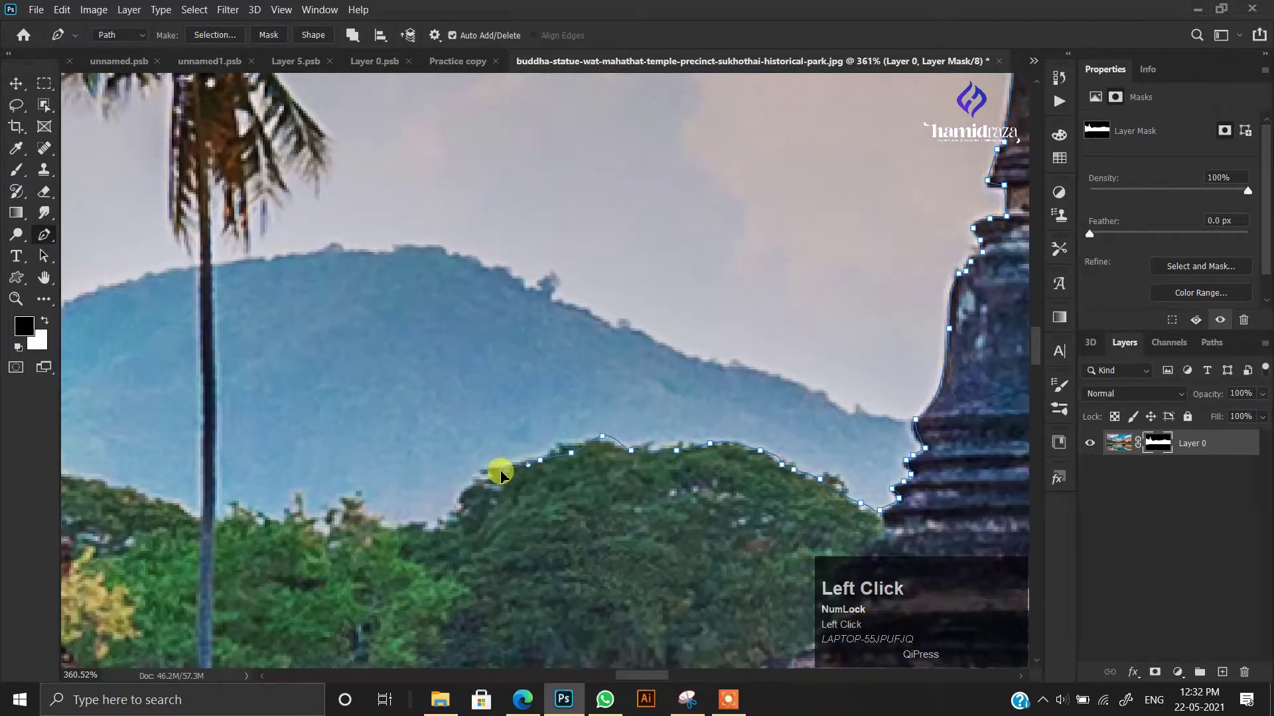
left_click(657, 553)
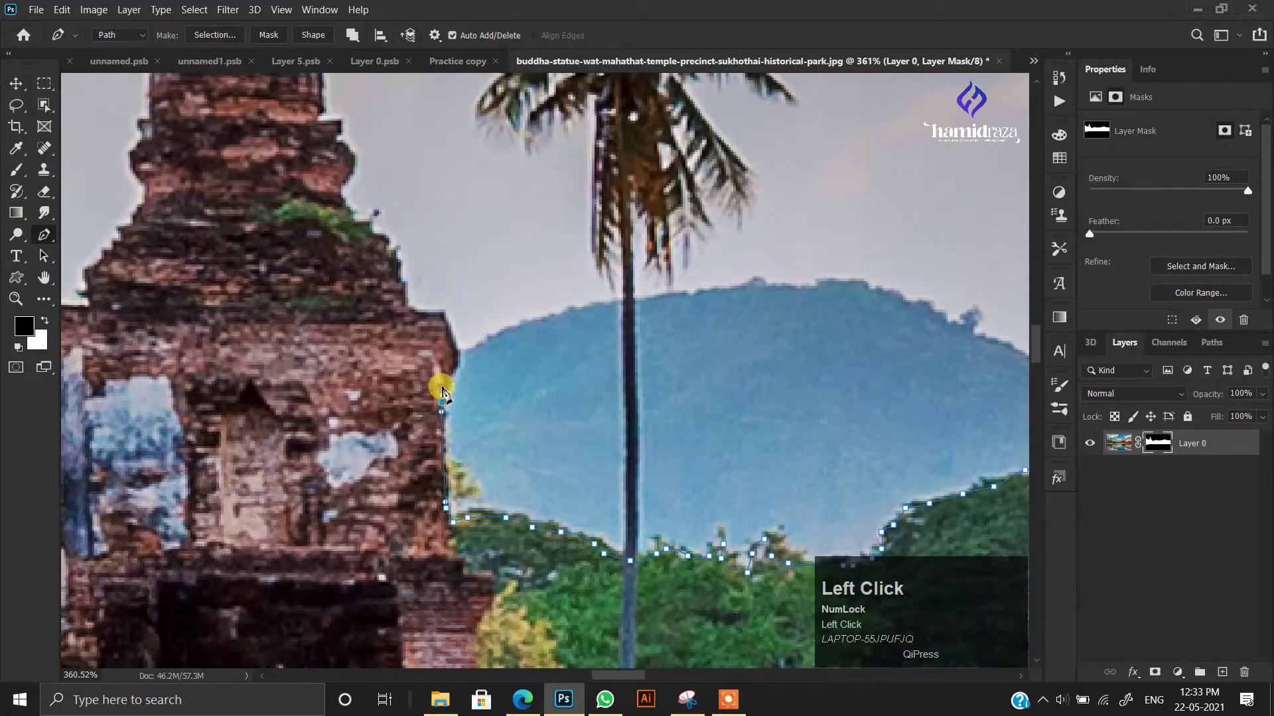
- Continue the pen path up the right edge of the brick tower to its tip
left_click_drag(443, 392, 533, 637)
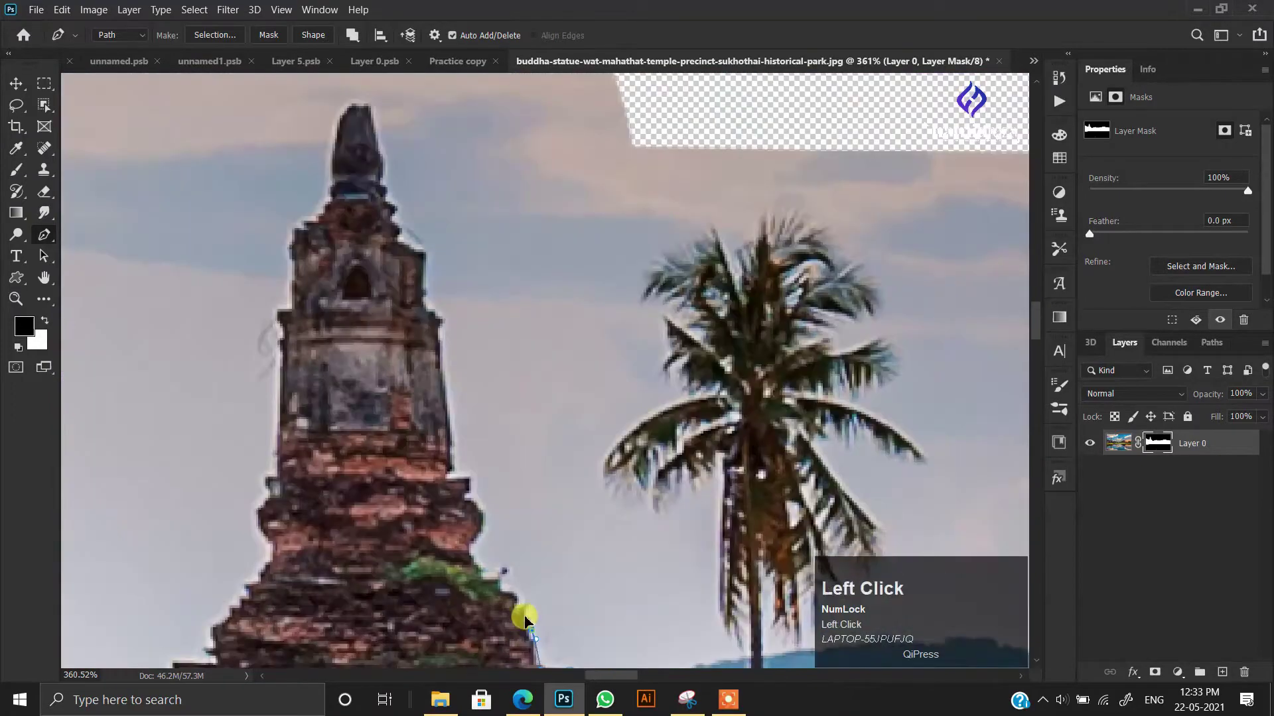
left_click(478, 506)
left_click(464, 491)
left_click(471, 483)
left_click(447, 481)
left_click(449, 465)
left_click_drag(440, 354, 435, 481)
left_click(386, 341)
left_click(382, 330)
left_click(379, 316)
left_click(374, 311)
left_click_drag(364, 302, 366, 387)
scroll(367, 386, "up", 5)
left_click(388, 372)
left_click(373, 329)
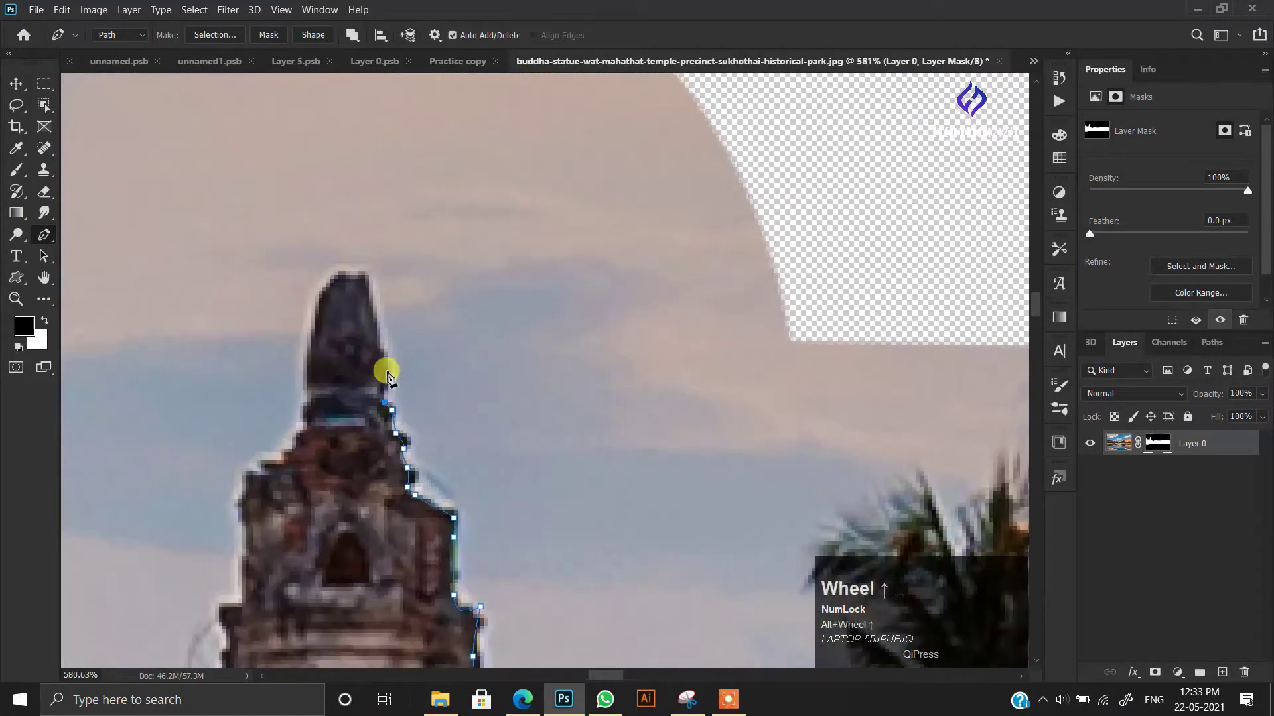
- Continue the pen path down the left edge of the brick tower's upper and middle tiers
left_click(219, 607)
left_click_drag(240, 638, 403, 200)
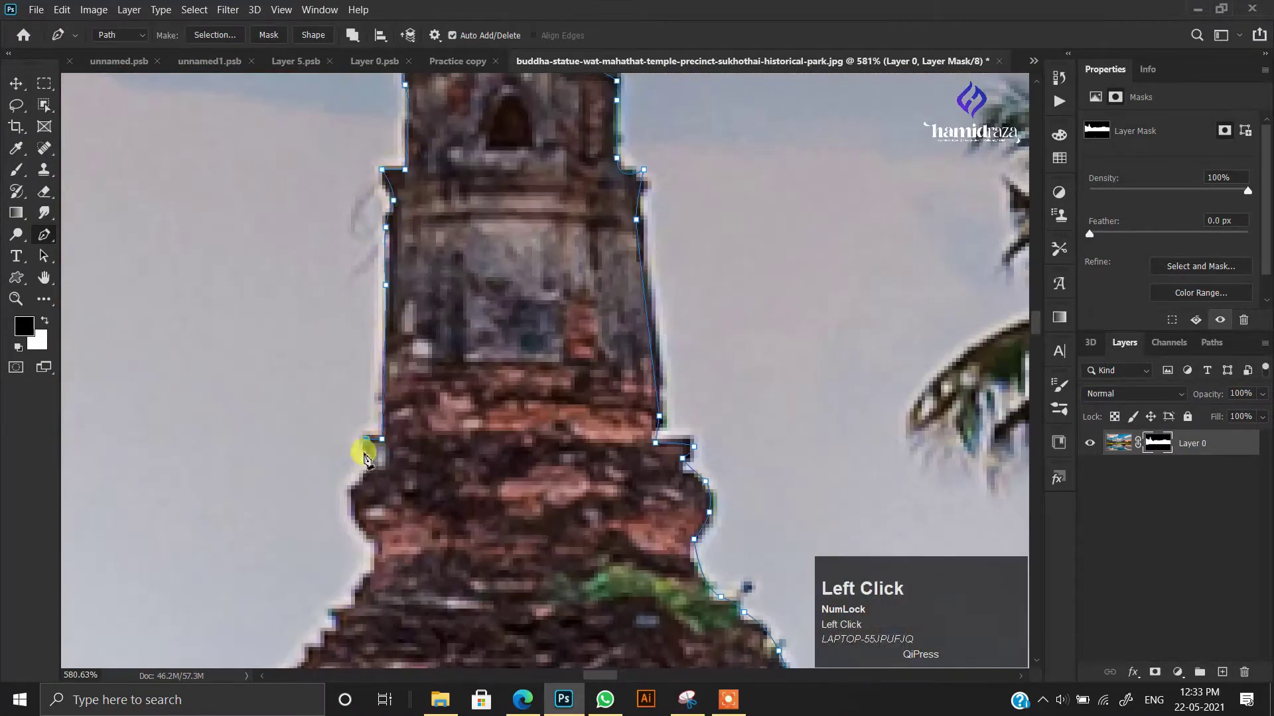
left_click(355, 604)
left_click(335, 613)
left_click(335, 627)
left_click(323, 632)
left_click(324, 647)
left_click(308, 647)
left_click(300, 666)
- Extend the pen path down the stepped lower left edge of the brick tower
left_click_drag(276, 666, 437, 407)
left_click(376, 468)
left_click(383, 499)
left_click(387, 510)
left_click(369, 518)
left_click_drag(360, 579, 524, 248)
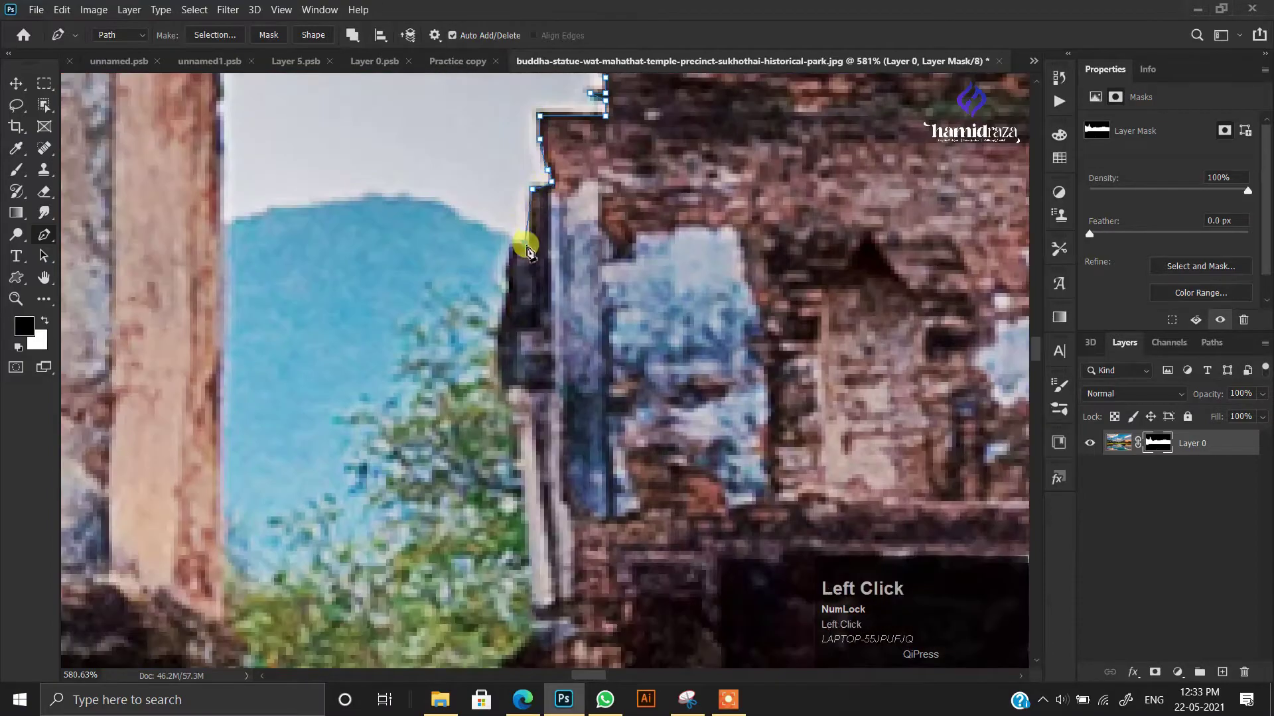
- Carry the pen path down the brick tower's base, across the gap and up the right wall of the Buddha shrine
left_click(509, 244)
left_click(501, 283)
scroll(518, 318, "down", 5)
left_click(479, 572)
left_click(435, 575)
left_click_drag(327, 220, 321, 367)
- Trace the pen path over the Buddha shrine's right pillar, around the statue's arched backing and onto the left pillar
scroll(643, 327, "down", 12)
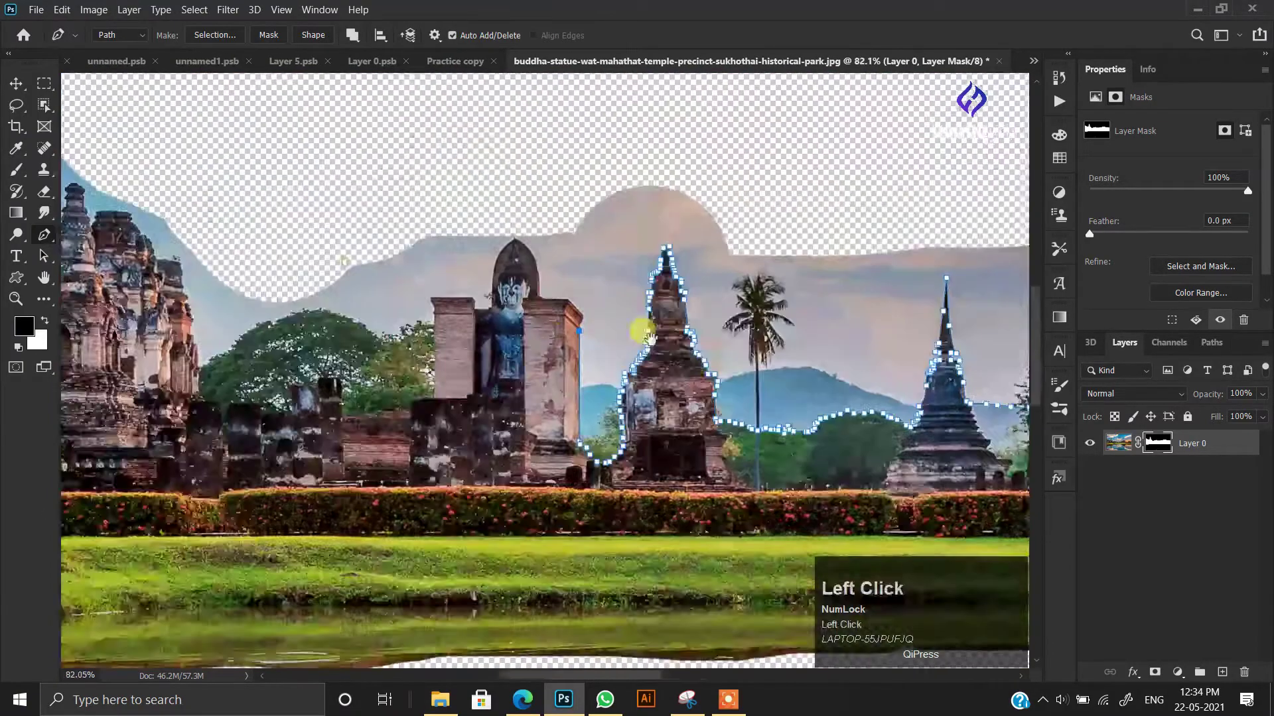
scroll(475, 279, "up", 10)
left_click(788, 359)
left_click(791, 336)
left_click(796, 323)
left_click_drag(639, 116, 639, 111)
left_click_drag(624, 100, 658, 224)
left_click_drag(628, 195, 609, 188)
key("ctrl+z")
mouse_move(548, 405)
left_mouse_down()
mouse_move(586, 603)
mouse_move(527, 516)
left_mouse_up()
left_click(549, 411)
left_click(544, 411)
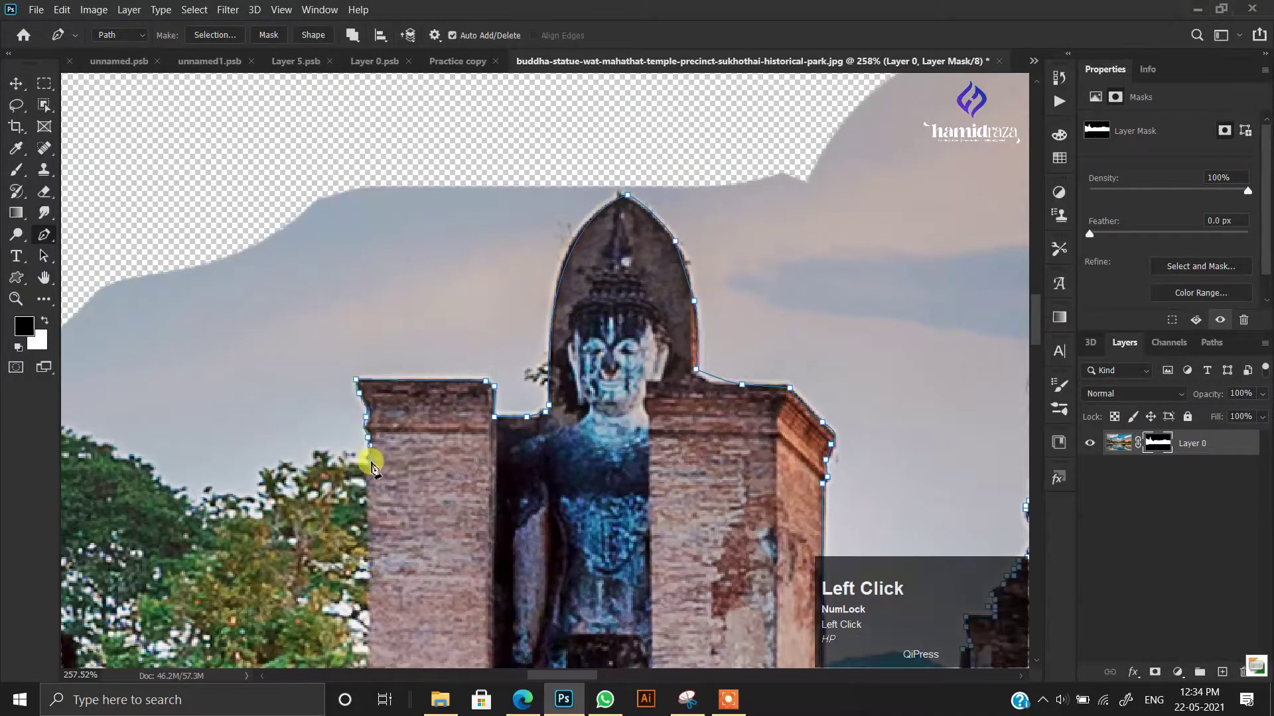
- Continue the pen path from the shrine's left pillar along the treetops toward the large temple
left_click_drag(372, 463, 929, 398)
left_click(907, 322)
left_click(865, 317)
left_click(829, 321)
left_click(823, 328)
left_click(774, 339)
left_click(743, 340)
left_click_drag(700, 373, 678, 376)
- Trace the pen path up the outer right edge of the large temple from the trees past its brick turret
left_click_drag(528, 418, 522, 411)
left_click(512, 411)
left_click_drag(516, 402, 516, 388)
scroll(519, 397, "up", 5)
left_click_drag(509, 375, 508, 372)
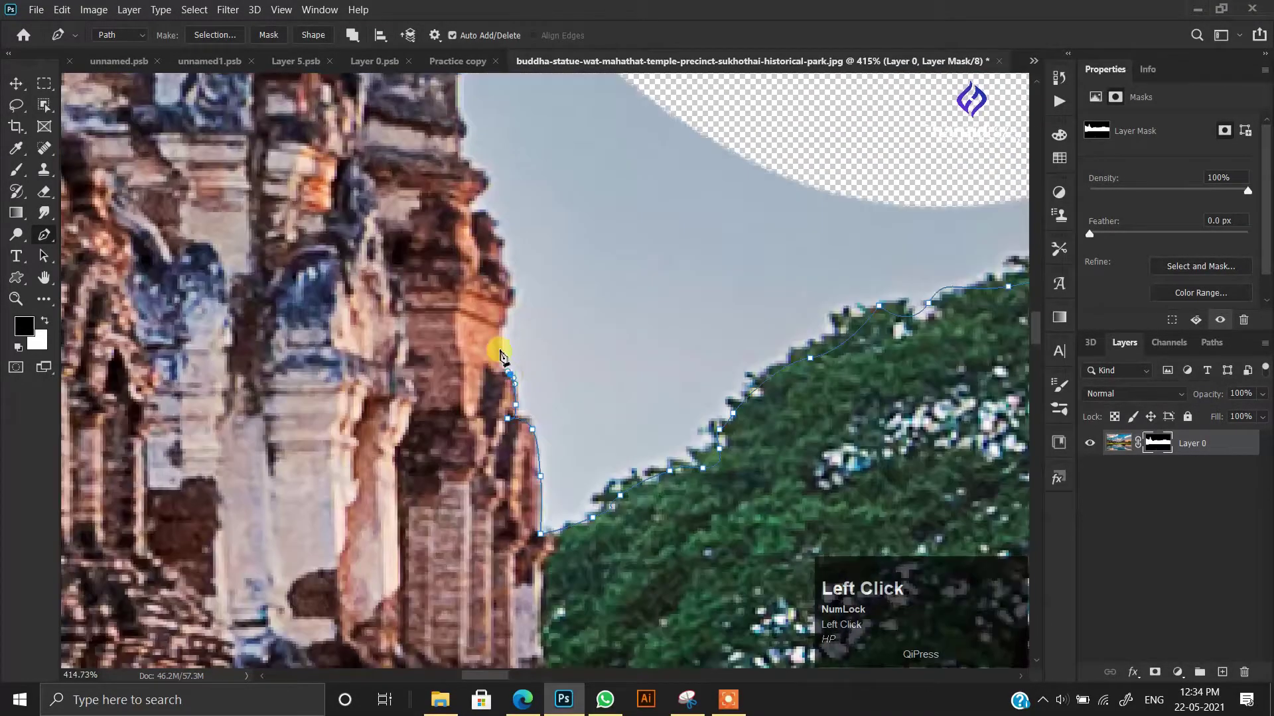
left_click(471, 199)
left_click(483, 181)
left_click(465, 162)
left_click(458, 149)
left_click(460, 127)
left_click(467, 121)
- Continue the pen path over the large temple's flat ledge and up the rounded section behind it
left_click_drag(463, 109, 471, 330)
left_click_drag(466, 317, 465, 304)
left_click(329, 180)
left_click(323, 158)
left_click(314, 144)
left_click(301, 120)
left_click(271, 83)
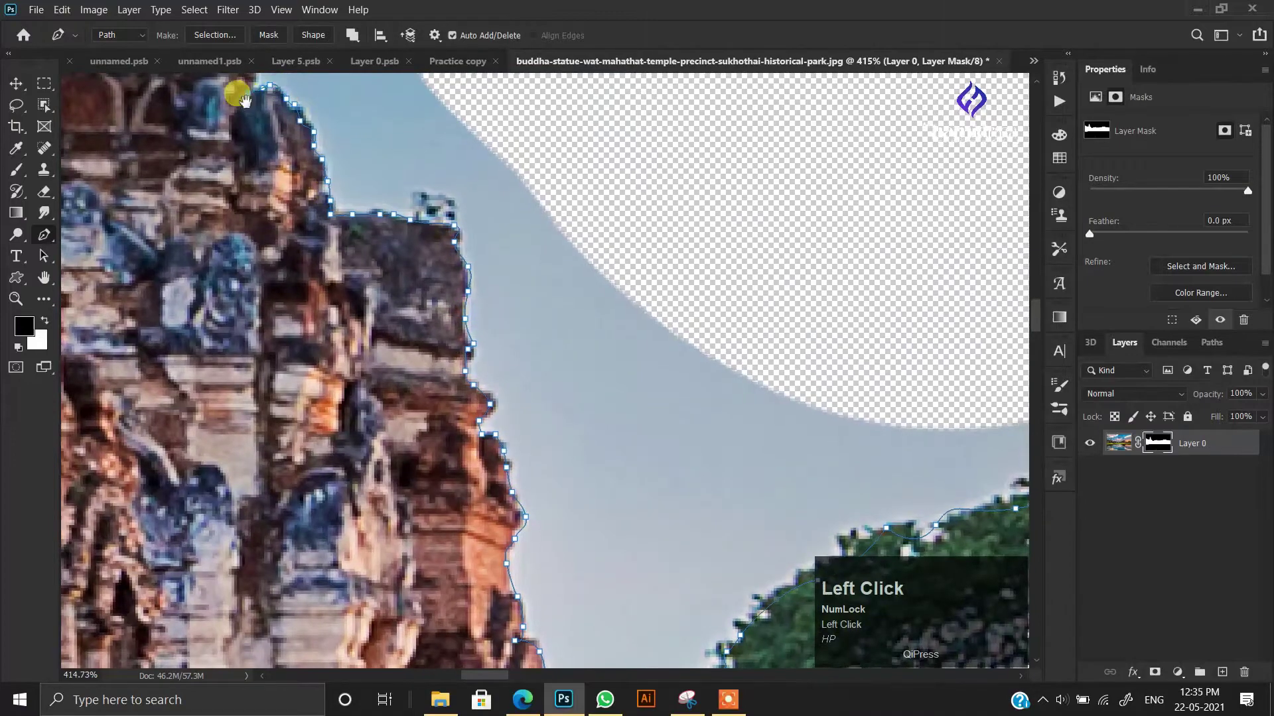
- Trace the pen path over the squat flat-topped tower and up the right edge of the slender turret
left_click_drag(239, 93, 382, 375)
left_click(372, 307)
left_click(362, 288)
left_click(127, 238)
left_click(117, 230)
left_click(117, 186)
left_click(114, 167)
left_click_drag(103, 129, 638, 424)
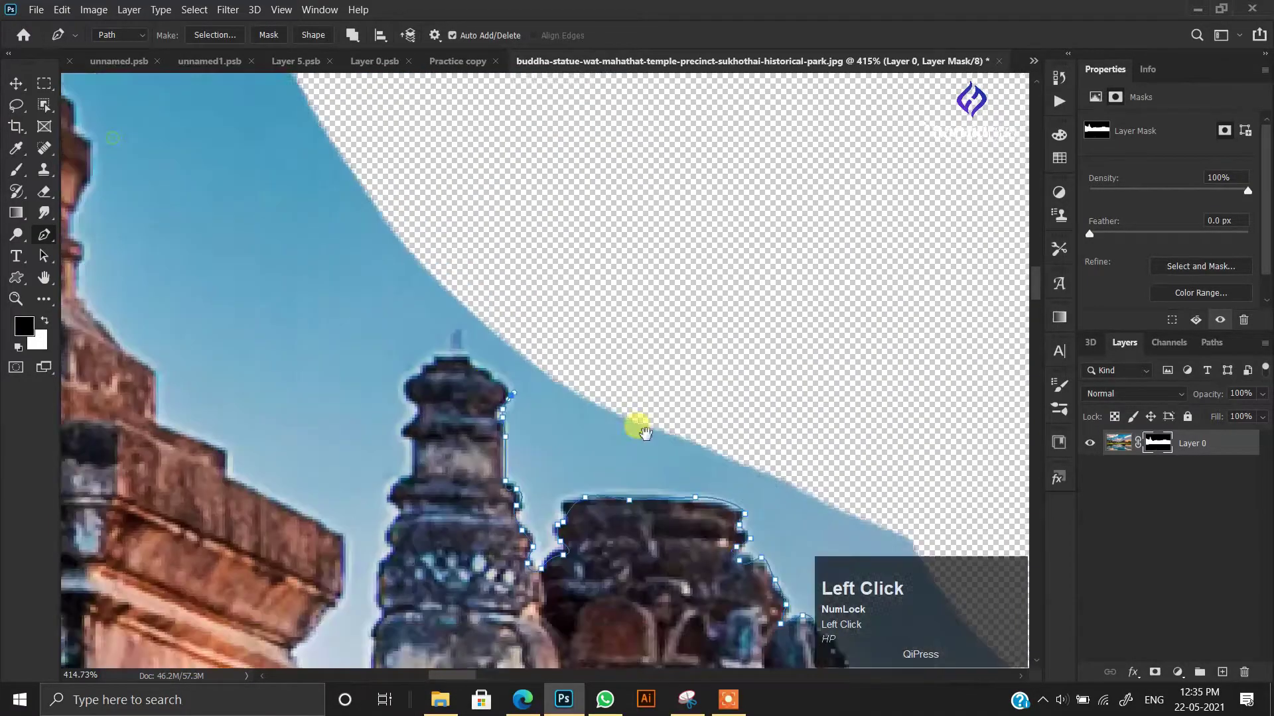
- Trace the pen path around the slender turret's cap and down its left edge
left_click(615, 408)
left_click(607, 399)
left_click(580, 404)
left_click(549, 553)
left_click(539, 572)
left_click(536, 591)
left_click(533, 608)
left_click(525, 638)
mouse_move(530, 636)
left_mouse_down()
mouse_move(620, 459)
mouse_move(625, 293)
left_mouse_up()
- Carry the pen path through the gap beside the turret and up the main spire base to its projecting cornice
left_click(621, 482)
left_click(609, 496)
left_click(594, 436)
left_click(619, 319)
left_click(602, 318)
left_click(606, 262)
left_click(575, 171)
left_click(581, 143)
left_click_drag(577, 114, 562, 408)
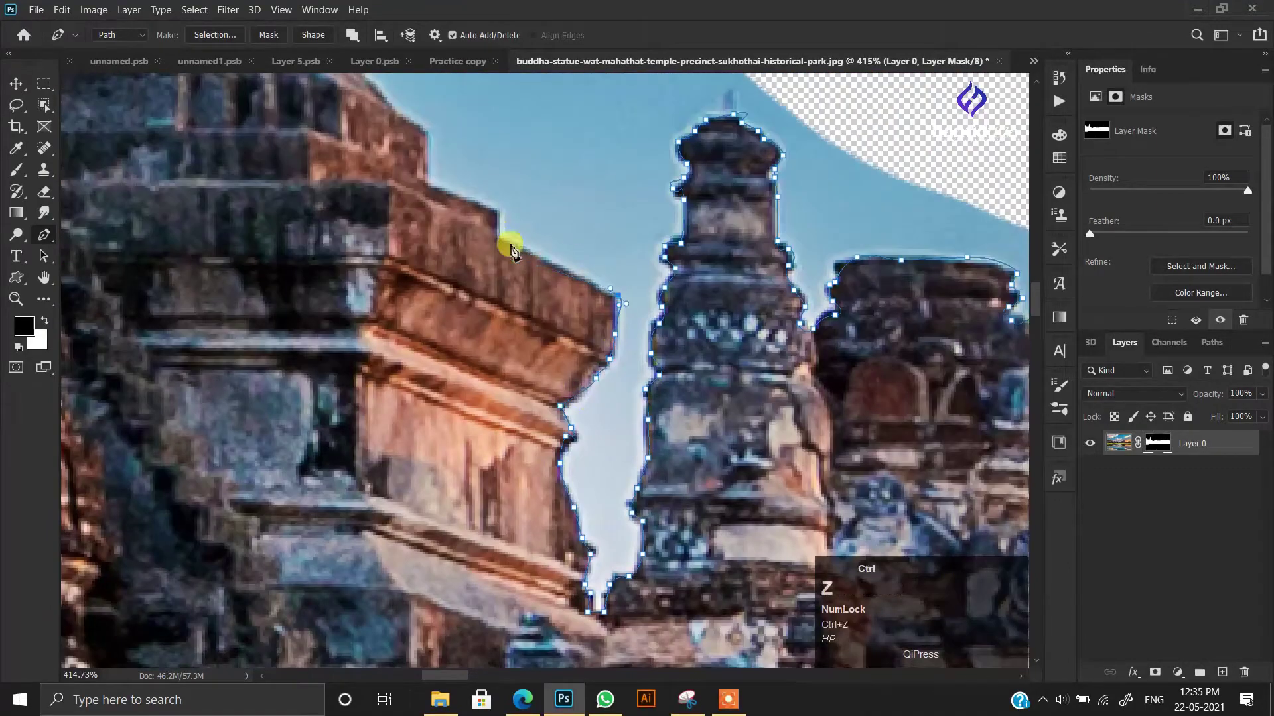
- Undo the last anchor point and trace the pen path over the main spire's cornice and up its stepped ledges
key("ctrl+z")
left_click(494, 236)
left_click(494, 213)
left_click_drag(494, 214, 643, 364)
left_click(576, 331)
left_click(576, 284)
left_click(540, 260)
left_click_drag(540, 260, 550, 360)
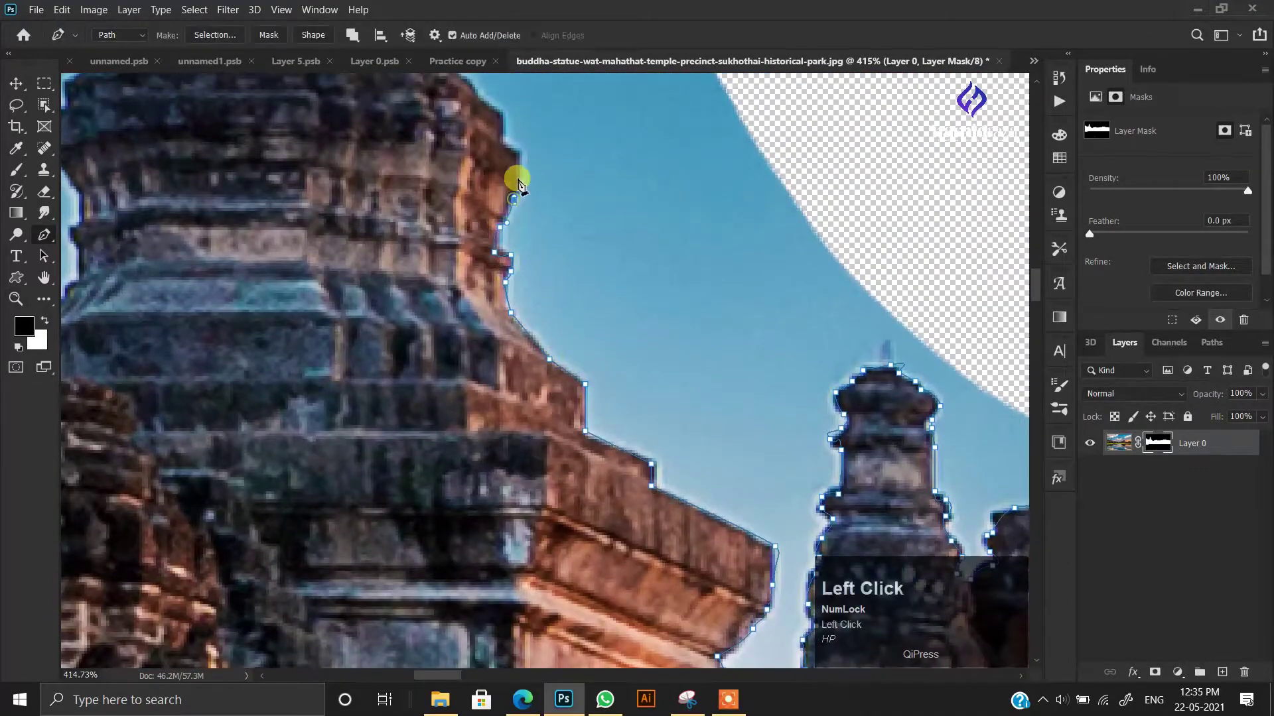
- Continue the pen path up the main spire's right edge, following its moulded tiers and narrowing shaft
left_click_drag(515, 198, 547, 443)
left_click(540, 371)
left_click_drag(509, 228, 495, 614)
left_click(435, 432)
left_click_drag(435, 432, 438, 512)
left_click(426, 265)
left_click_drag(427, 218, 435, 654)
left_click_drag(416, 558, 404, 534)
left_click(396, 507)
- Trace the pen path around the main spire's pointed tip and down the left side of its bulb
mouse_move(322, 282)
left_mouse_down()
mouse_move(356, 515)
mouse_move(593, 157)
left_mouse_up()
left_click(334, 267)
left_click(307, 500)
left_click(574, 280)
left_click_drag(539, 452, 602, 313)
left_click_drag(572, 317, 569, 344)
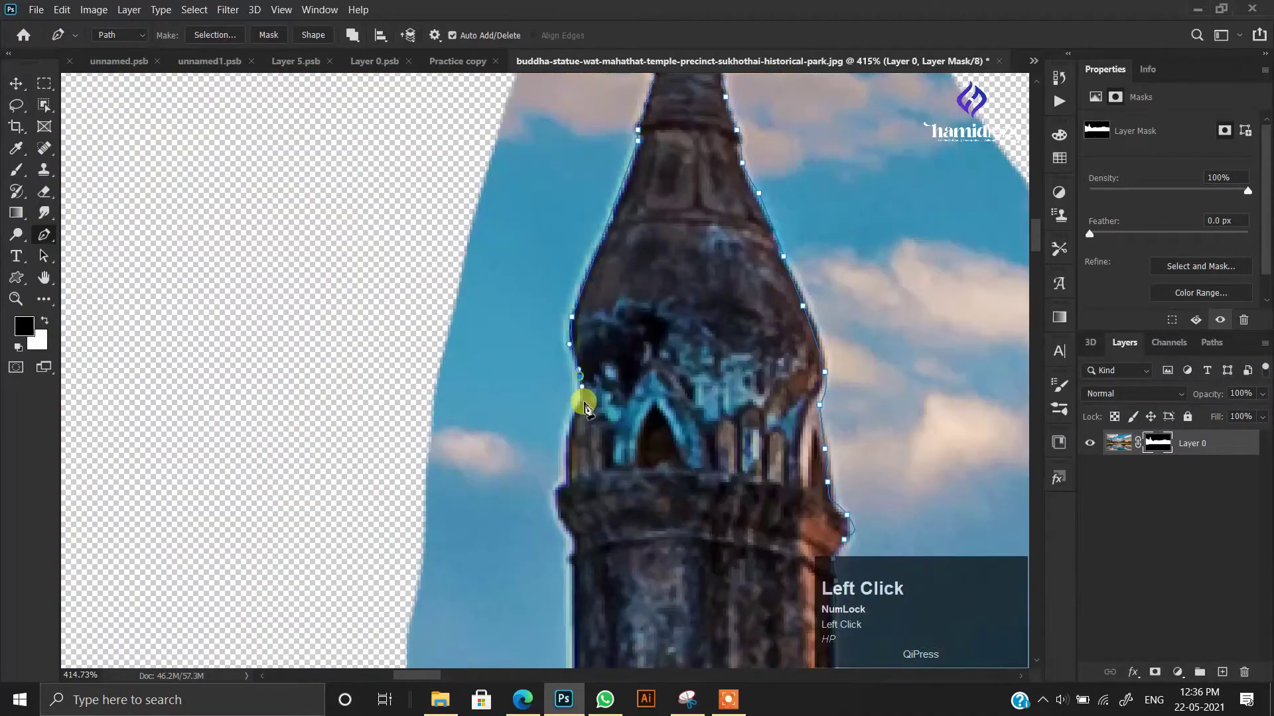
- Carry the pen path down the main spire's left edge, along the shaft and the moulded tiers
left_click(571, 589)
left_click_drag(571, 590, 616, 138)
left_click(615, 210)
left_click(616, 257)
left_click(613, 268)
left_click(616, 289)
left_click(505, 538)
left_click_drag(516, 562, 432, 226)
left_click(463, 315)
left_click(458, 341)
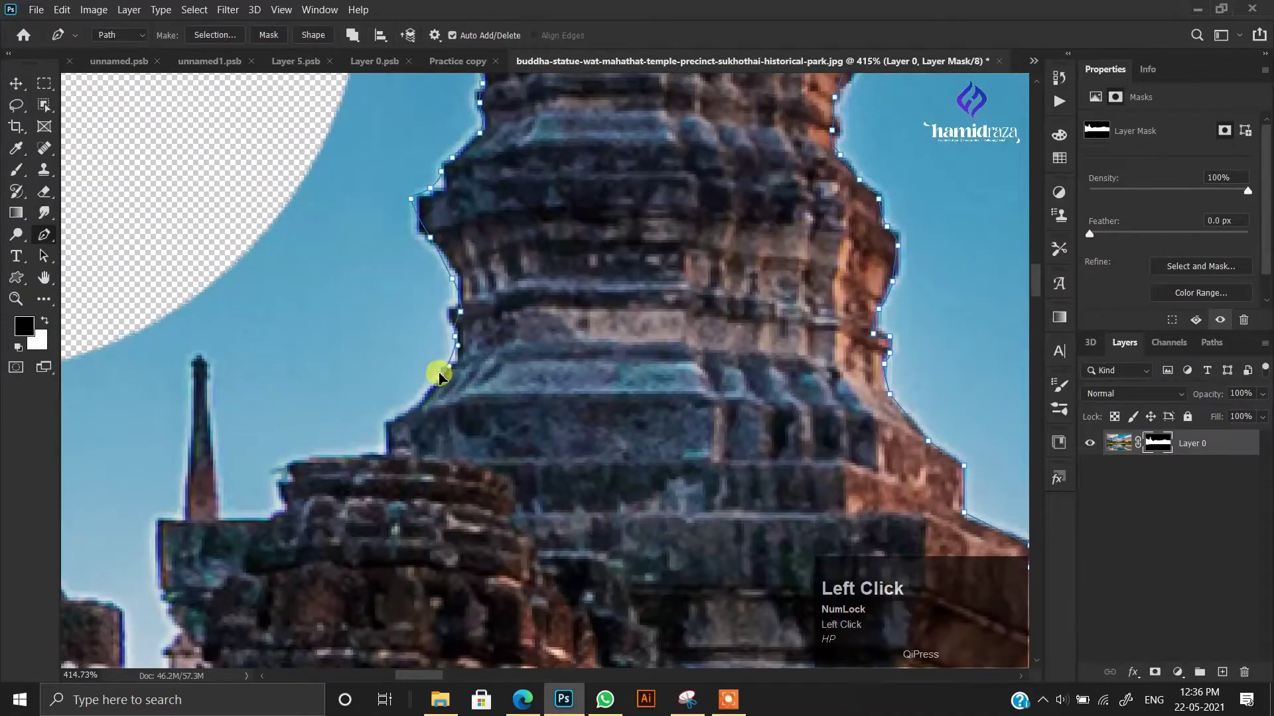
- Extend the pen path down the spire's sloping base and over the round brick tower and thin pinnacle
left_click(446, 374)
left_click(388, 428)
left_click_drag(389, 428, 530, 201)
left_click(526, 234)
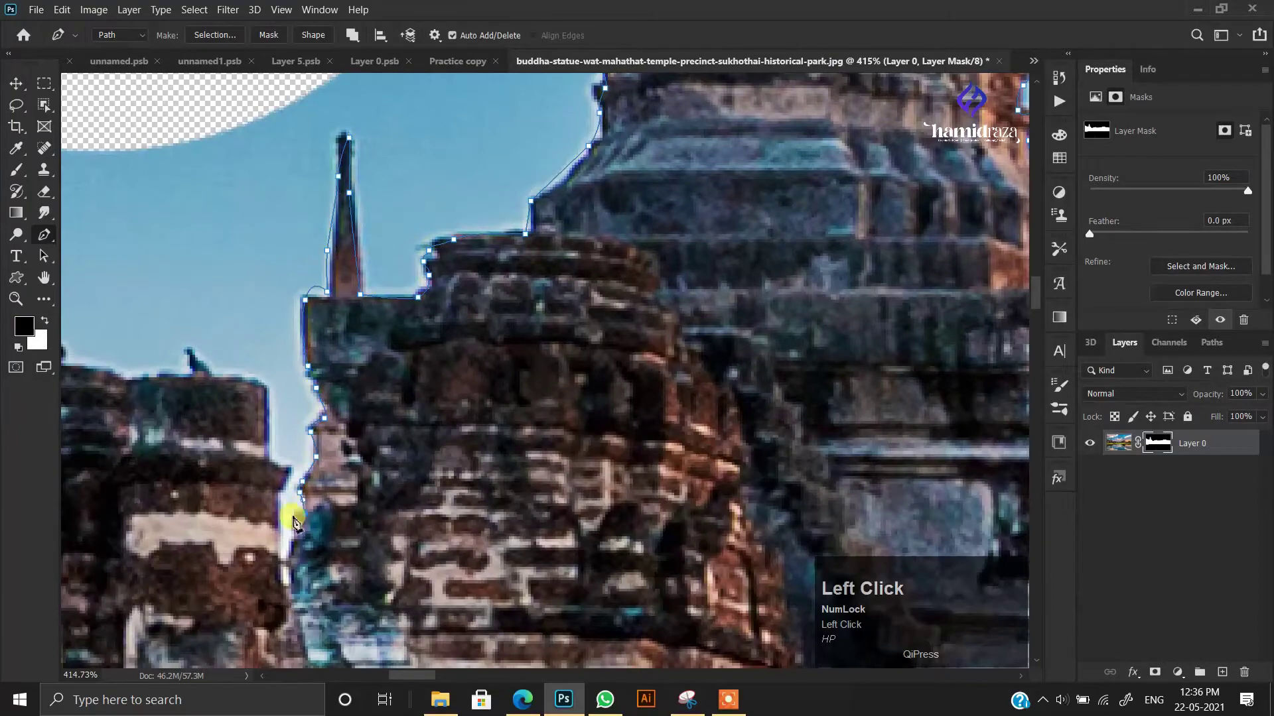
- Trace the pen path up the right edge of the neighbouring flat-topped column and across its top
left_click(272, 463)
left_click(267, 405)
left_click(262, 380)
left_click(249, 380)
left_click(145, 375)
left_click_drag(145, 375, 737, 491)
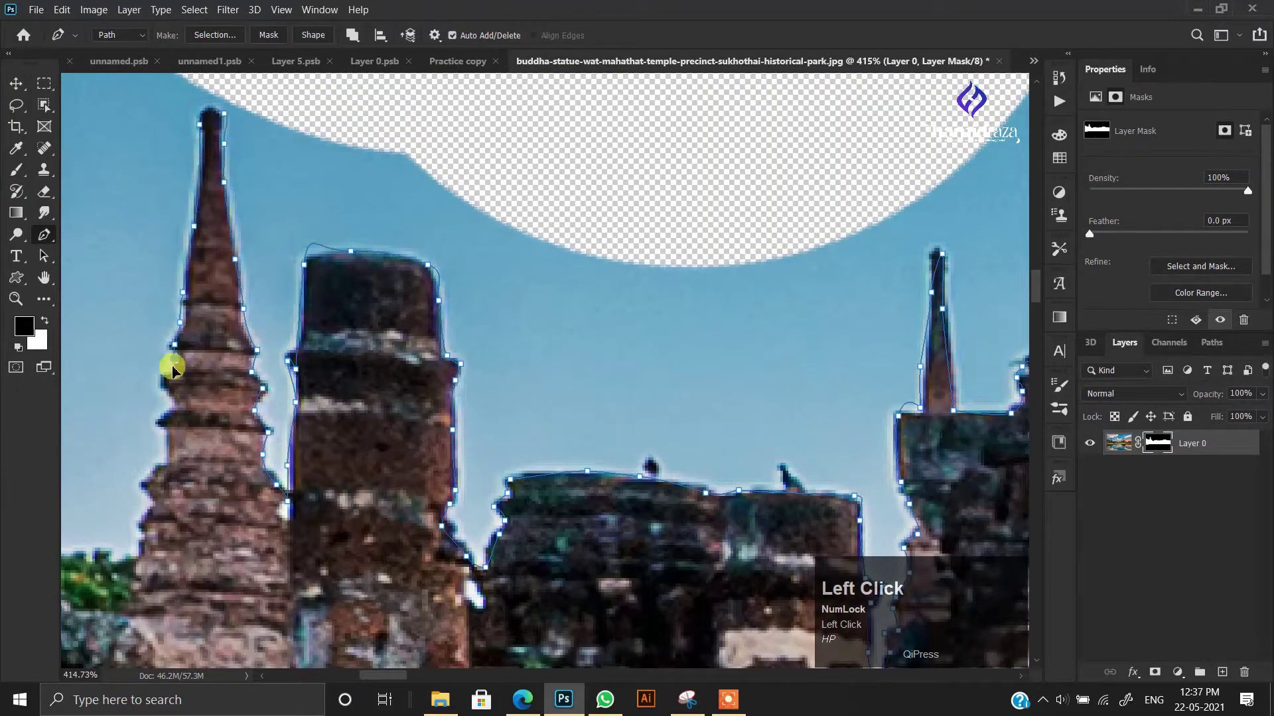
- Finish the pen path down the narrow tiered spire and continue it over the flat-topped column carrying the bird
left_click(142, 555)
left_click_drag(141, 555, 783, 466)
left_click(707, 477)
left_click(650, 338)
left_click_drag(637, 199, 768, 537)
left_click(777, 366)
left_click(668, 327)
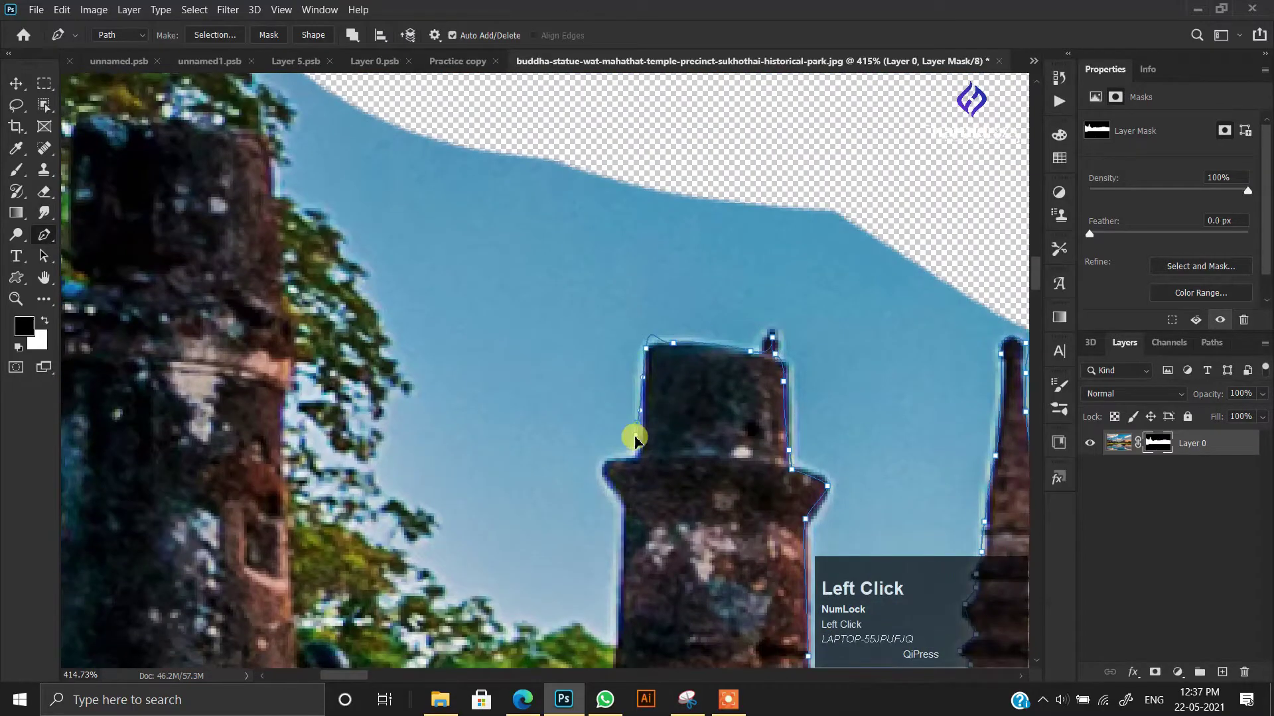
- Trace the pen path around the tall leftmost columns, leaving the tree foliage behind them outside
scroll(687, 364, "down", 5)
left_click_drag(687, 364, 708, 483)
left_click(571, 393)
left_click(560, 272)
left_click(479, 391)
left_click(419, 464)
left_click_drag(428, 552, 520, 263)
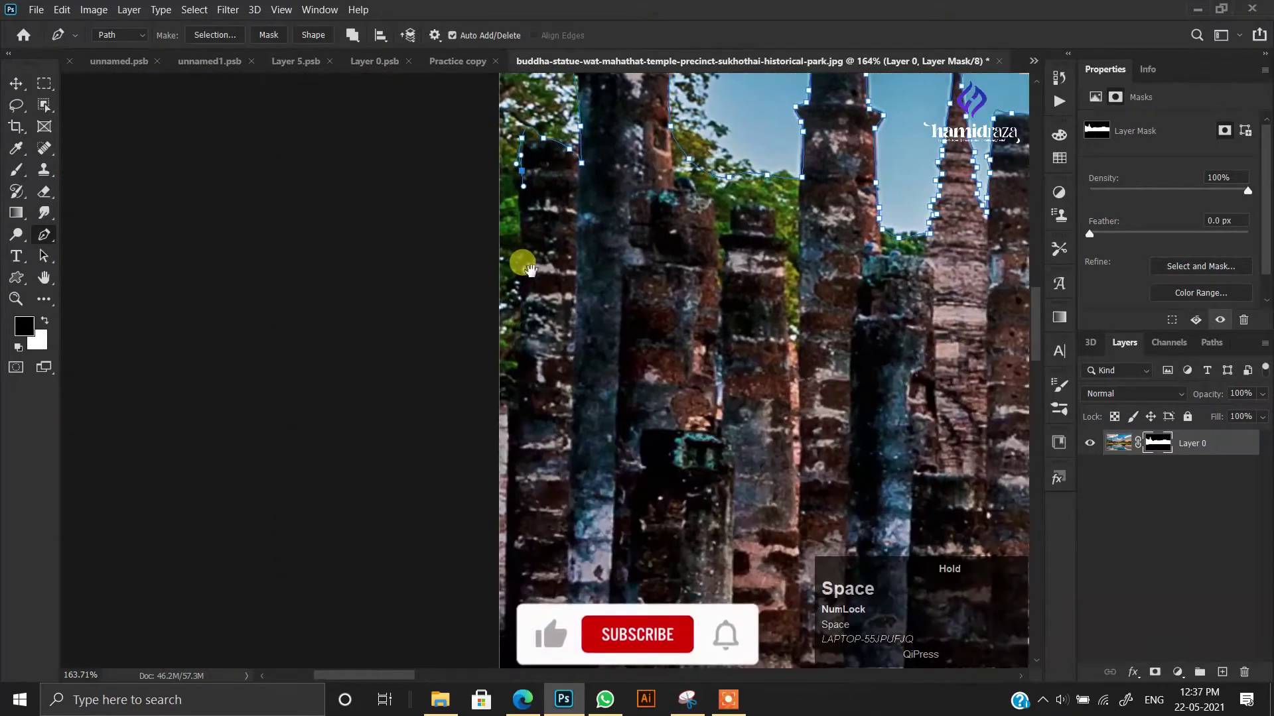
- Run the pen path down outside the image's left edge to the waterline below the grass bank
left_click(509, 424)
scroll(628, 240, "down", 9)
left_click_drag(628, 240, 346, 235)
left_click(325, 346)
left_click(345, 413)
left_click(358, 432)
scroll(516, 396, "down", 10)
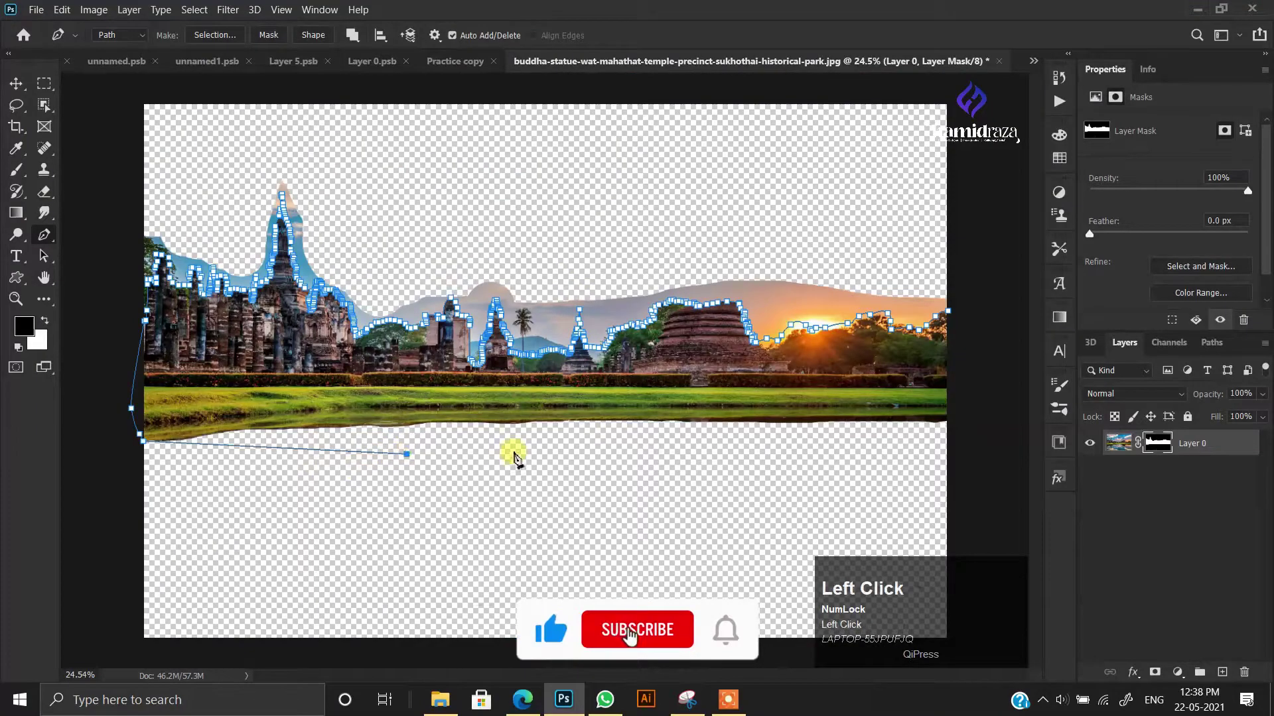
- Follow the waterline with the pen path to the image's right edge and close the path
left_click(513, 452)
left_click(719, 438)
left_click(788, 428)
left_click(821, 426)
left_click(869, 422)
left_click(920, 421)
left_click(953, 315)
- Convert the pen path to a selection and hide everything outside it on Layer 0's mask
key("Return")
key("ctrl+shift+i")
key("BackSpace")
key("ctrl+d")
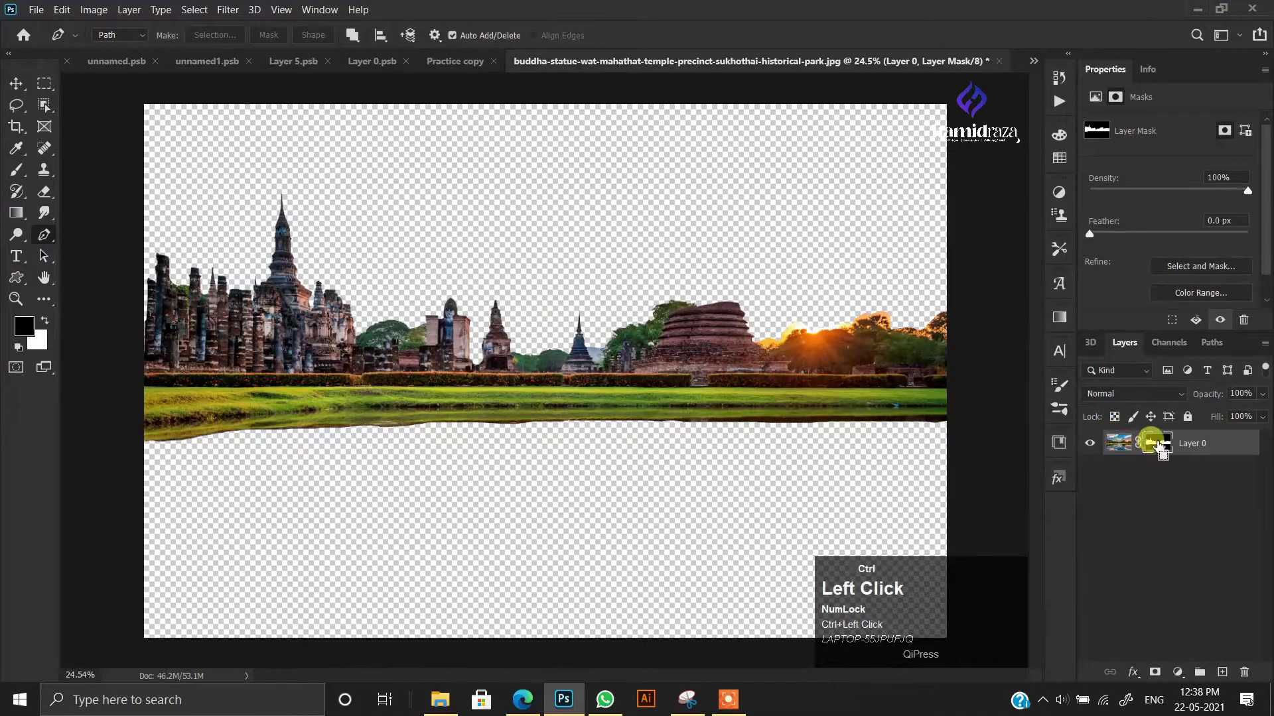
- Load Layer 0's mask as a selection, with the mask disabled, and open it in Refine Edge
left_click(1158, 444, "shift")
left_click(194, 10)
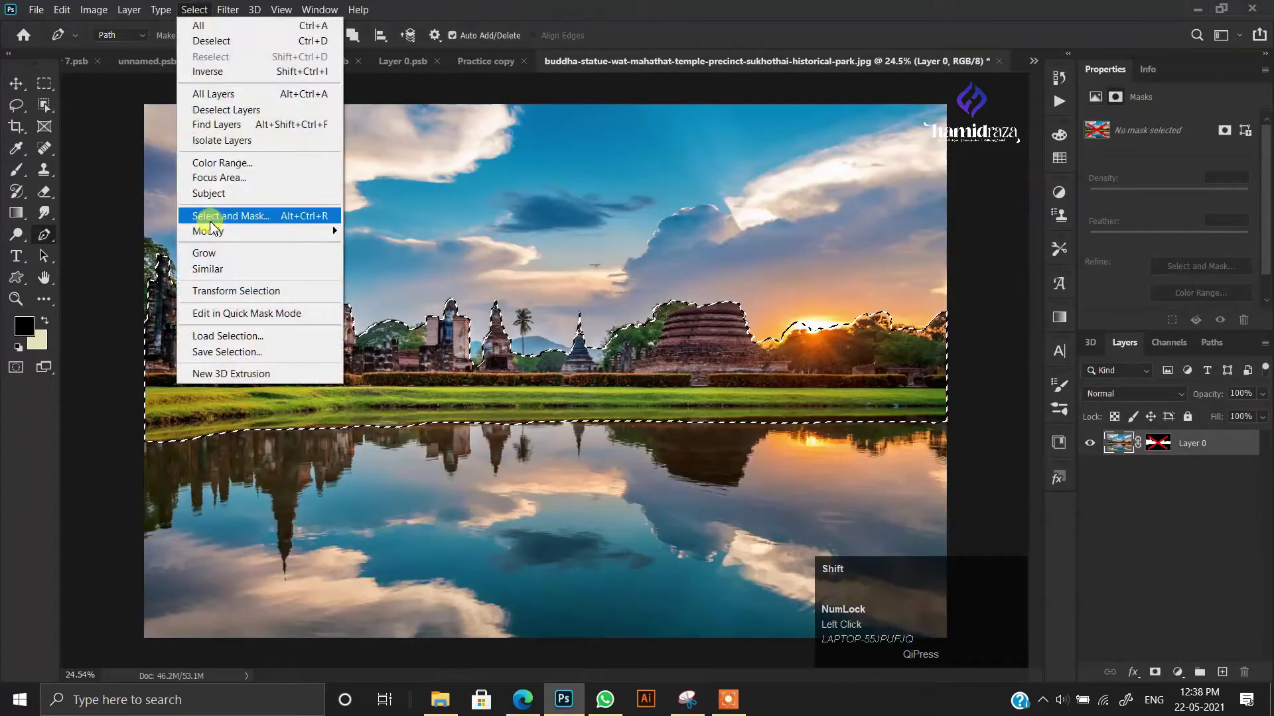
left_click(210, 223, "shift")
- Paint with the size 90 refine brush over the tree foliage at the image's left edge
scroll(163, 287, "up", 4)
key("space")
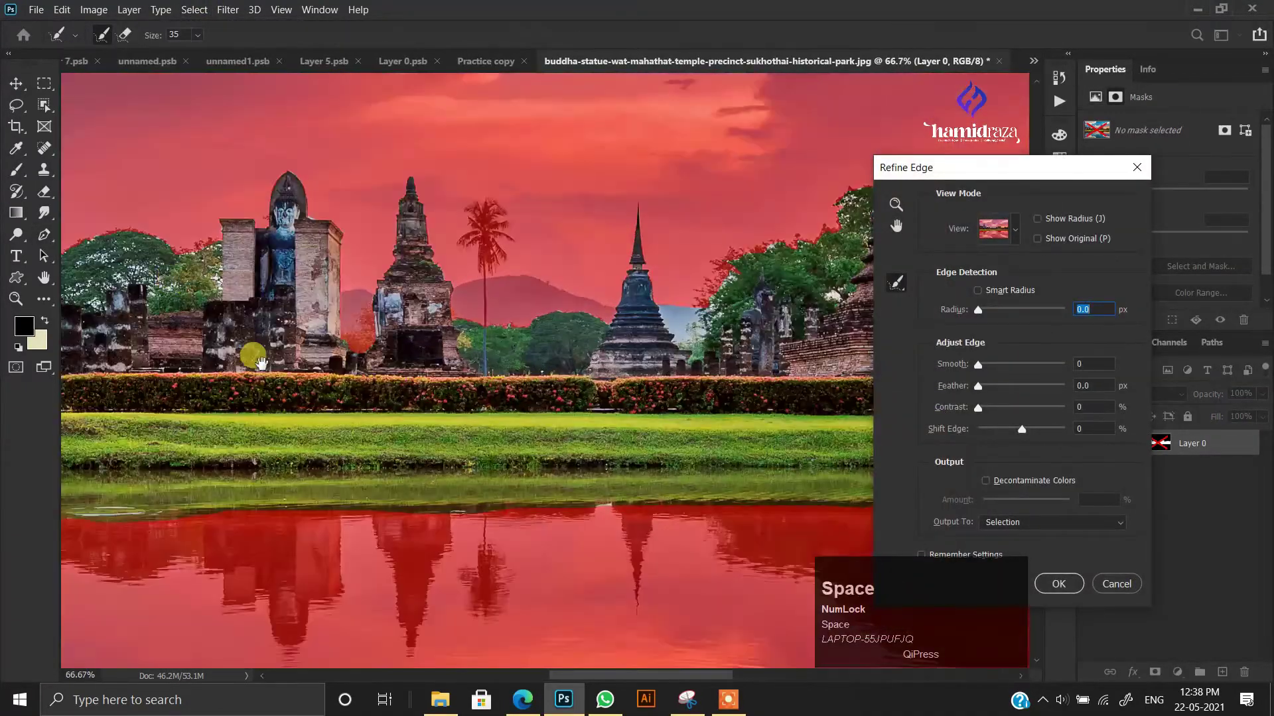
scroll(260, 364, "up", 4)
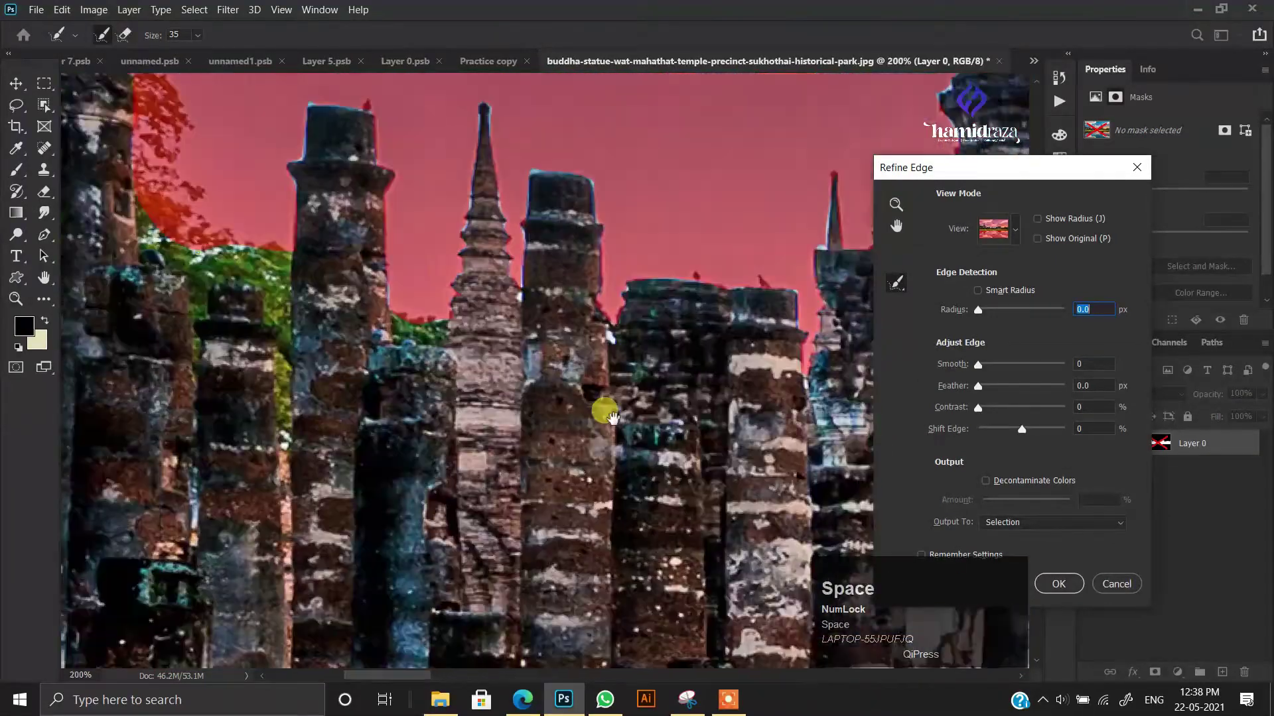
scroll(501, 424, "down", 2)
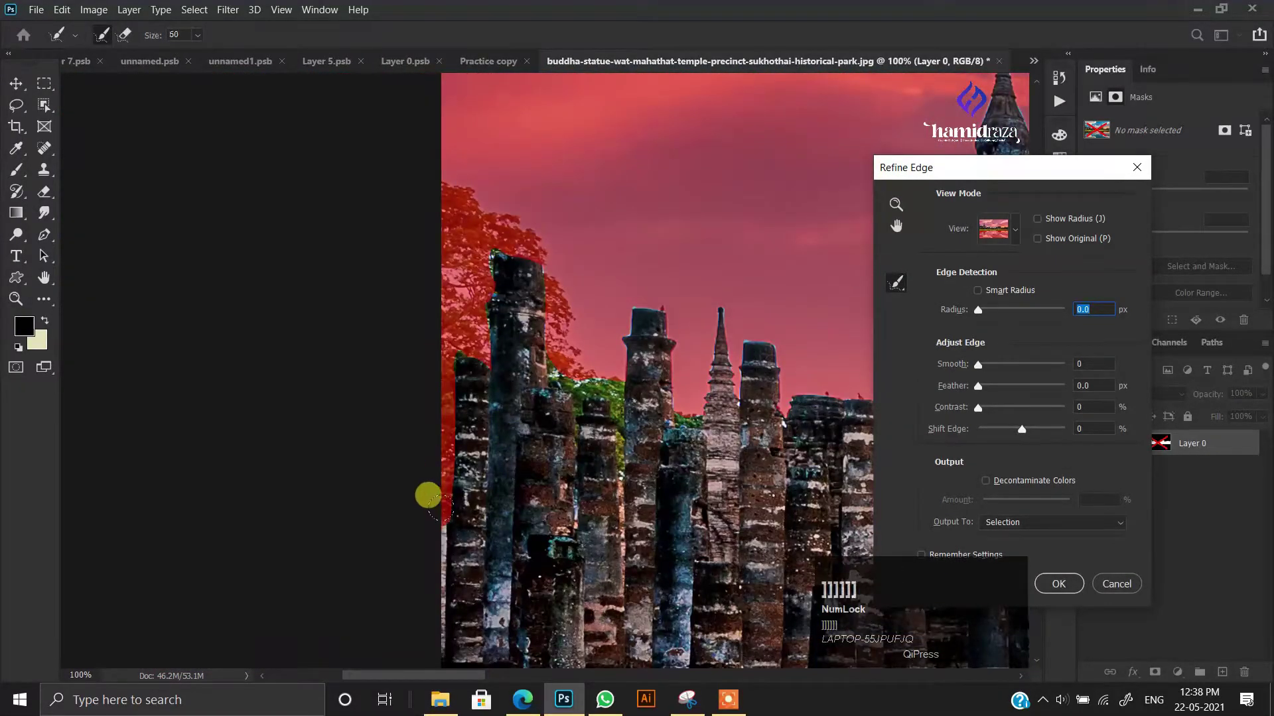
mouse_move(418, 486)
left_mouse_down()
mouse_move(420, 272)
mouse_move(441, 193)
mouse_move(506, 328)
left_mouse_up()
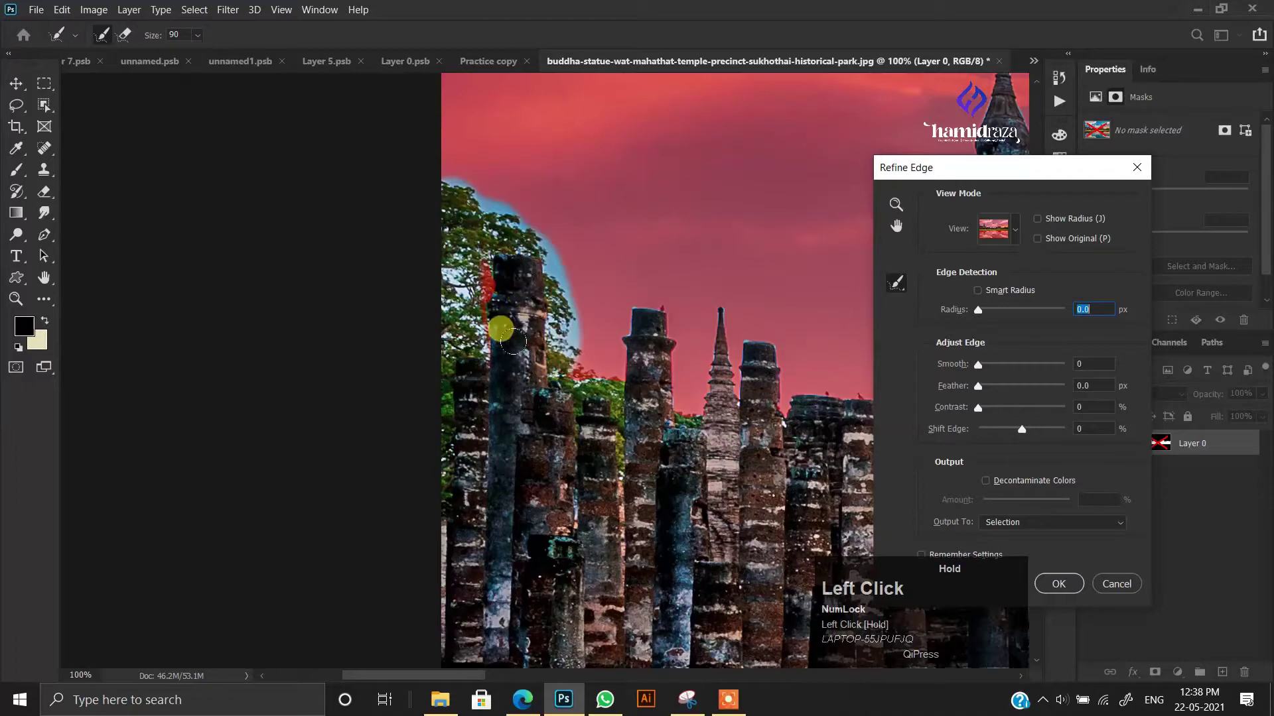
- Refine the selection edge around the foliage between the left columns and around the thin pinnacle
left_click_drag(616, 454, 257, 353)
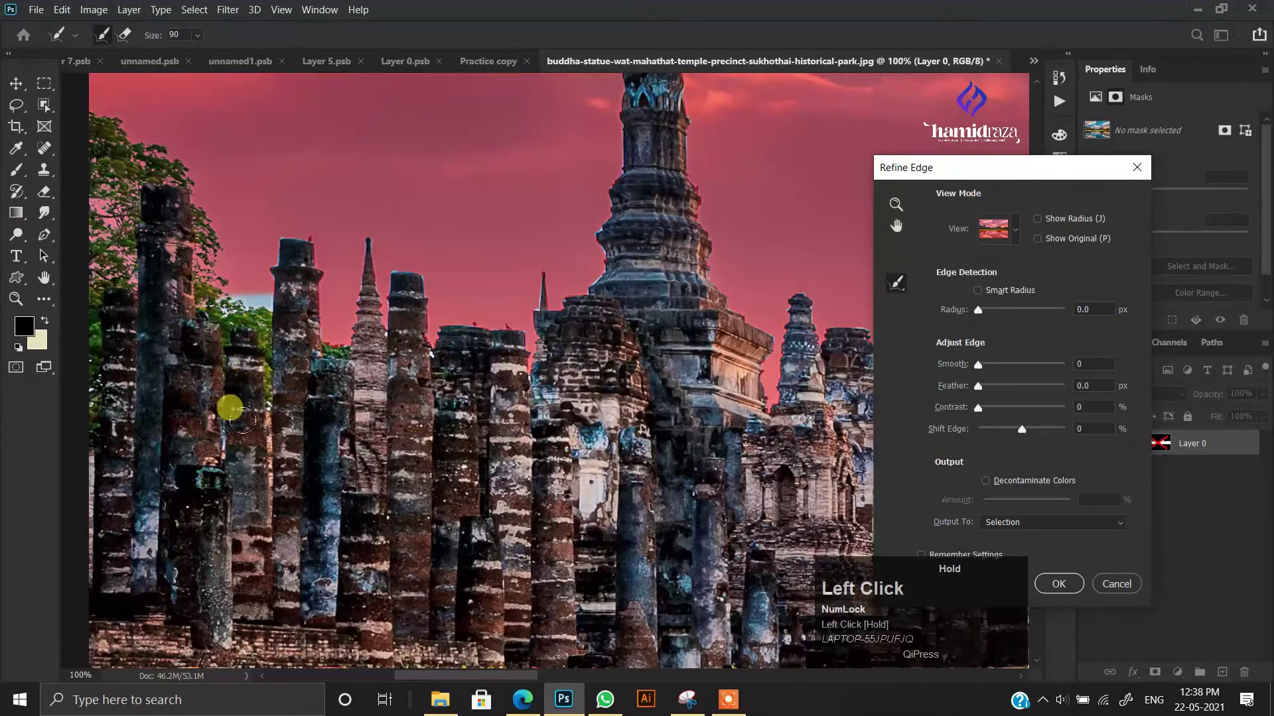
left_click_drag(342, 334, 336, 399)
left_click_drag(437, 366, 321, 410)
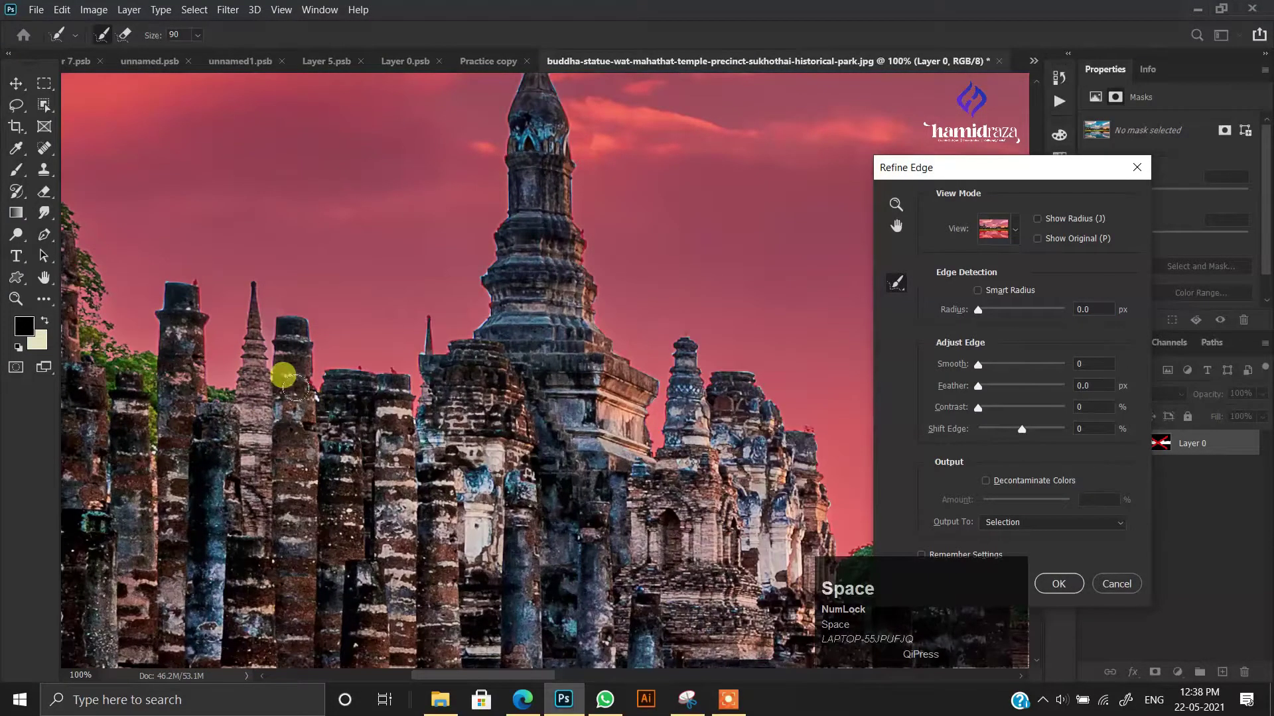
left_click_drag(408, 377, 633, 494)
left_click(426, 412)
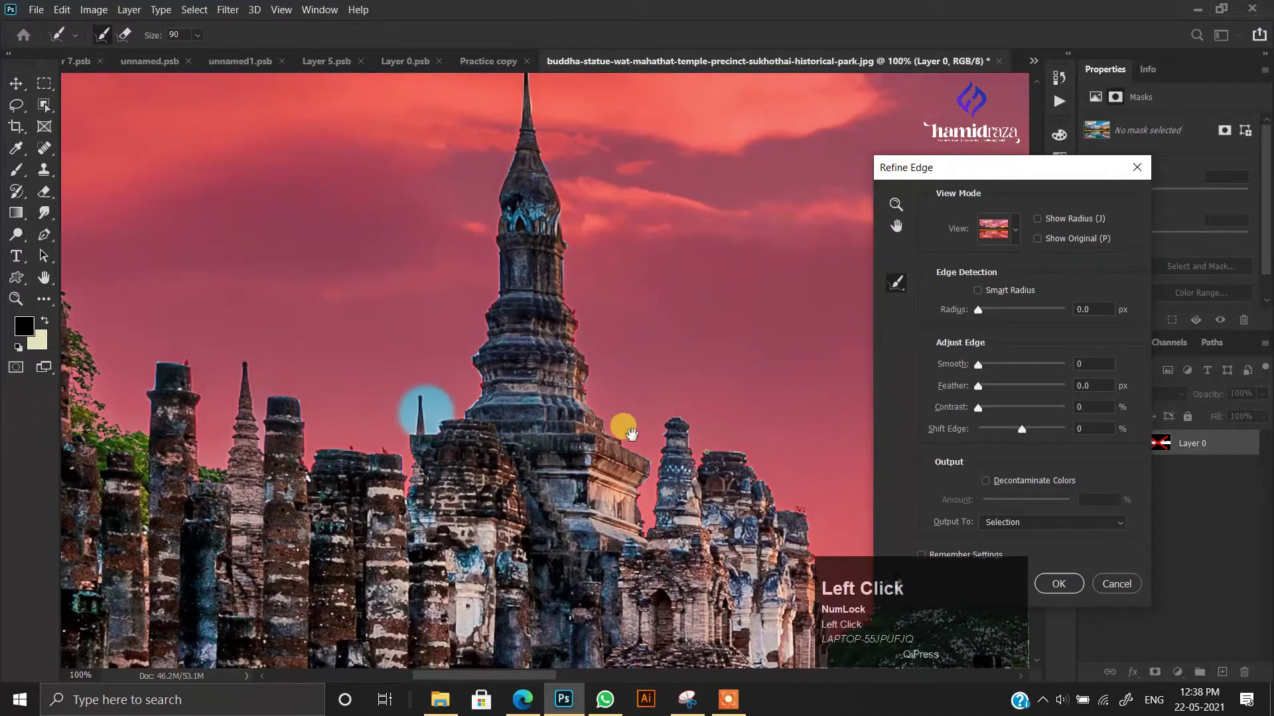
- Refine the selection edge along the trees and shrubs on both sides of the standing Buddha
left_click_drag(710, 454, 442, 285)
left_click_drag(550, 488, 544, 451)
left_click_drag(623, 400, 780, 379)
left_click_drag(731, 444, 219, 373)
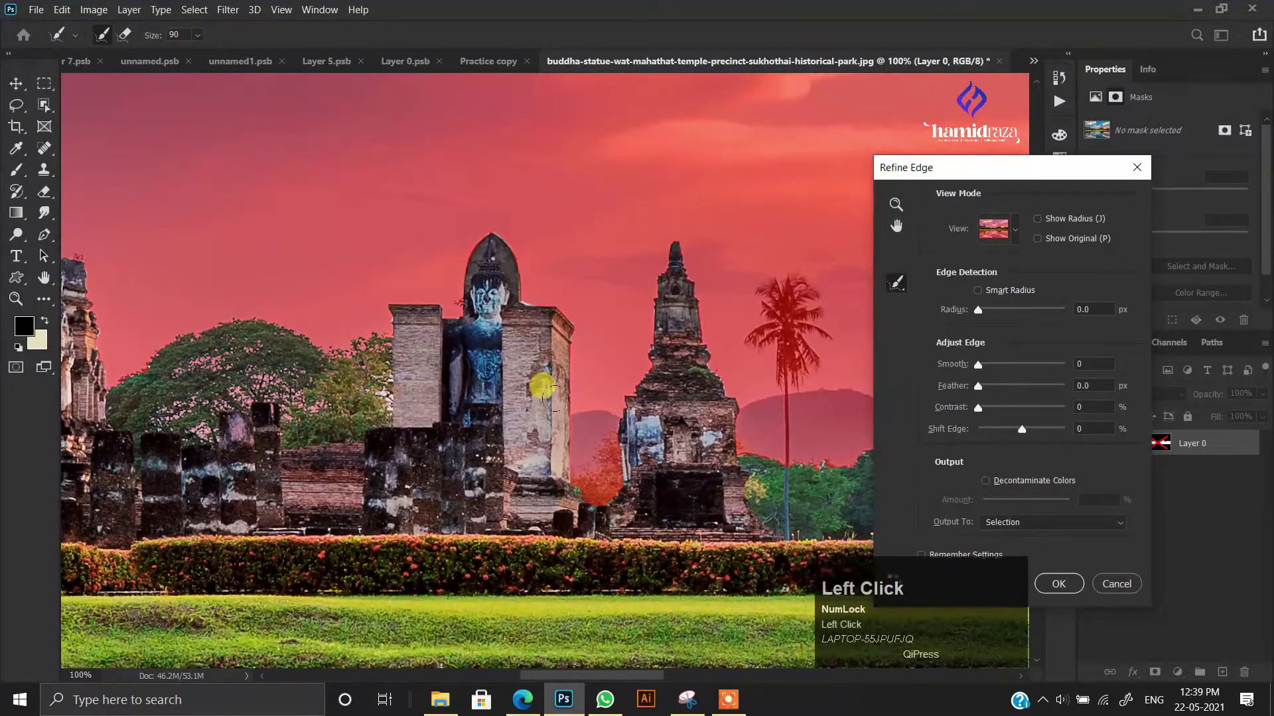
mouse_move(698, 443)
left_mouse_down()
mouse_move(476, 402)
mouse_move(537, 292)
mouse_move(489, 317)
left_mouse_up()
left_click_drag(568, 455, 538, 467)
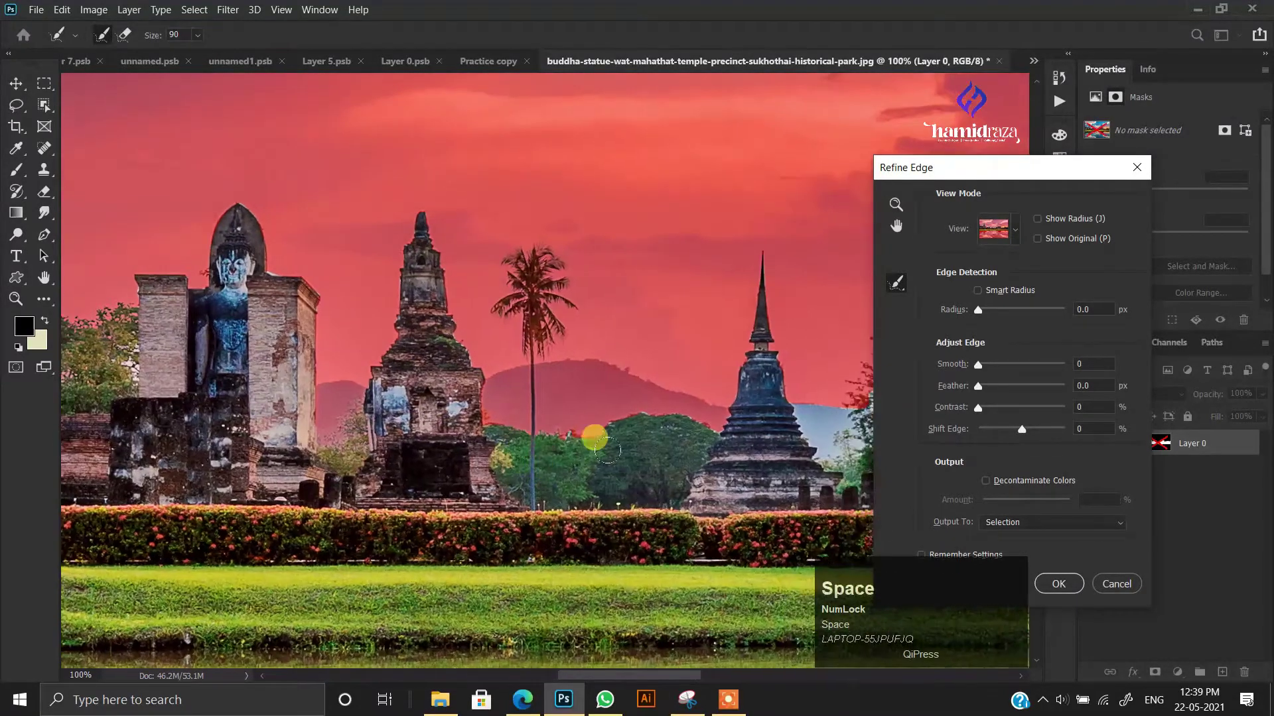
- Refine the selection edge over the tall palm tree and the trees beside the round brick mound
mouse_move(531, 422)
left_mouse_down()
mouse_move(678, 425)
mouse_move(544, 434)
left_mouse_up()
left_click_drag(740, 450, 365, 441)
mouse_move(455, 327)
left_mouse_down()
mouse_move(648, 207)
mouse_move(601, 365)
left_mouse_up()
left_click_drag(462, 429, 406, 457)
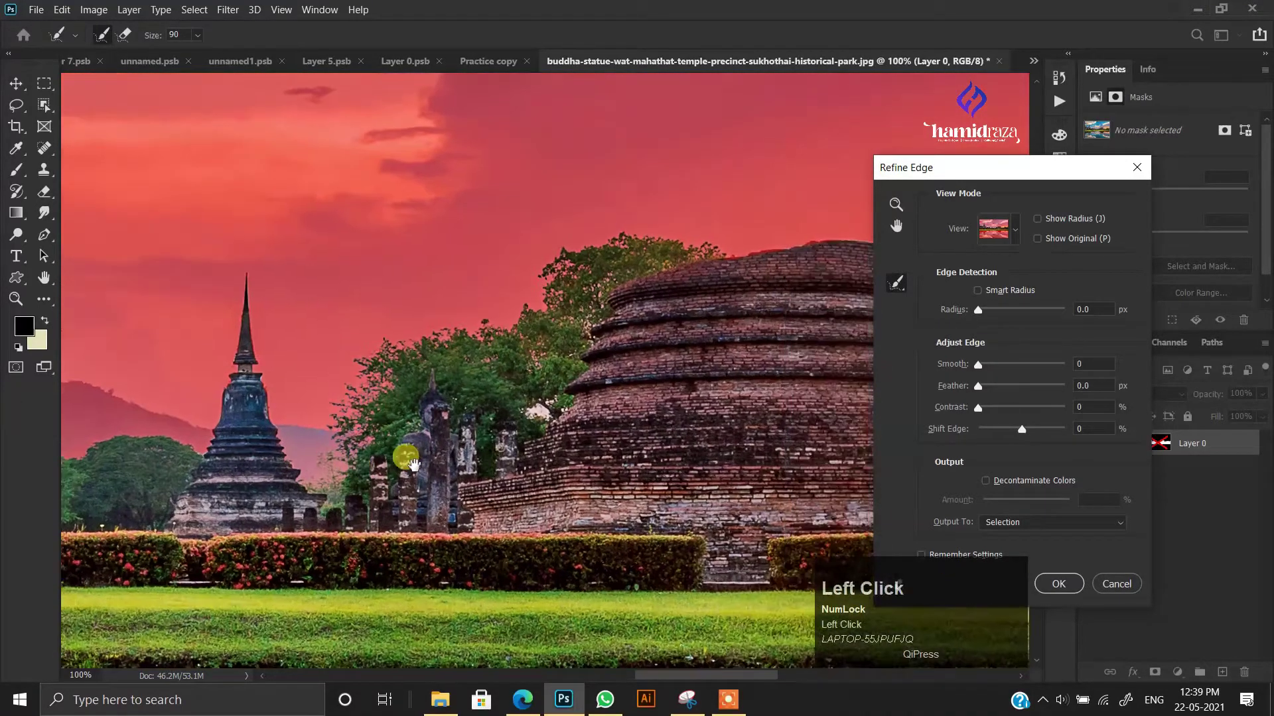
- Refine the selection edge along the sunset treeline from the brick mound to the image's right edge
left_click_drag(836, 384, 501, 441)
left_click_drag(586, 406, 193, 425)
mouse_move(393, 388)
left_mouse_down()
mouse_move(617, 383)
mouse_move(567, 414)
left_mouse_up()
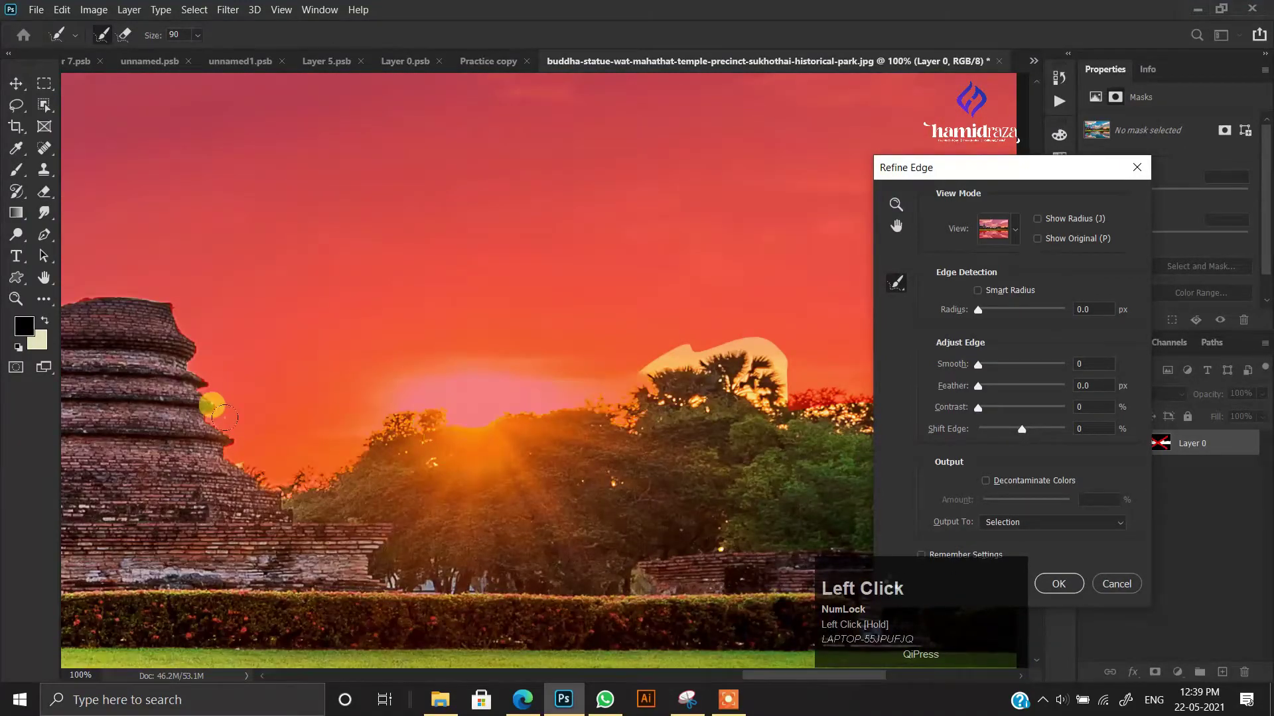
left_click_drag(445, 447, 310, 459)
left_click_drag(471, 409, 609, 358)
mouse_move(536, 448)
left_mouse_down()
mouse_move(350, 392)
mouse_move(571, 348)
mouse_move(590, 307)
left_mouse_up()
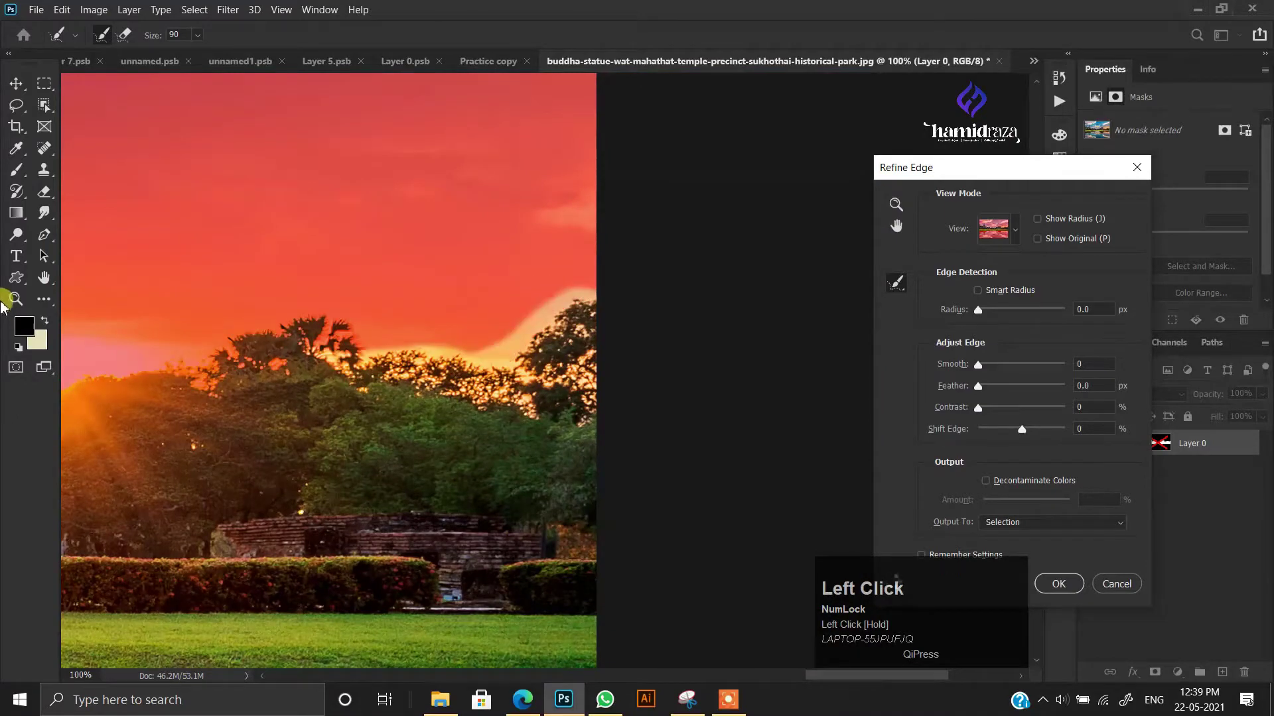
- Output the refined selection as a new layer with a layer mask
scroll(350, 390, "down", 5)
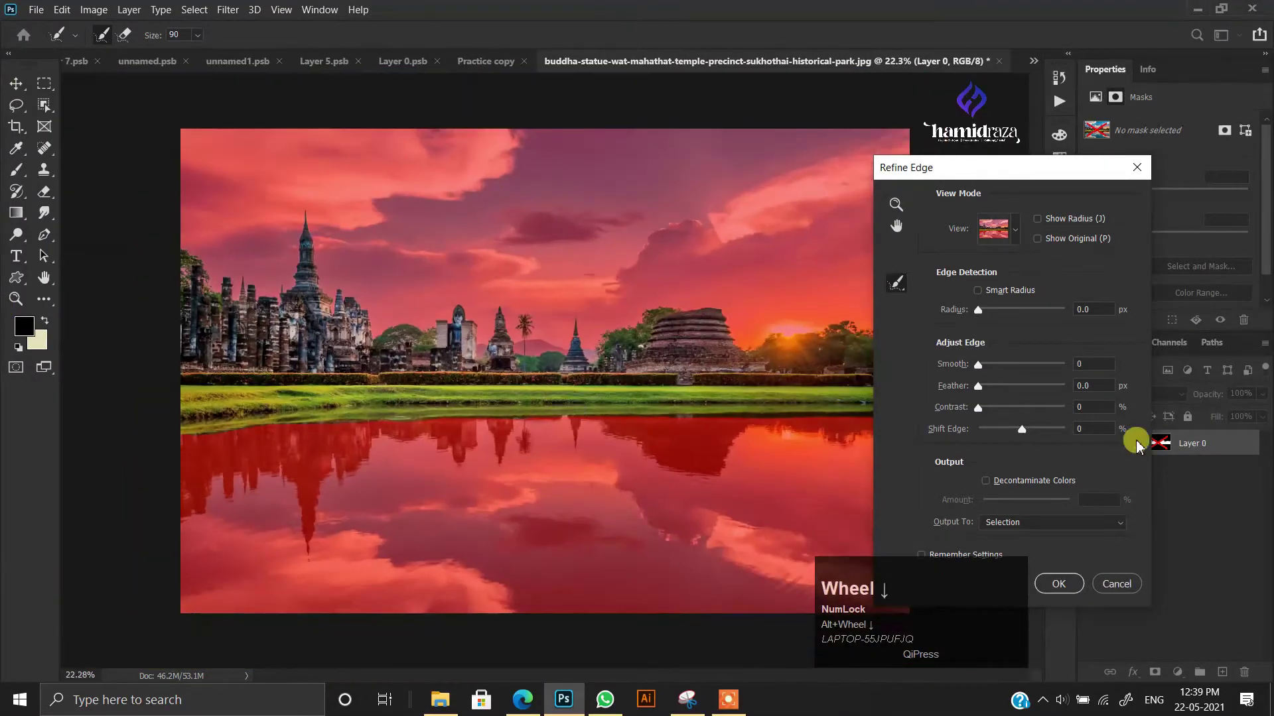
left_click(1054, 522)
left_click(1038, 573)
left_click(1059, 583)
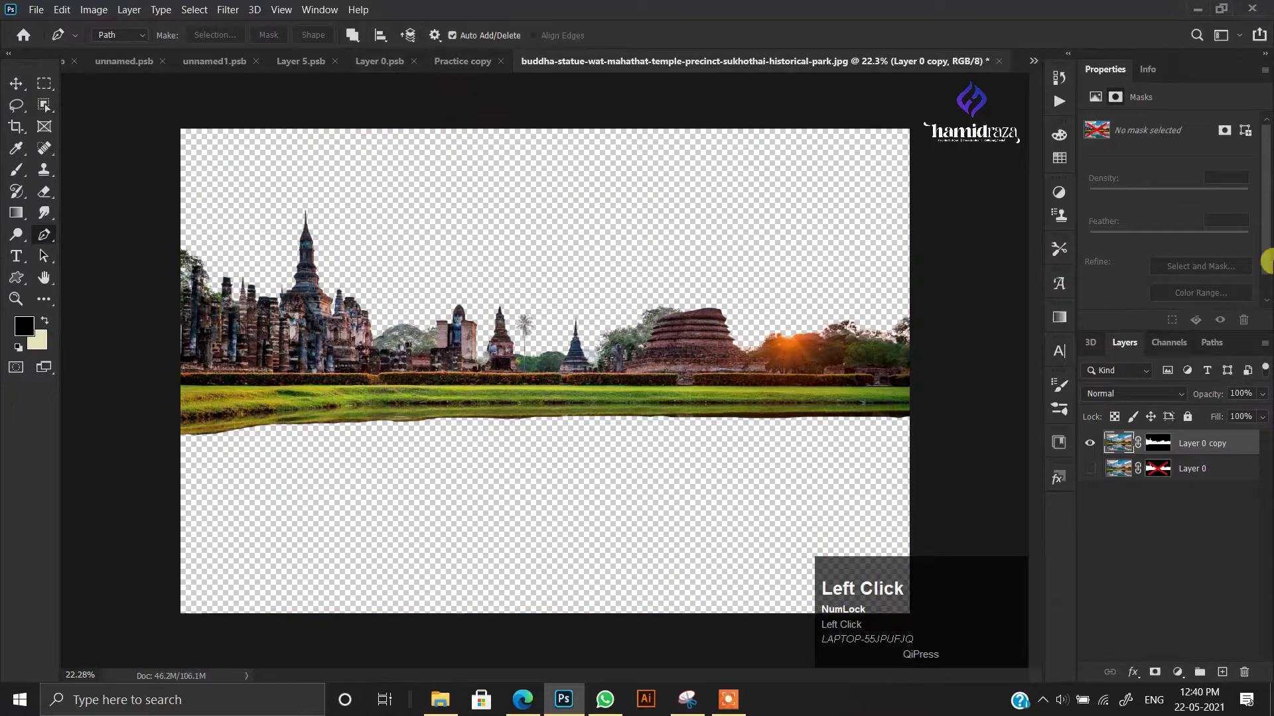
- Trim the canvas down to the temple cutout and clear the selection
scroll(406, 328, "up", 1)
scroll(312, 420, "down", 1)
left_click(1167, 453, "ctrl")
left_click(96, 9)
left_click(100, 183)
left_click(715, 182)
key("ctrl+d")
- Try to save the trimmed temple document in its original format
key("p")
key("ctrl+s")
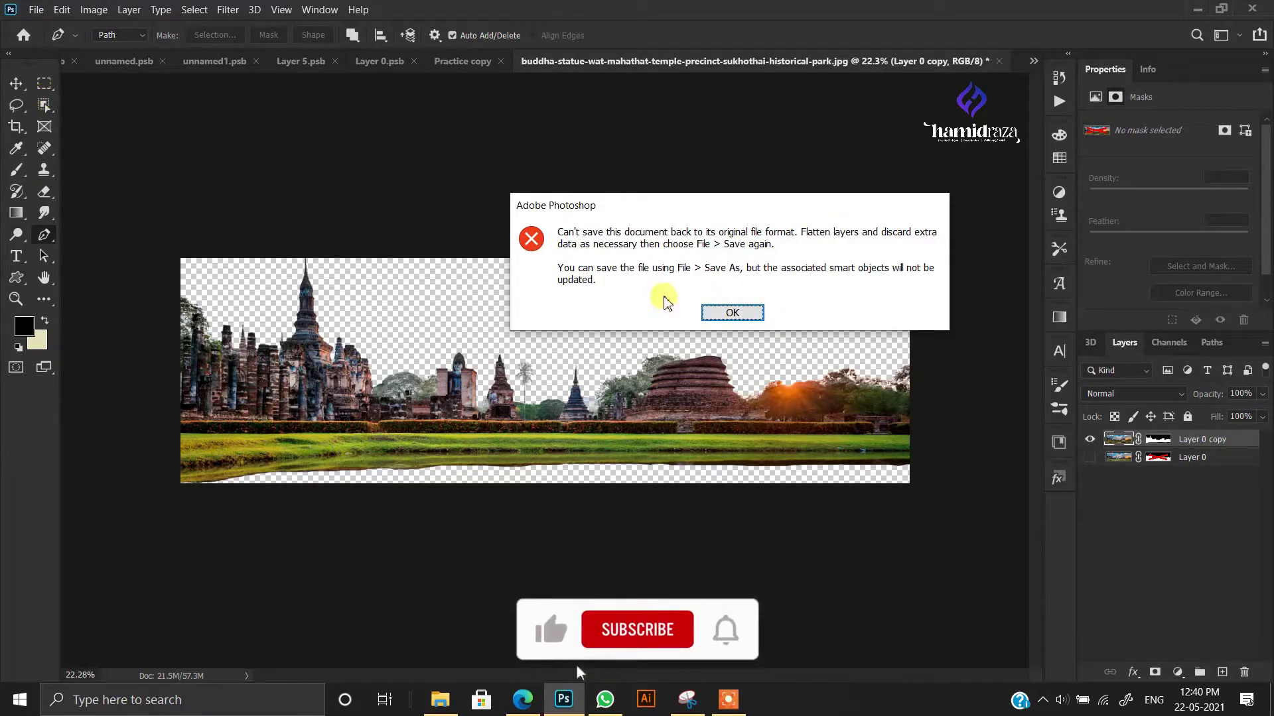
left_click(732, 313)
- Try converting Layer 0 copy to a smart object and deleting the hidden Layer 0
right_click(1219, 439)
left_click(1048, 216)
left_click(1193, 458)
key("BackSpace")
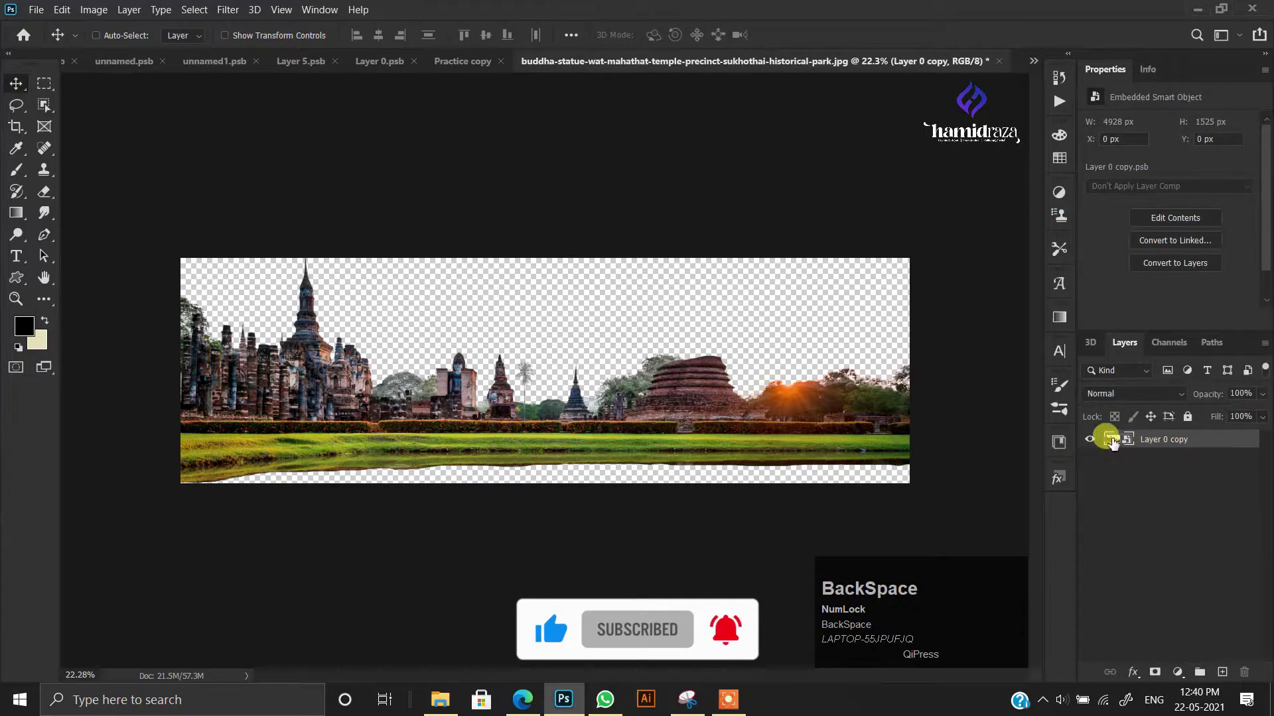
- Retry saving the document, and undo the layer deletion and smart object conversion
key("ctrl+s")
left_click(729, 313)
key("ctrl+z")
key("ctrl+z")
- Convert Layer 0 copy to a smart object
right_click(1190, 439)
left_click(1045, 216)
left_click_drag(404, 399, 549, 279)
key("ctrl+z")
- Float the temple document in its own window and copy its cutout layer into Untitled-1
left_click(1034, 61)
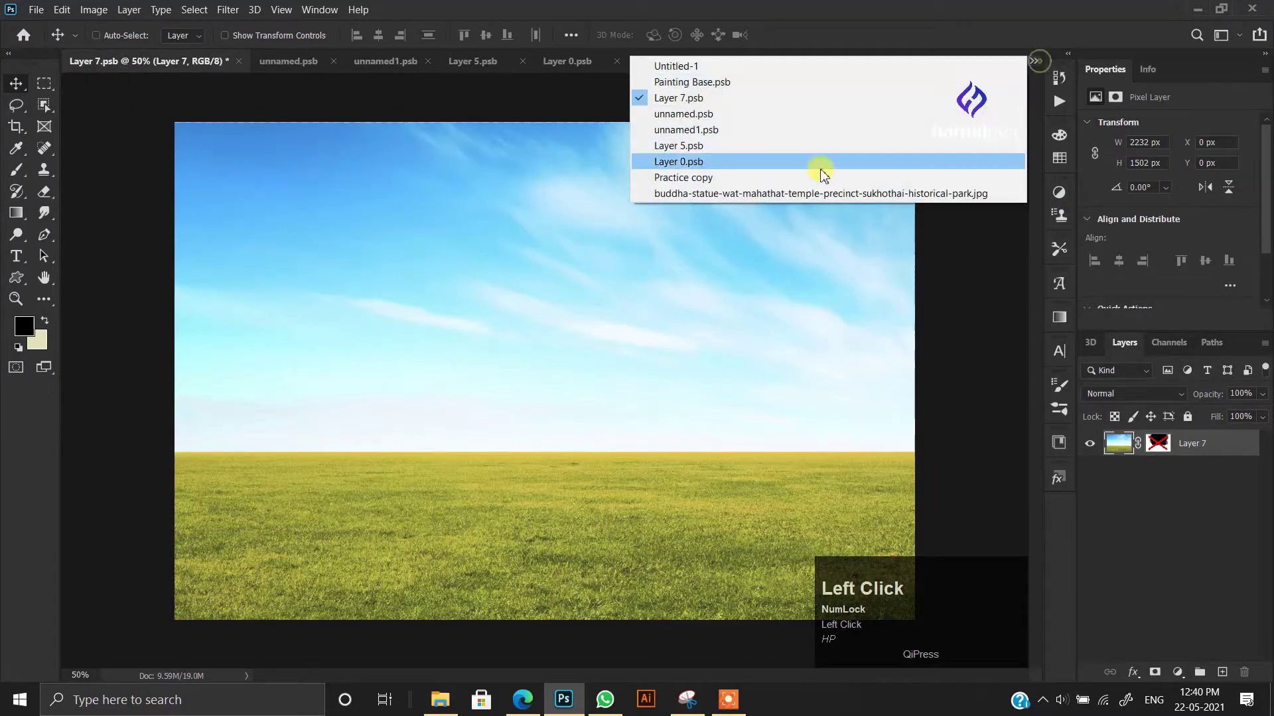
left_click(823, 193)
left_click_drag(706, 63, 706, 166)
left_click(85, 61)
left_click(577, 342)
left_click_drag(577, 342, 469, 469)
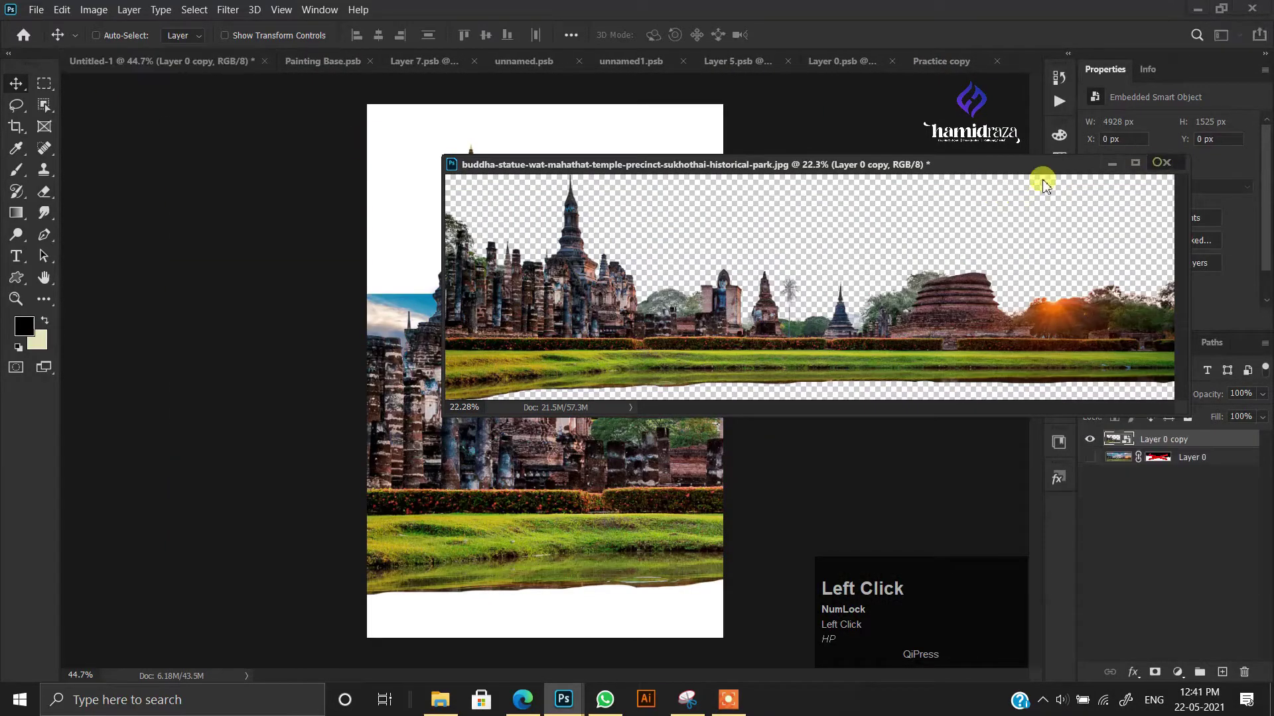
- Dock the temple document back among the open documents and return to Untitled-1
left_click(1158, 163)
left_click(742, 274)
left_click_drag(732, 166, 842, 61)
left_click(1034, 56)
left_click(825, 61)
- Delete the Painting Base layer, then scale down the temple cutout on Layer 0 copy and reposition it on the canvas
left_click(1142, 481)
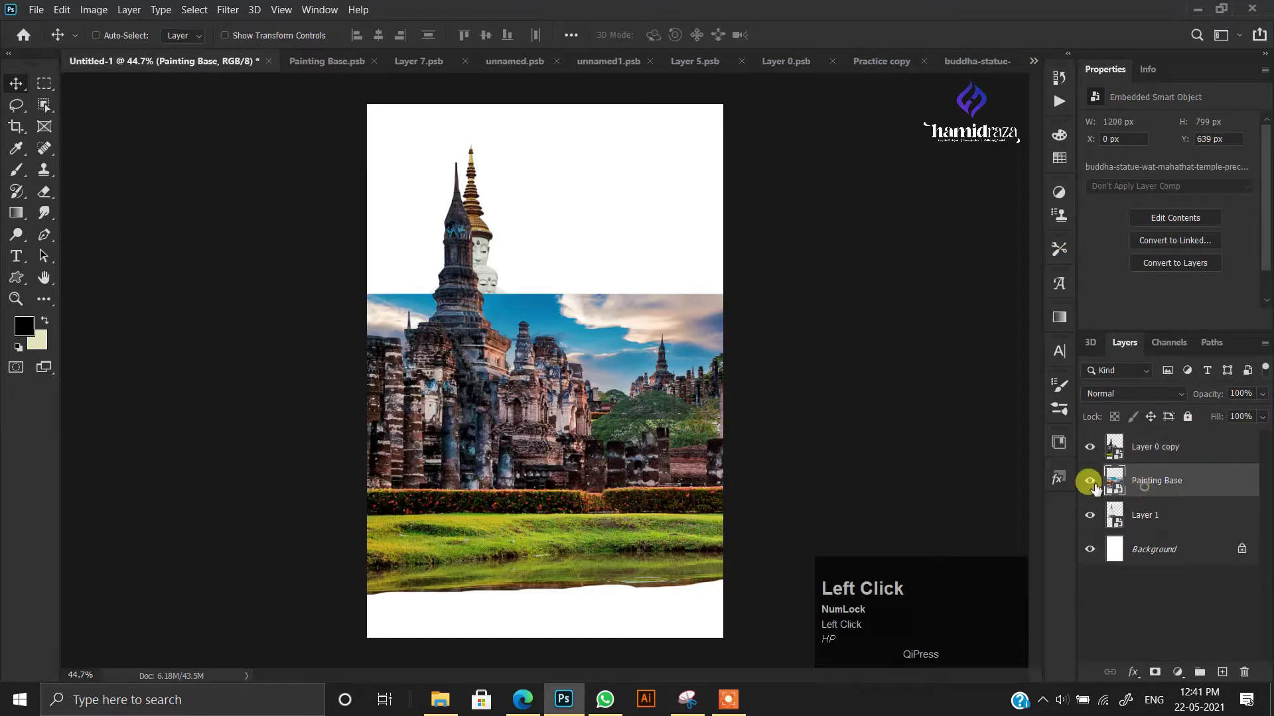
key("BackSpace")
left_click(1128, 446)
key("ctrl+t")
scroll(695, 339, "down", 3)
left_click_drag(928, 348, 794, 362)
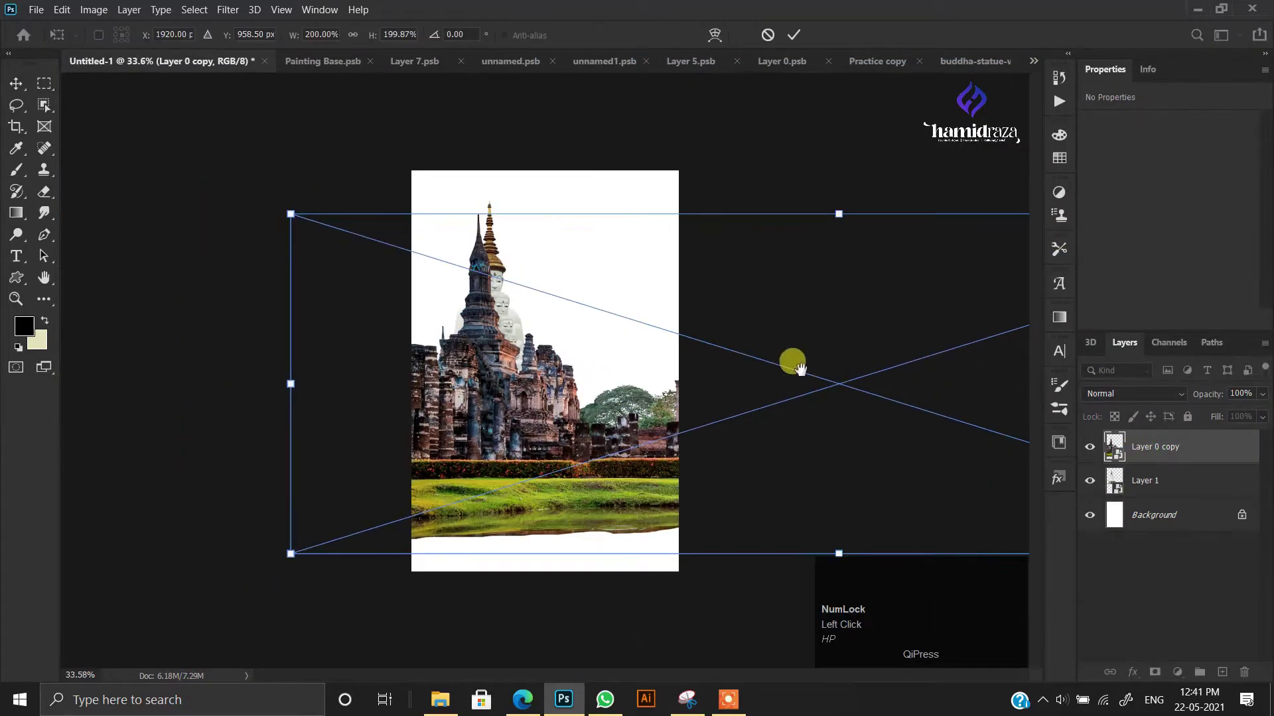
left_click_drag(292, 383, 485, 383)
left_click_drag(437, 439, 454, 445)
scroll(634, 414, "up", 1)
left_click_drag(602, 460, 605, 387)
double_click(705, 364)
- Place Layer 0 copy beneath Layer 1 and flip the temple cutout horizontally
left_click_drag(1172, 458, 1159, 496)
scroll(503, 385, "up", 4)
left_click_drag(658, 370, 657, 424)
key("ctrl+t")
right_click(674, 392)
left_click(721, 646)
- Scale the flipped temple cutout to about 55% and place it behind the statue's base, starting at the canvas's left edge
scroll(656, 398, "down", 3)
left_click_drag(741, 424, 476, 428)
scroll(191, 418, "down", 5)
left_click_drag(177, 386, 434, 383)
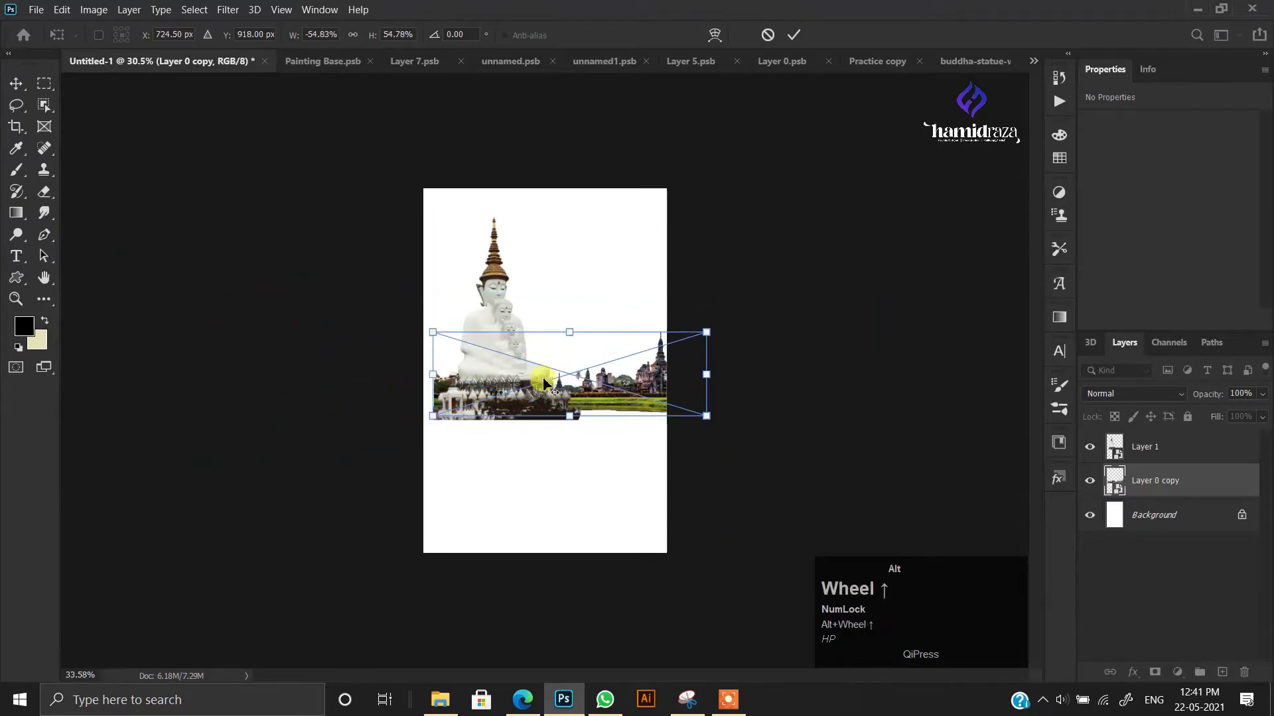
scroll(544, 378, "up", 6)
left_click_drag(718, 398, 710, 431)
scroll(700, 435, "up", 2)
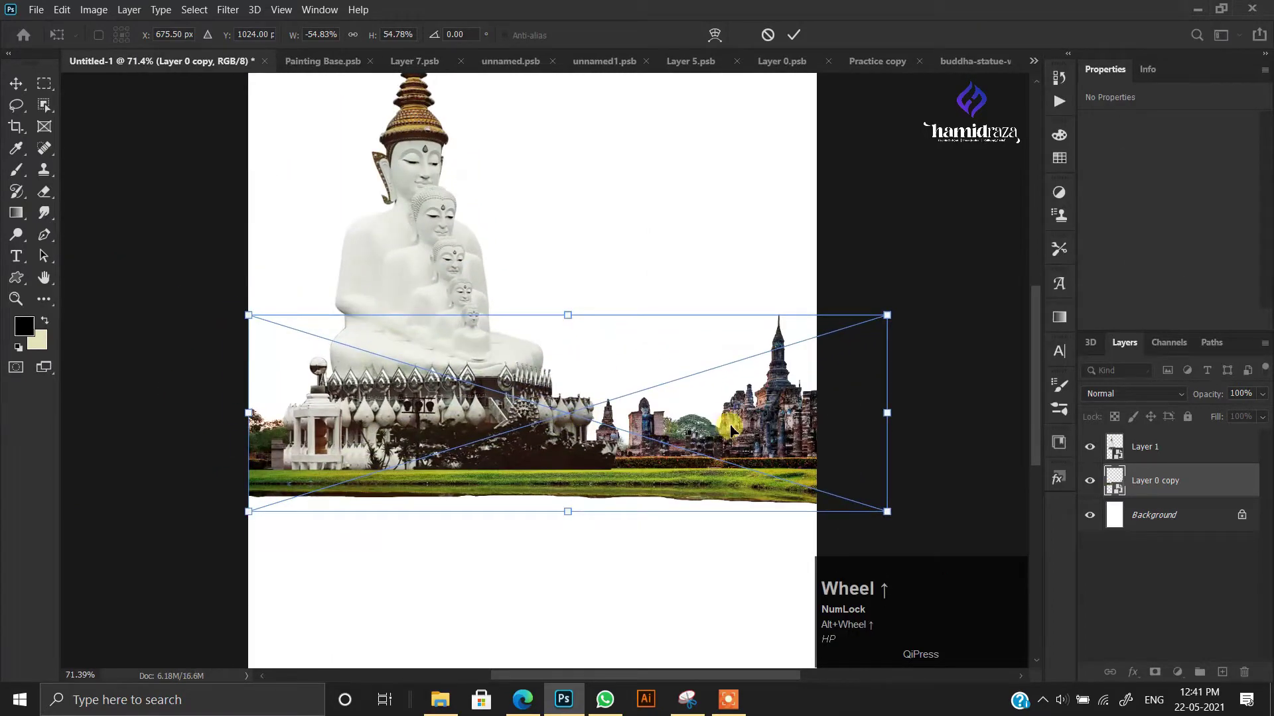
- Resize the temple cutout to span the canvas behind the statue, align its grass strip with the statue's base, and apply the transform
left_click_drag(886, 413, 815, 413)
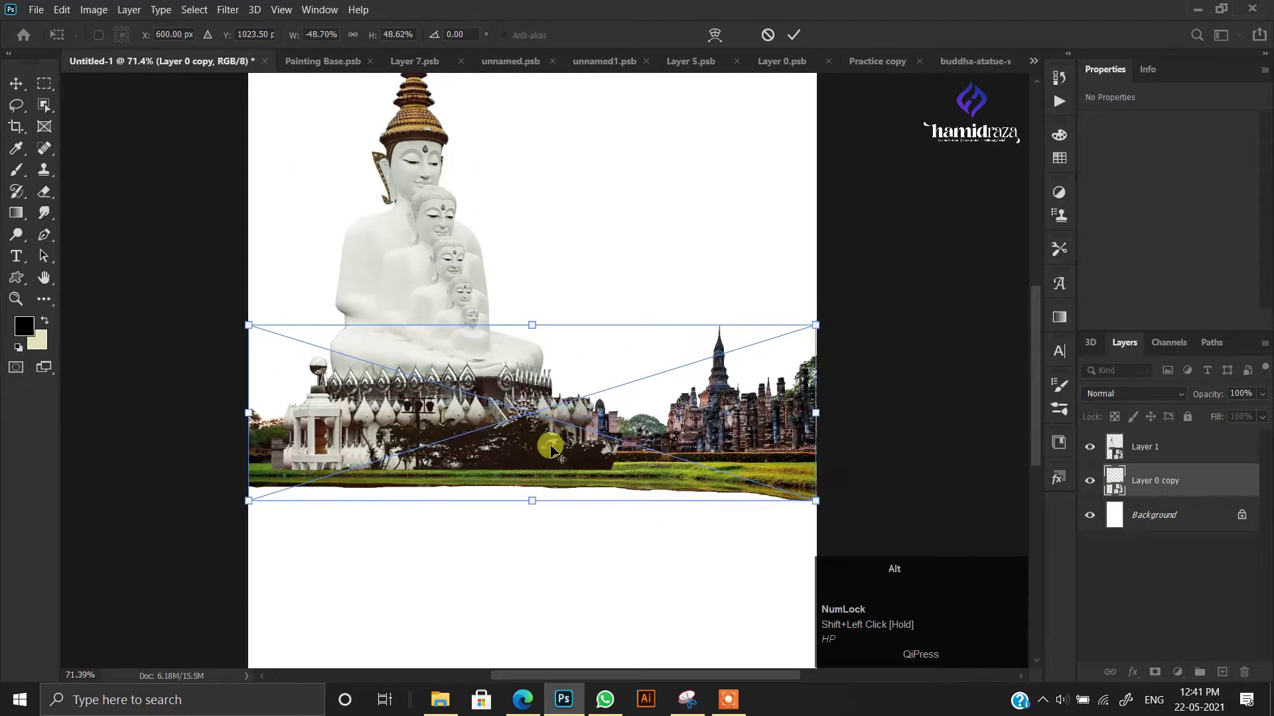
scroll(531, 455, "down", 2)
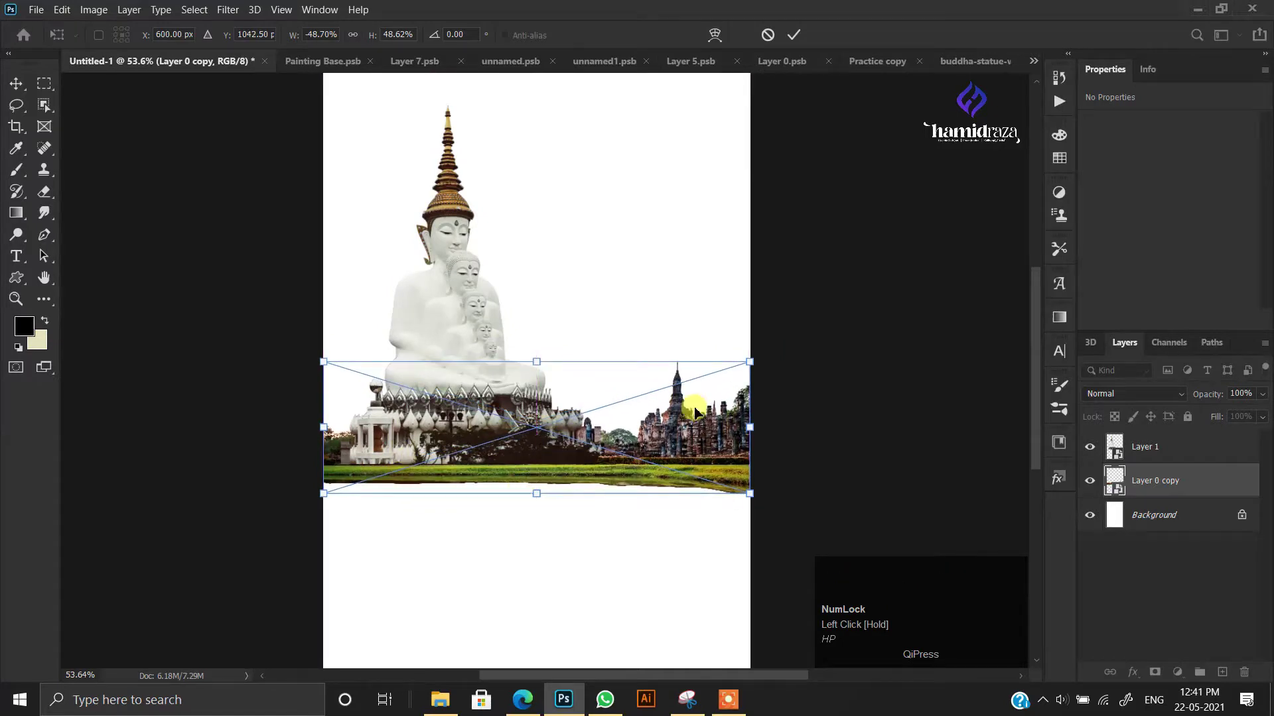
left_click_drag(754, 424, 854, 422)
left_click_drag(674, 436, 673, 433)
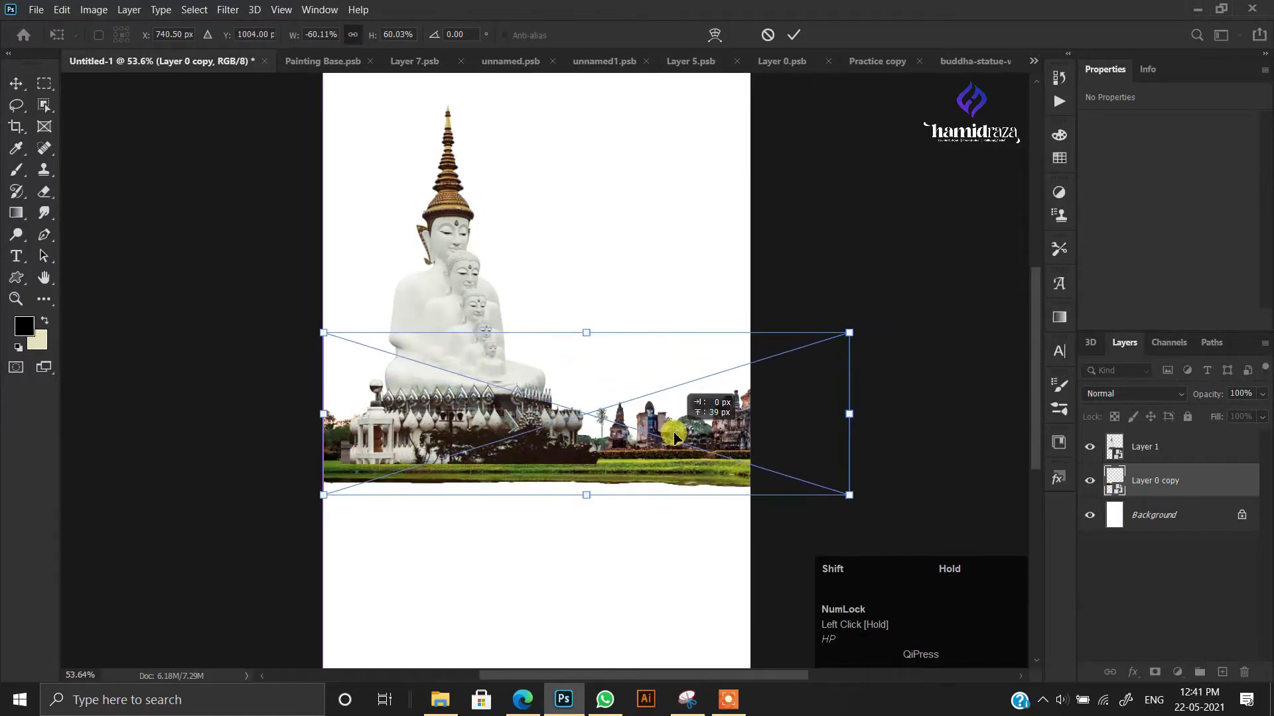
left_click_drag(849, 417, 815, 418)
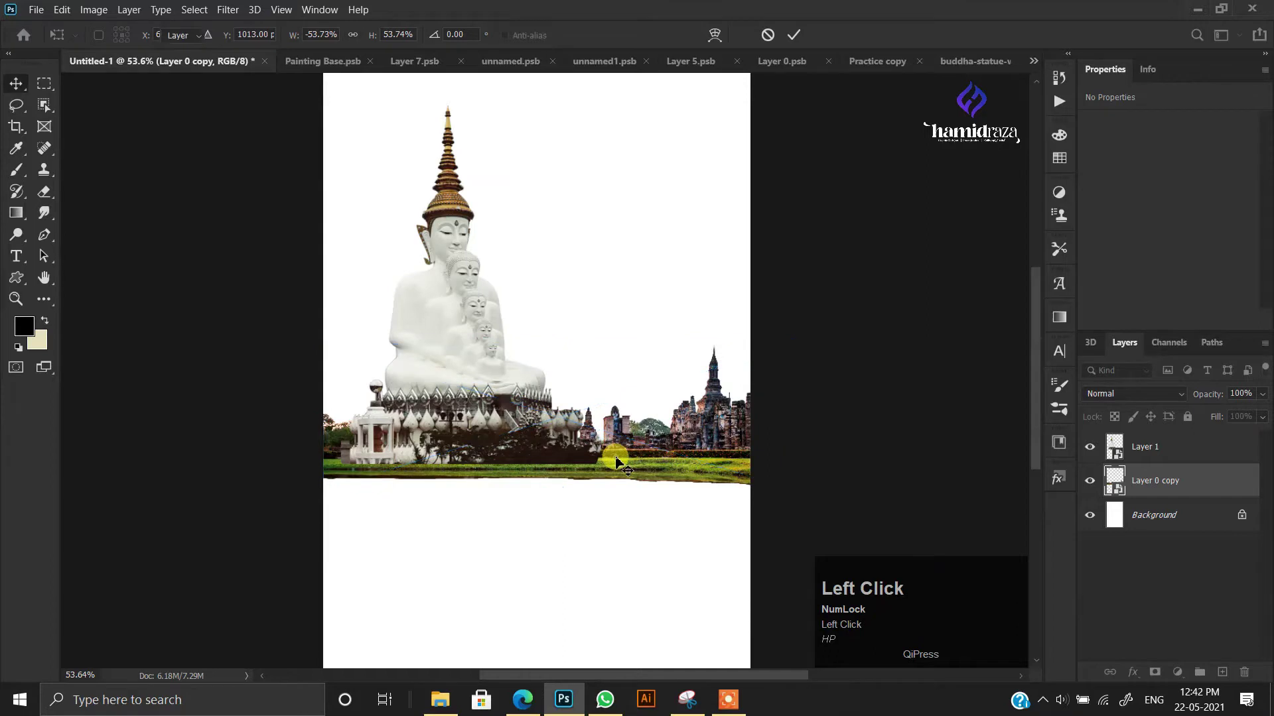
scroll(617, 463, "down", 1)
double_click(687, 404)
- Scale the statue on Layer 1 down to about 664 × 917 px and seat its base on the temple's grass strip
scroll(491, 383, "up", 4)
left_click_drag(479, 397, 469, 384)
scroll(473, 375, "down", 5)
key("ctrl+t")
left_click_drag(588, 159, 561, 197)
left_click_drag(455, 311, 465, 312)
left_click_drag(469, 194, 469, 184)
double_click(472, 222)
scroll(468, 272, "up", 4)
left_click_drag(469, 275, 451, 318)
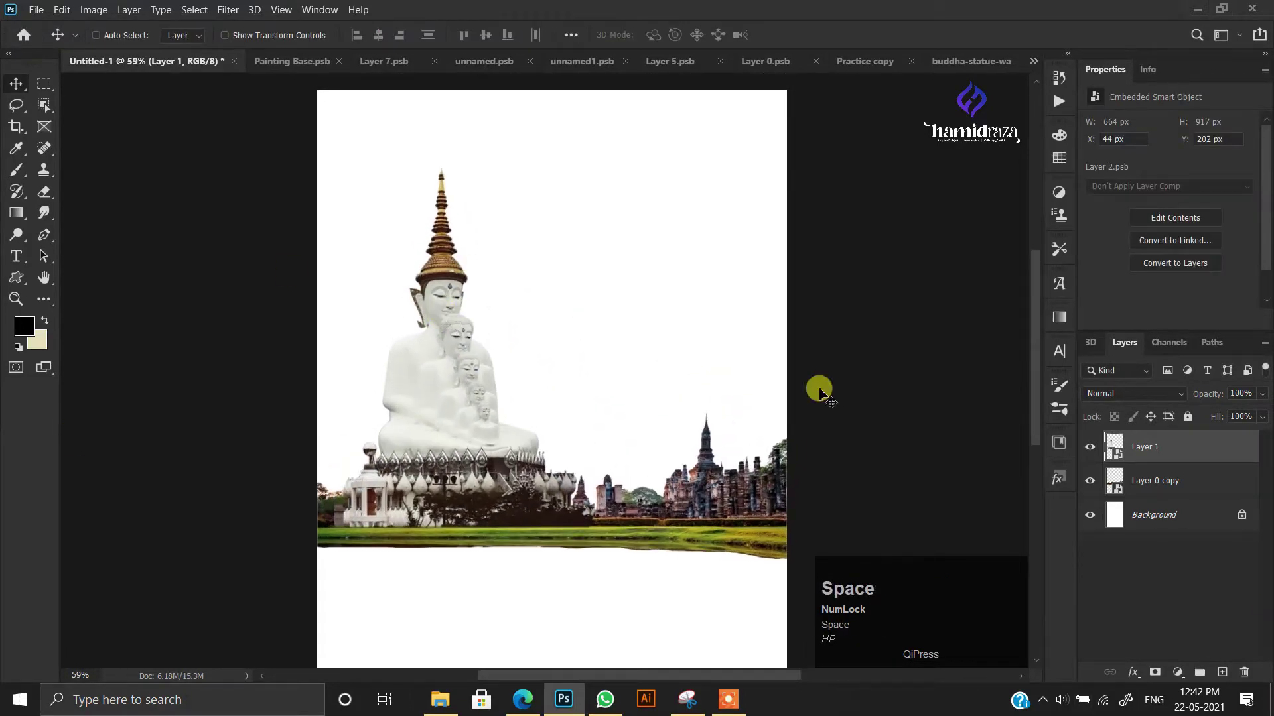
- Close Painting Base.psb and copy the grass layer from Layer 7.psb into Untitled-1 beneath Layer 0 copy, with its mask enabled
left_click(286, 64)
left_click(386, 61)
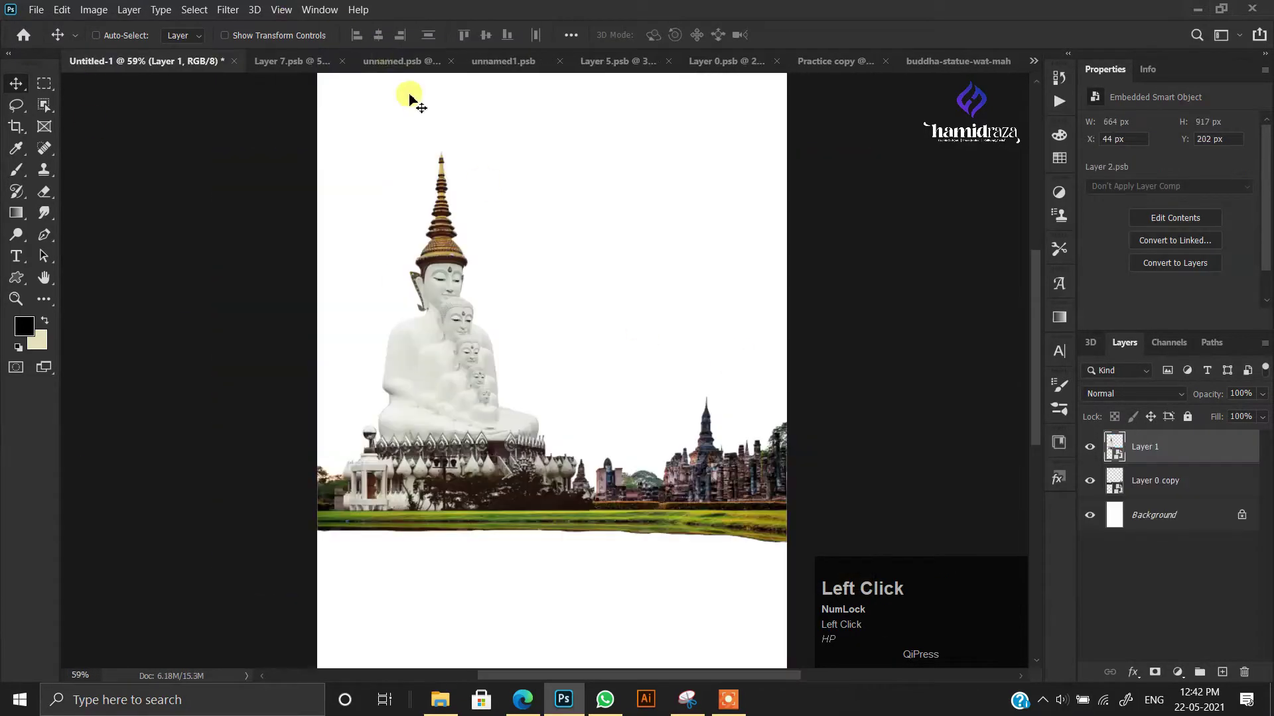
left_click(263, 64)
left_click_drag(341, 193, 561, 425)
left_click(1149, 454, "shift")
left_click(1150, 454, "shift")
left_click(1158, 453, "shift")
left_click_drag(1176, 507, 1178, 530)
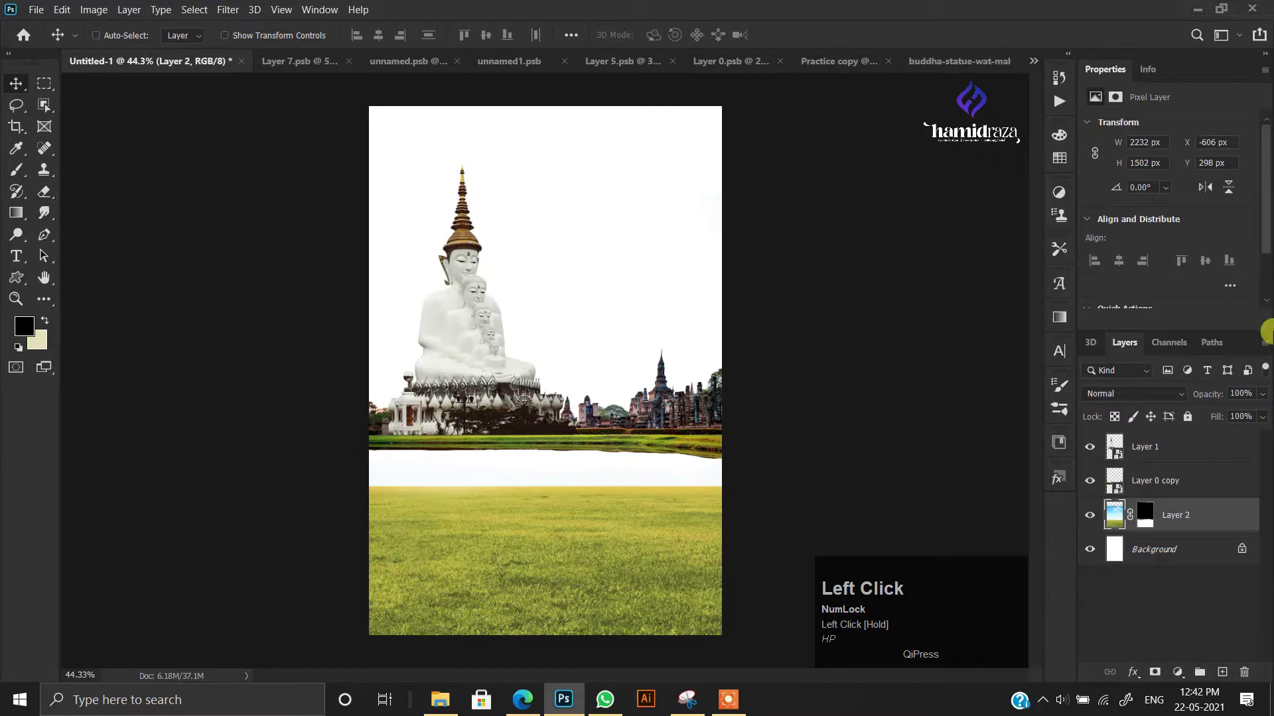
- Close Layer 7.psb and copy the row of bushes from unnamed.psb into Untitled-1
scroll(576, 321, "up", 4)
left_click_drag(574, 321, 502, 272)
left_click(311, 61)
left_click(348, 61)
left_click(658, 276)
left_click(310, 61)
left_click_drag(600, 373, 624, 258)
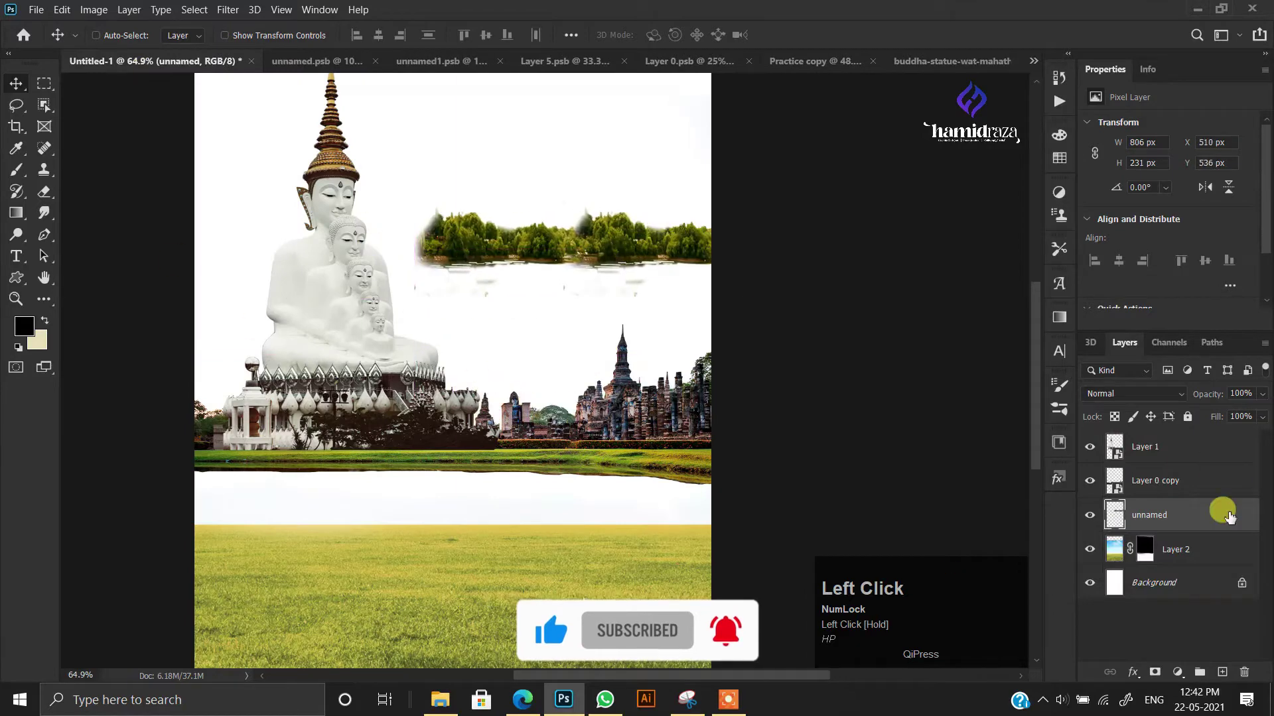
- Bring the bushes layer to the top of the layer stack and position the bushes in front of the statue's base
left_click_drag(1265, 486, 1188, 449)
scroll(350, 368, "up", 2)
left_click_drag(574, 176, 3, 338)
scroll(190, 426, "down", 2)
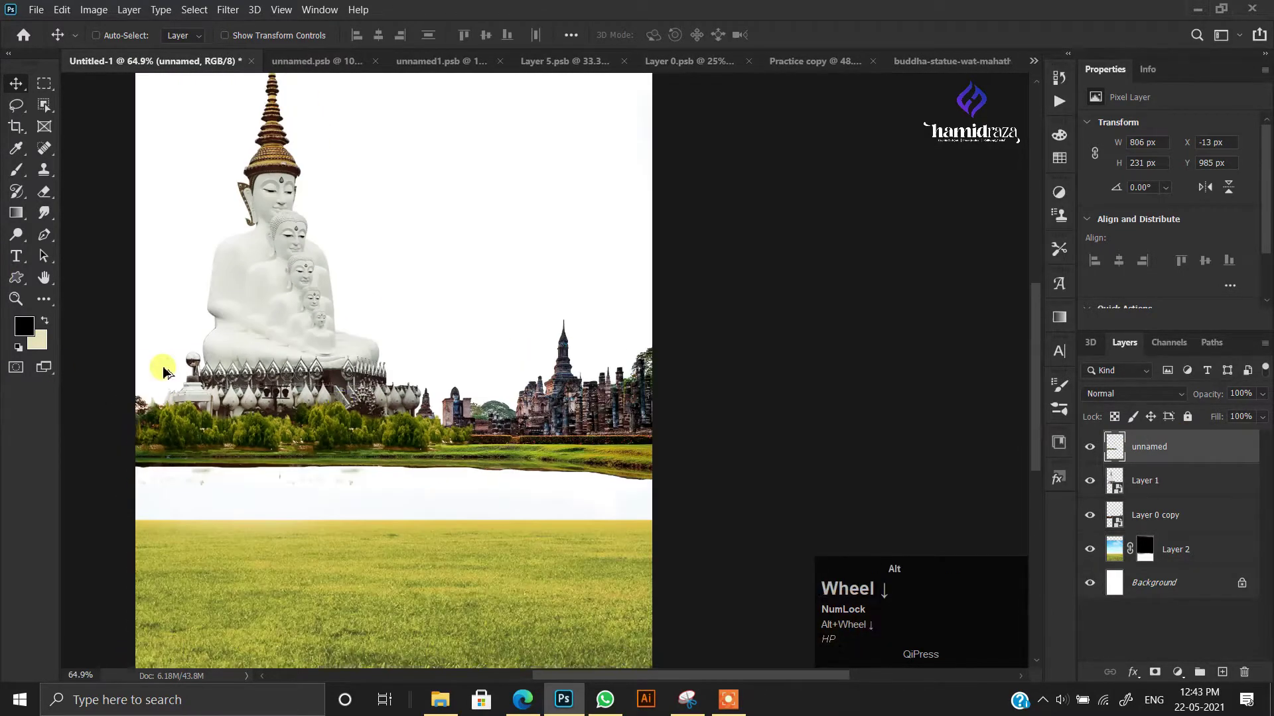
key("space")
- Close unnamed.psb and copy the larger bushes layer from unnamed1.psb into Untitled-1, across the upper part of the grass
left_click(295, 63)
left_click(376, 60)
left_click(318, 62)
scroll(508, 412, "down", 2)
left_click_drag(498, 352, 410, 593)
left_click_drag(402, 396, 404, 396)
- Move the grass on Layer 2 down to Y 448 px and stack it directly beneath the larger bushes layer
left_click(362, 502, "ctrl")
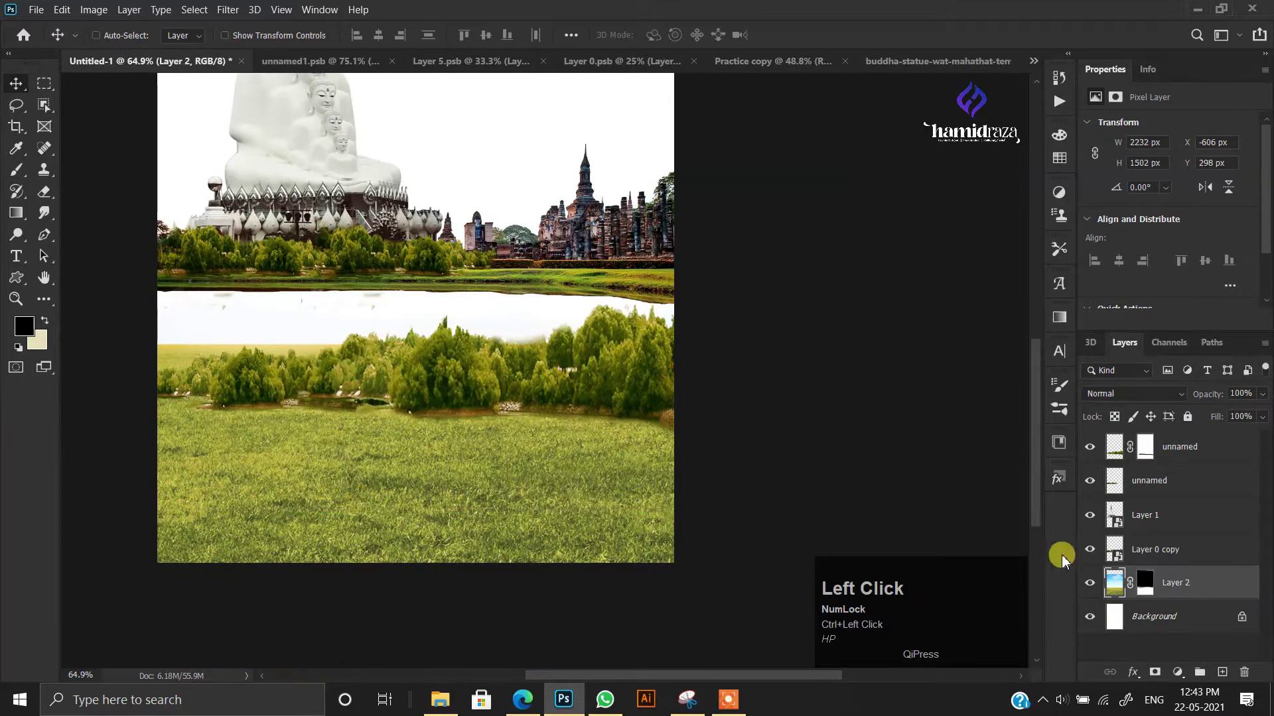
left_click_drag(1178, 583, 1167, 443)
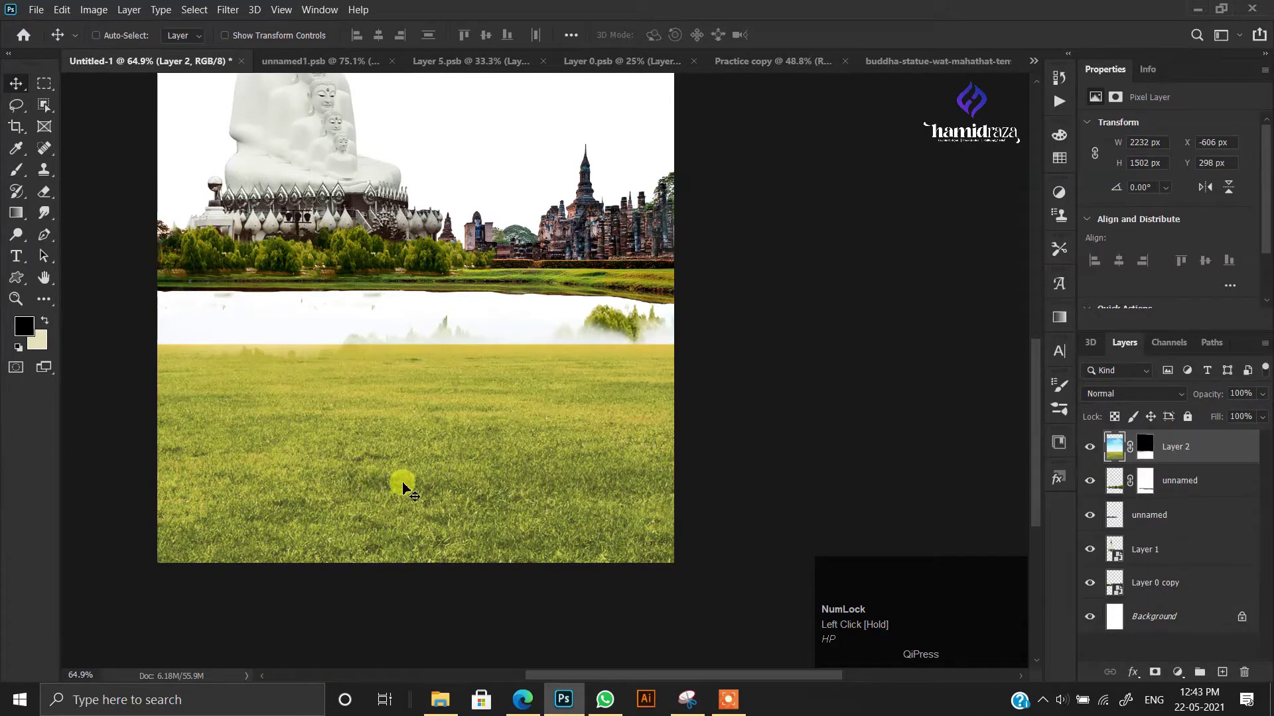
scroll(401, 483, "up", 3, "alt")
left_click_drag(438, 419, 440, 523)
scroll(297, 464, "down", 2, "alt")
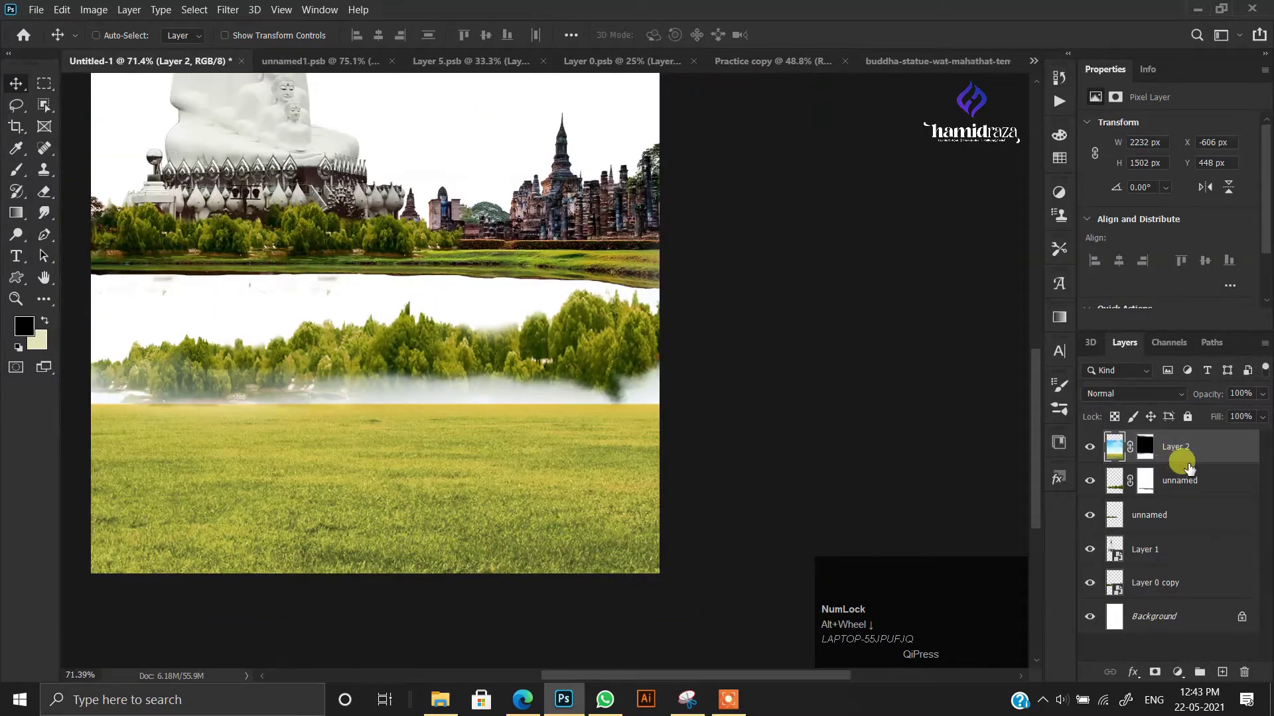
left_click_drag(1189, 469, 1187, 494)
- Lower the larger bushes so they sit on the upper edge of the grass
scroll(358, 414, "up", 3, "alt")
left_click_drag(166, 441, 341, 512)
left_click_drag(592, 422, 592, 445, "ctrl")
scroll(387, 432, "down", 6, "alt")
scroll(558, 435, "up", 1, "alt")
left_click_drag(305, 532, 304, 560)
scroll(362, 379, "up", 2, "alt")
left_click_drag(370, 383, 358, 444)
scroll(422, 385, "down", 4, "alt")
- Close unnamed1.psb and copy the misty mountain layer from Layer 5.psb into Untitled-1
left_click(281, 62)
left_click(445, 63)
left_click(298, 61)
left_click(409, 61)
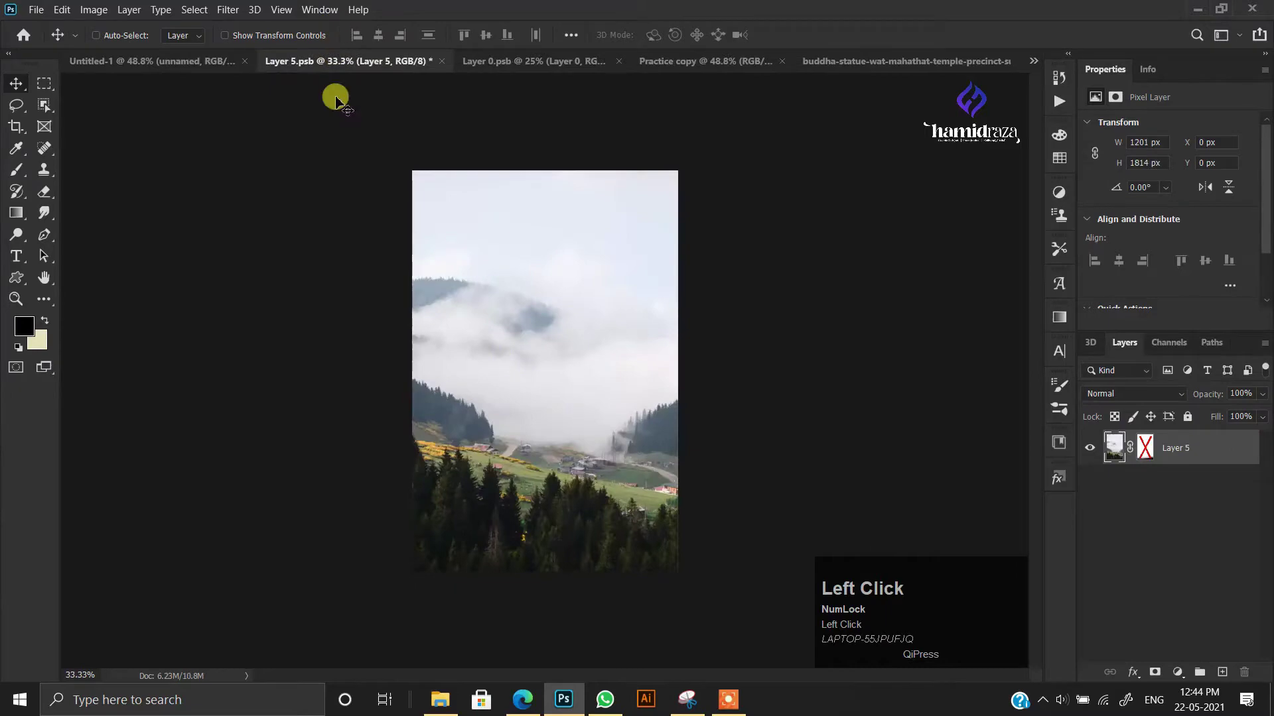
mouse_move(567, 355)
left_mouse_down()
mouse_move(120, 64)
mouse_move(529, 256)
mouse_move(576, 364)
mouse_move(568, 352)
left_mouse_up()
scroll(535, 267, "down", 1, "alt")
scroll(568, 352, "up", 1, "alt")
- Place the mountain layer just above the Background with its mask enabled, and shift it up about 300 px
left_click_drag(1135, 446, 1168, 633)
scroll(557, 375, "down", 1)
left_click(1144, 610)
scroll(620, 348, "up", 1, "alt")
scroll(434, 394, "up", 3, "alt")
scroll(440, 459, "down", 3, "alt")
left_click_drag(504, 584, 501, 488)
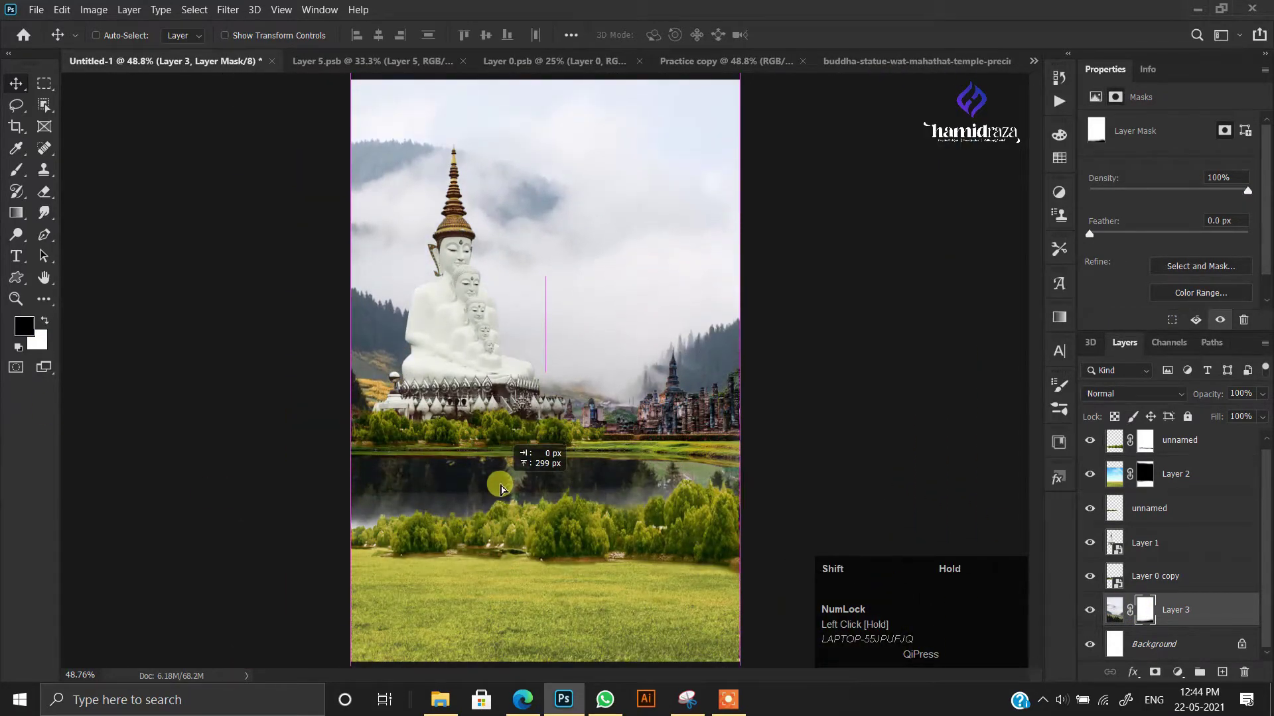
scroll(694, 270, "up", 2, "alt")
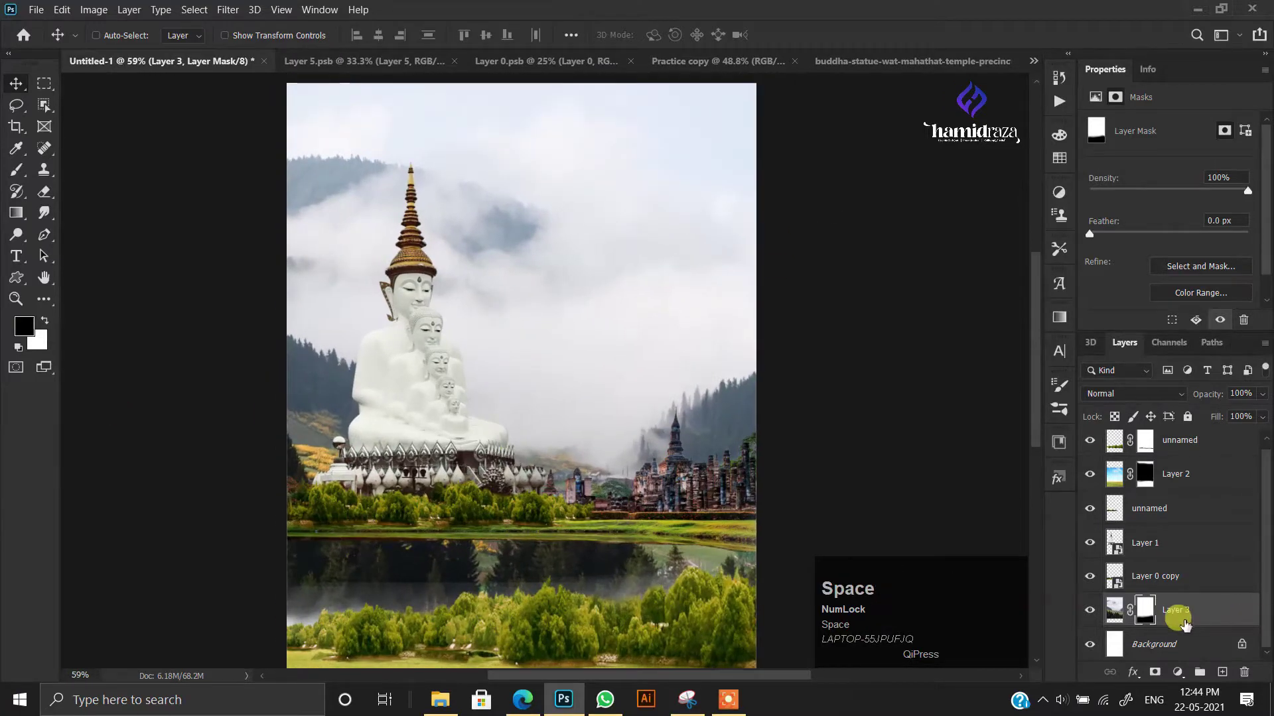
- Paint black on Layer 3's mask to hide the dark forest between the far bank and the foreground bushes
left_click(1149, 614)
left_click(17, 170)
left_click_drag(420, 520, 416, 419)
left_click_drag(325, 516, 603, 543)
left_click_drag(292, 448, 603, 458)
left_click(15, 83)
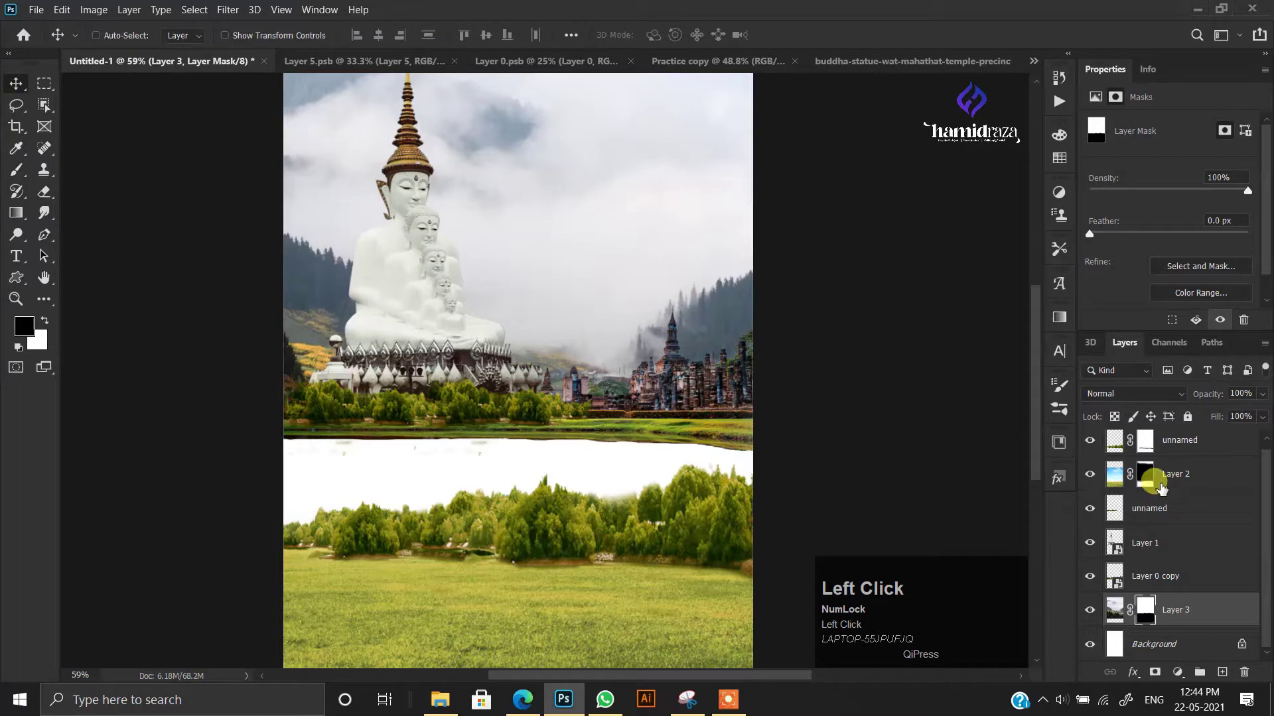
- Close Layer 5.psb, and copy the woman with the red umbrella into Untitled-1 as the topmost layer
left_click(454, 61)
left_click(659, 276)
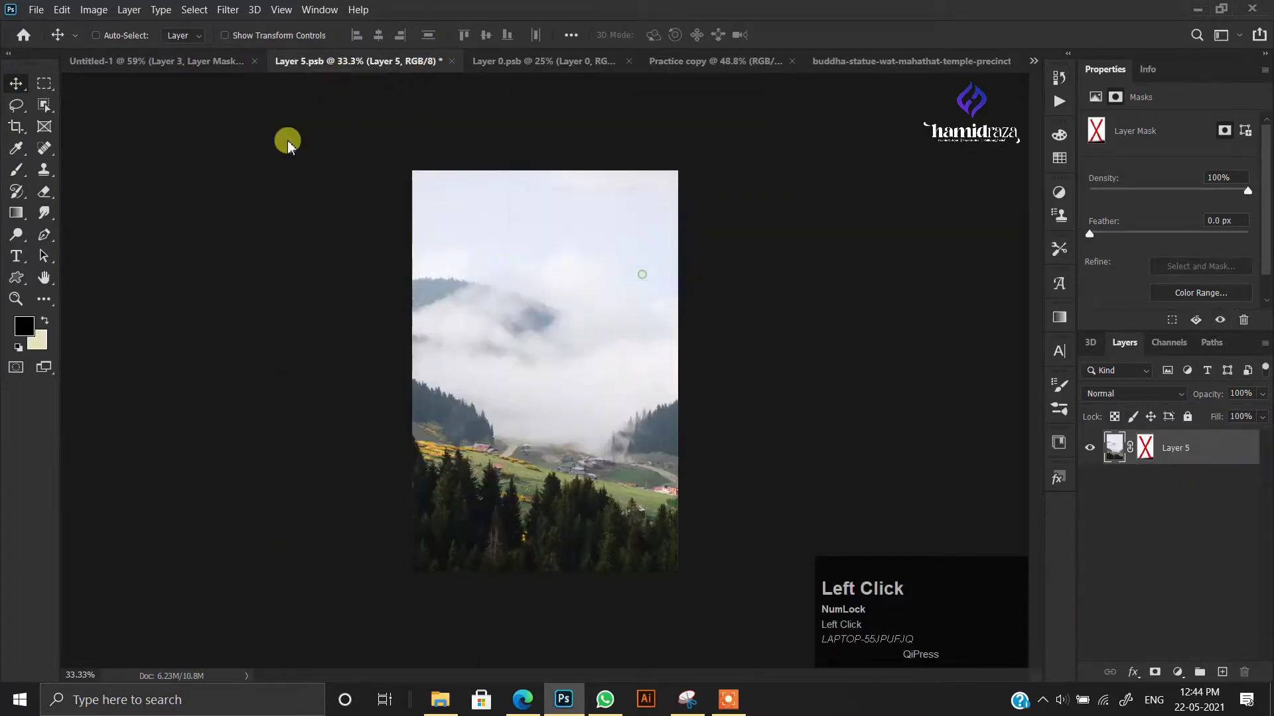
left_click_drag(504, 229, 565, 365)
scroll(529, 292, "down", 1)
left_click_drag(1177, 616, 1174, 446)
- Scale the umbrella woman down to about 545 × 1372 px and place her in front of the scenery
key("ctrl+t")
scroll(545, 373, "down", 1)
left_click_drag(574, 124, 567, 388)
left_click_drag(588, 474, 605, 365)
key("Return")
- Scale the umbrella woman to 87.34% and stand her on the foreground grass beside the statue
scroll(583, 362, "up", 3)
key("ctrl+t")
left_click_drag(597, 228, 576, 418)
left_click_drag(579, 285, 579, 278)
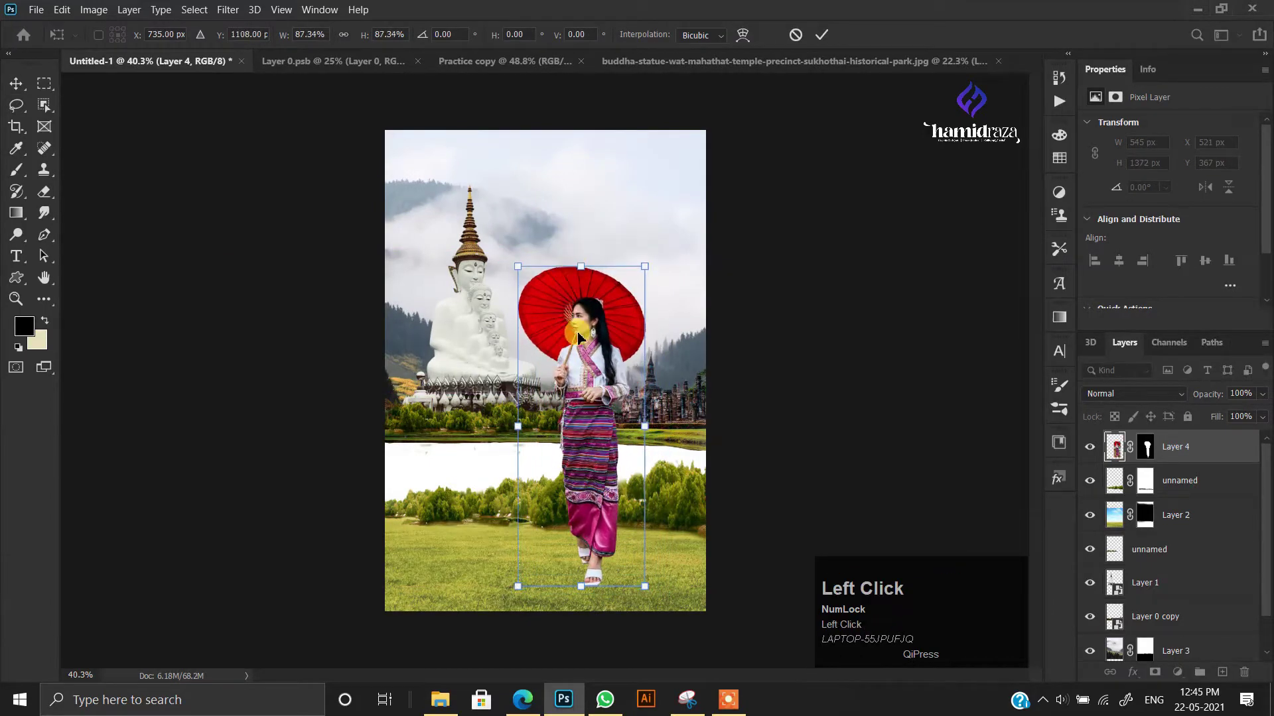
key("Return")
- Enlarge the statue on Layer 1 to 698 × 964 px and keep its base behind the bushes
scroll(519, 438, "up", 3)
left_click(473, 338)
key("ctrl+t")
left_click_drag(473, 125, 474, 108)
scroll(472, 341, "down", 1)
mouse_move(472, 441)
left_mouse_down()
mouse_move(474, 455)
mouse_move(469, 437)
left_mouse_up()
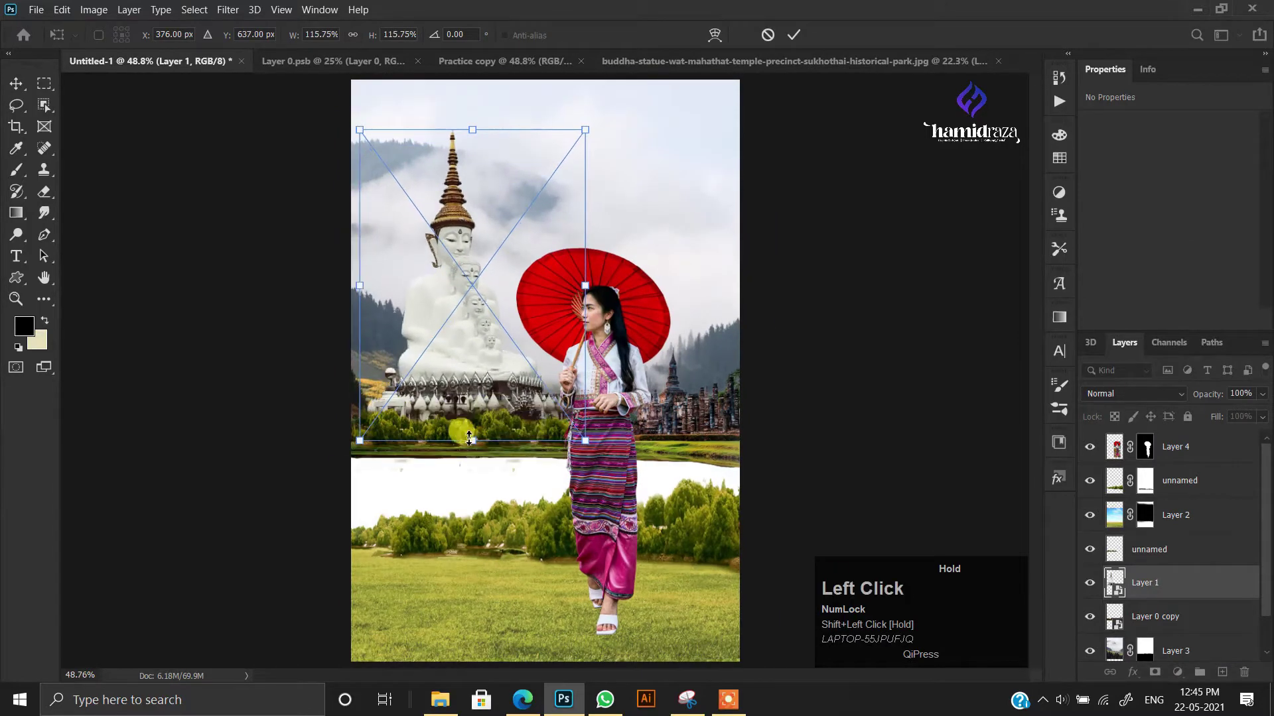
key("Return")
scroll(464, 359, "up", 1)
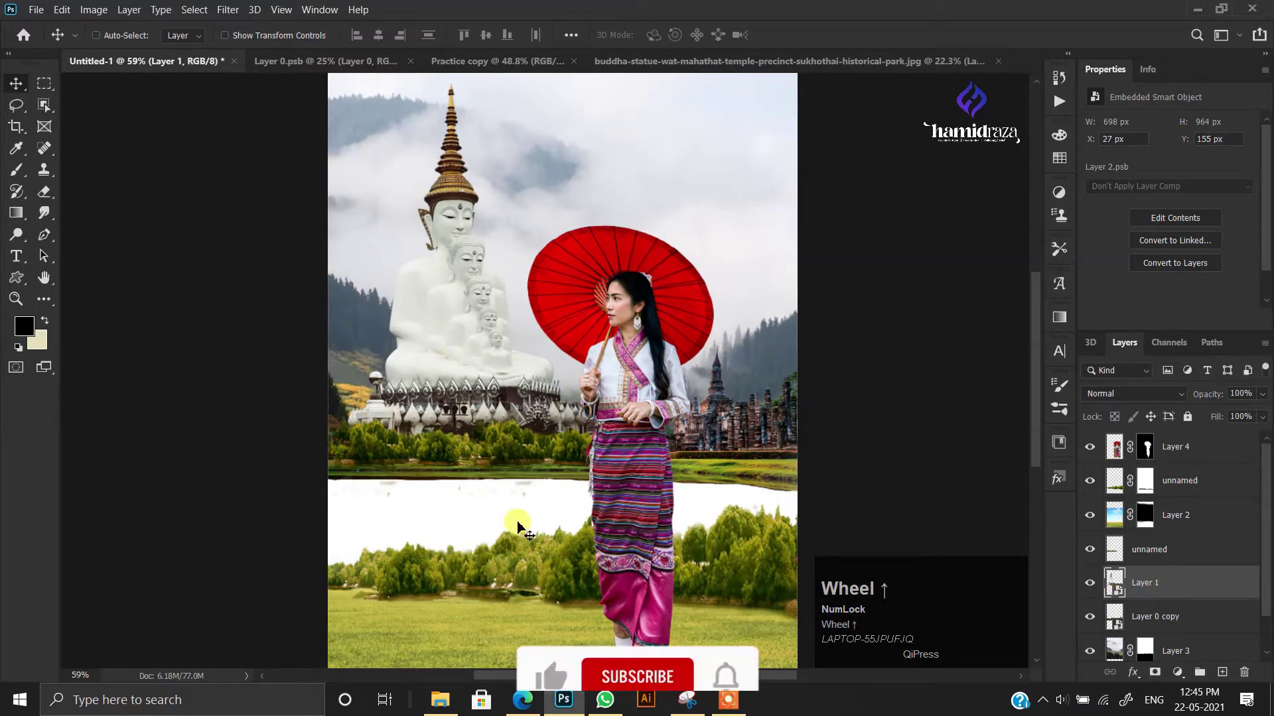
- Hide the white Background layer
scroll(1128, 597, "down", 1, "alt")
scroll(1165, 591, "down", 1)
left_click(1090, 644)
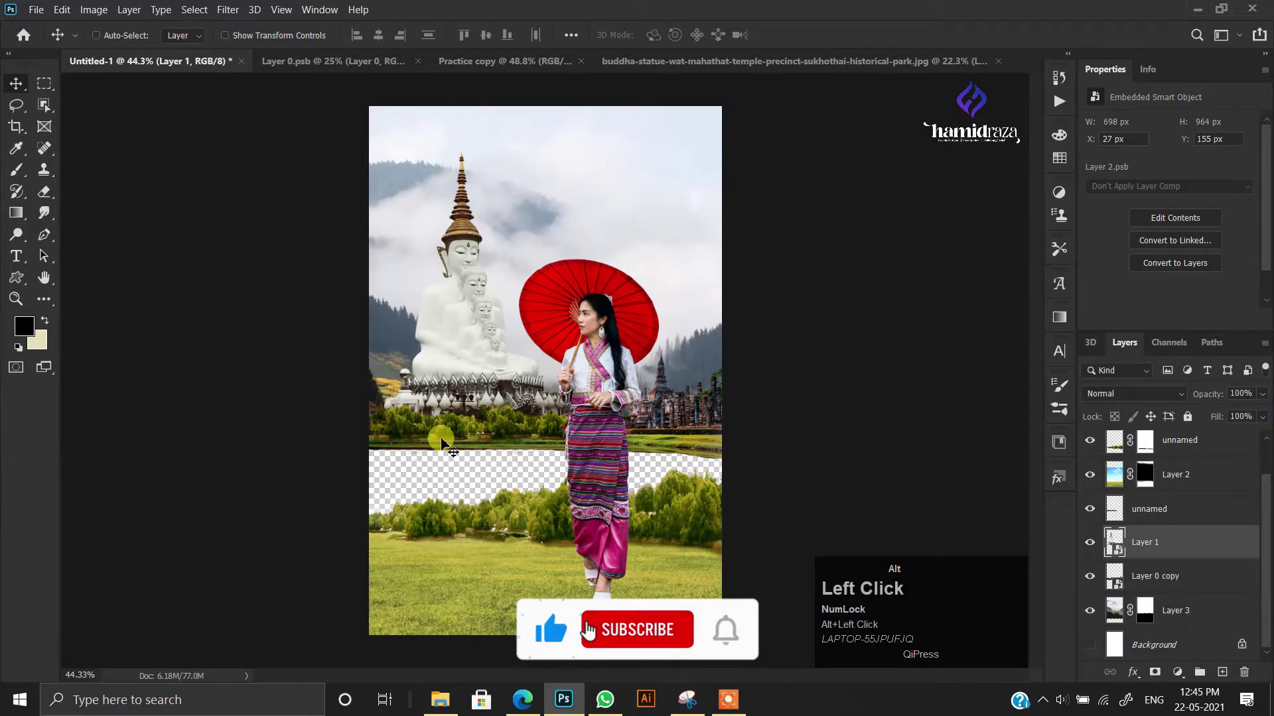
scroll(421, 327, "up", 1, "alt")
key("space")
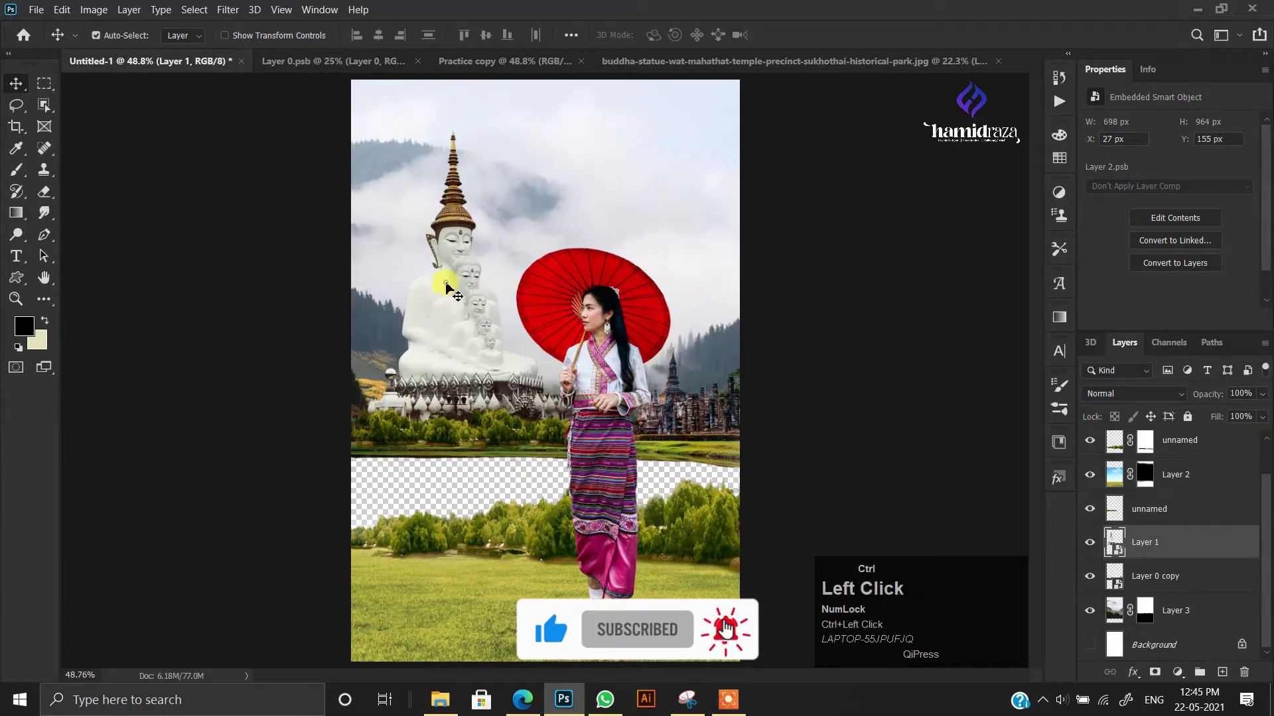
scroll(448, 287, "down", 1, "alt")
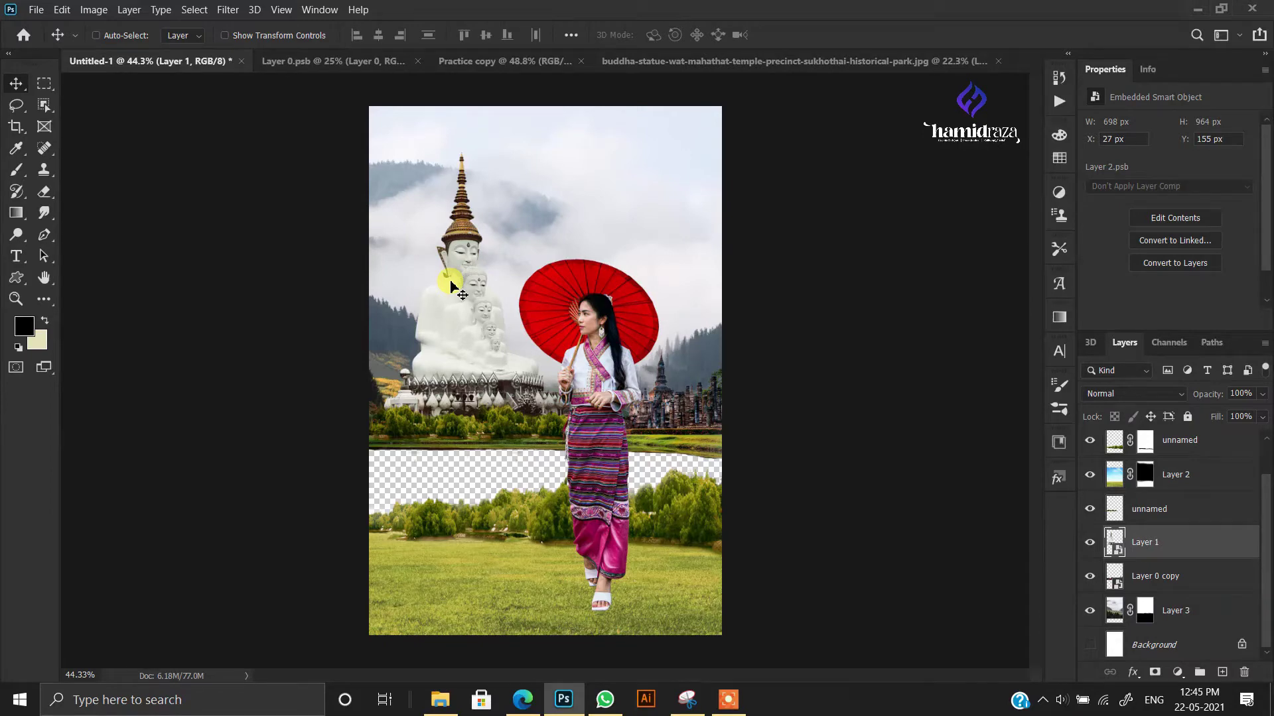
- Enlarge the statue on Layer 1 to 120.23% and apply the transform
scroll(447, 359, "up", 2, "alt")
scroll(413, 605, "up", 2, "alt")
left_click_drag(413, 605, 449, 623)
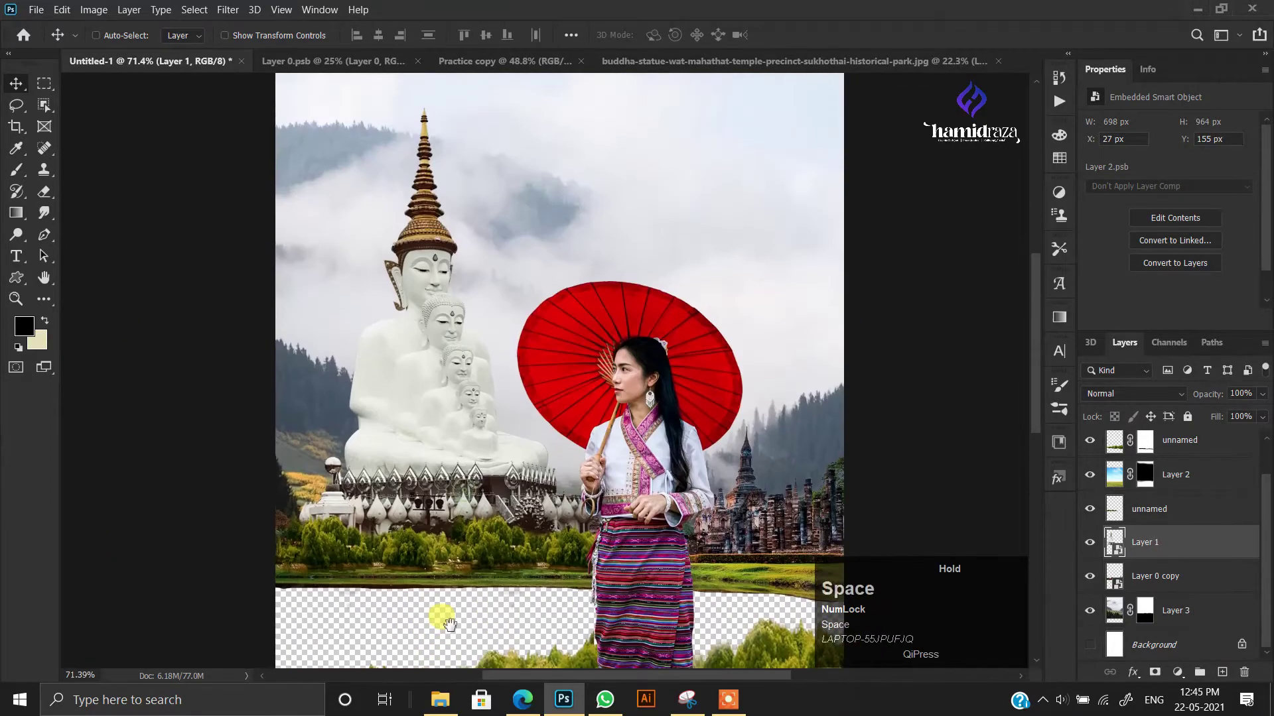
key("ctrl+t")
scroll(402, 390, "down", 1, "alt")
left_click_drag(446, 153, 444, 136)
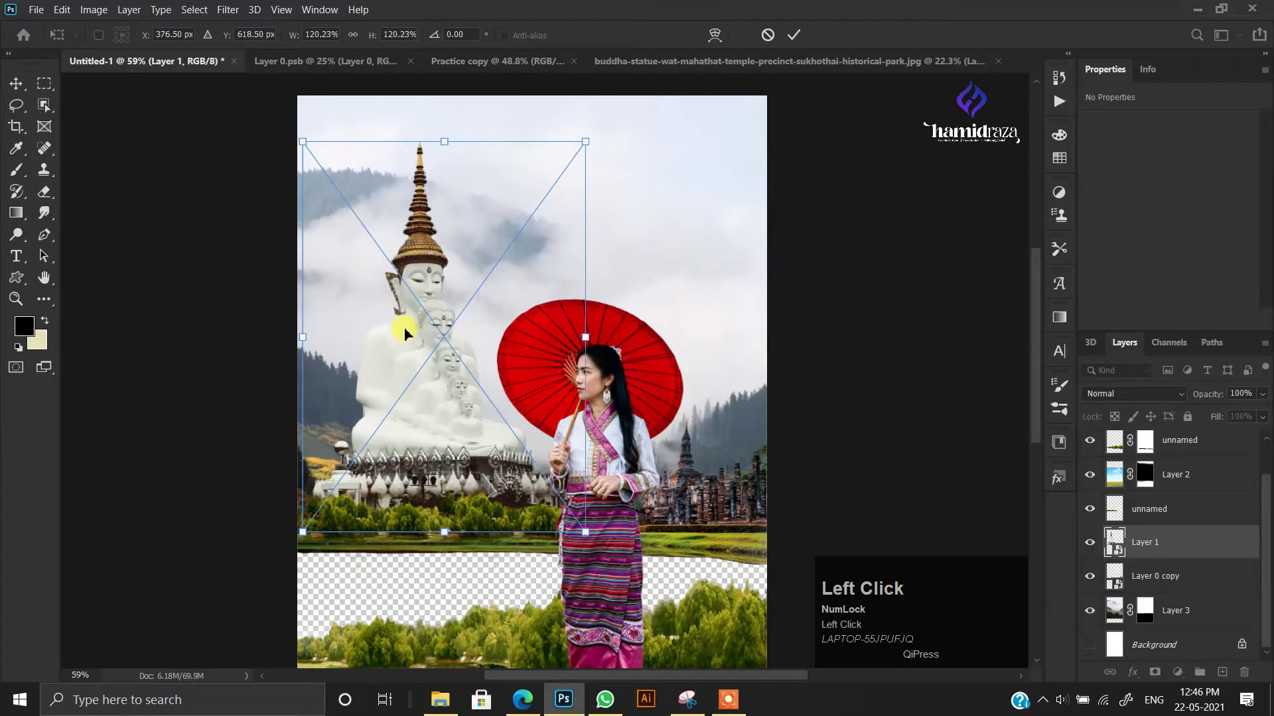
key("Return")
- Move the umbrella woman on Layer 4 horizontally about 45 px to the right
scroll(507, 571, "down", 1, "alt")
left_click(581, 494, "ctrl")
scroll(581, 494, "down", 1, "alt")
left_click_drag(581, 494, 612, 483)
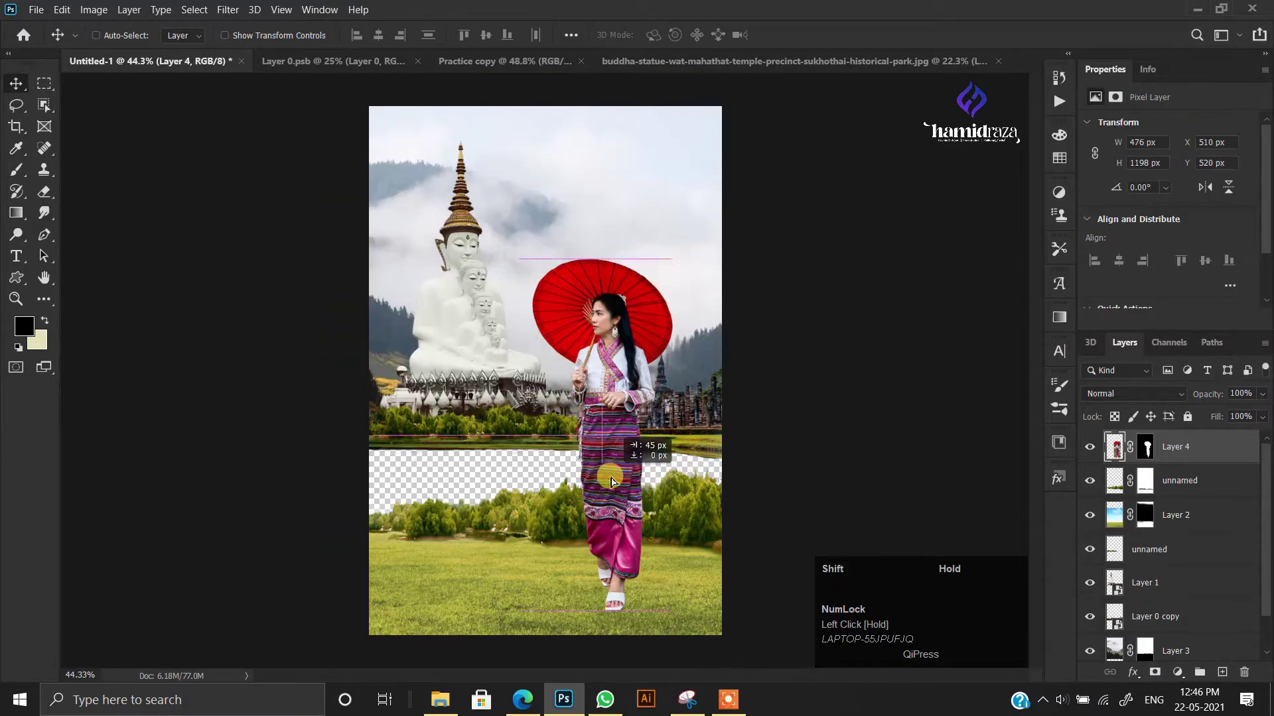
- Enlarge the temple cutout on Layer 0 copy to about 1281 × 397 px, extending it past the canvas's right edge
left_click(666, 401, "ctrl")
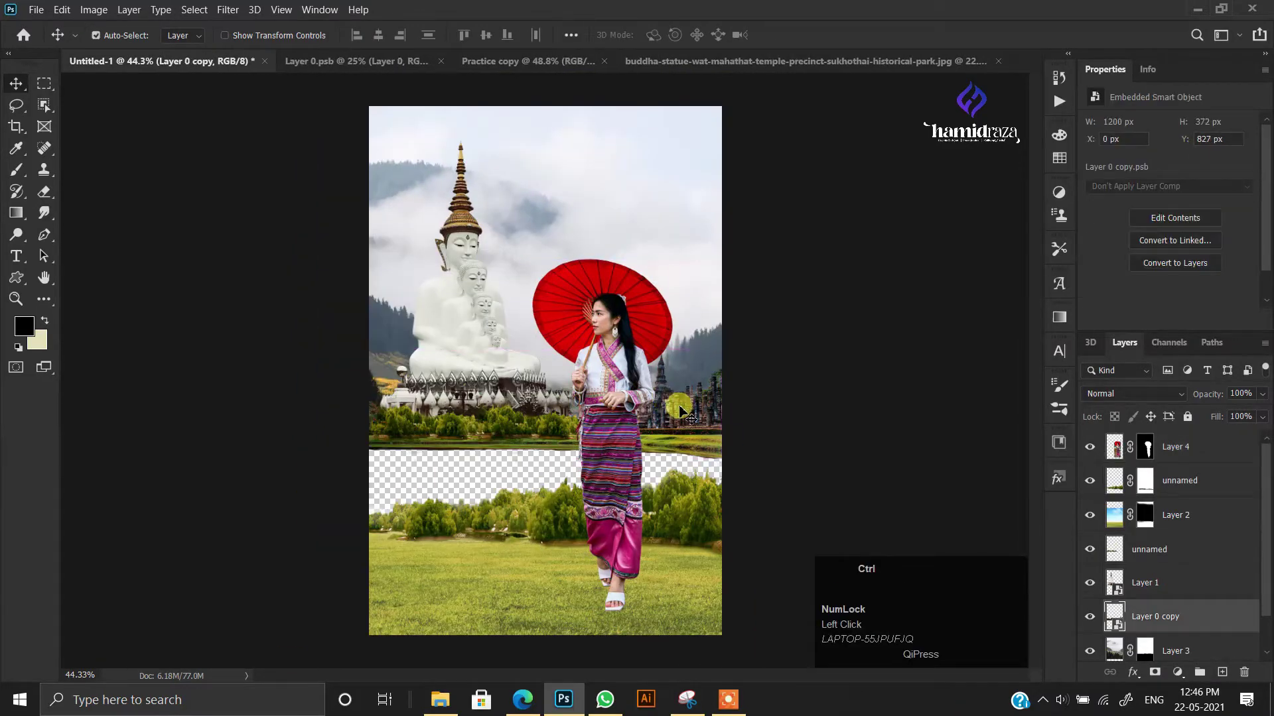
key("ctrl+t")
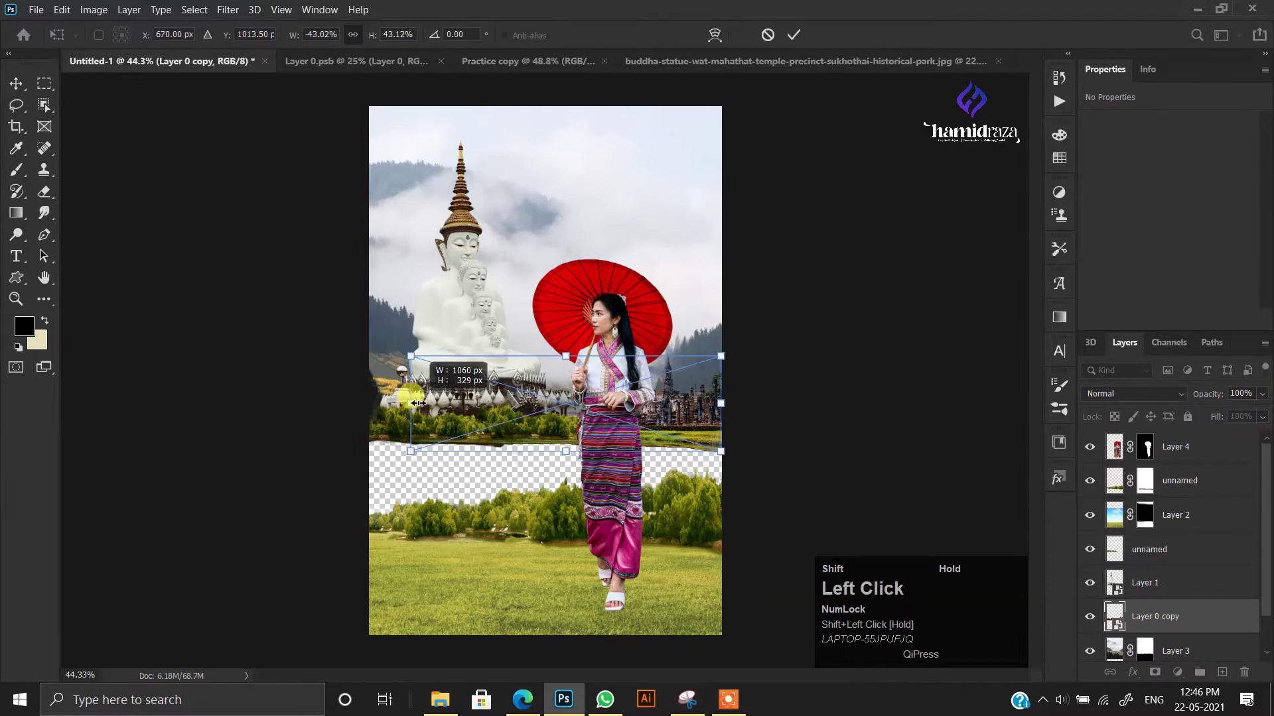
left_click_drag(721, 403, 745, 402)
double_click(475, 425)
scroll(475, 423, "up", 4, "alt")
left_click_drag(778, 445, 778, 457)
scroll(677, 462, "down", 2, "alt")
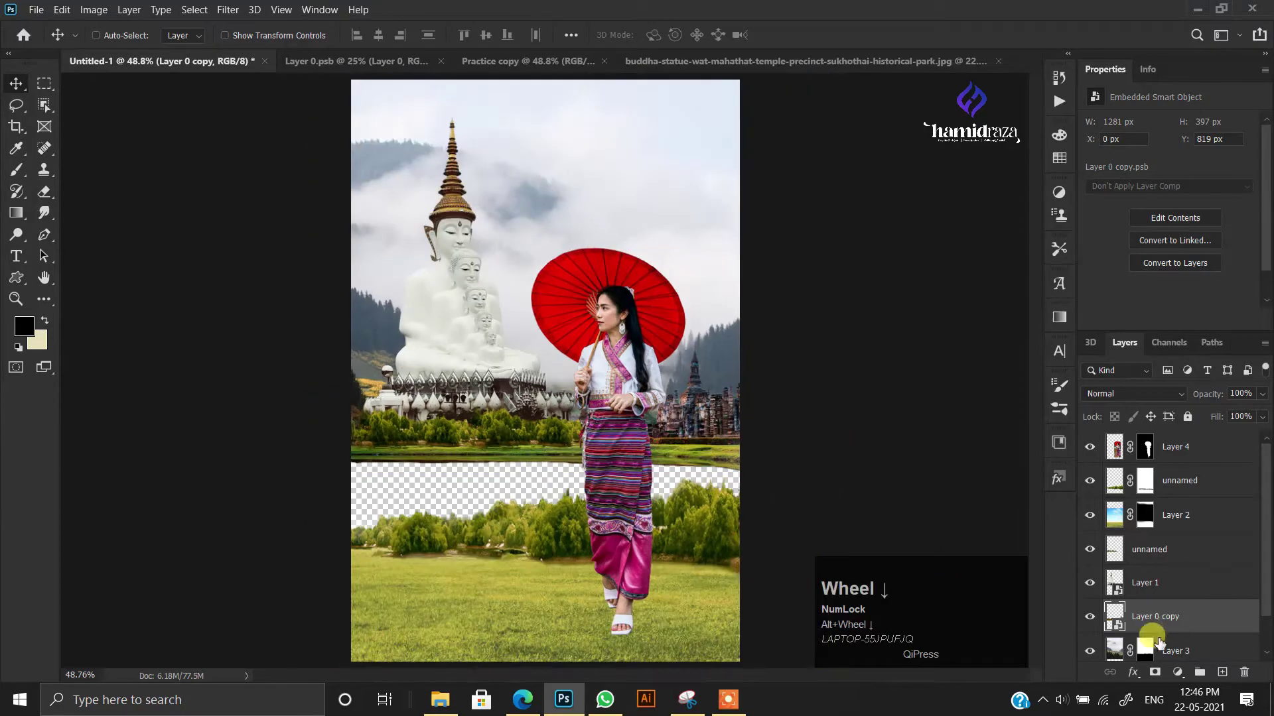
left_click(1089, 584)
key("alt+Tab")
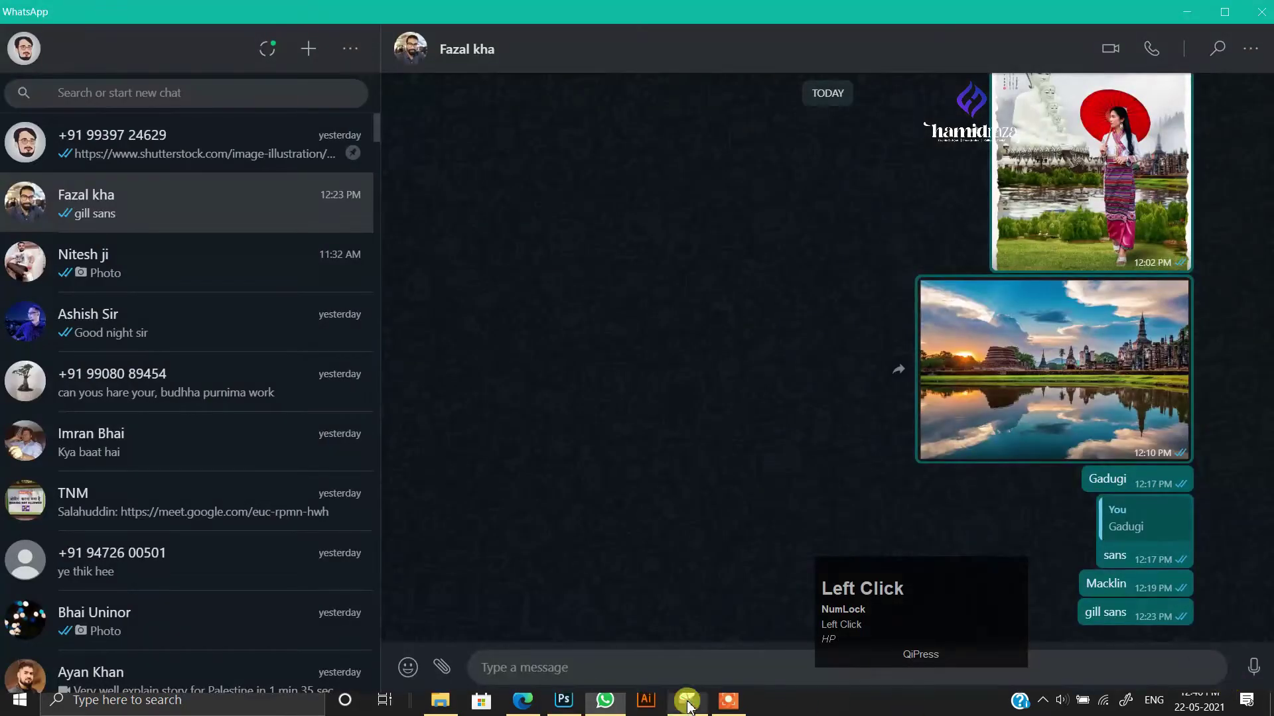
left_click(1188, 12)
scroll(839, 478, "up", 2, "alt")
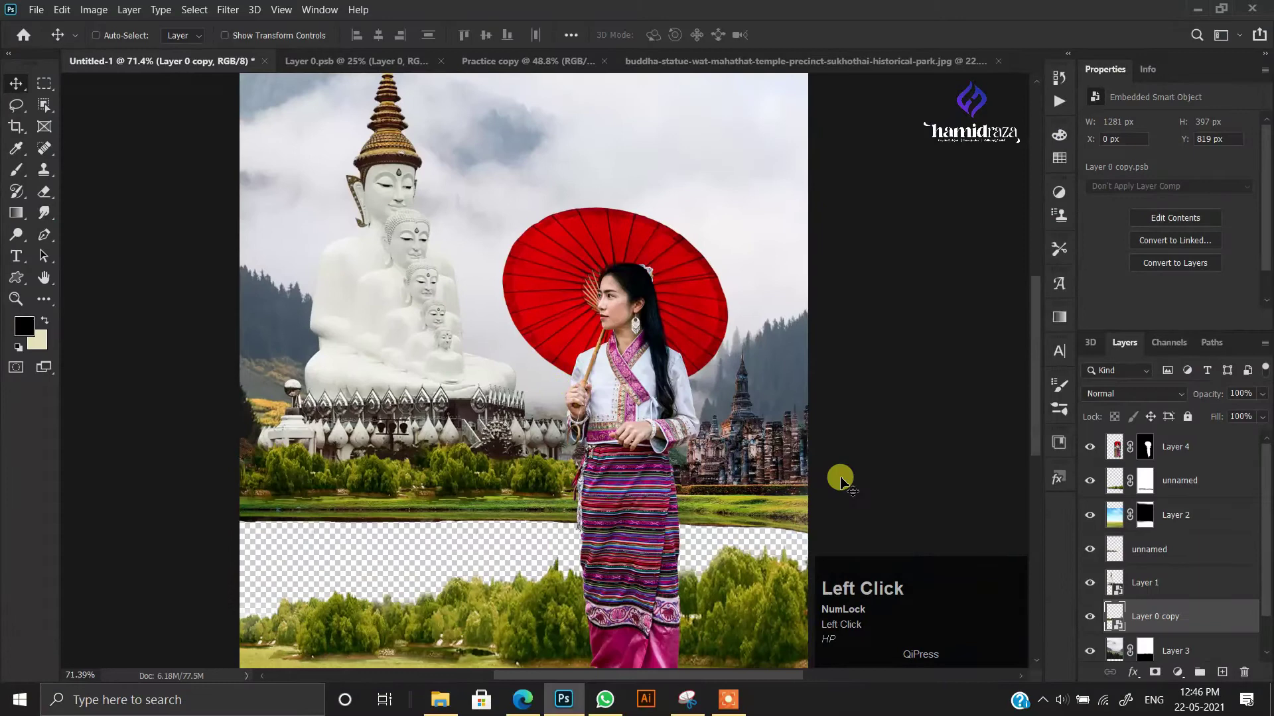
- Add a new layer directly above Layer 3 and sample a light grey from the misty sky as the paint colour
left_click(1129, 648)
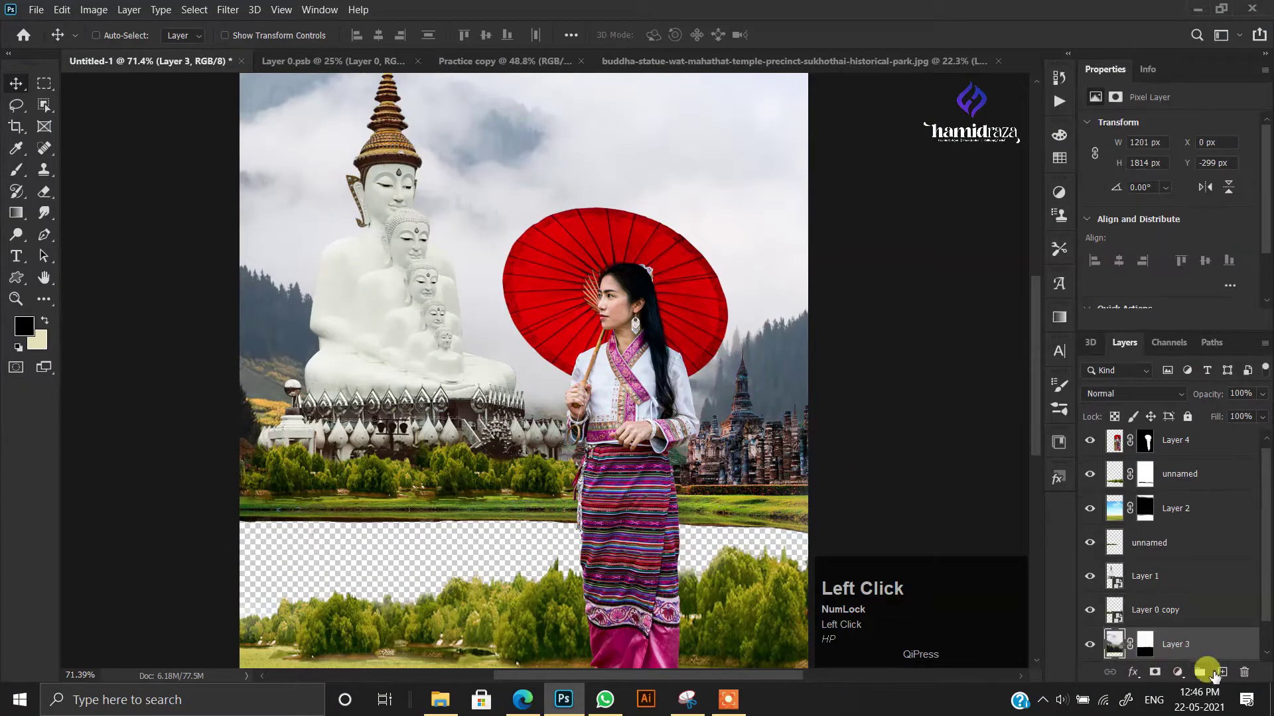
left_click(539, 390, "alt")
left_click(779, 425)
key("ctrl+z")
- Choose the pbbymef2 cloud brush and reduce its size to 900 px
right_click(648, 381)
double_click(675, 419)
right_click(400, 193)
scroll(480, 432, "down", 10)
scroll(465, 413, "down", 6)
left_click(431, 412)
scroll(491, 451, "down", 3)
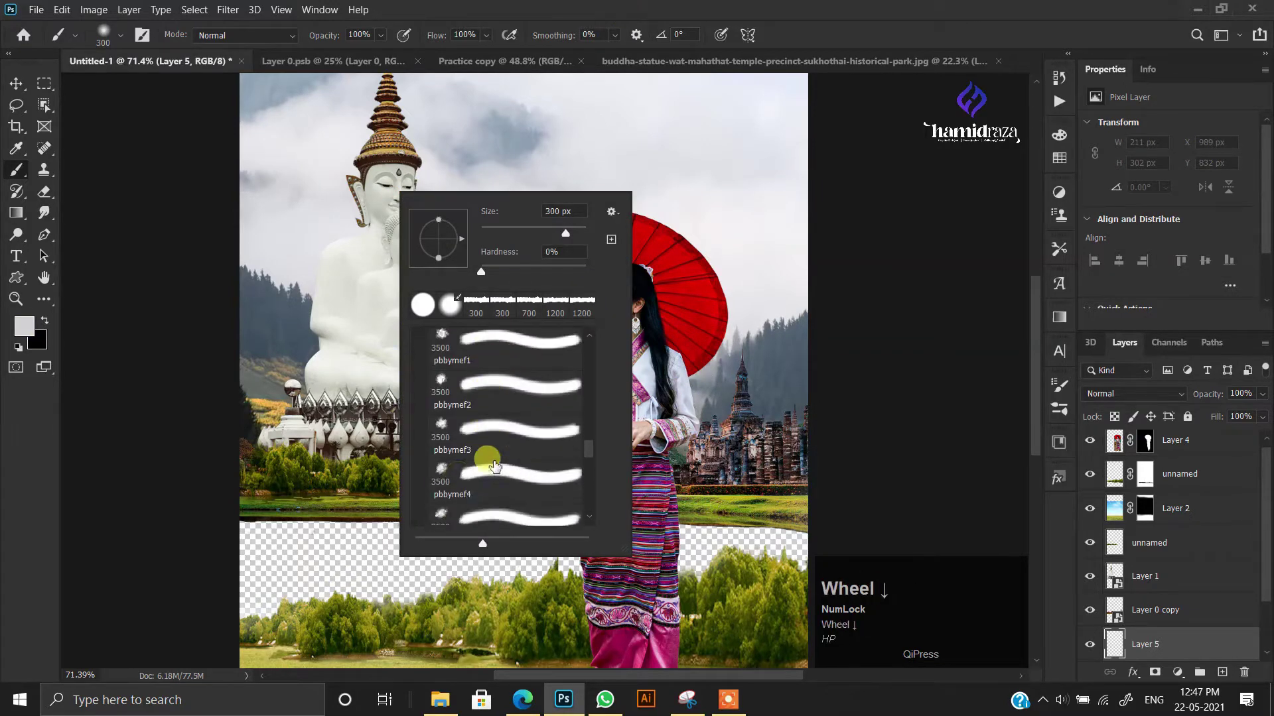
double_click(438, 384)
key("[")
key("[")
key("[")
key("[")
key("[")
key("[")
key("[")
key("[")
key("[")
key("[")
key("[")
key("[")
key("[")
key("[")
key("[")
key("[")
key("[")
key("[")
key("[")
key("[")
- Stamp light grey fog on Layer 5 behind the small temple and around the statue's base
left_click(751, 523)
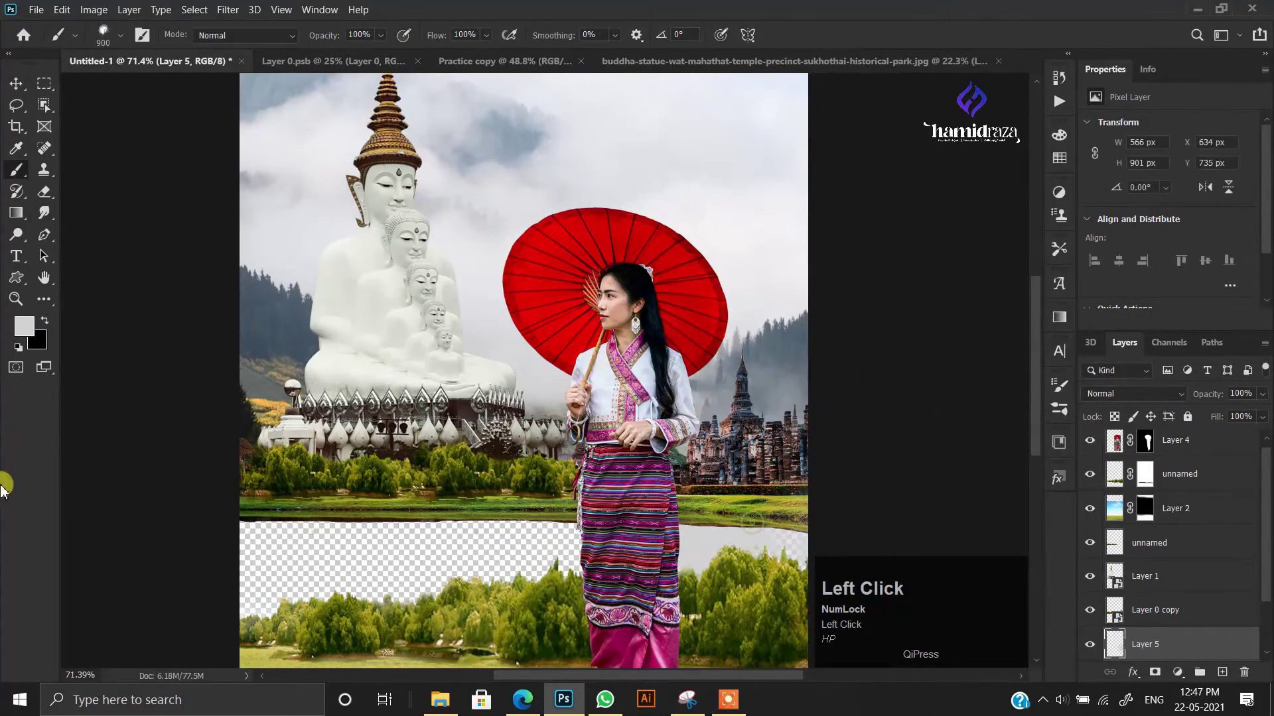
left_click(251, 471)
key("ctrl+z")
key("ctrl+z")
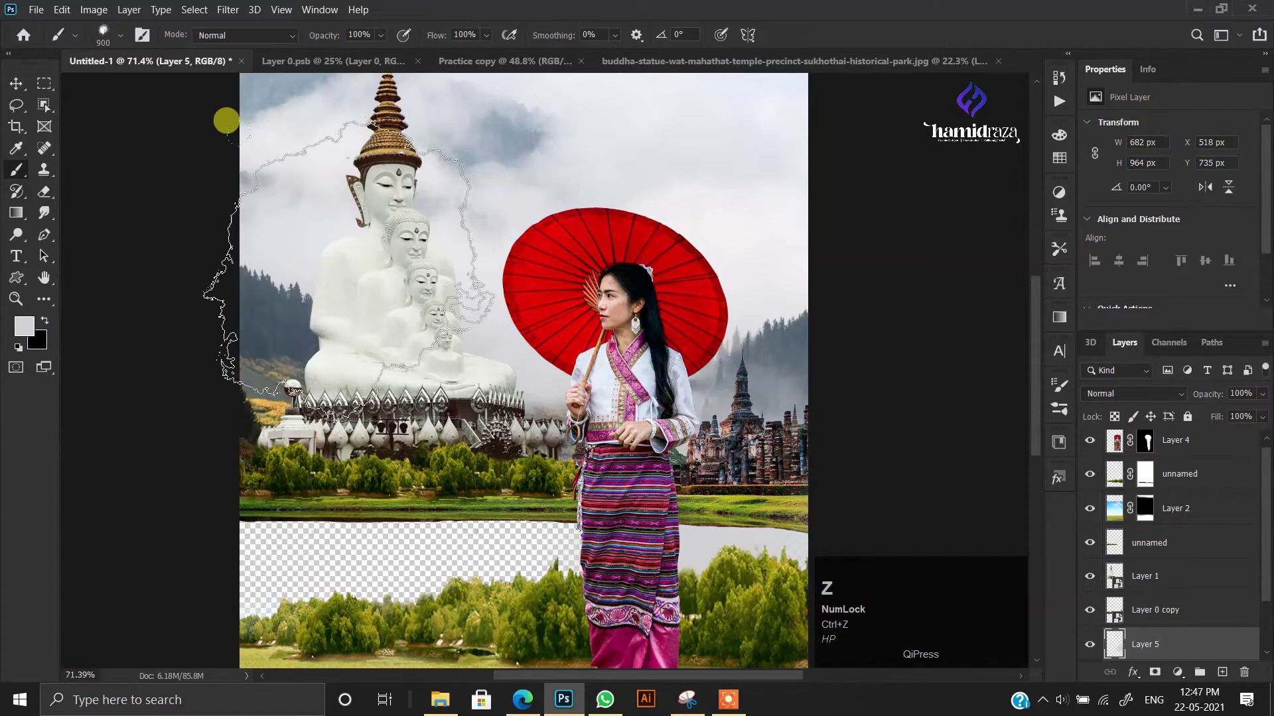
left_click(268, 441)
left_click_drag(398, 239, 397, 371)
key("ctrl+z")
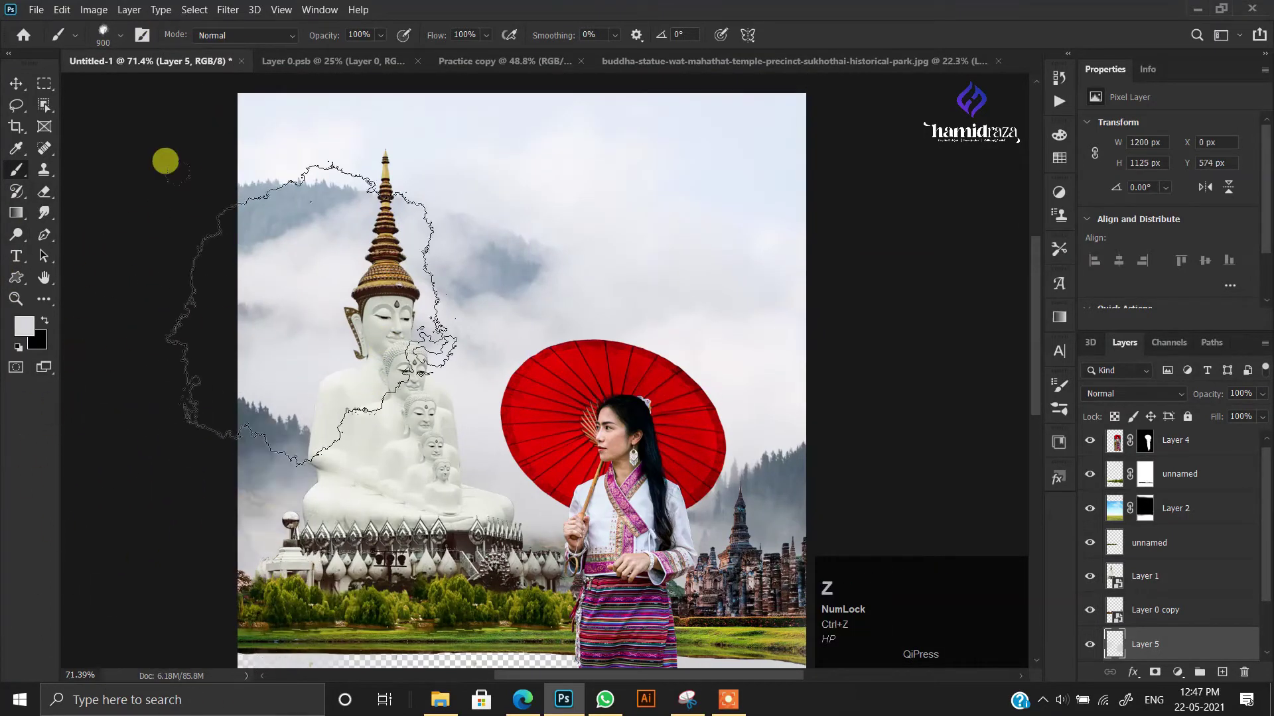
- Extend the fog on Layer 5 up over the mountains beside the statue's spire and sample a near-white sky colour
left_click_drag(331, 199, 321, 276)
left_click(177, 300)
left_click(644, 263, "alt")
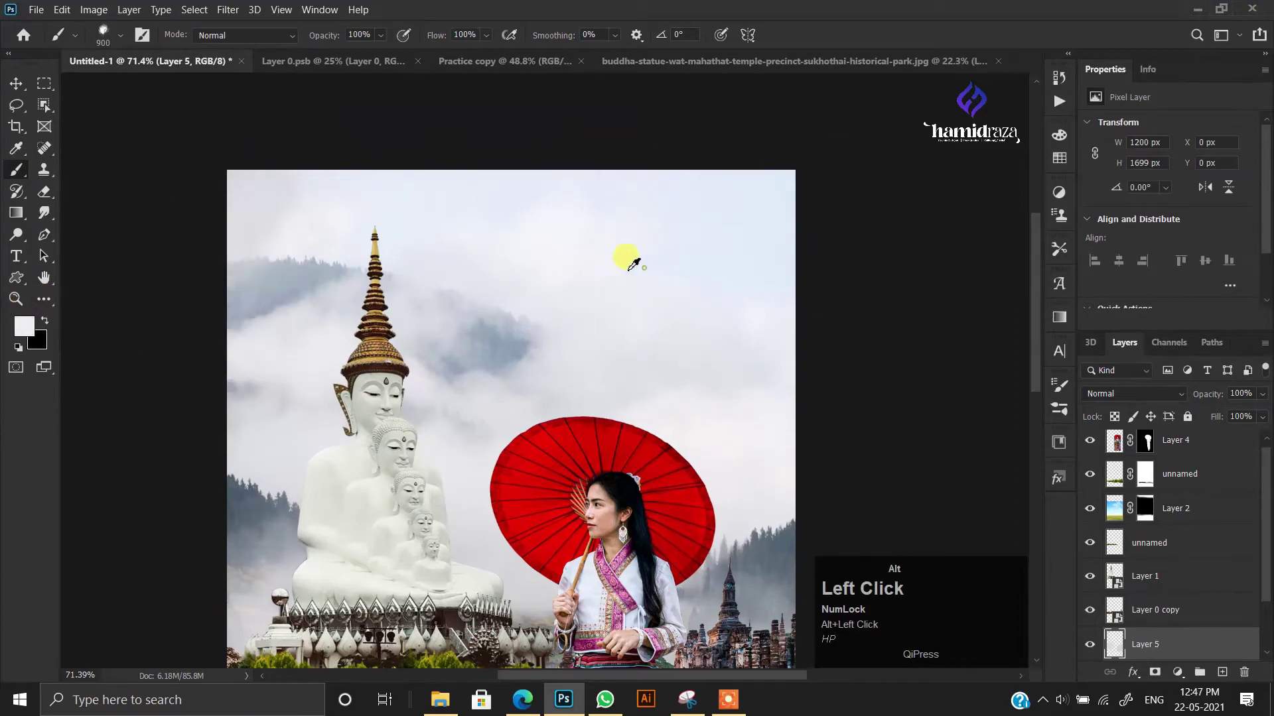
left_click(170, 268)
key("ctrl+z")
scroll(707, 159, "down", 3, "alt")
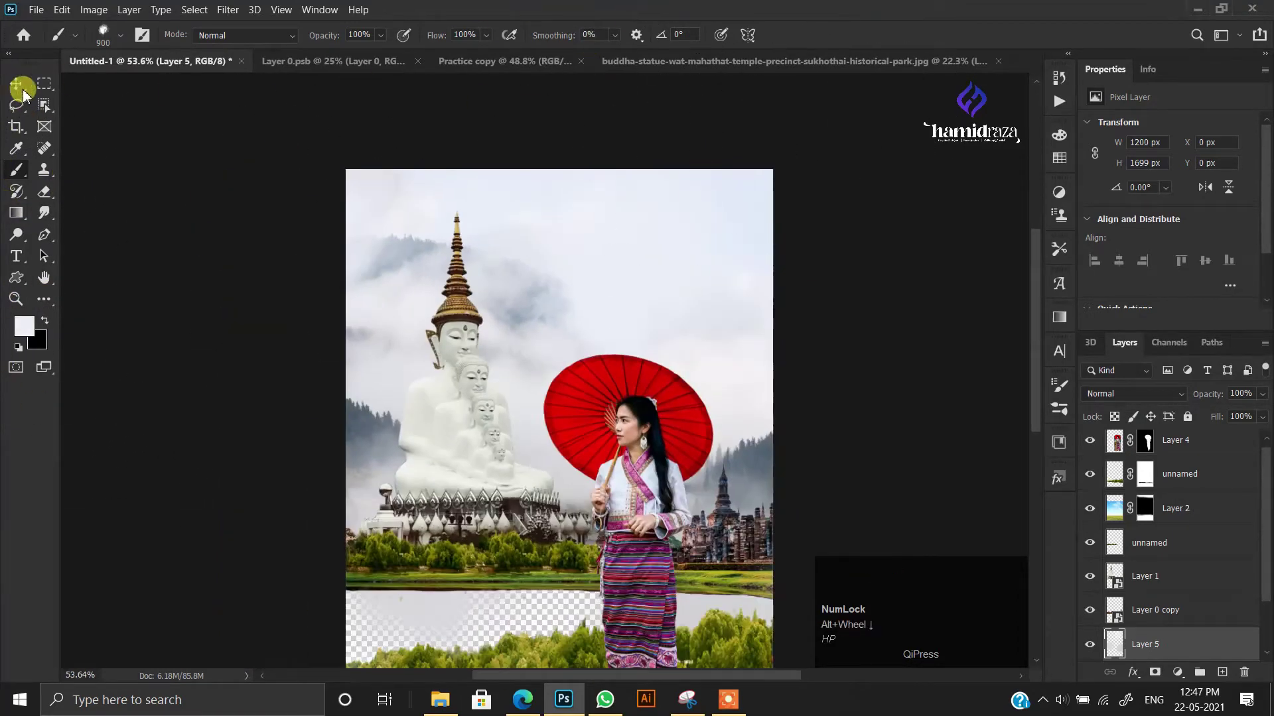
- Apply the Camera Raw Filter to the statue on Layer 1 with Contrast +17, Texture +47 and Clarity +15
left_click(21, 86)
scroll(503, 412, "down", 2)
scroll(451, 338, "down", 1, "alt")
left_click(449, 333, "ctrl")
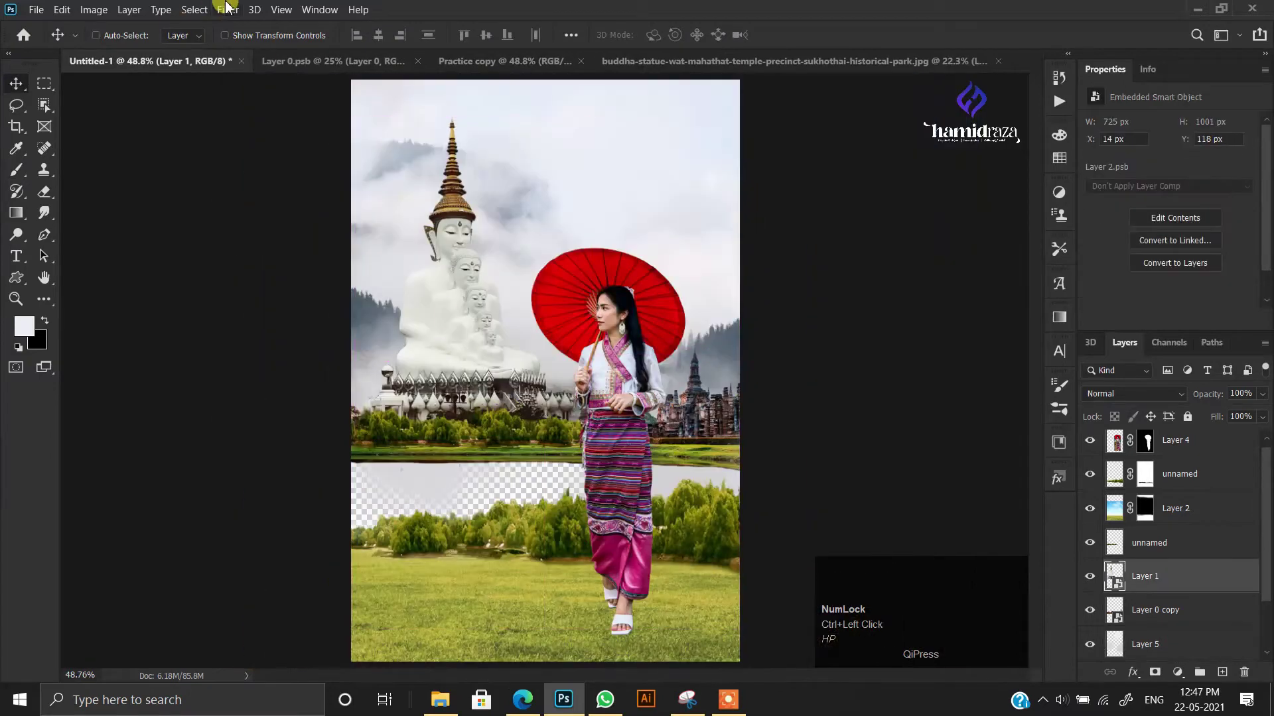
left_click(225, 10)
left_click(265, 101)
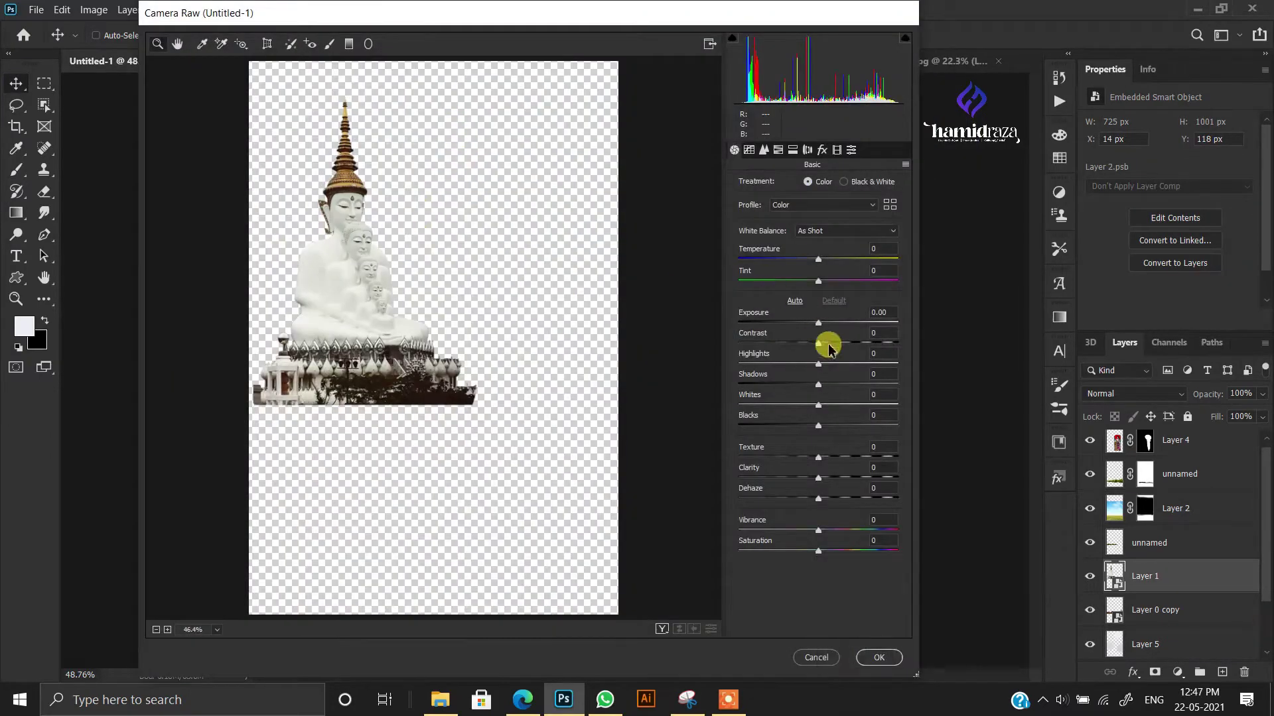
left_click_drag(820, 345, 834, 347)
left_click_drag(819, 456, 855, 457)
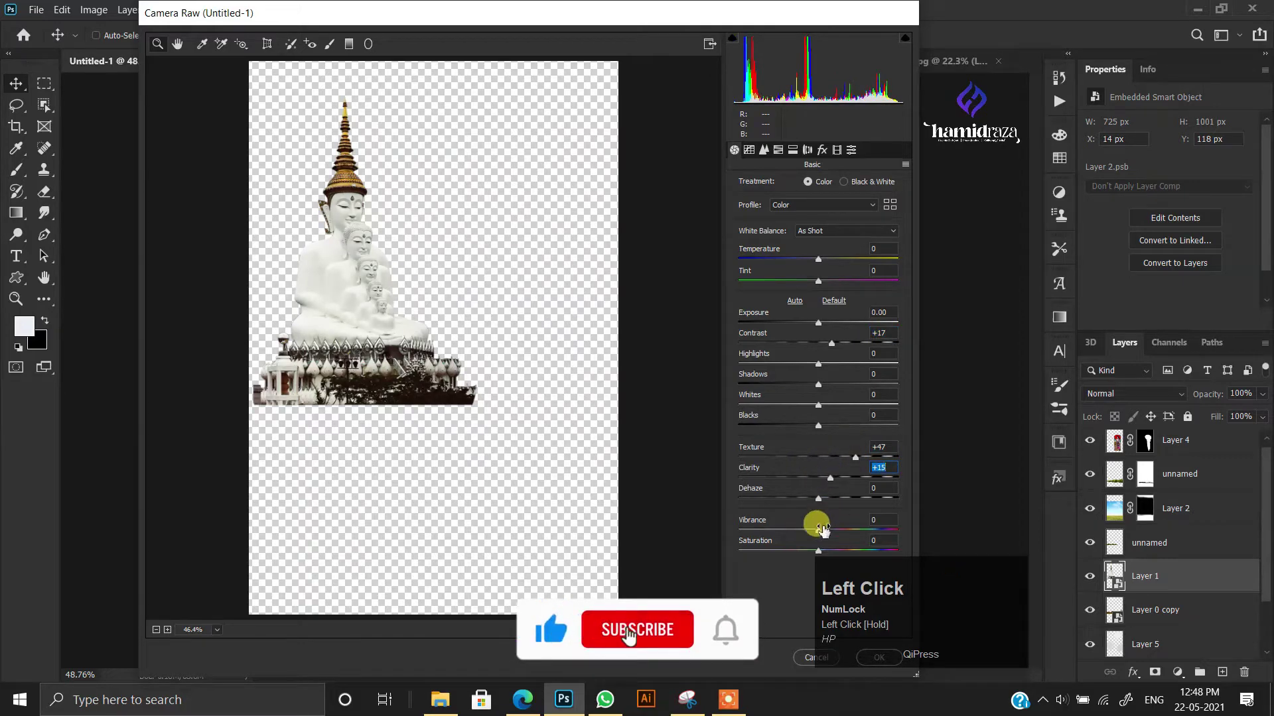
- Cool the statue with Temperature -10, Tint -9 and Vibrance +9, and apply the Camera Raw settings
left_click_drag(818, 260, 811, 260)
left_click_drag(818, 281, 813, 284)
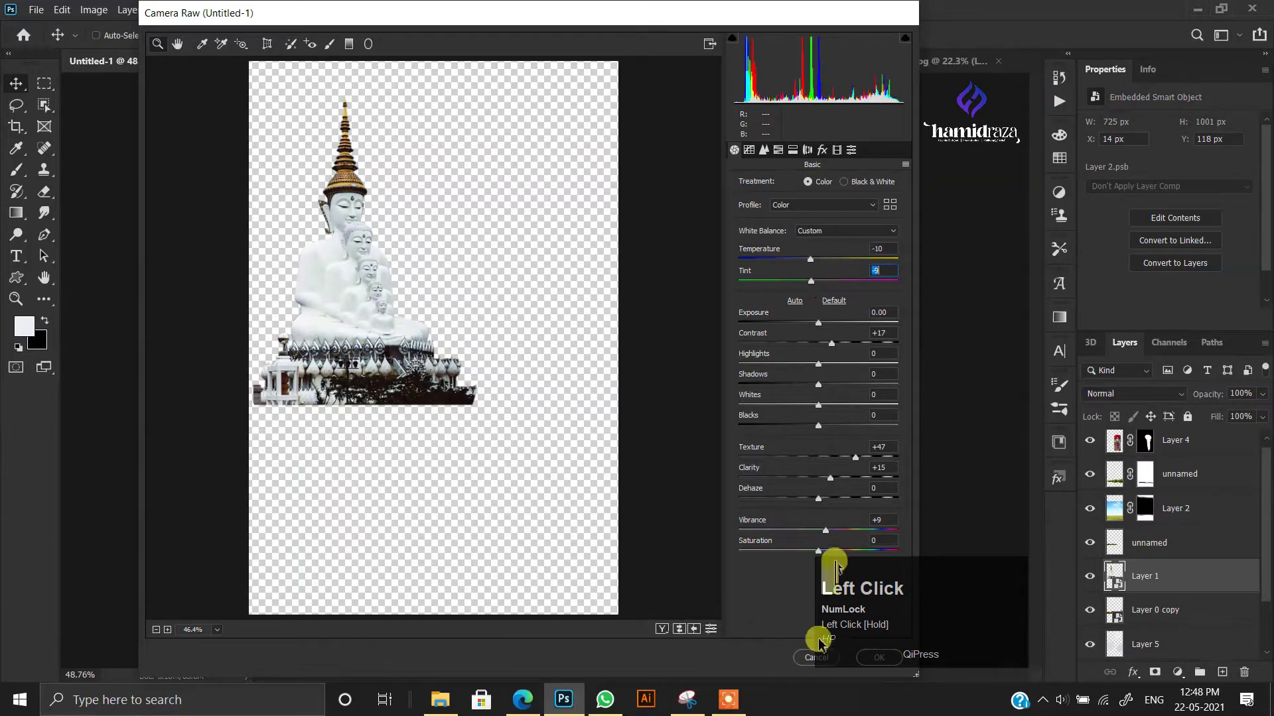
left_click(879, 657)
- Pick a darker light grey as the paint colour and stamp more fog on Layer 5 beside the statue
scroll(421, 341, "up", 3)
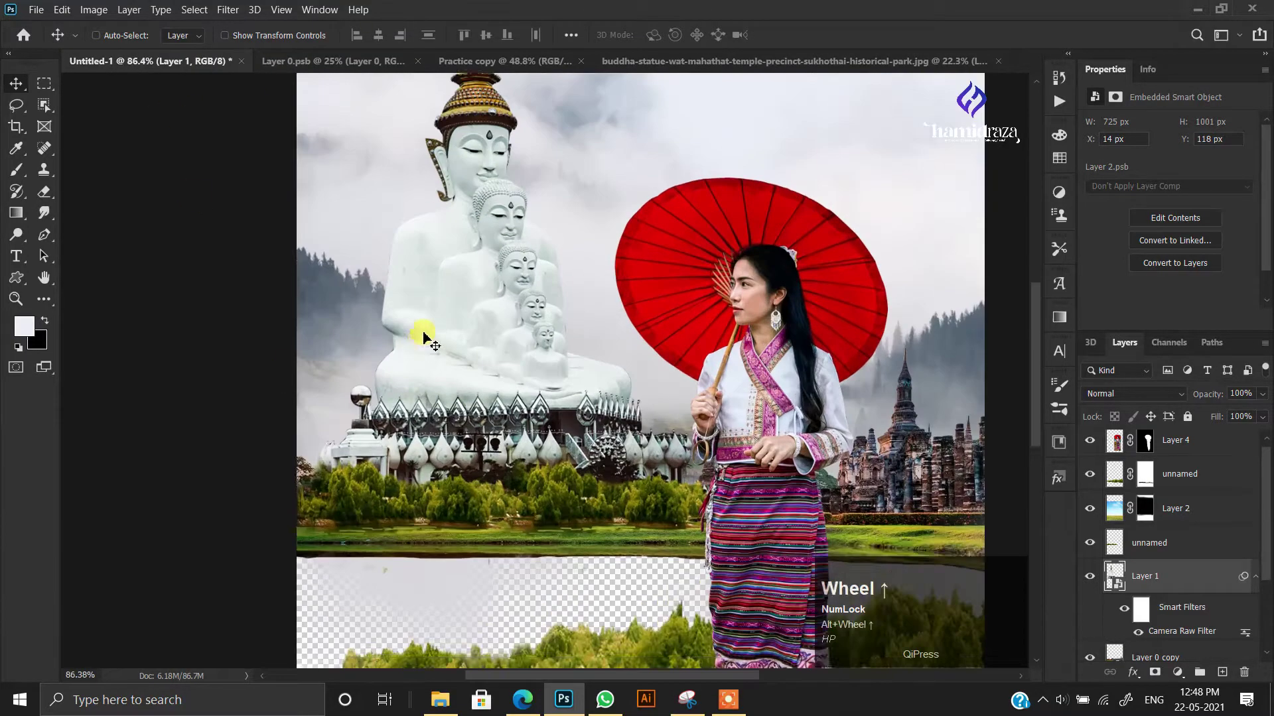
scroll(1089, 597, "down", 3)
left_click(1145, 575)
left_click(24, 326)
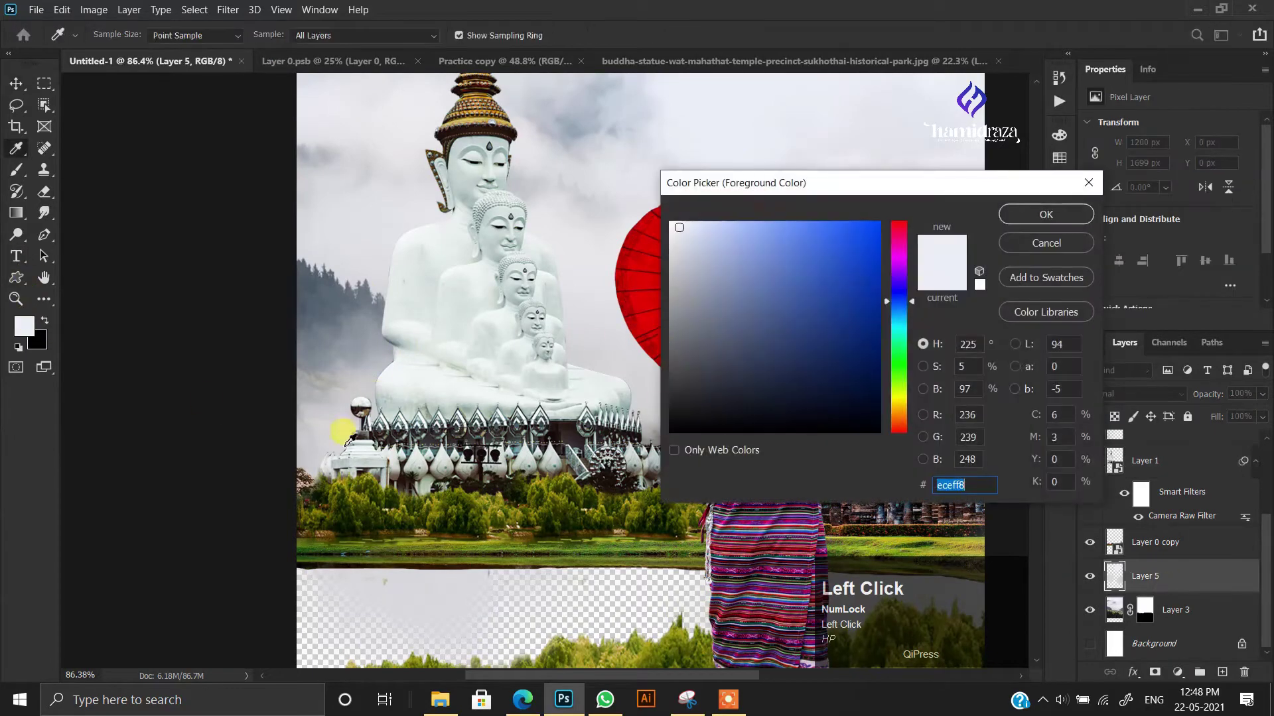
left_click_drag(605, 341, 479, 334)
left_click(1046, 214)
left_click(17, 169)
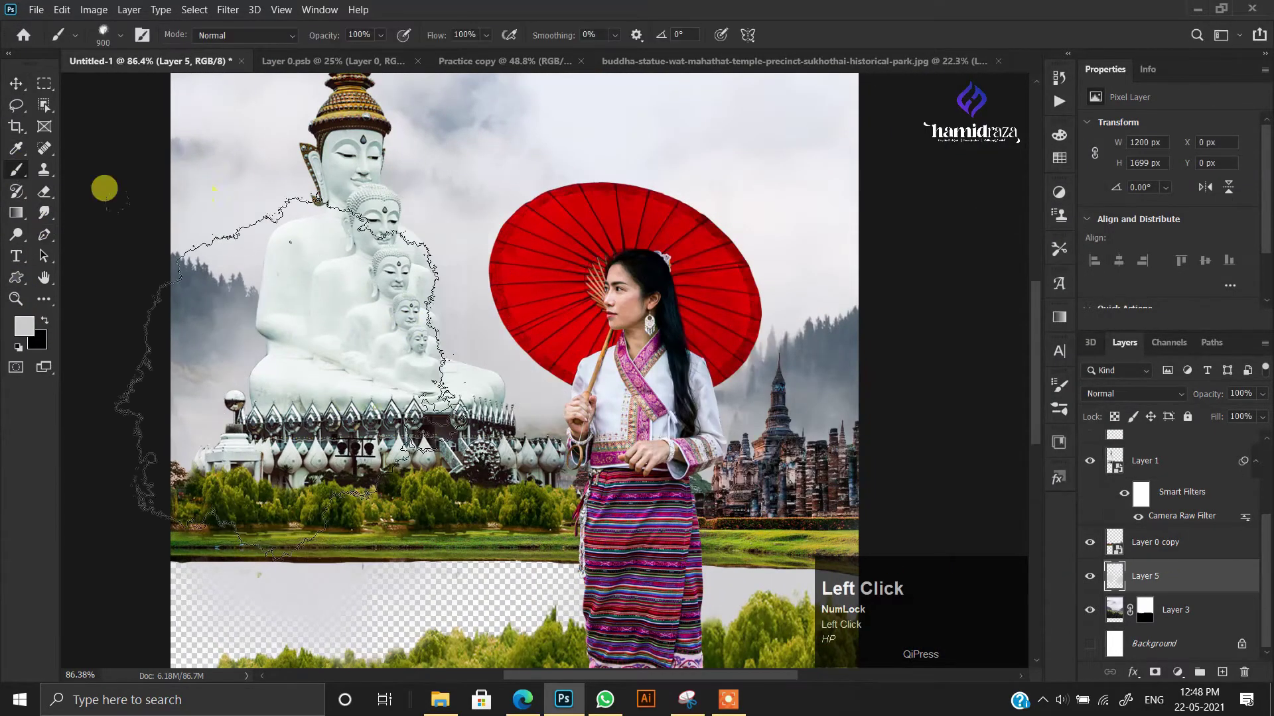
key("ctrl+z")
left_click(176, 301)
left_click(15, 83)
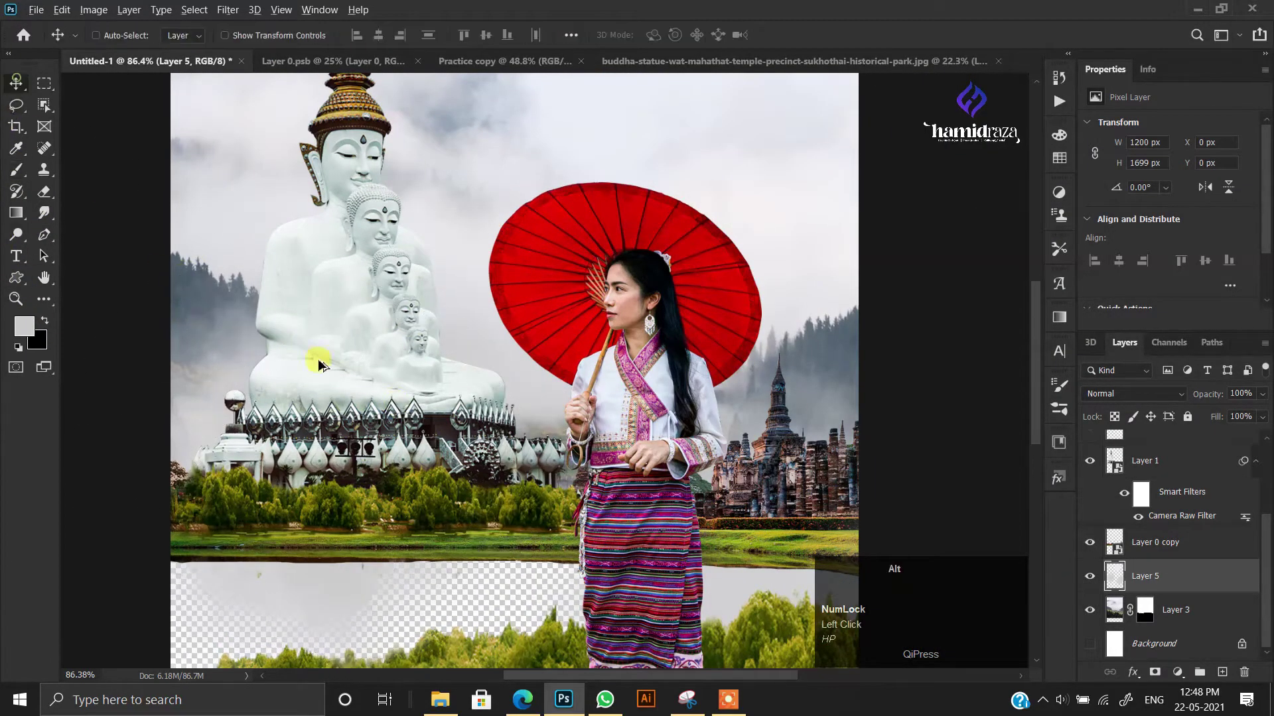
- Shrink the umbrella woman on Layer 4 to about 459 × 1154 px, reposition her on the grass and apply the transform
scroll(368, 353, "down", 7)
left_click(592, 336, "ctrl")
key("ctrl+t")
left_click_drag(600, 260, 594, 292)
left_click_drag(587, 487, 571, 479)
left_click_drag(595, 359, 603, 360)
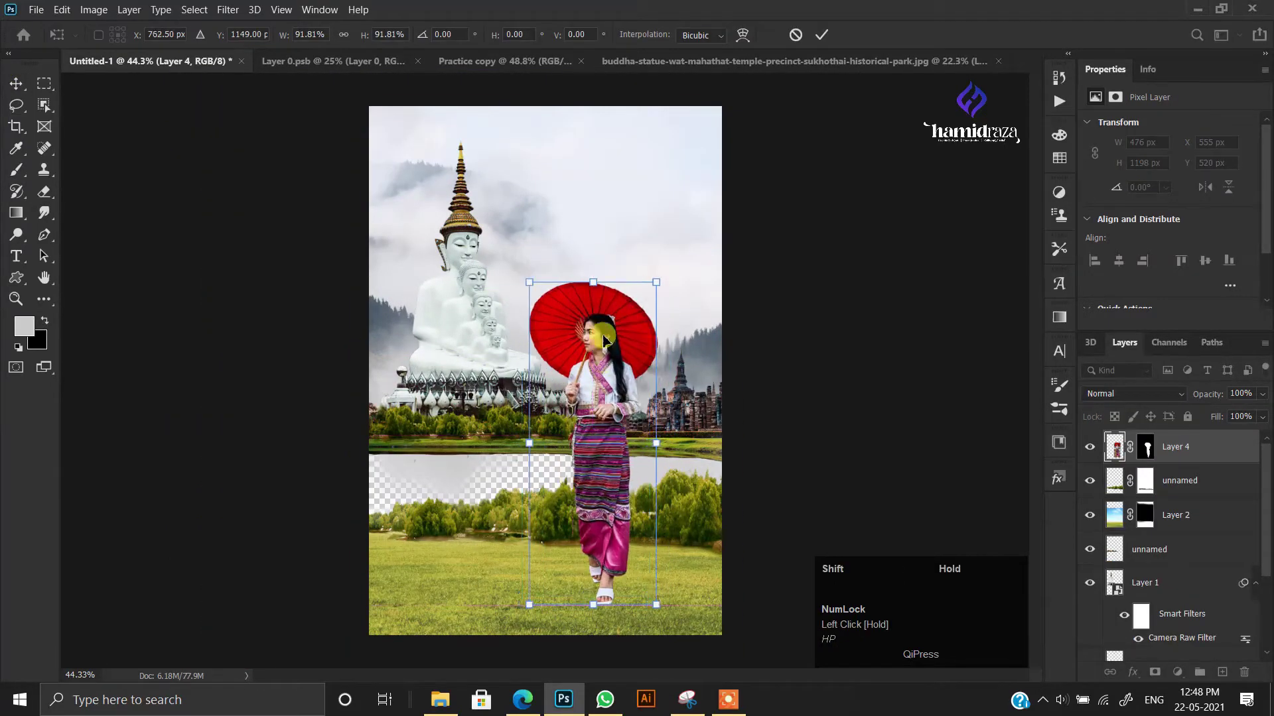
left_click_drag(594, 278, 593, 261)
key("Return")
- Inspect the woman's feet with the Layer 4 mask temporarily disabled, and enable the mask again
scroll(639, 498, "up", 2)
scroll(638, 504, "up", 8, "alt")
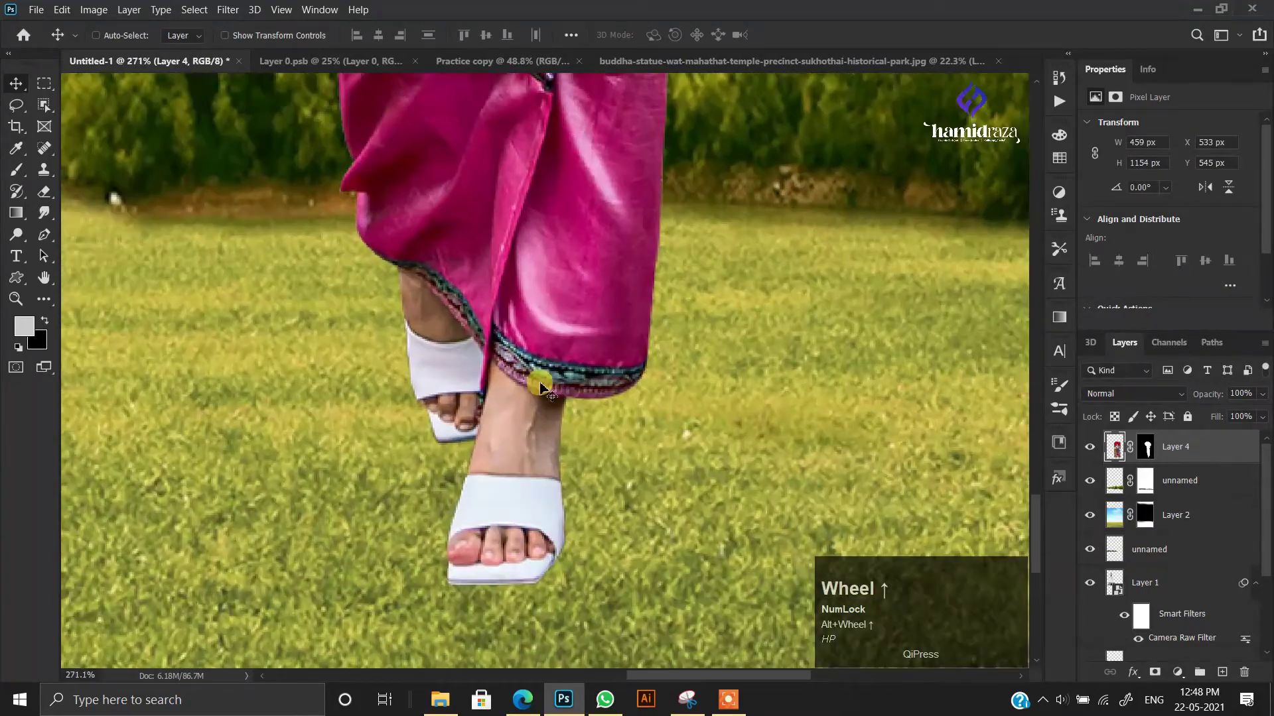
left_click(1145, 446)
left_click(1145, 450, "shift")
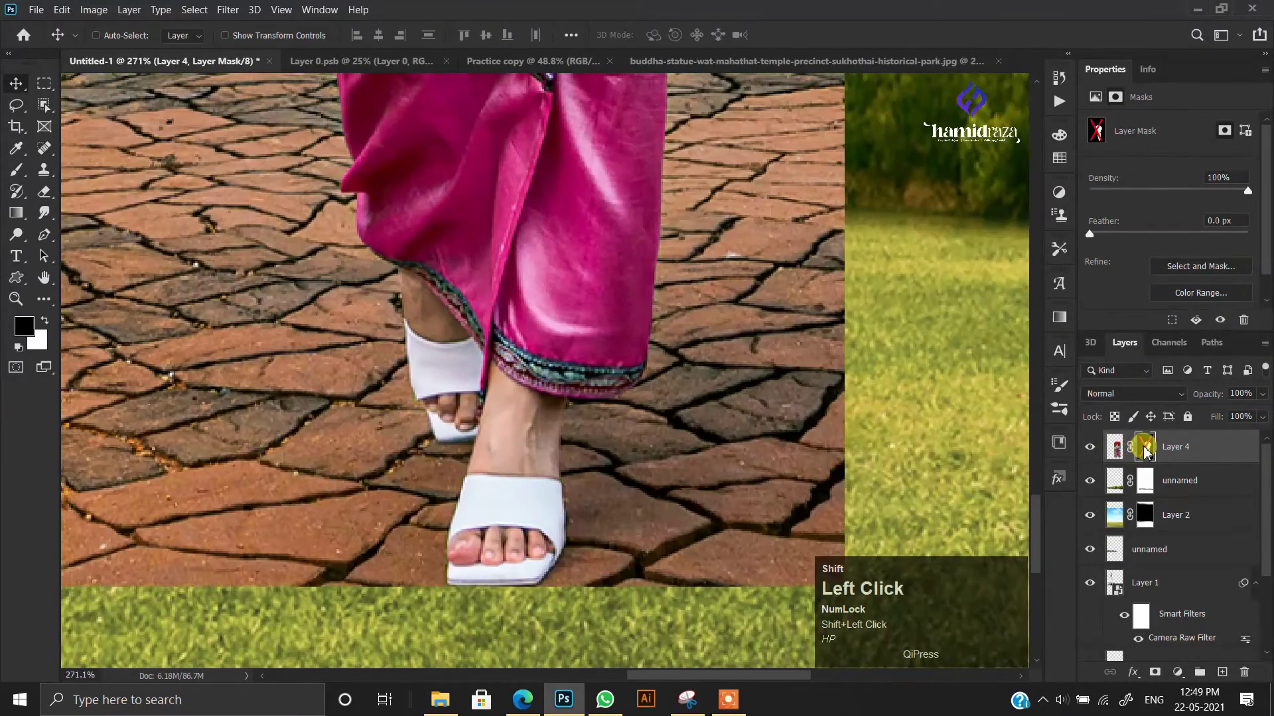
scroll(433, 367, "down", 8, "alt")
left_click_drag(432, 369, 434, 474)
left_click(1143, 447, "shift")
scroll(459, 533, "up", 8, "alt")
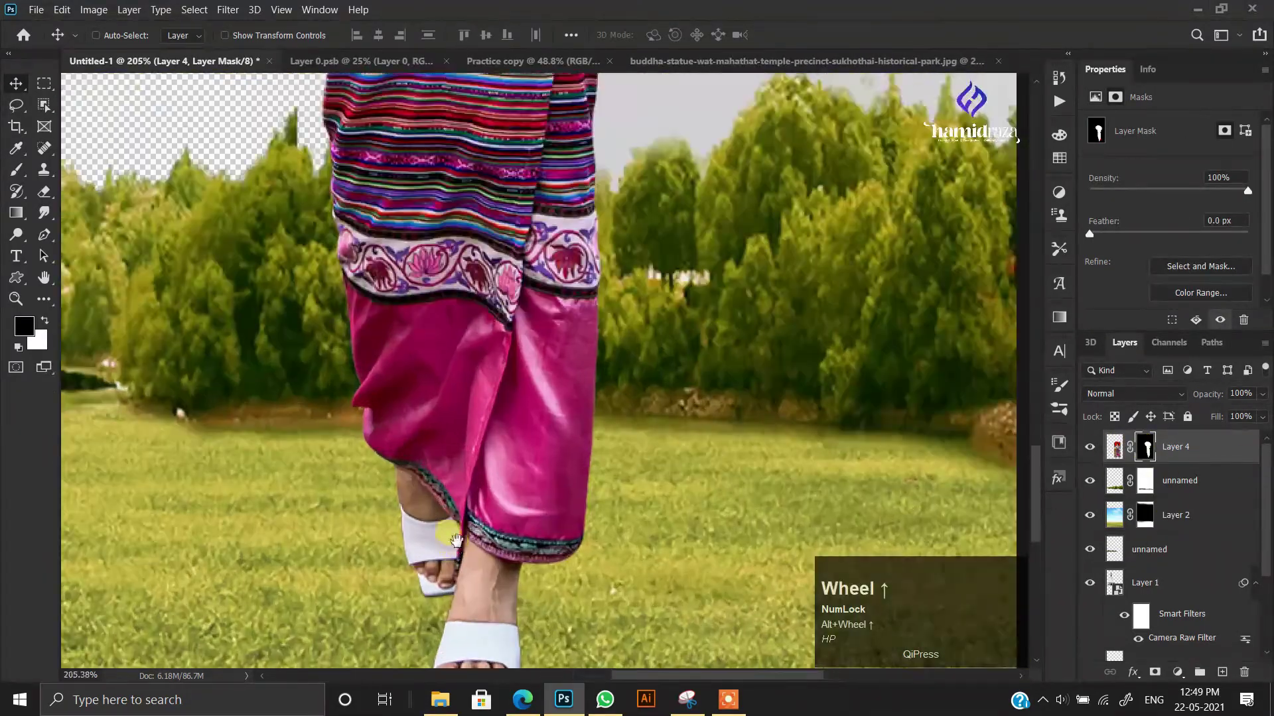
- Choose the Smoke 18 brush from Free Smoke Photoshop Brushes 12 for painting on the Layer 4 mask
left_click_drag(459, 533, 477, 292)
left_click(25, 175)
right_click(581, 266)
scroll(651, 458, "down", 2)
left_click(596, 414)
scroll(641, 460, "up", 6)
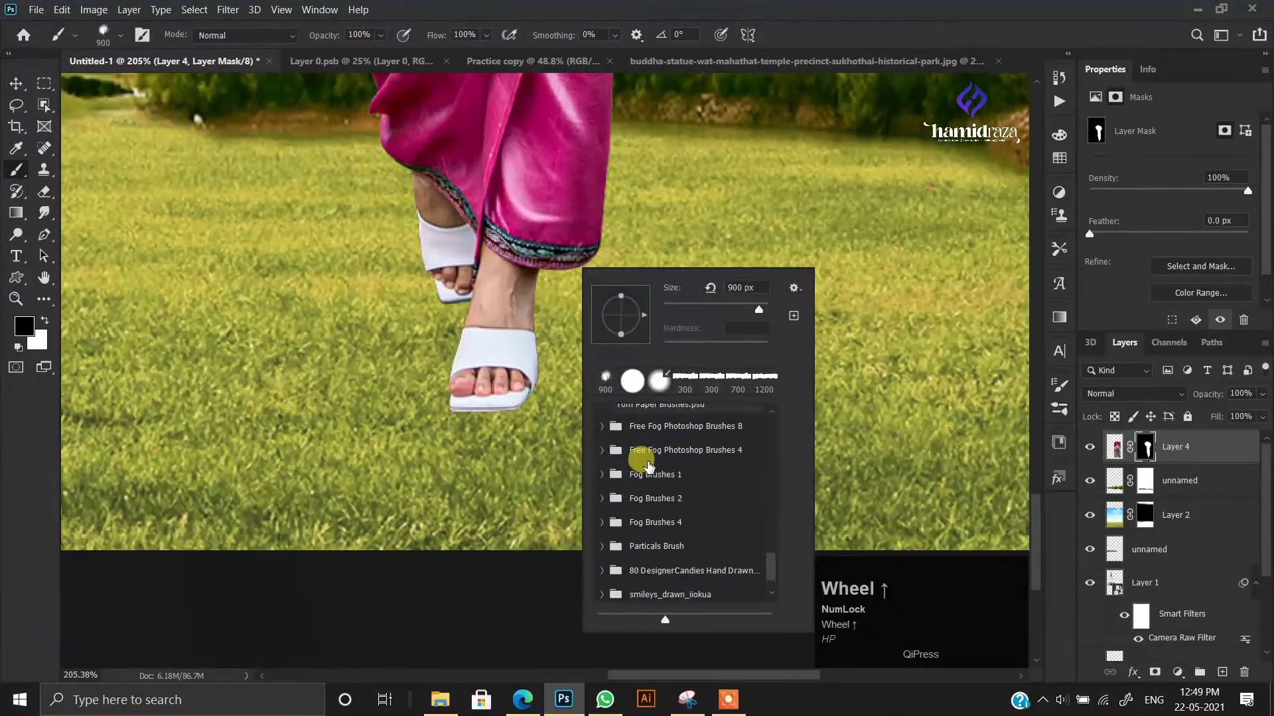
scroll(648, 466, "up", 6)
scroll(639, 457, "down", 2)
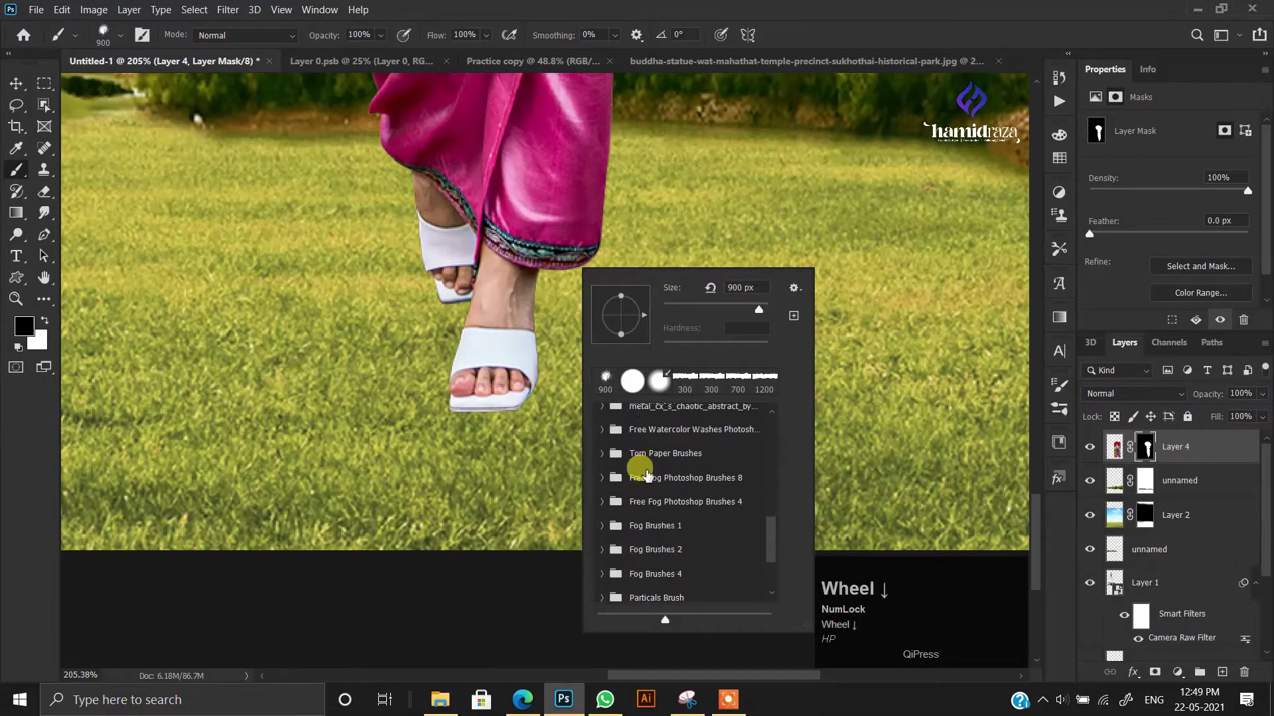
left_click(600, 487)
left_click(600, 486)
scroll(658, 474, "down", 3)
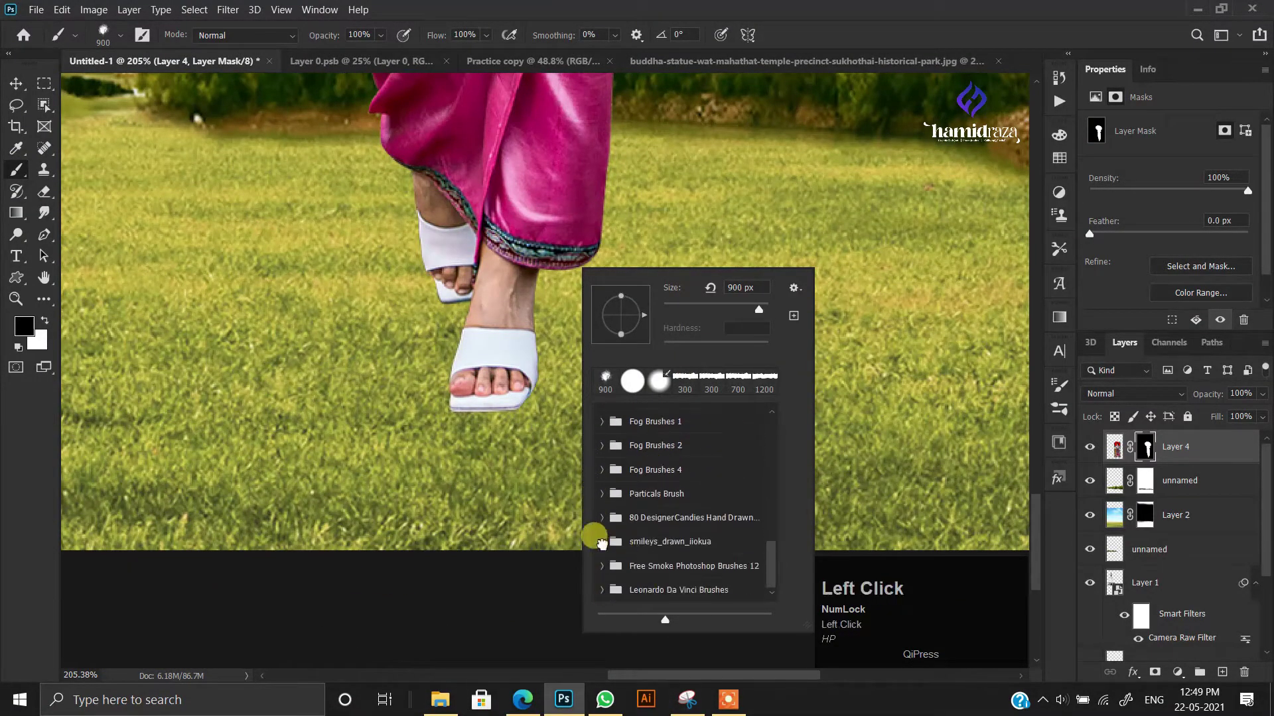
left_click(601, 566)
scroll(664, 504, "down", 4)
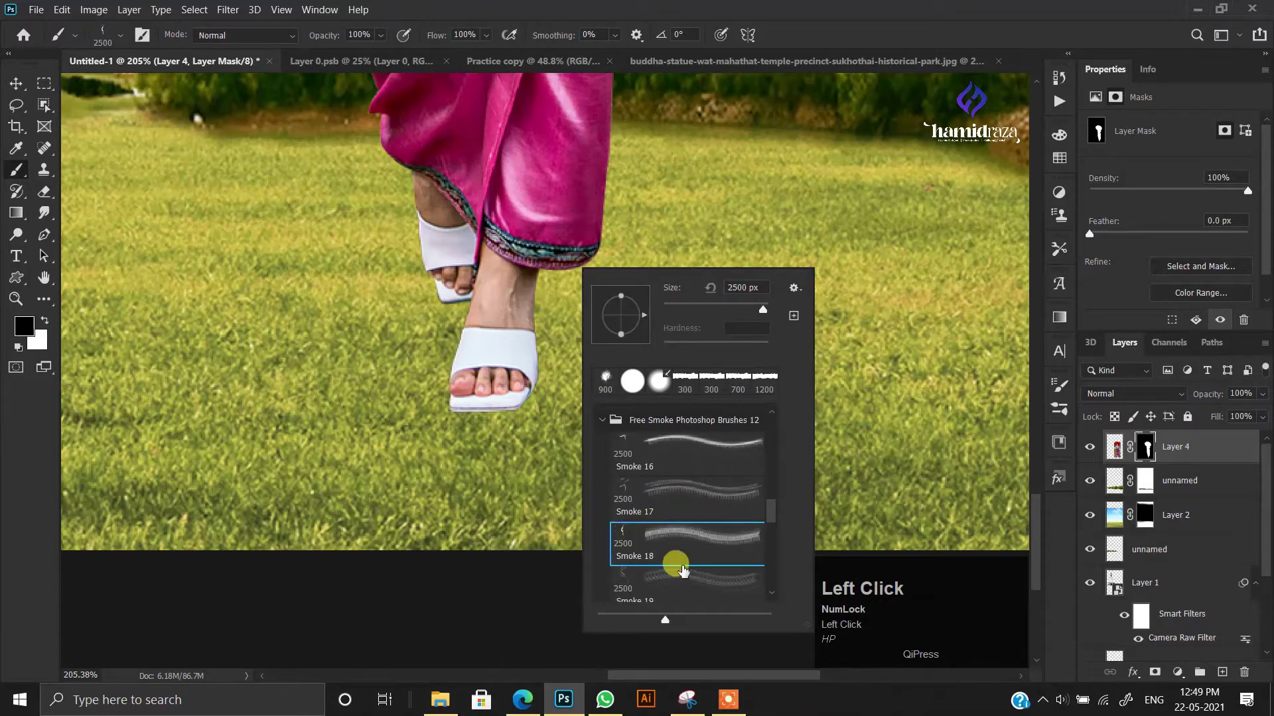
left_click(521, 520)
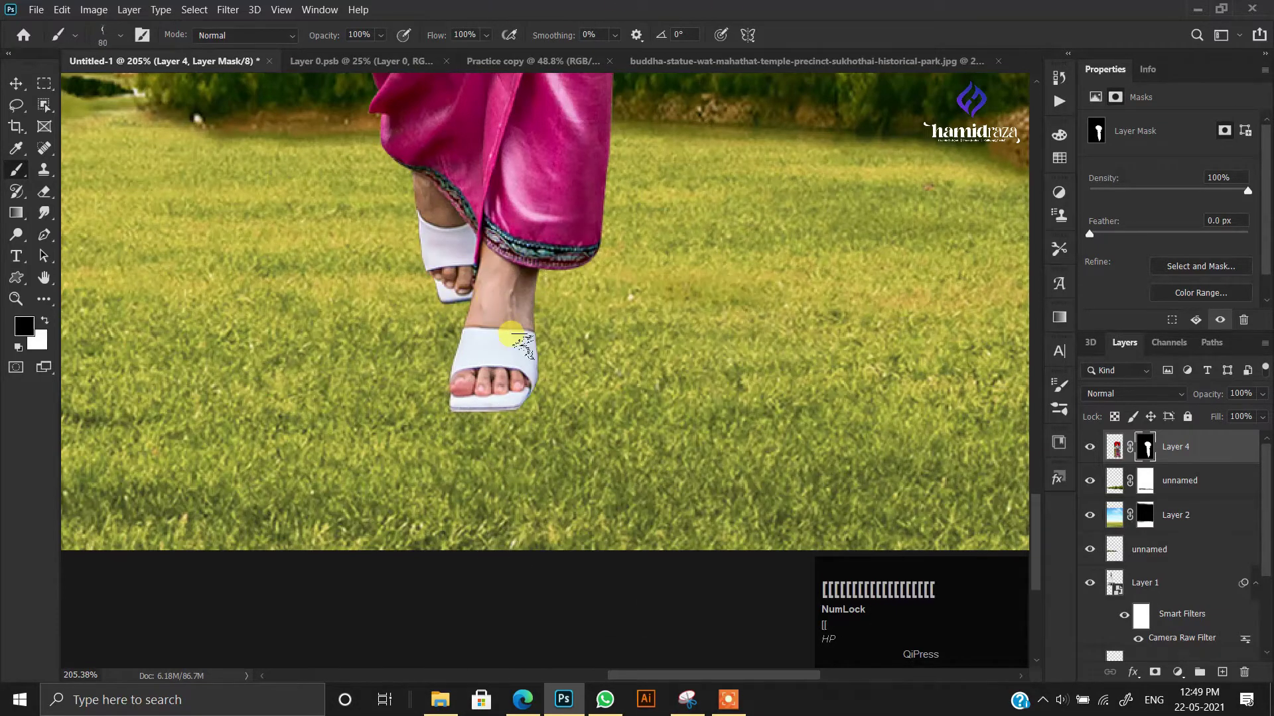
- Switch to the Smoke 20 brush, reduce it to 45 px and paint black grass-like streaks over the sandals on the Layer 4 mask
right_click(492, 388)
scroll(589, 613, "down", 2)
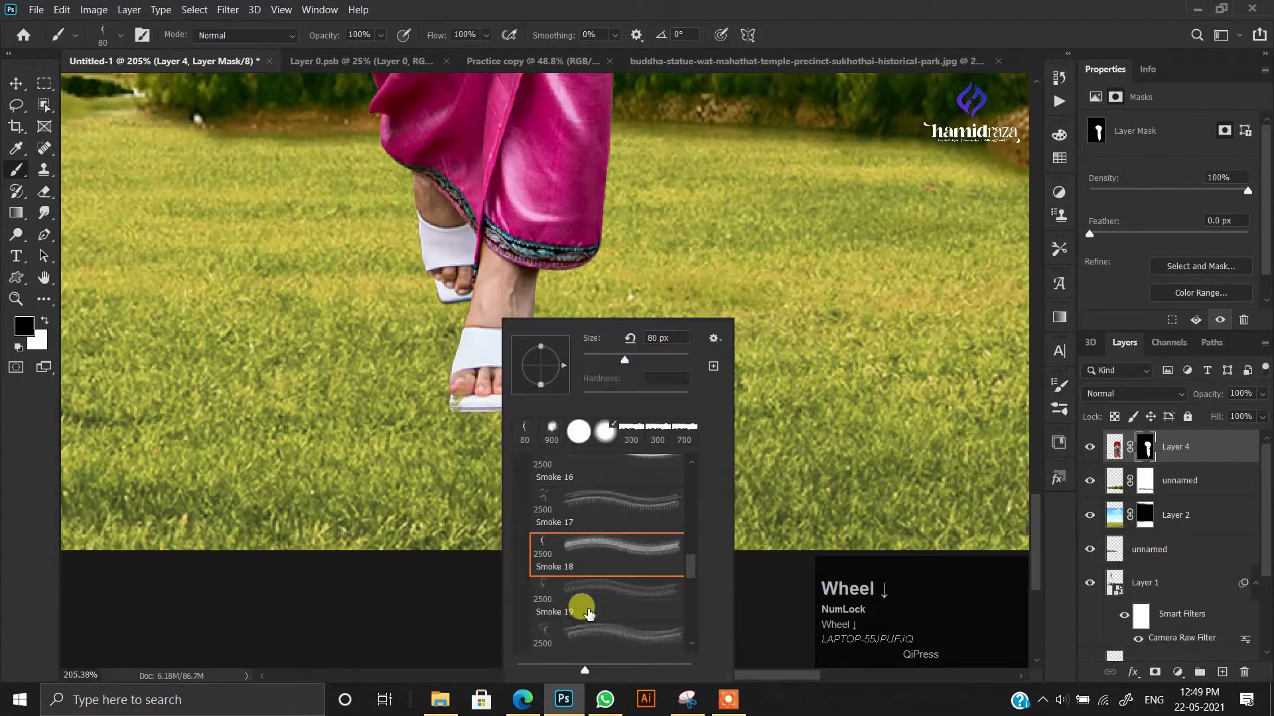
left_click(498, 411)
key("bracketleft")
key("bracketleft")
key("bracketleft")
key("bracketleft")
key("bracketleft")
key("bracketleft")
key("bracketleft")
key("bracketleft")
key("bracketleft")
key("bracketleft")
key("bracketleft")
key("bracketleft")
key("bracketleft")
key("bracketleft")
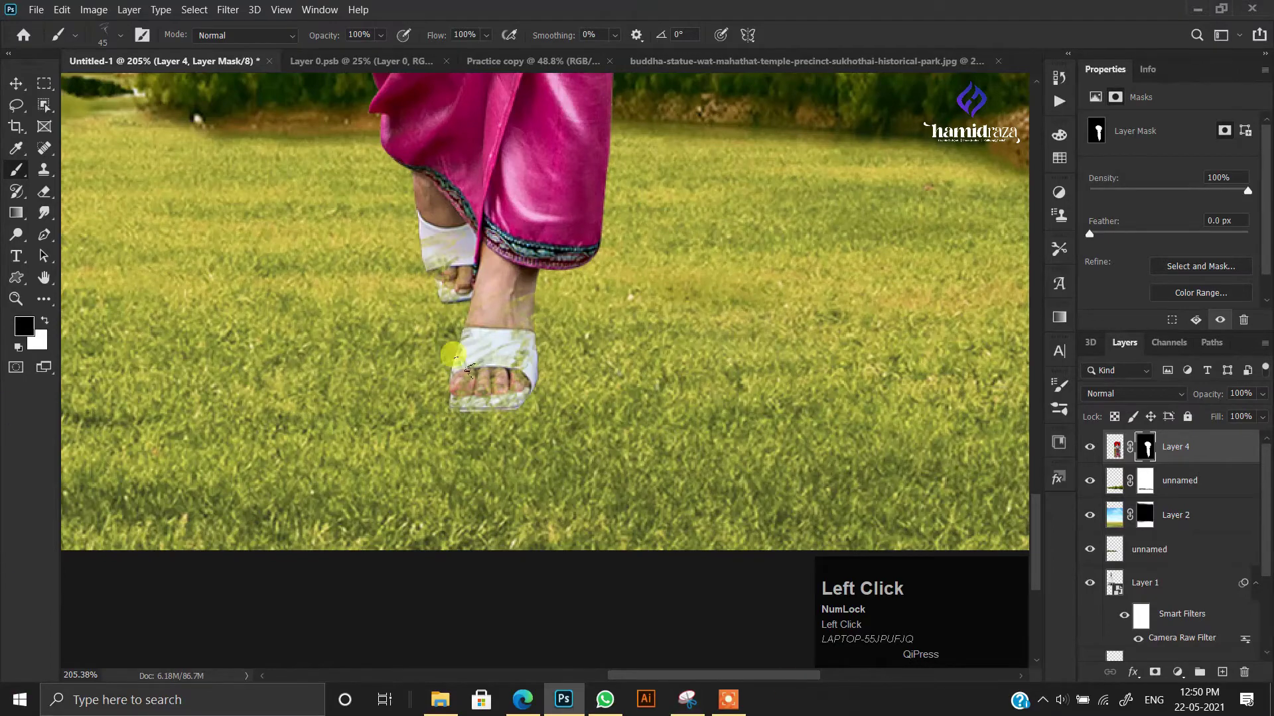
- Add a new layer directly below the woman's Layer 4 for her shadow
scroll(509, 400, "down", 5)
left_click(16, 83)
left_click(1187, 477)
left_click(1222, 673)
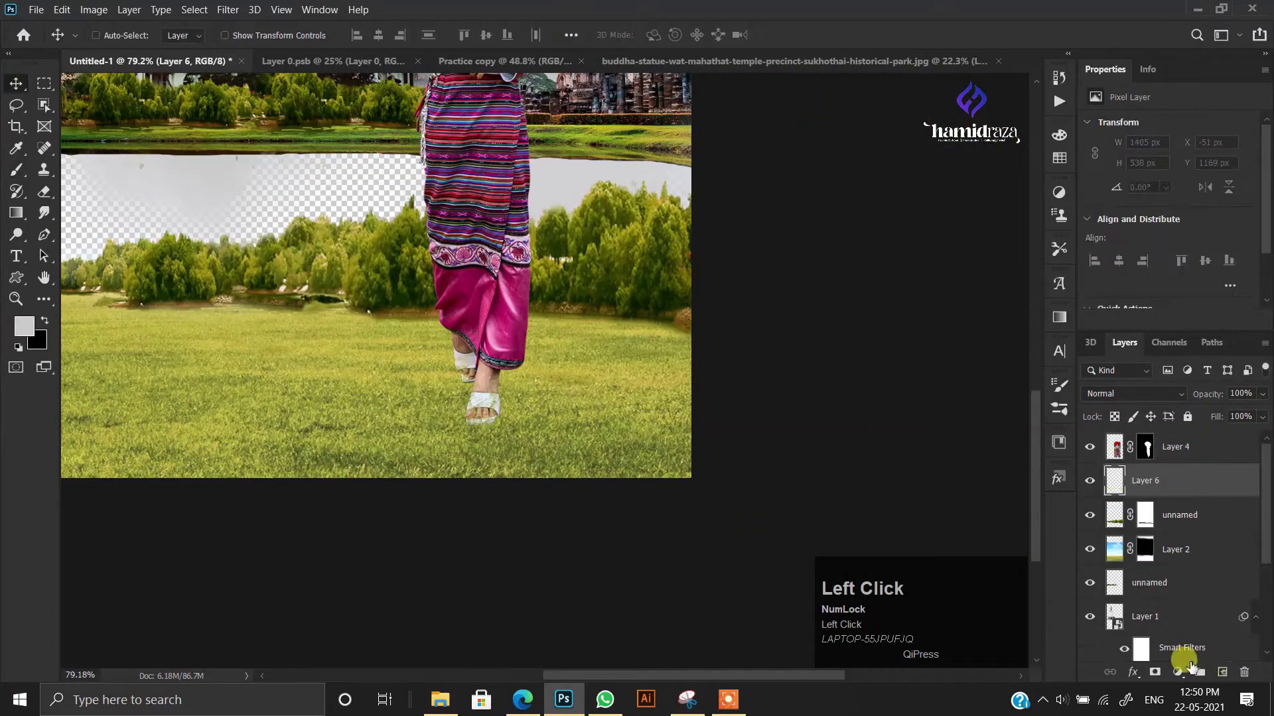
- Stamp a soft black spot on Layer 6 with a 400 px soft round brush
left_click(16, 169)
scroll(291, 282, "down", 3)
right_click(524, 441)
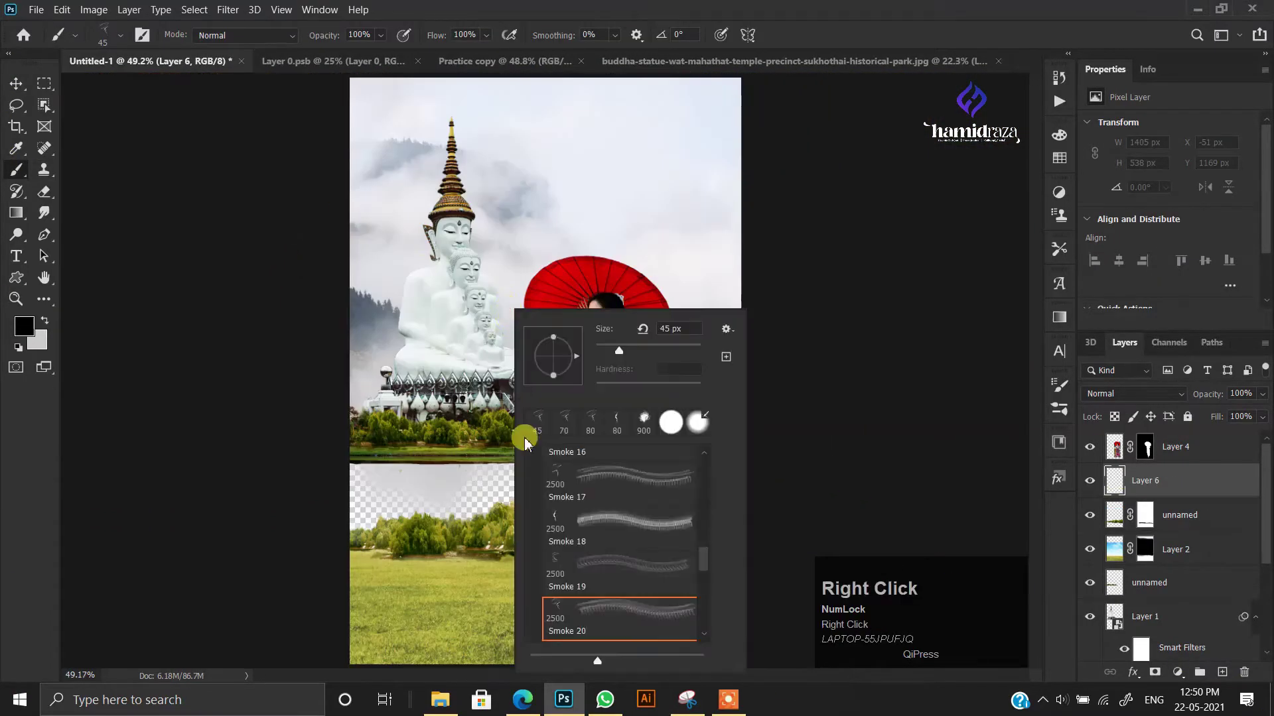
left_click_drag(701, 554, 704, 460)
left_click(524, 456)
double_click(572, 489)
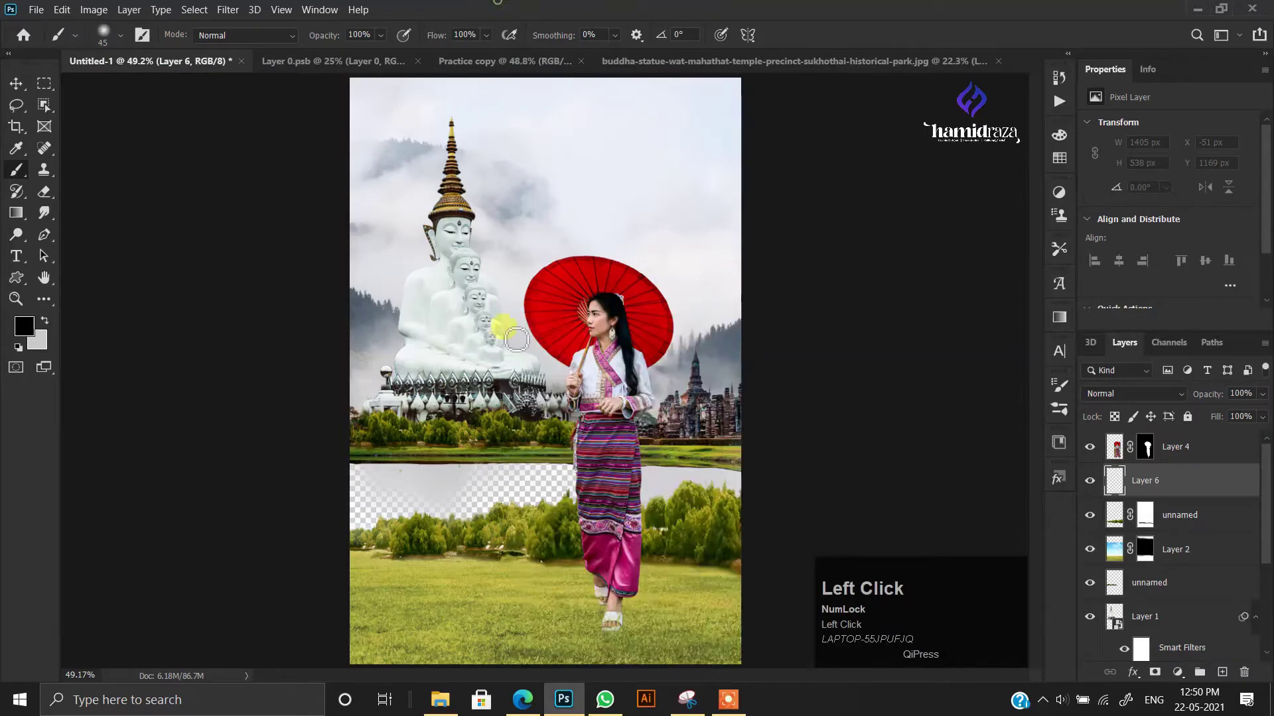
scroll(524, 365, "up", 2)
left_click(538, 364)
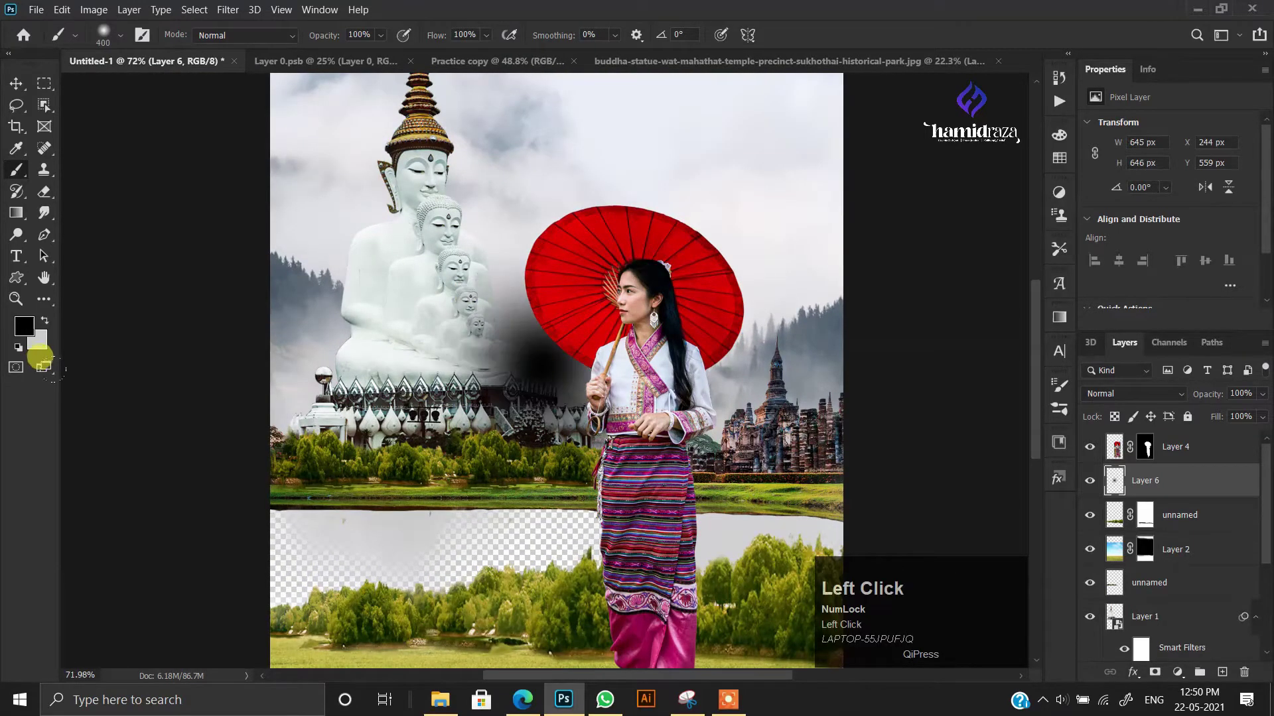
- Flatten, skew and stretch the black spot into a cast shadow about 925 × 379 px at the woman's feet, and apply the transform
key("ctrl+t")
left_click_drag(538, 211, 534, 406)
left_click_drag(535, 406, 418, 160)
mouse_move(502, 268)
left_mouse_down()
mouse_move(519, 342)
mouse_move(638, 535)
left_mouse_up()
mouse_move(706, 407)
left_mouse_down()
mouse_move(744, 335)
mouse_move(800, 309)
left_mouse_up()
left_click_drag(585, 430, 626, 450)
left_click_drag(852, 325, 1012, 228)
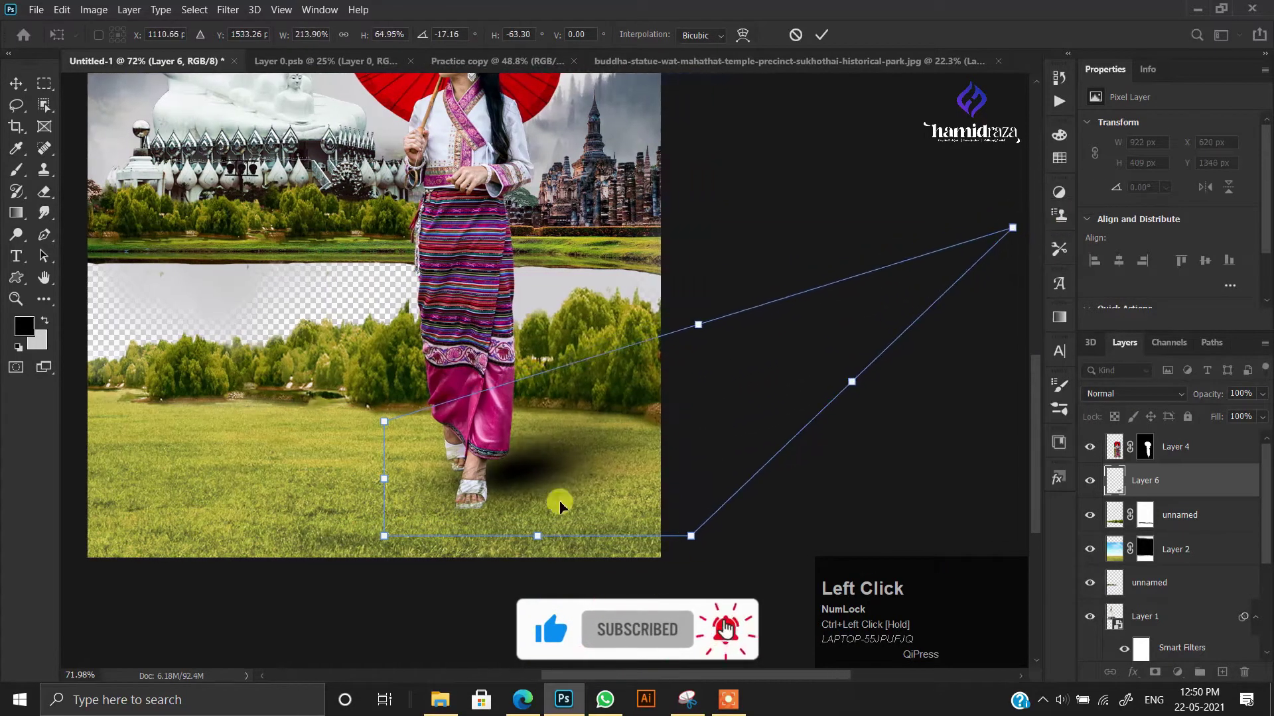
mouse_move(538, 545)
left_mouse_down()
mouse_move(603, 458)
mouse_move(858, 438)
mouse_move(509, 499)
left_mouse_up()
key("Return")
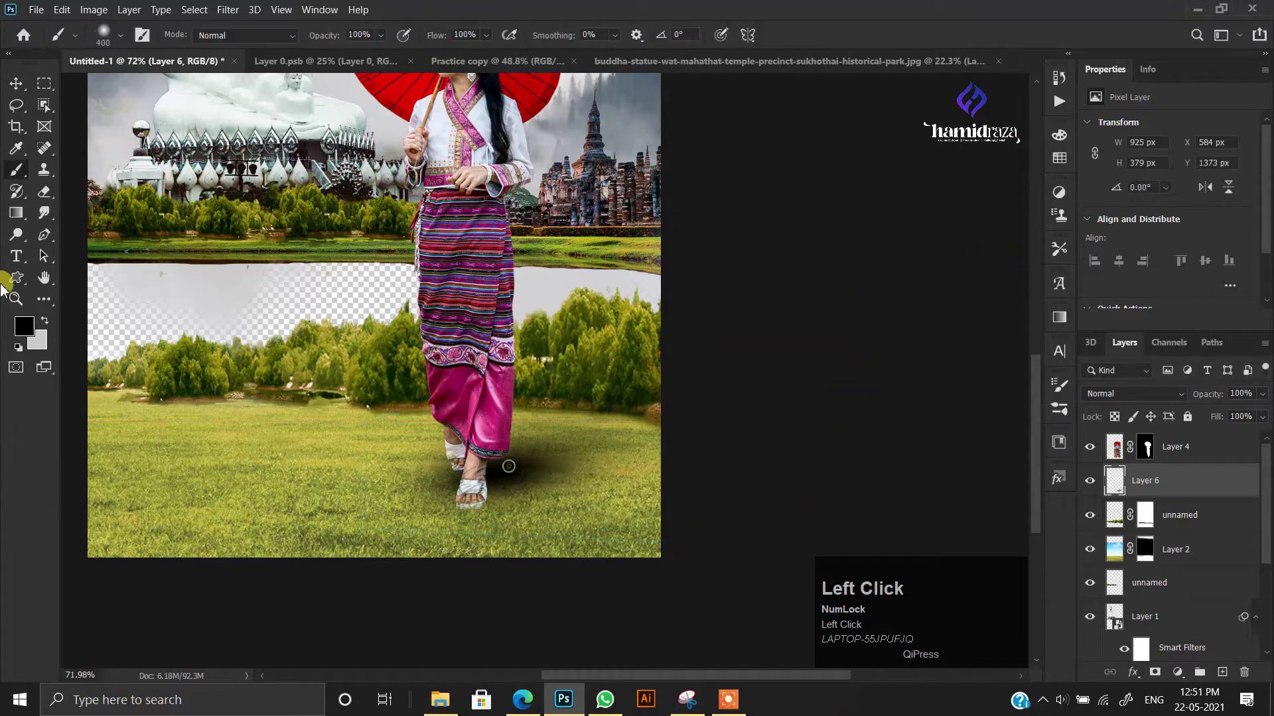
- Erase the excess shadow to the left of the woman's feet with a soft 200 px eraser
left_click(18, 84)
scroll(504, 415, "up", 3)
left_click(43, 192)
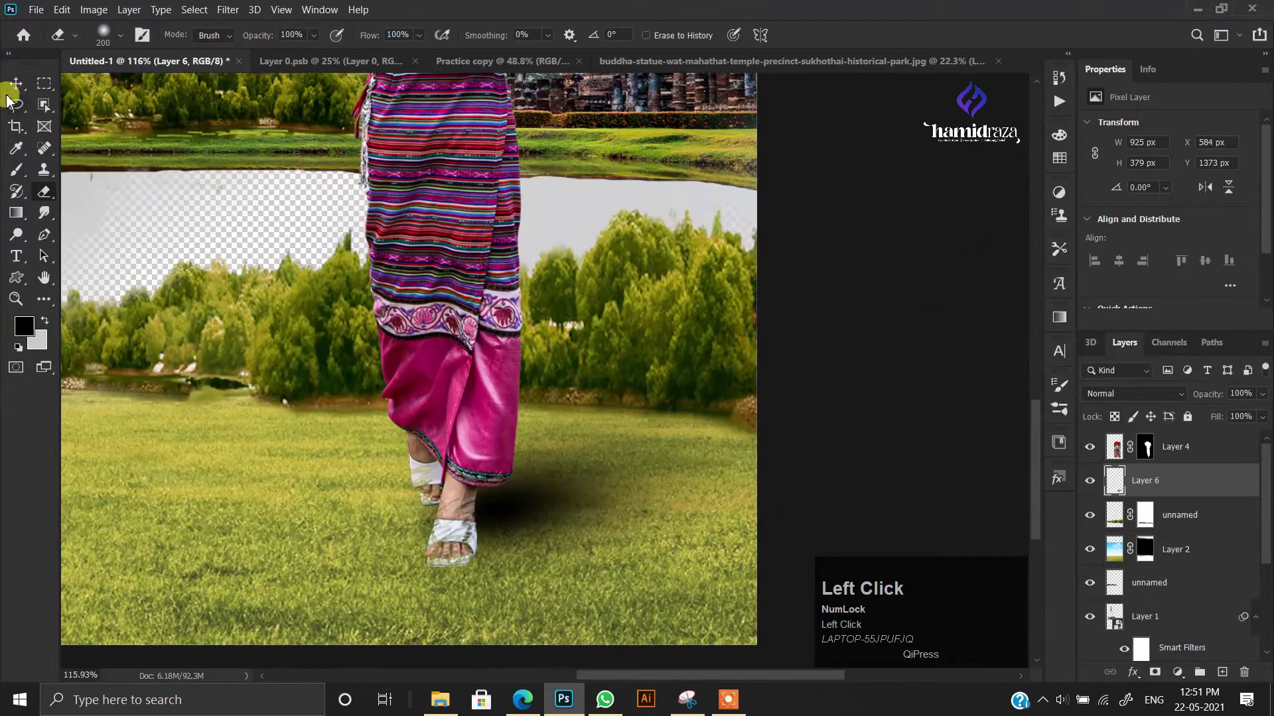
key("v")
- Set the blend mode of the shadow on Layer 6 to Multiply
left_click(1141, 394)
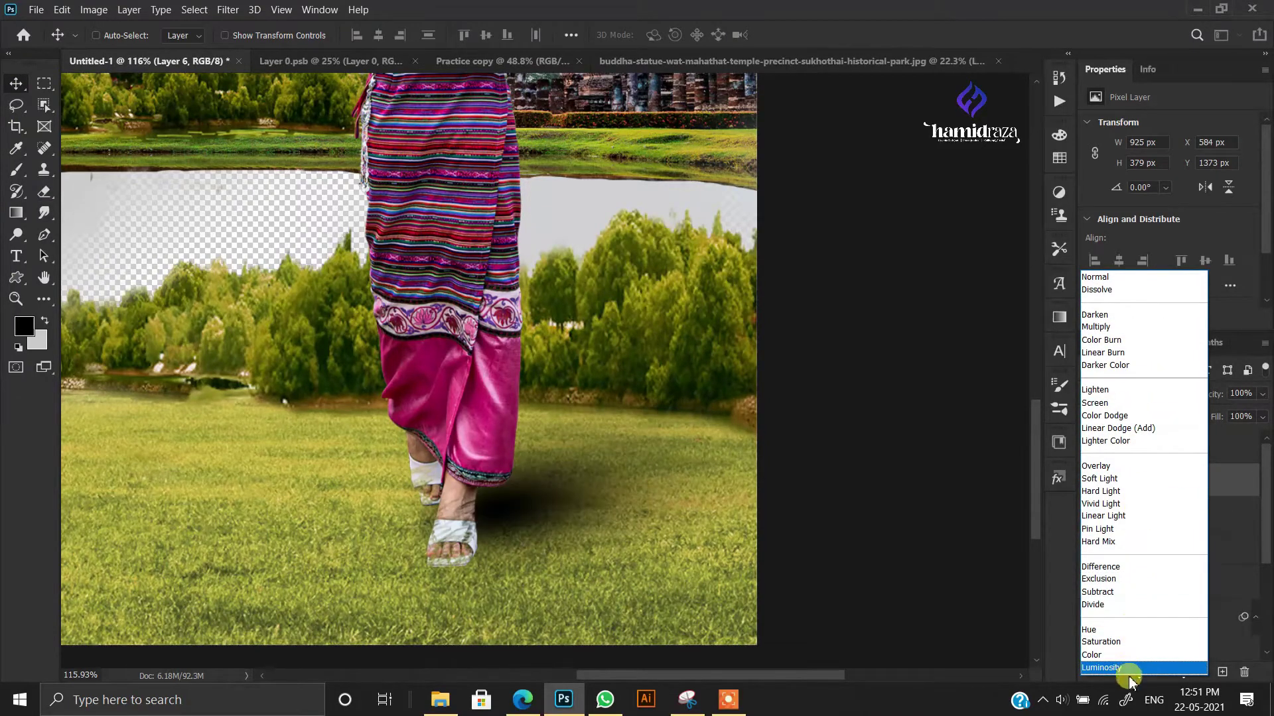
left_click(1110, 327)
scroll(526, 492, "up", 2)
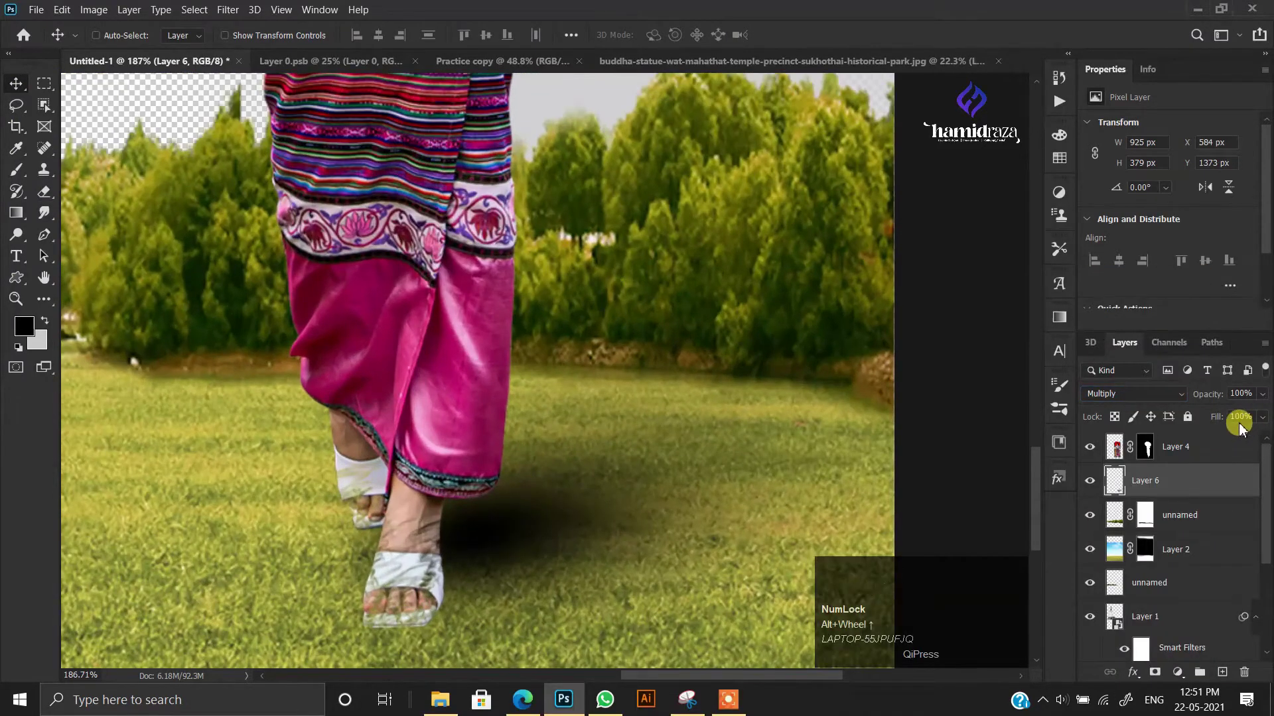
- Set the opacity of the shadow on Layer 6 to 80% and move it slightly up to Y 1359 px
key("7")
key("8")
left_click_drag(594, 559, 595, 543)
- Stretch and skew the Layer 6 shadow outward past the canvas edge to about 1243 × 544 px, and apply the transform
scroll(564, 487, "down", 6)
key("ctrl+t")
left_click_drag(792, 496, 879, 476)
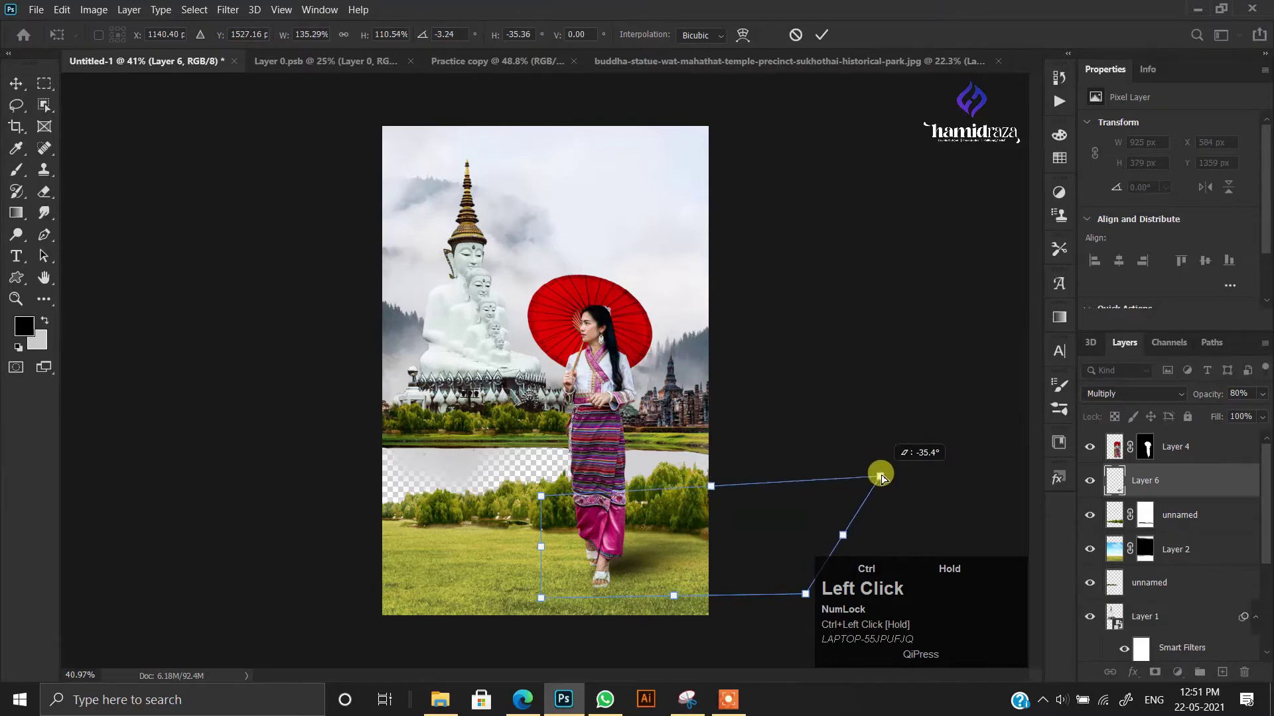
scroll(694, 535, "up", 4)
left_click_drag(759, 504, 799, 460)
scroll(706, 558, "down", 2)
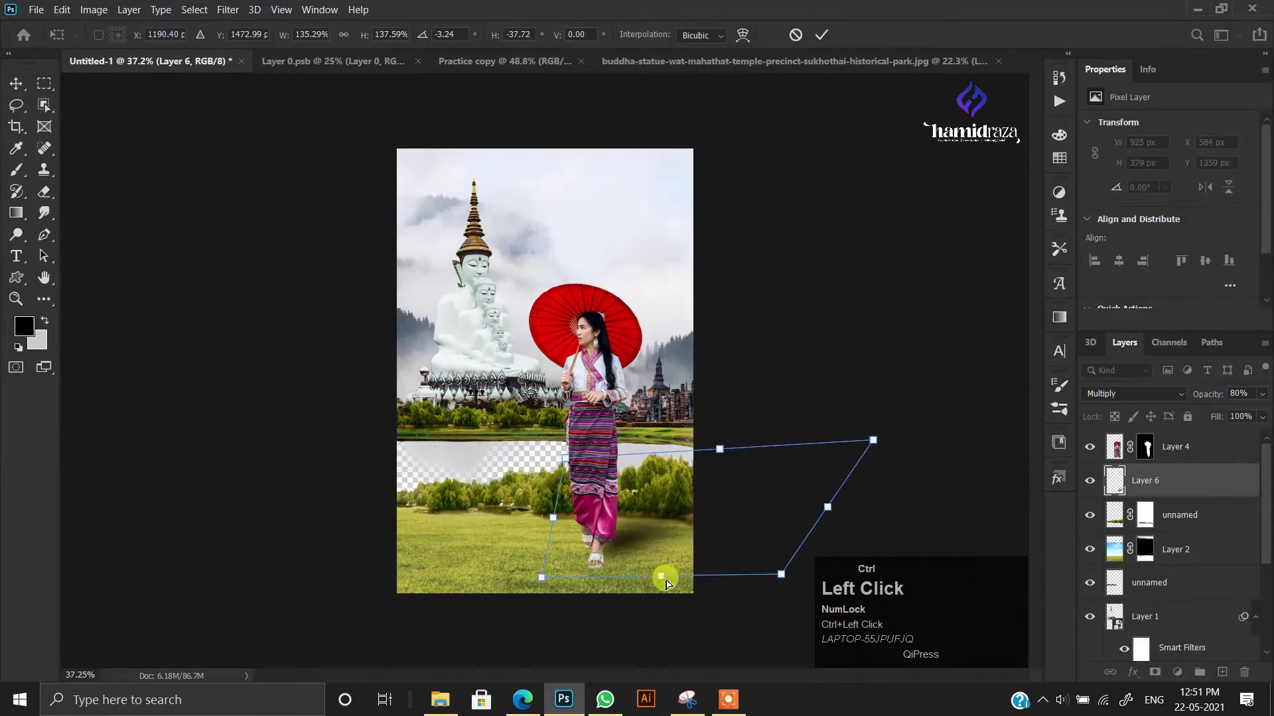
double_click(647, 574)
scroll(633, 583, "up", 3)
scroll(633, 582, "down", 3)
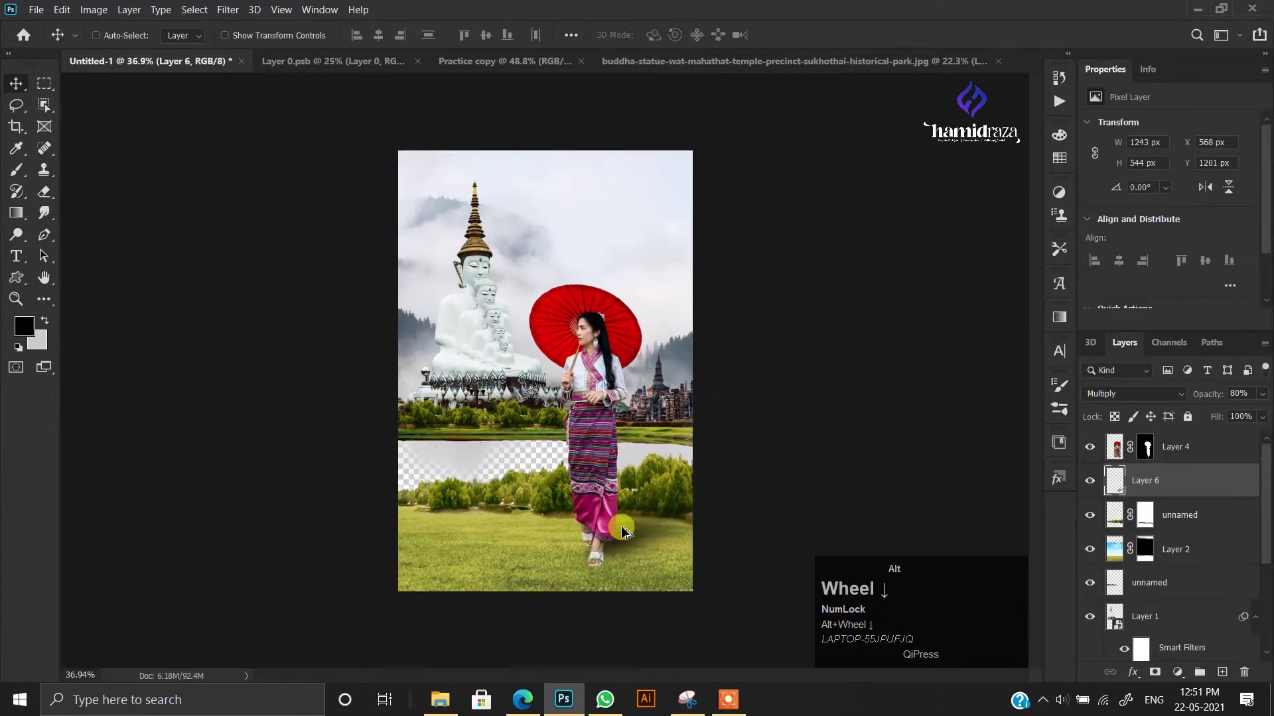
- Convert the woman's Layer 4 to a smart object and open the Camera Raw Filter for it
scroll(353, 430, "up", 2)
left_click(1135, 448)
right_click(1135, 448)
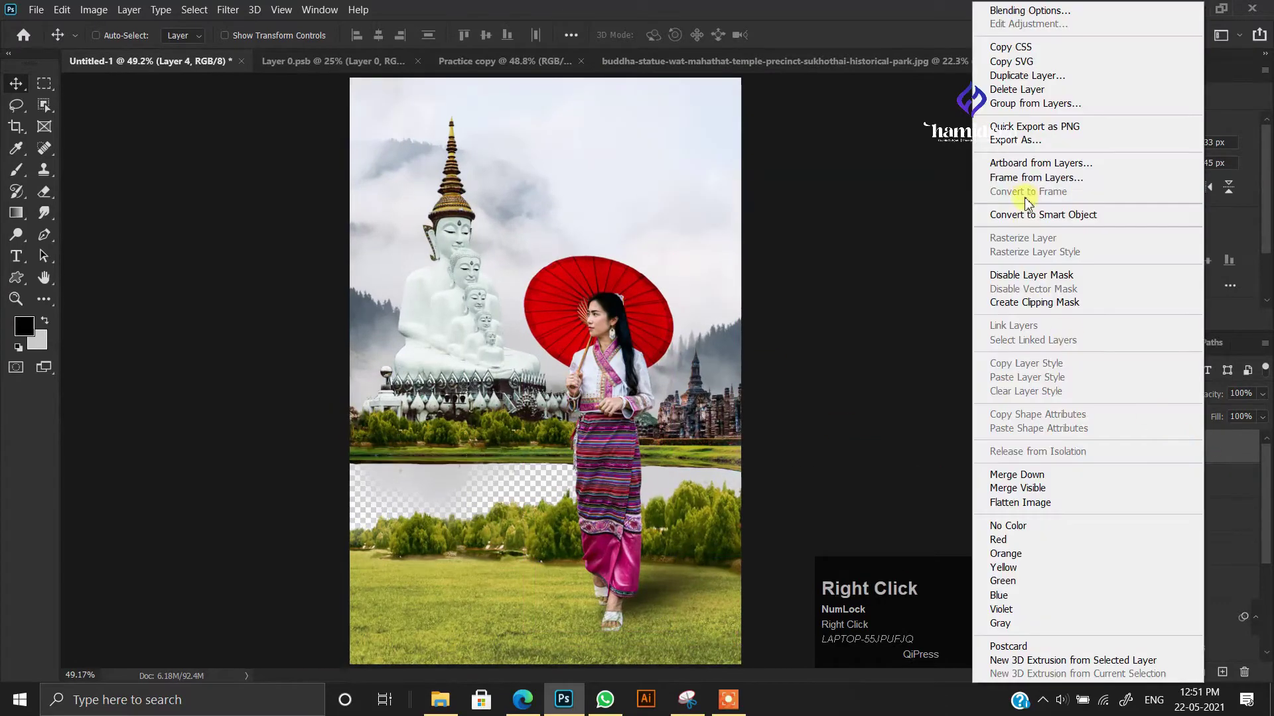
left_click(229, 10)
left_click(236, 101)
- Apply Camera Raw adjustments to the woman, including exposure +0.35, texture +30, clarity +7, dehaze +9 and vibrance +16
scroll(637, 314, "up", 3)
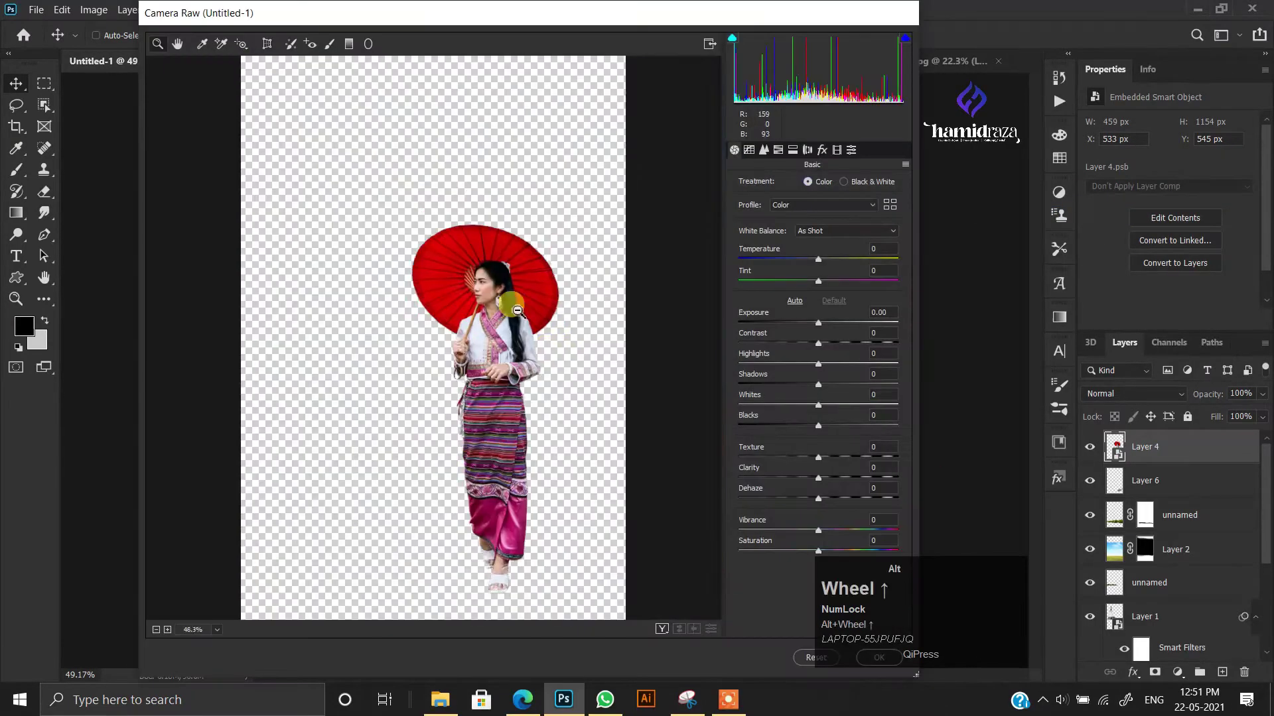
left_click_drag(817, 325, 824, 325)
left_click_drag(818, 458, 831, 458)
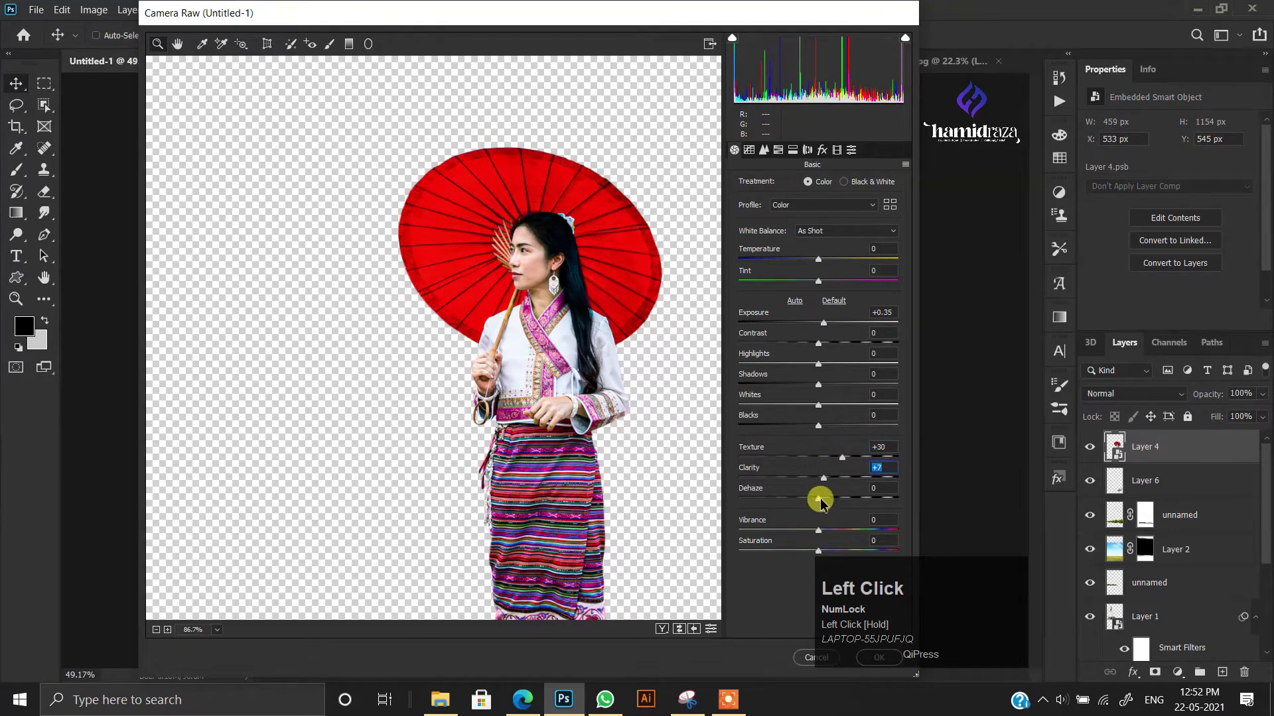
left_click_drag(818, 530, 830, 529)
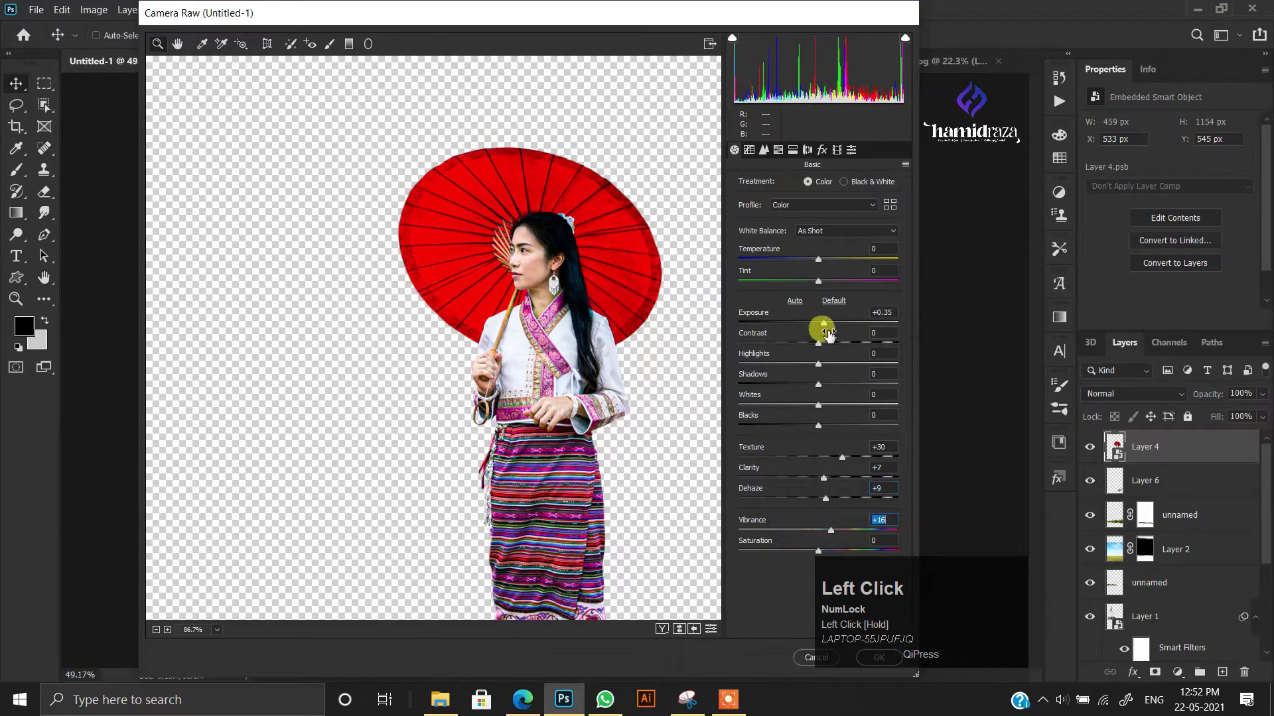
left_click_drag(818, 343, 784, 434)
left_click(878, 657)
scroll(568, 365, "down", 4)
- Erase the white fog on Layer 5 from the empty strip between the riverbank and the front bushes
scroll(420, 351, "up", 1)
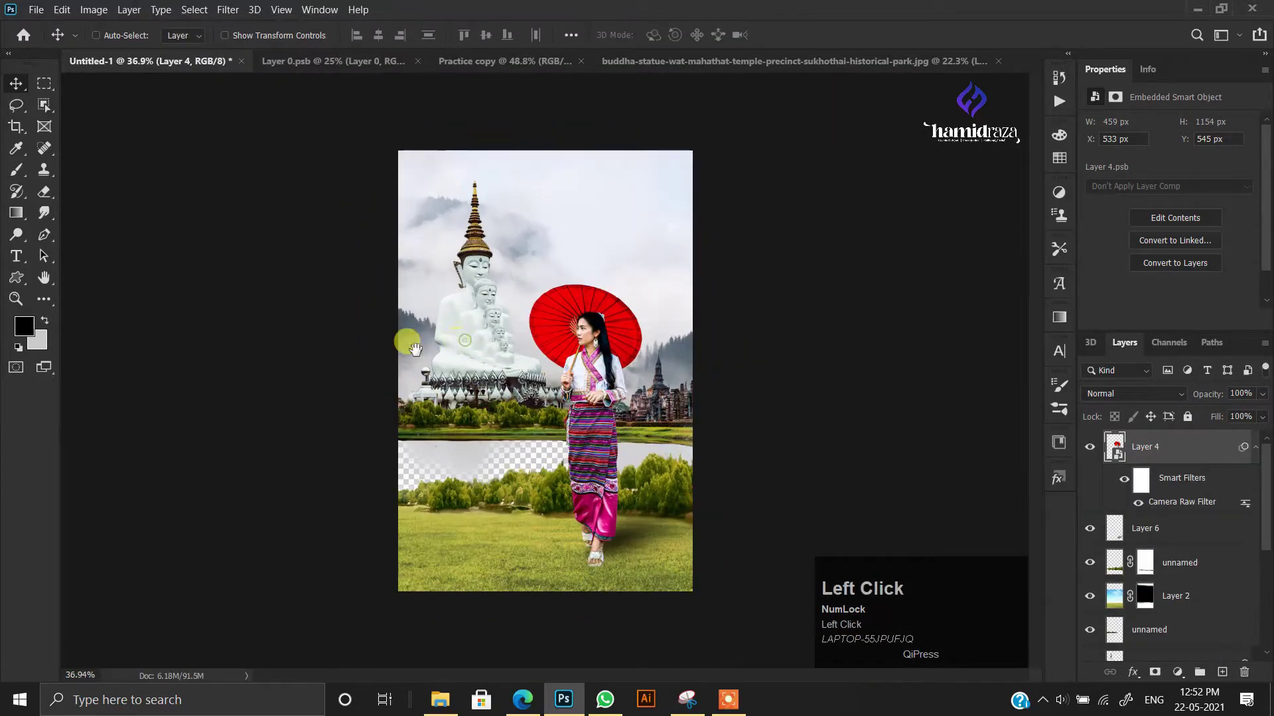
scroll(415, 348, "up", 1)
scroll(505, 468, "down", 2)
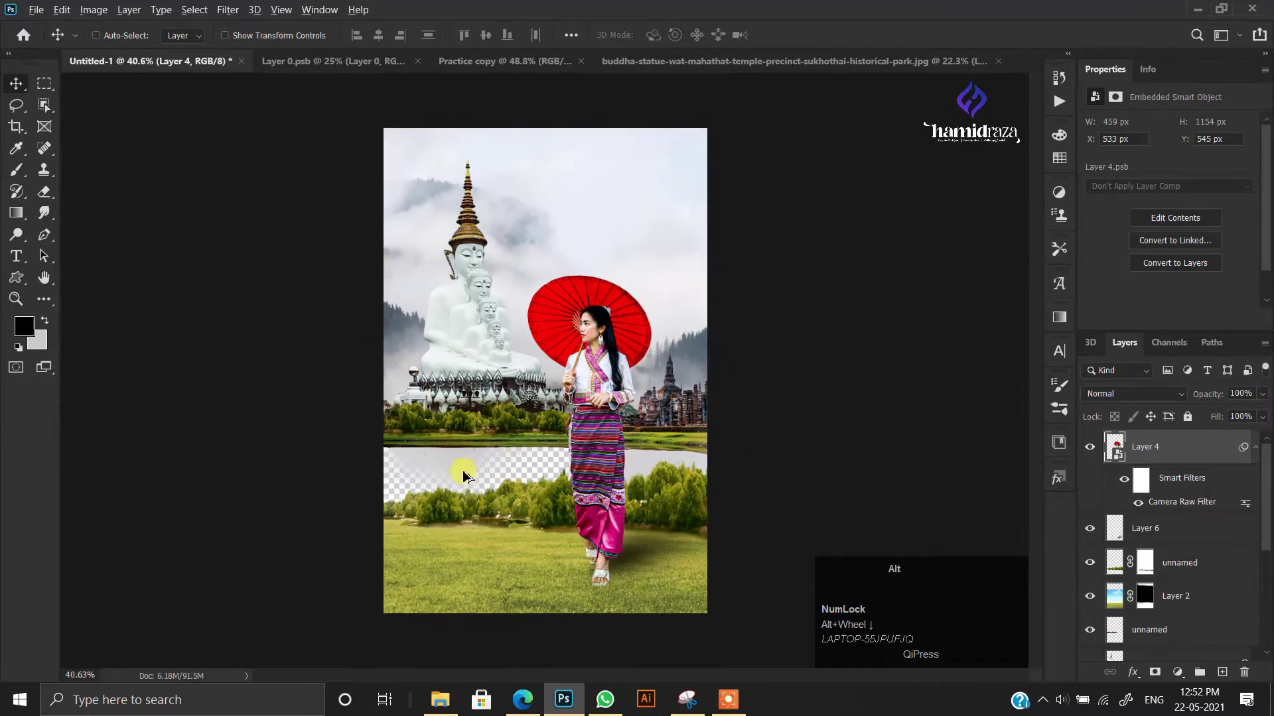
scroll(464, 472, "up", 5)
left_click(464, 474, "ctrl")
left_click(40, 197)
right_click(438, 427)
left_click(608, 401)
left_click(505, 4)
mouse_move(481, 492)
left_mouse_down()
mouse_move(403, 472)
mouse_move(762, 458)
left_mouse_up()
left_click(16, 83)
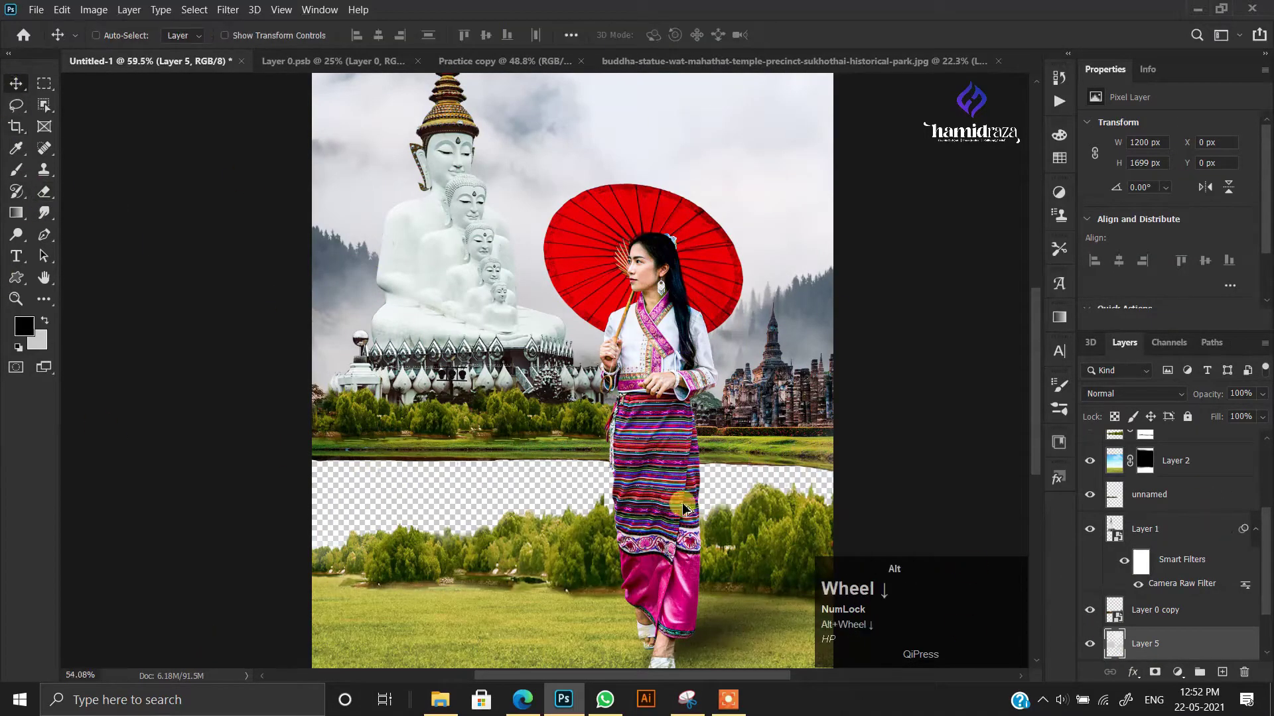
- Link Layer 4 and Layer 6 and hide both the woman and her shadow
scroll(682, 507, "down", 3)
scroll(1090, 481, "up", 4)
left_click(1157, 458)
left_click(1154, 538, "ctrl")
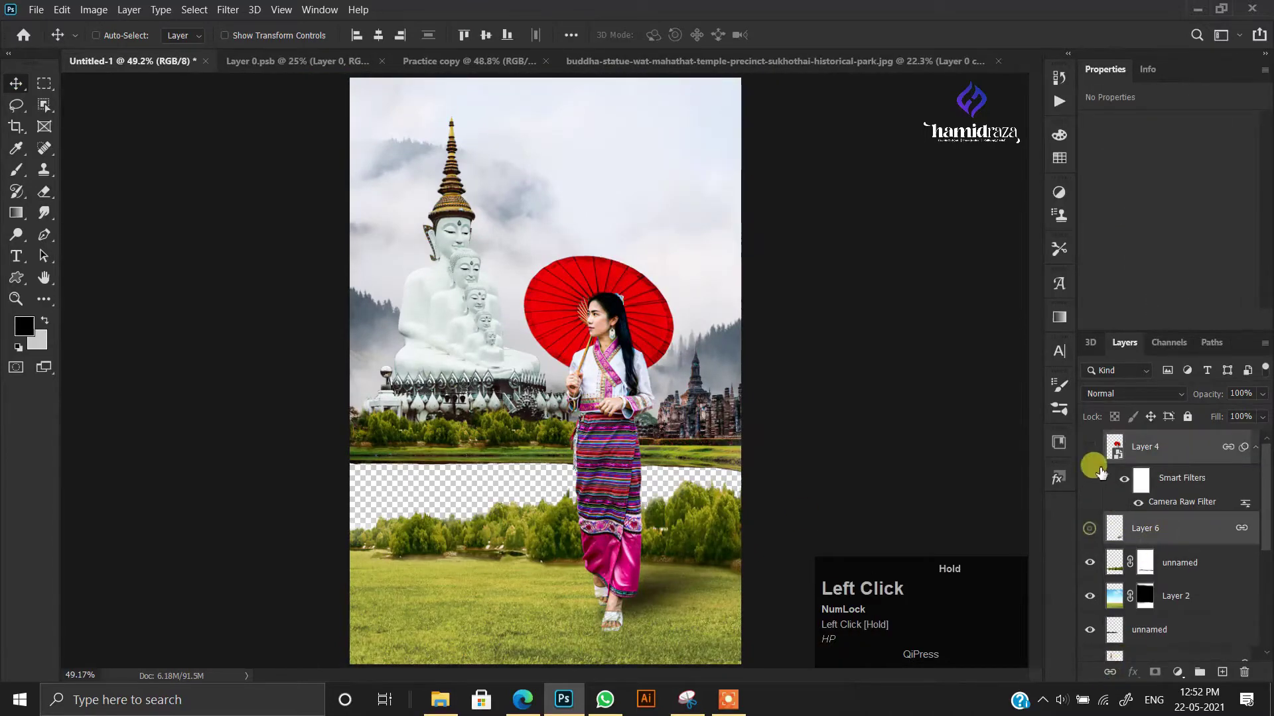
scroll(587, 421, "down", 1)
- Try to copy the whole selected canvas onto a new layer
left_click(44, 83)
left_click_drag(355, 88, 810, 464)
key("ctrl+a")
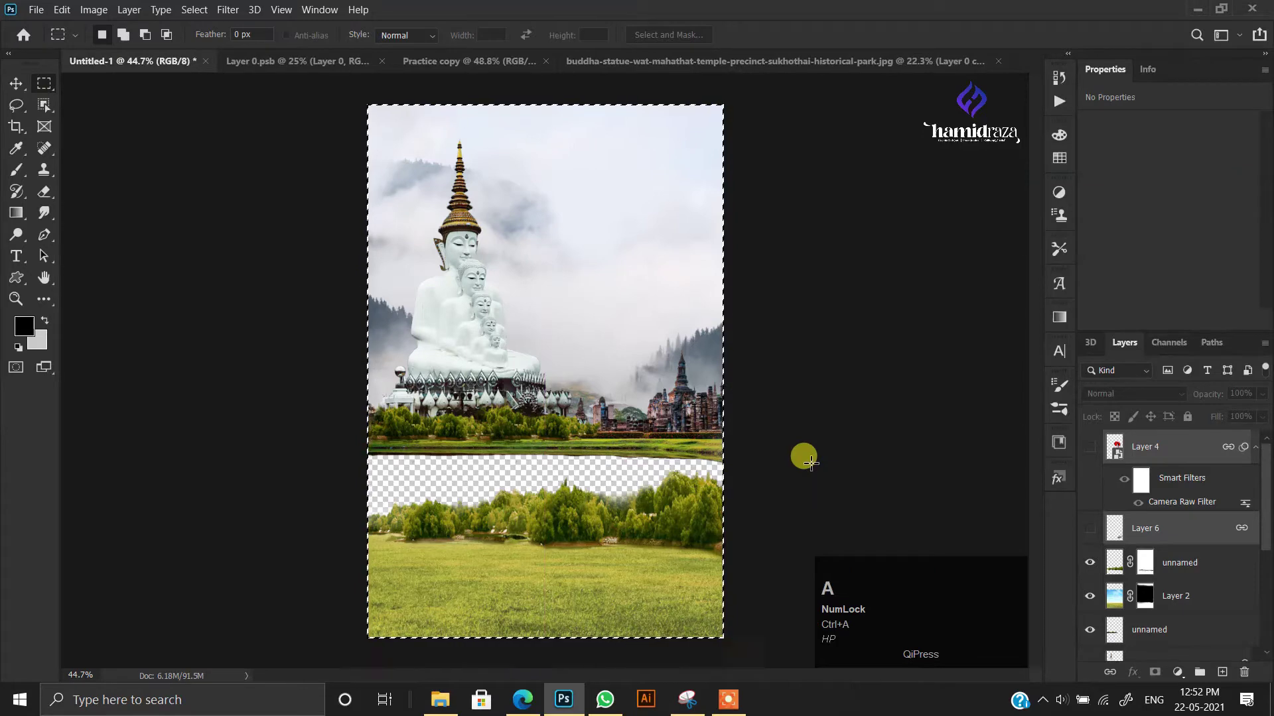
key("ctrl+j")
key("ctrl+z")
- Stamp all visible layers into a new layer above the topmost unnamed grass layer, and clear the selection
left_click(1167, 529)
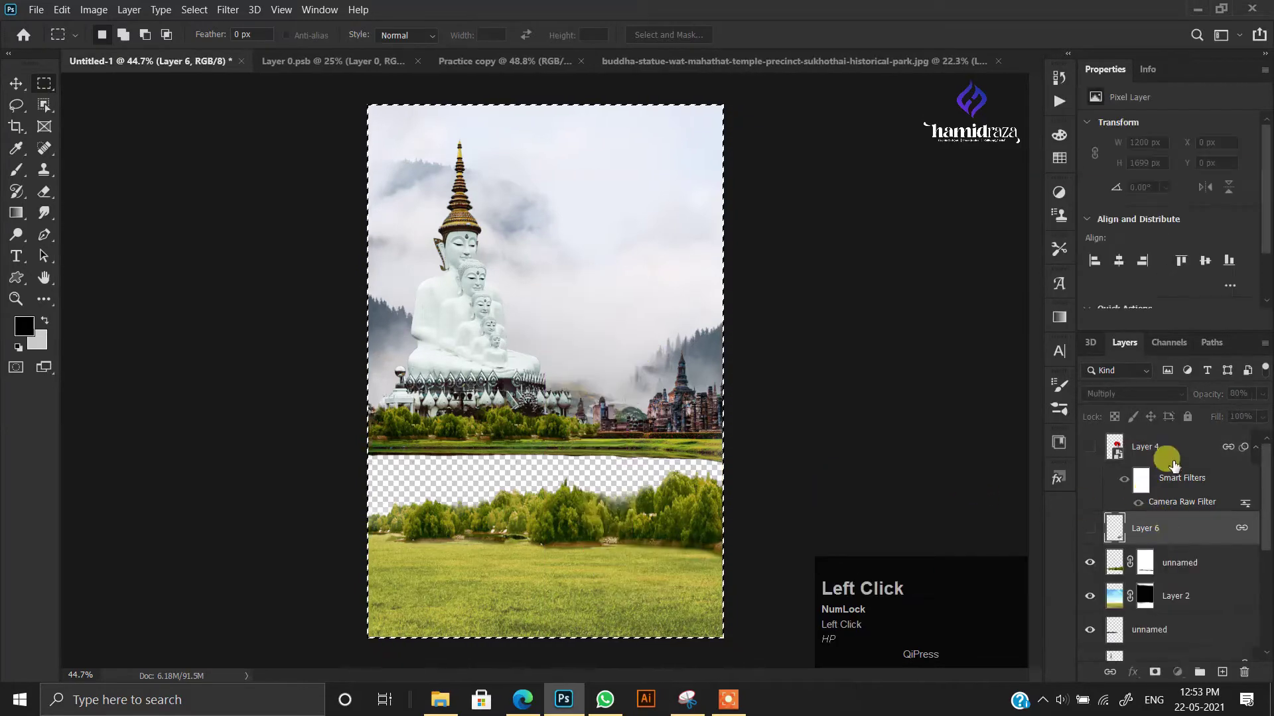
left_click(1173, 457)
left_click(1168, 562)
key("ctrl+shift+alt+e")
key("ctrl+d")
- Delete the lower 586 px of the stamped Layer 7 across the full canvas width, and deselect
left_click_drag(792, 647, 251, 465)
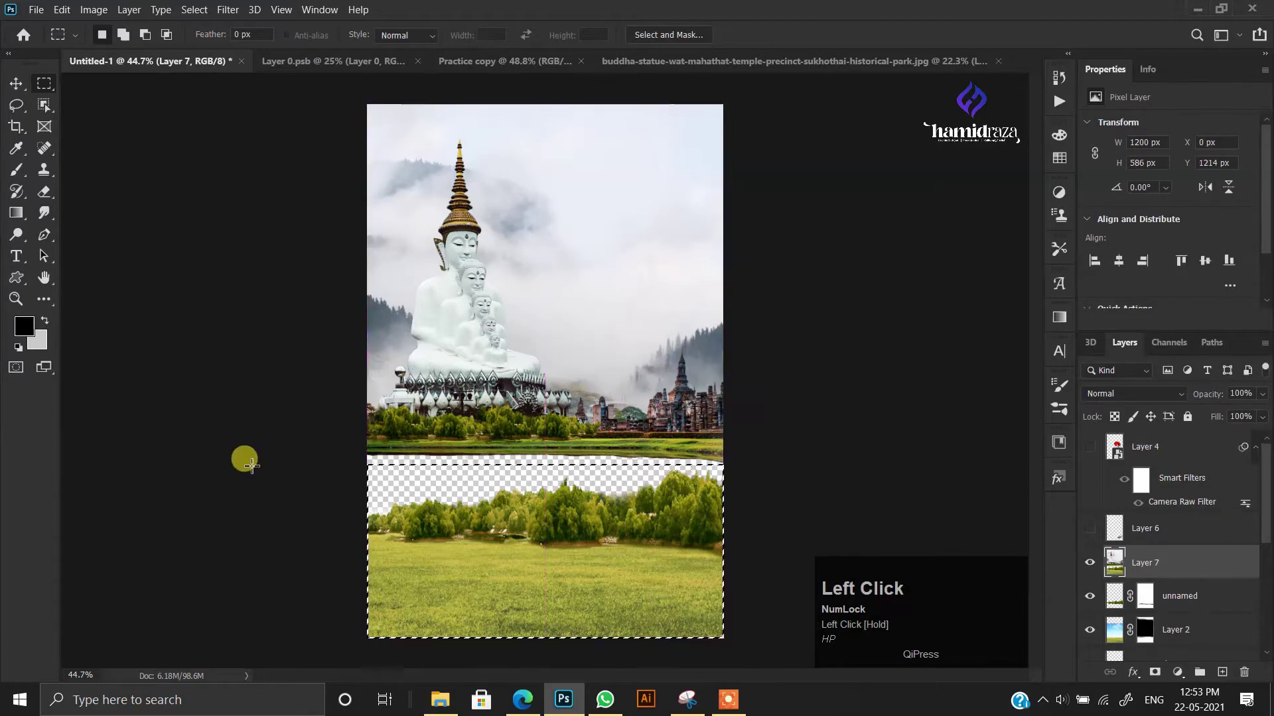
key("BackSpace")
key("ctrl+d")
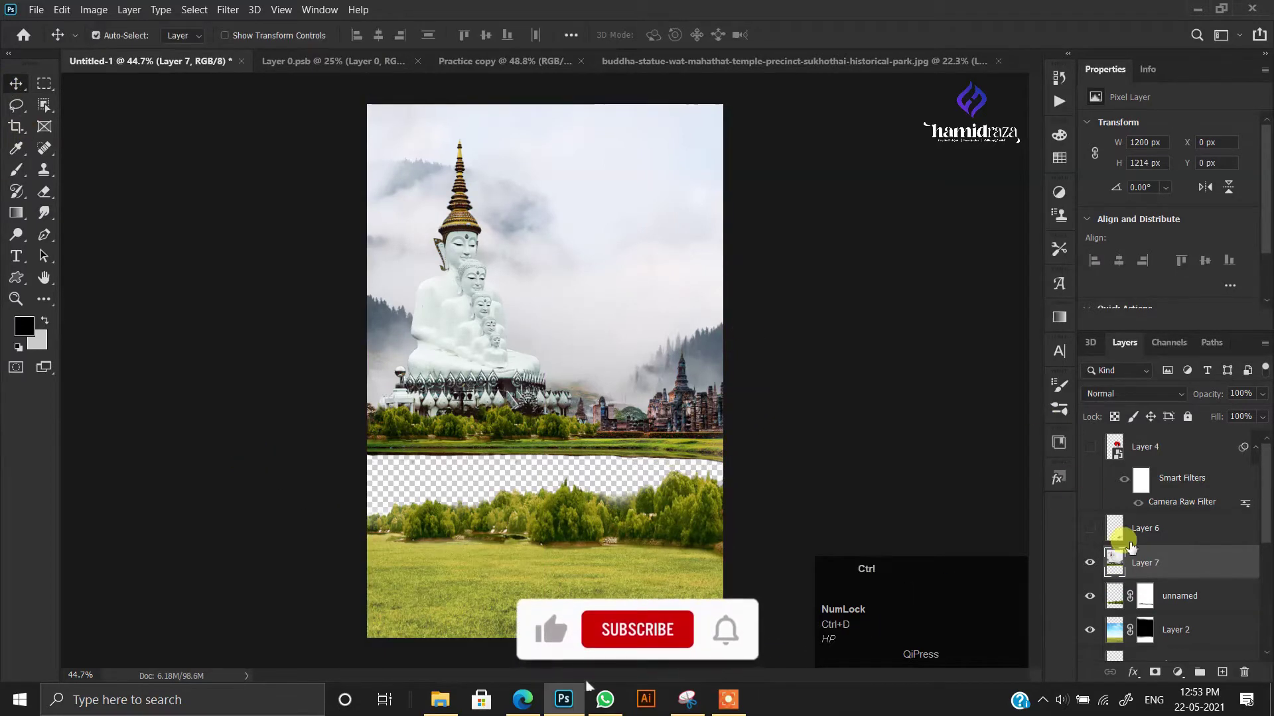
- Flip Layer 7 vertically and place it below the riverbank as a mirrored reflection of the temple scene
key("ctrl+t")
right_click(519, 319)
left_click(582, 609)
left_click_drag(548, 183, 548, 523)
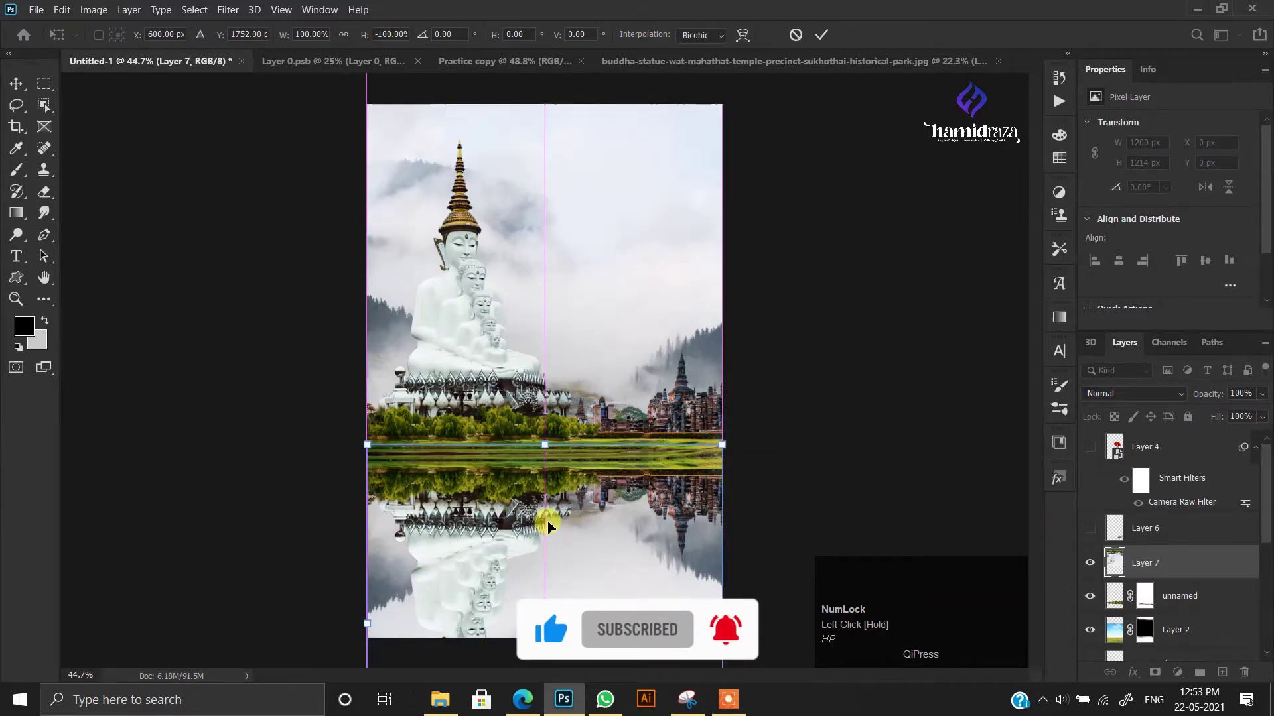
key("Return")
- Convert the mirrored Layer 7 to a smart object and move it up to Y 1119 px
scroll(563, 461, "up", 3)
right_click(1109, 506)
left_click(990, 214)
left_click_drag(531, 342, 526, 326)
- Send Layer 7 to the bottom of the stack just above Background and move the reflection up to Y 1032 px
scroll(1194, 540, "down", 3)
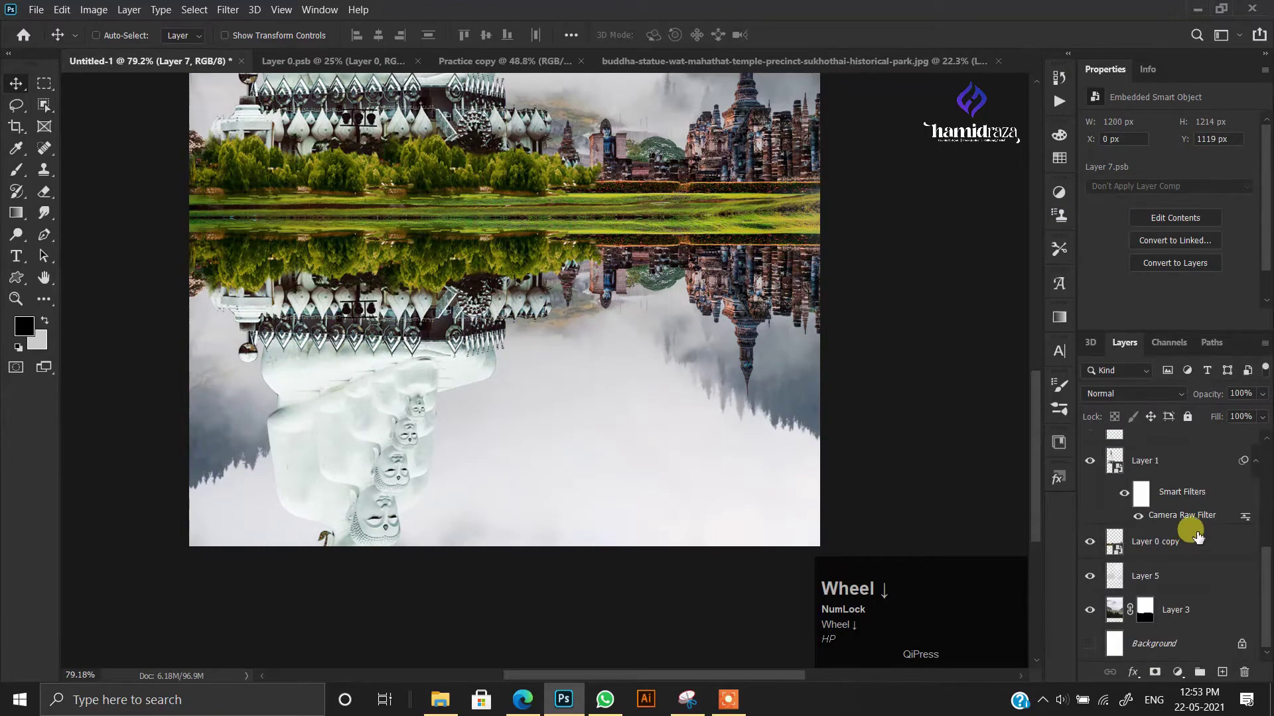
key("ctrl+shift+bracketleft")
key("ctrl+t")
left_click_drag(403, 318, 431, 331)
scroll(384, 349, "down", 2, "alt")
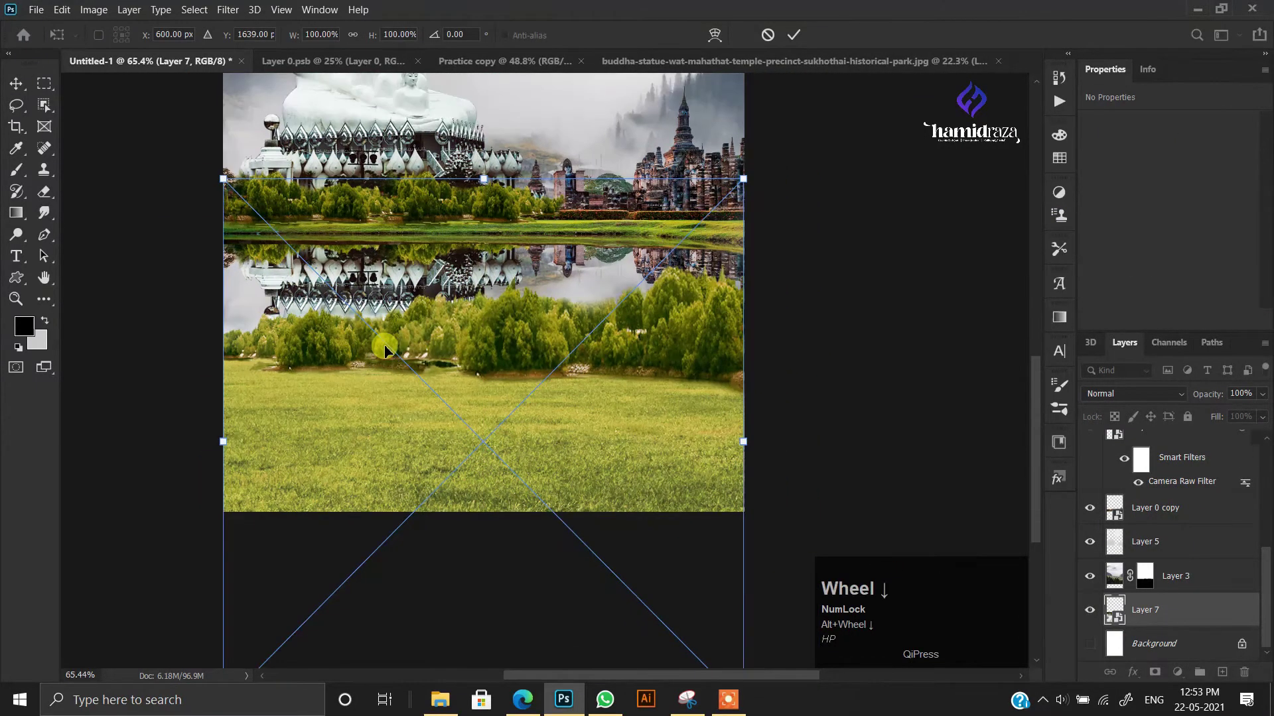
key("Return")
scroll(408, 330, "down", 1)
left_click(228, 9)
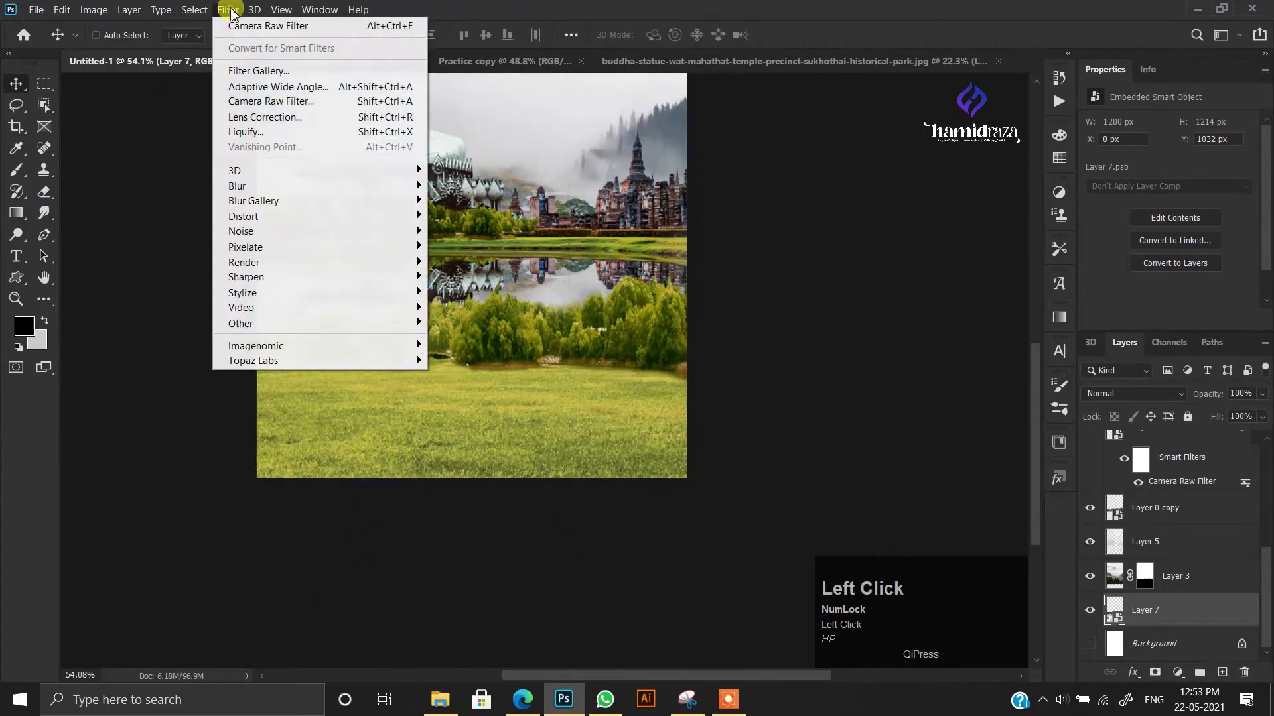
mouse_move(265, 216)
left_click(473, 232)
left_click(1035, 282)
left_click(228, 9)
mouse_move(270, 287)
left_click(457, 287)
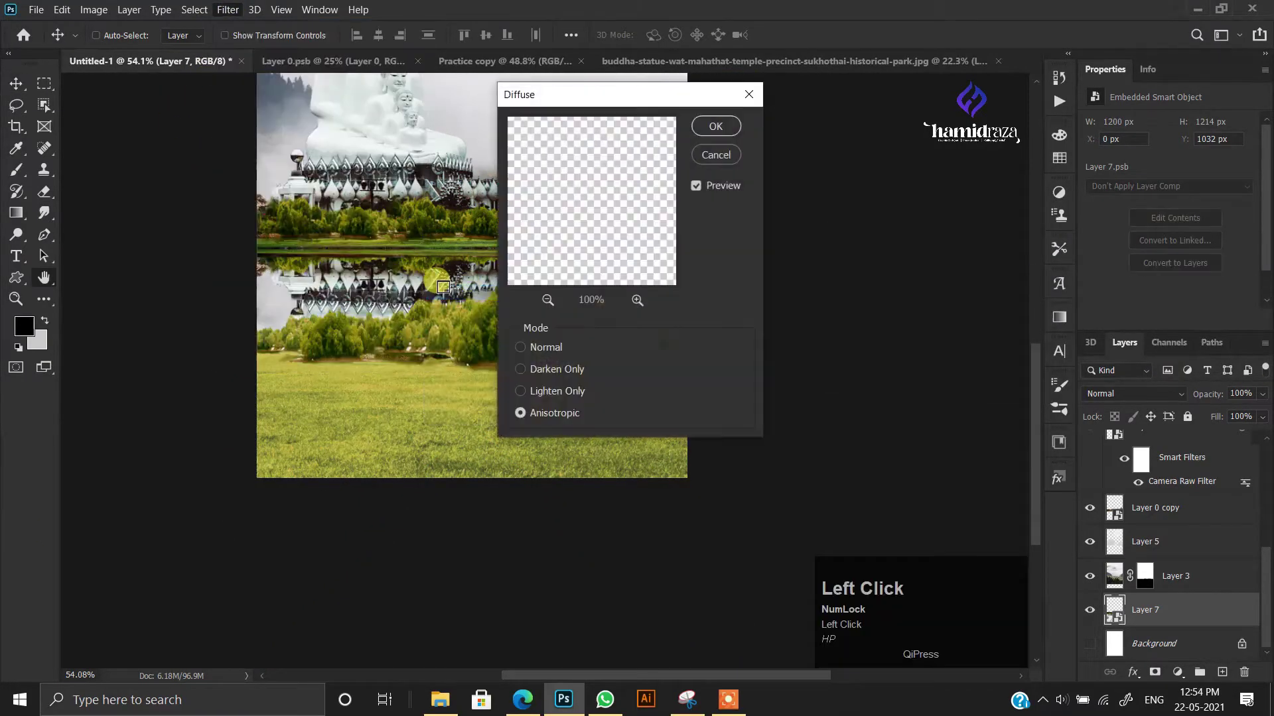
left_click(720, 151)
- Apply the Displace filter to Layer 7 with horizontal scale 5, vertical scale 20, Stretch To Fit, Repeat Edge Pixels and a water displacement map
left_click(227, 10)
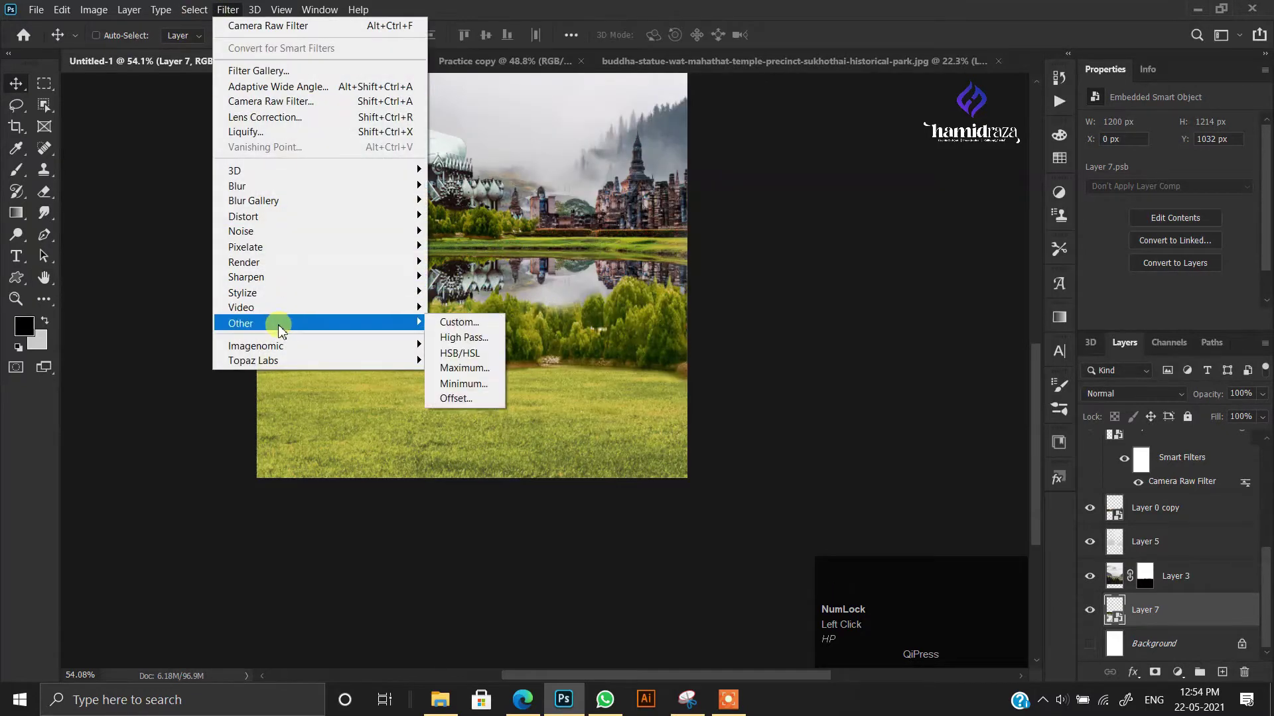
mouse_move(277, 222)
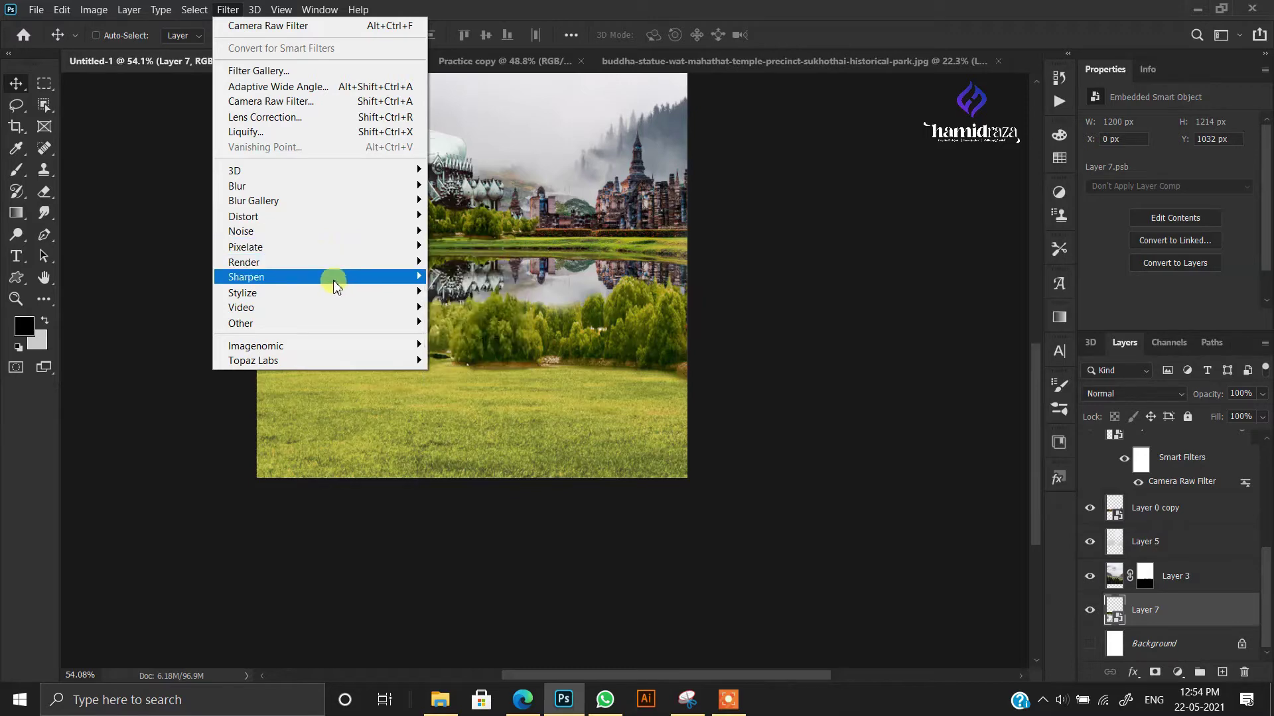
mouse_move(331, 302)
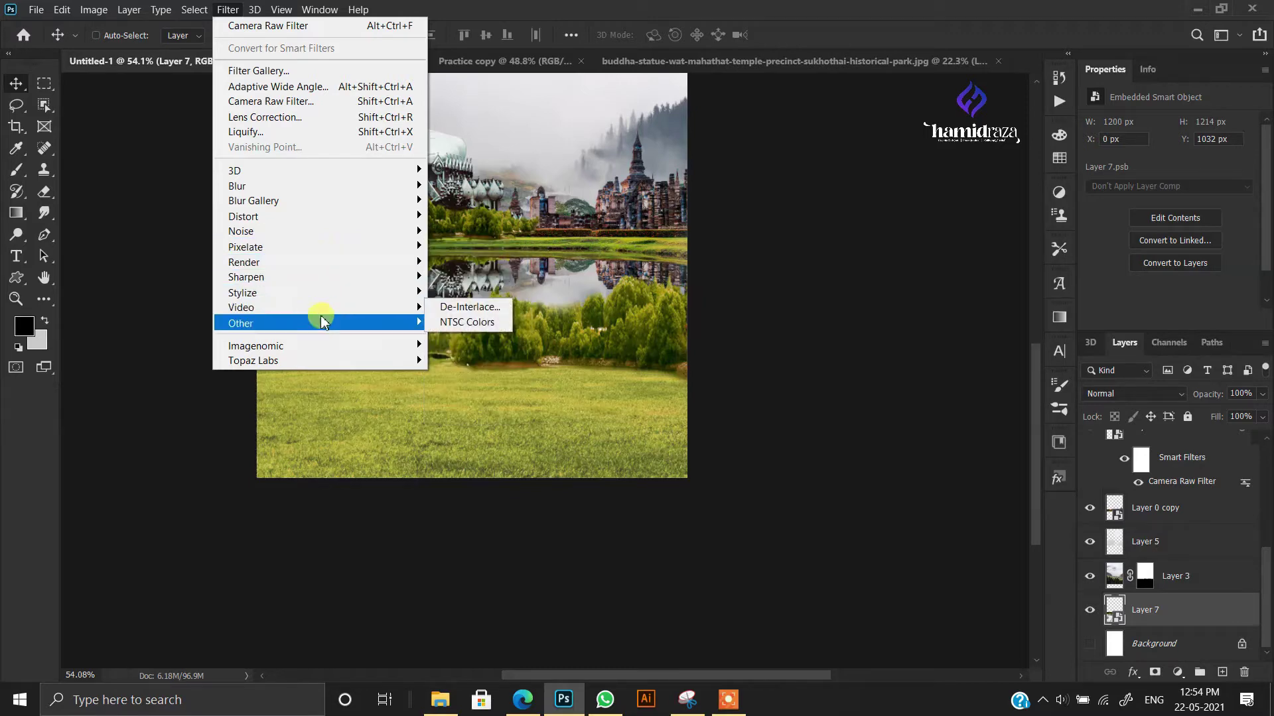
left_click(458, 219)
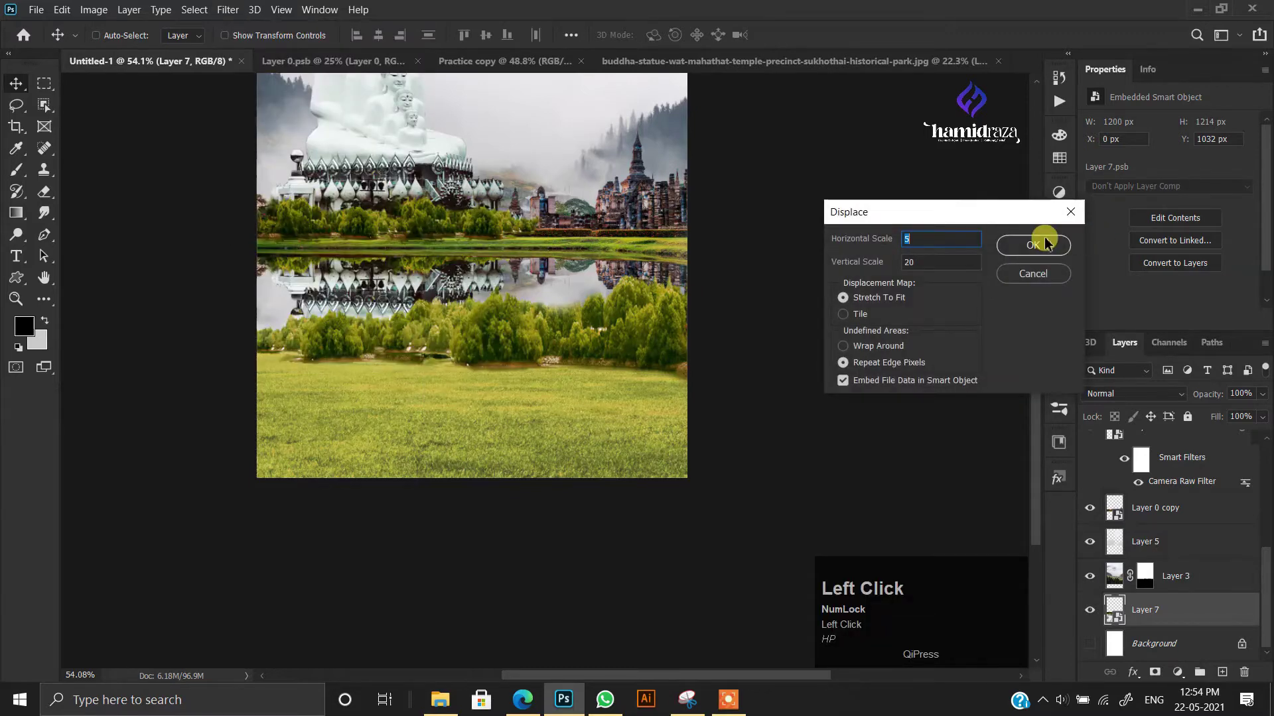
left_click(1032, 245)
left_click(205, 134)
left_click(497, 370)
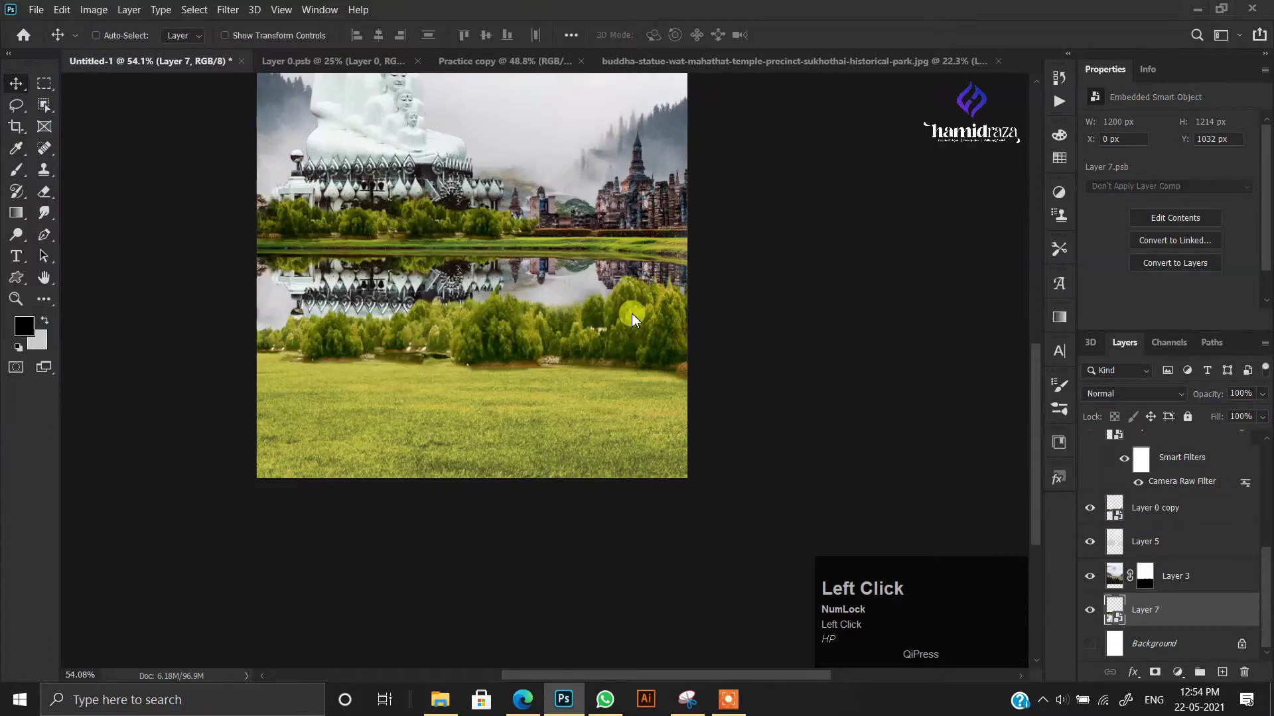
- Try a different vertical scale in Layer 7's Displace filter, and set it back to 20 with the displacement map reapplied
scroll(462, 268, "up", 5)
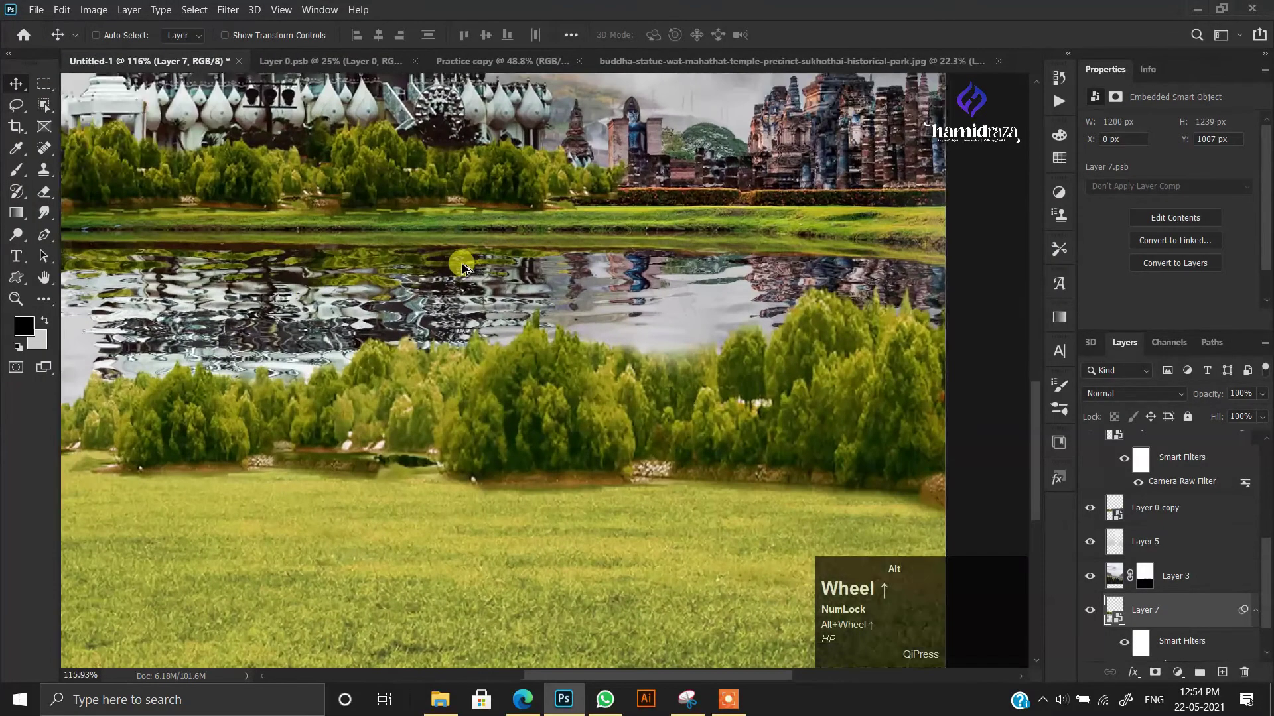
scroll(504, 311, "down", 2)
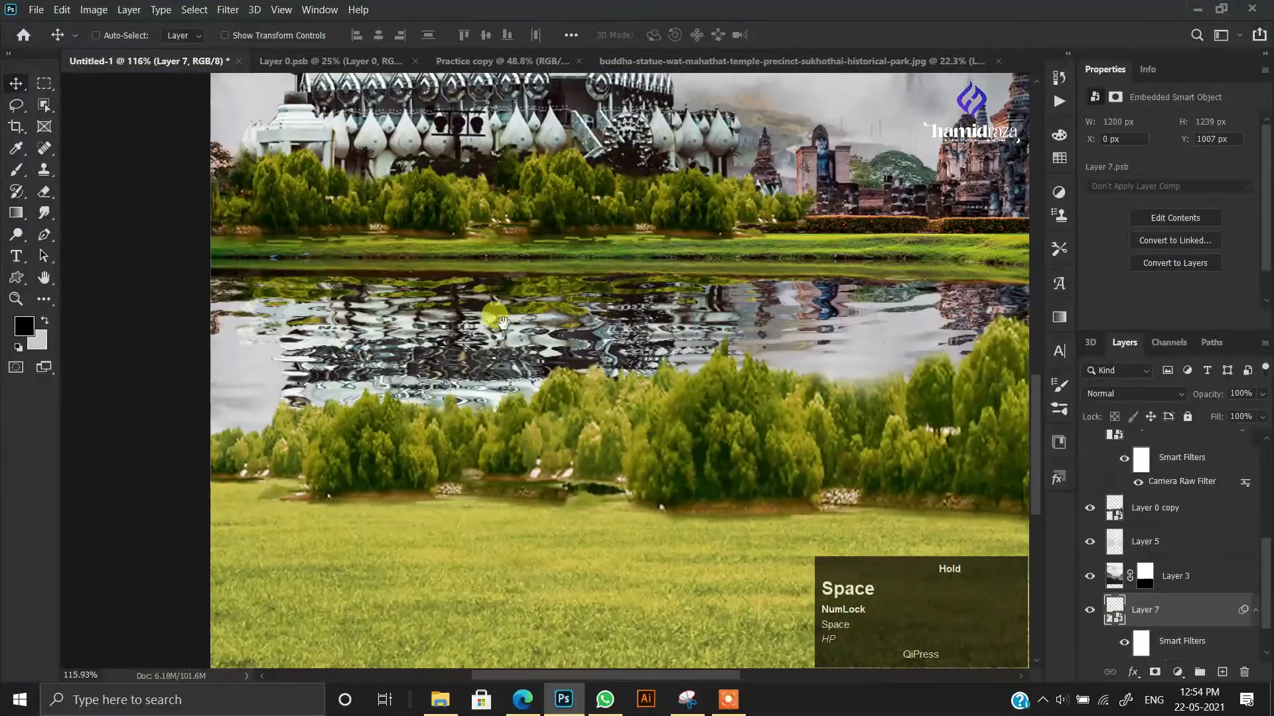
scroll(1165, 588, "down", 2)
double_click(1162, 617)
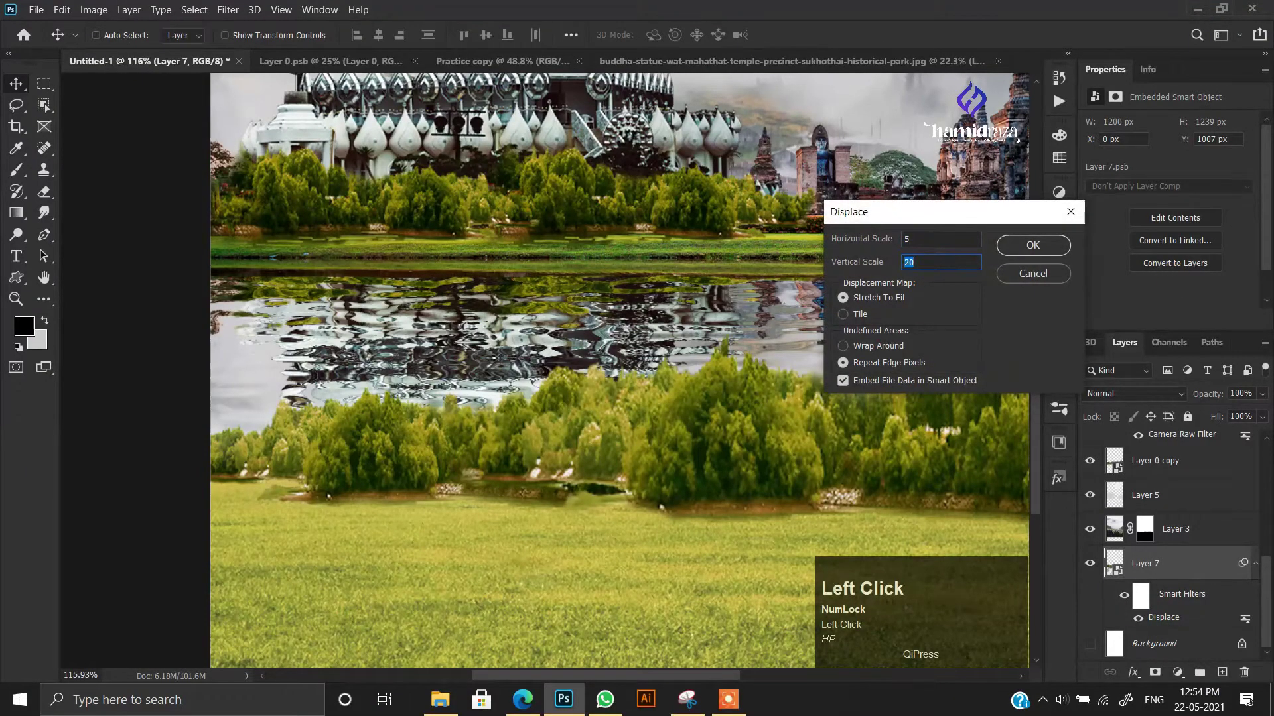
left_click(1002, 254)
left_click(232, 139)
left_click(497, 371)
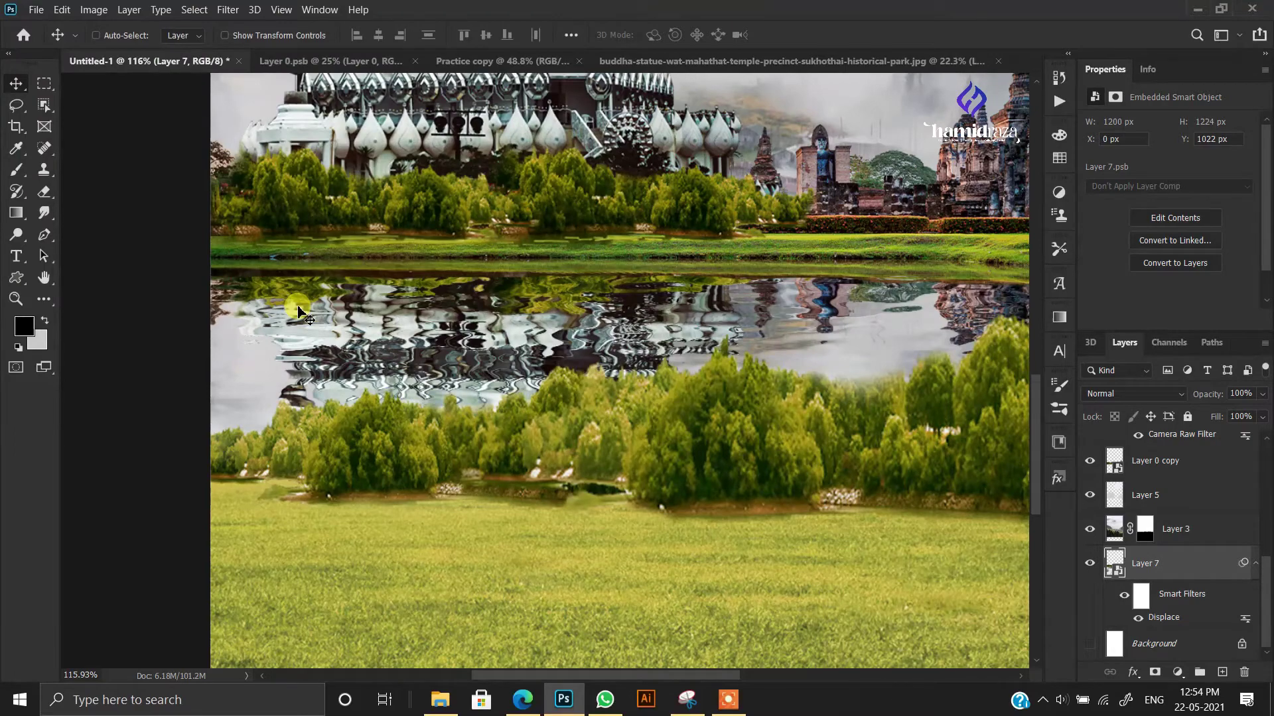
double_click(1156, 624)
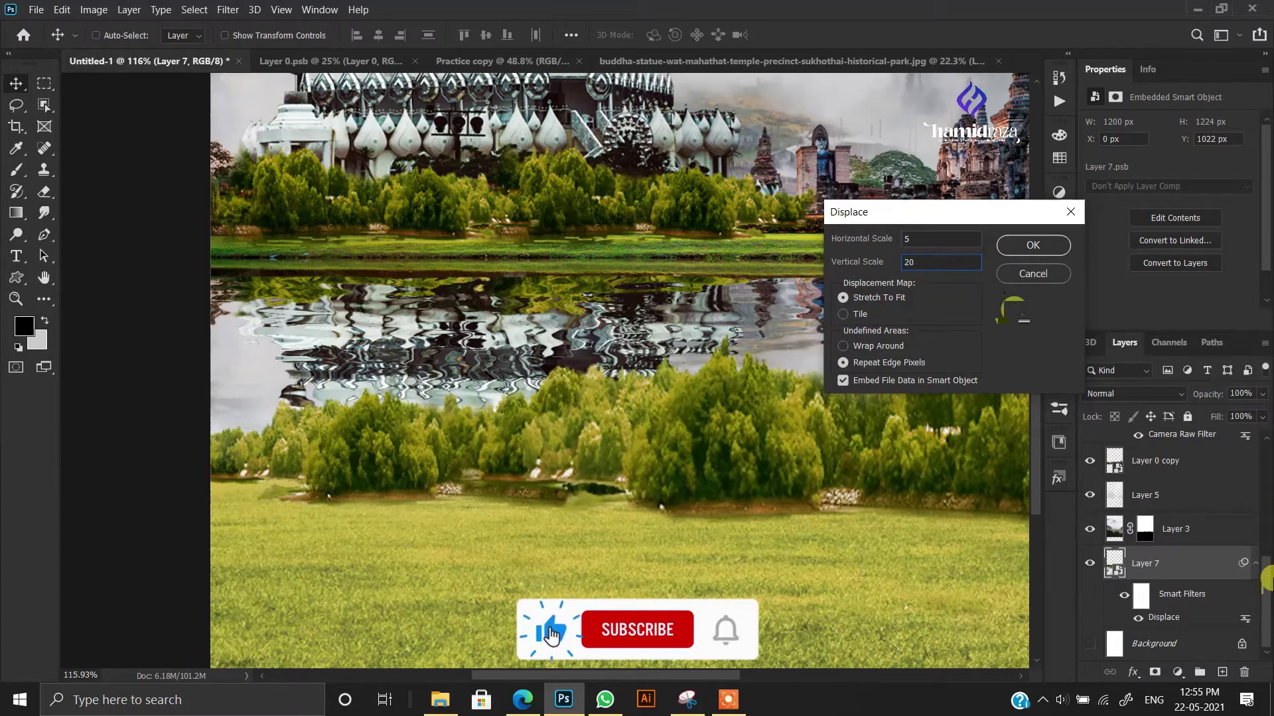
left_click(1033, 244)
double_click(170, 133)
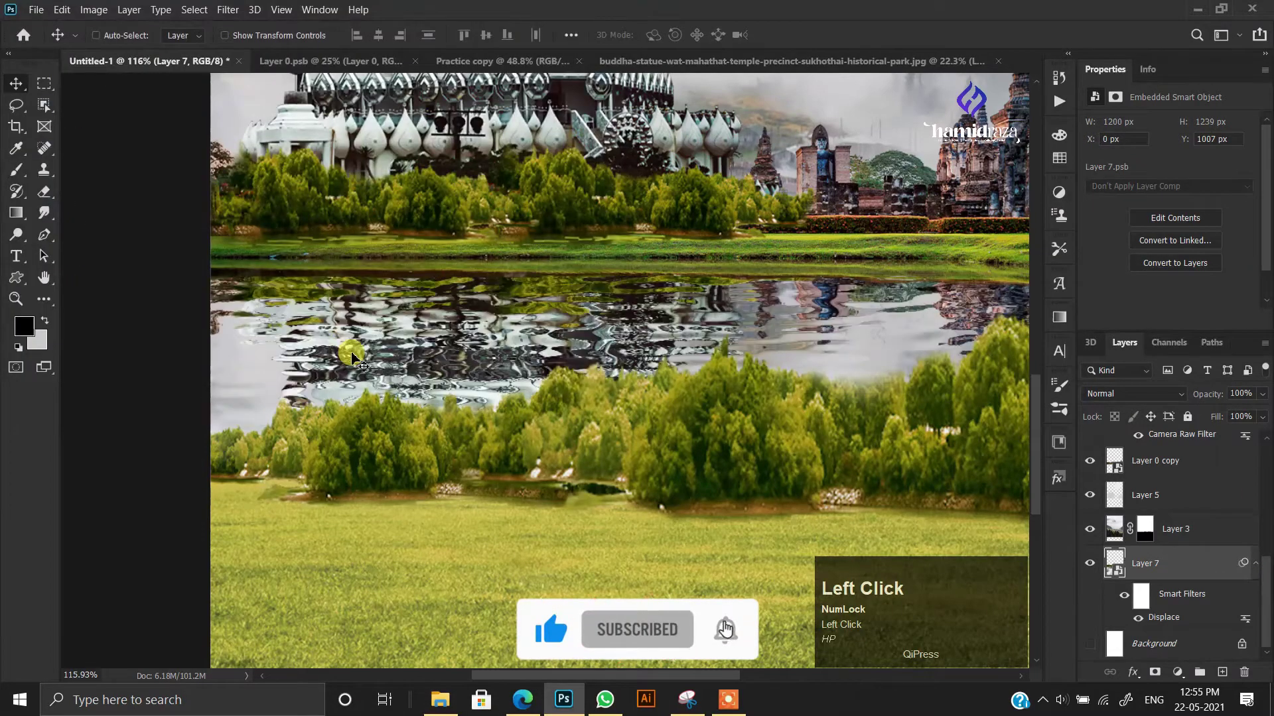
- Set the horizontal scale of Layer 7's Displace filter to 10 and reapply the displacement map
double_click(1138, 619)
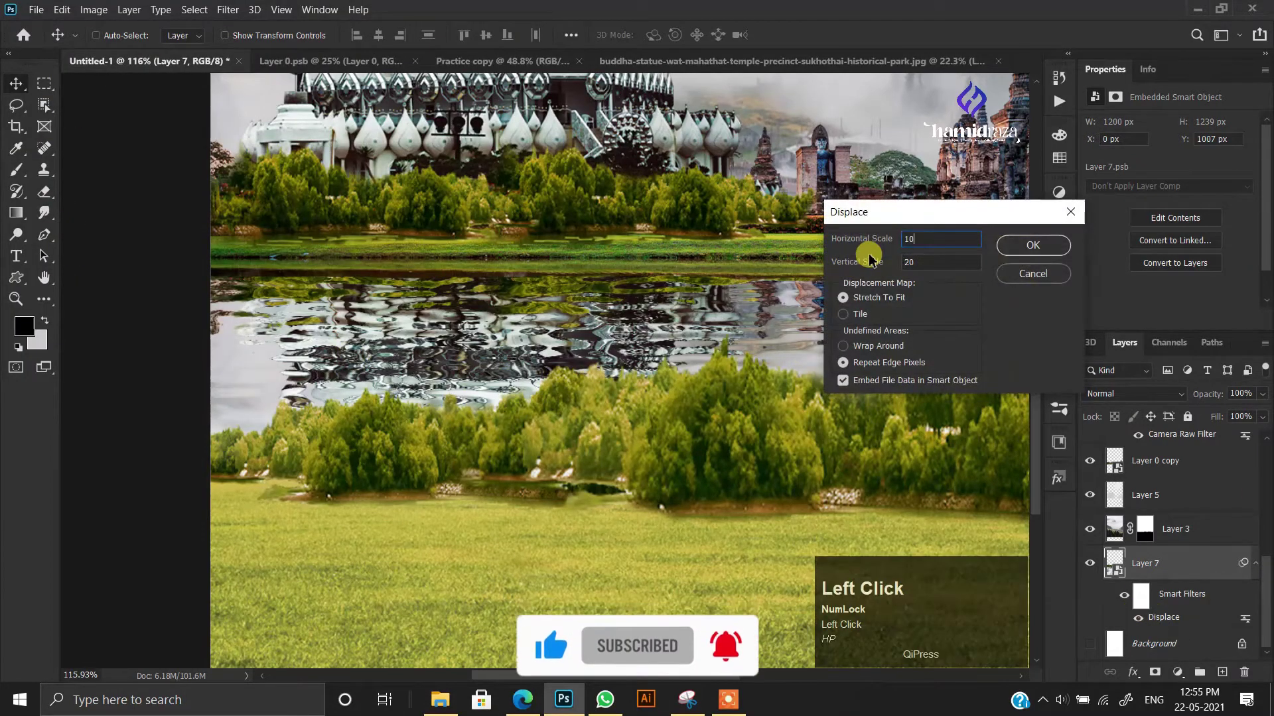
left_click(1033, 245)
double_click(192, 140)
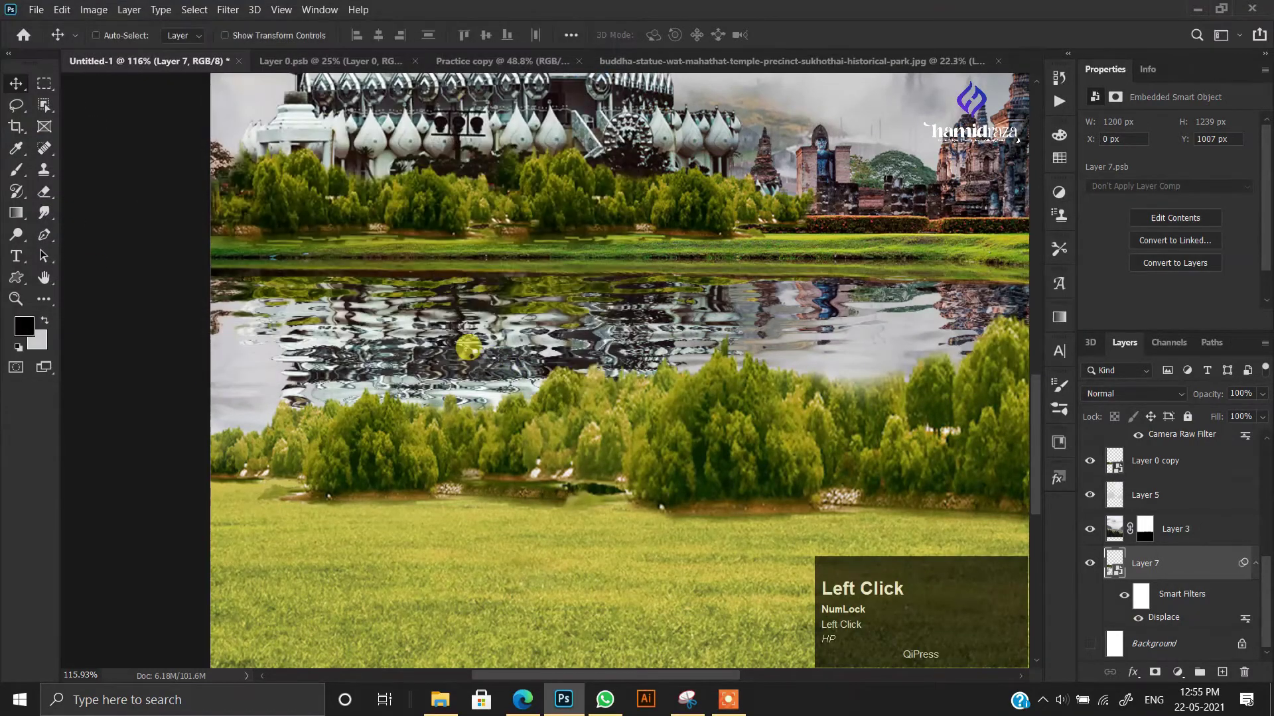
- Set the horizontal scale of Layer 7's Displace filter to 15 and apply the filter
double_click(1165, 621)
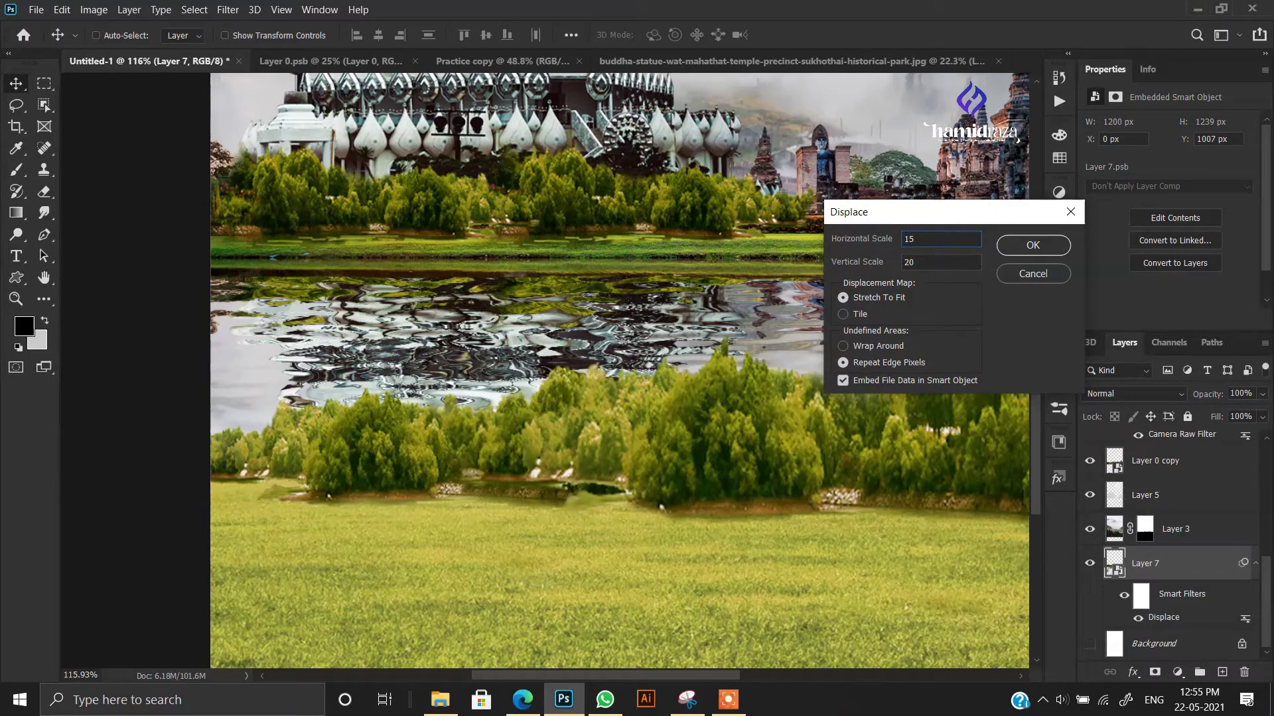
type("15")
left_click(1032, 244)
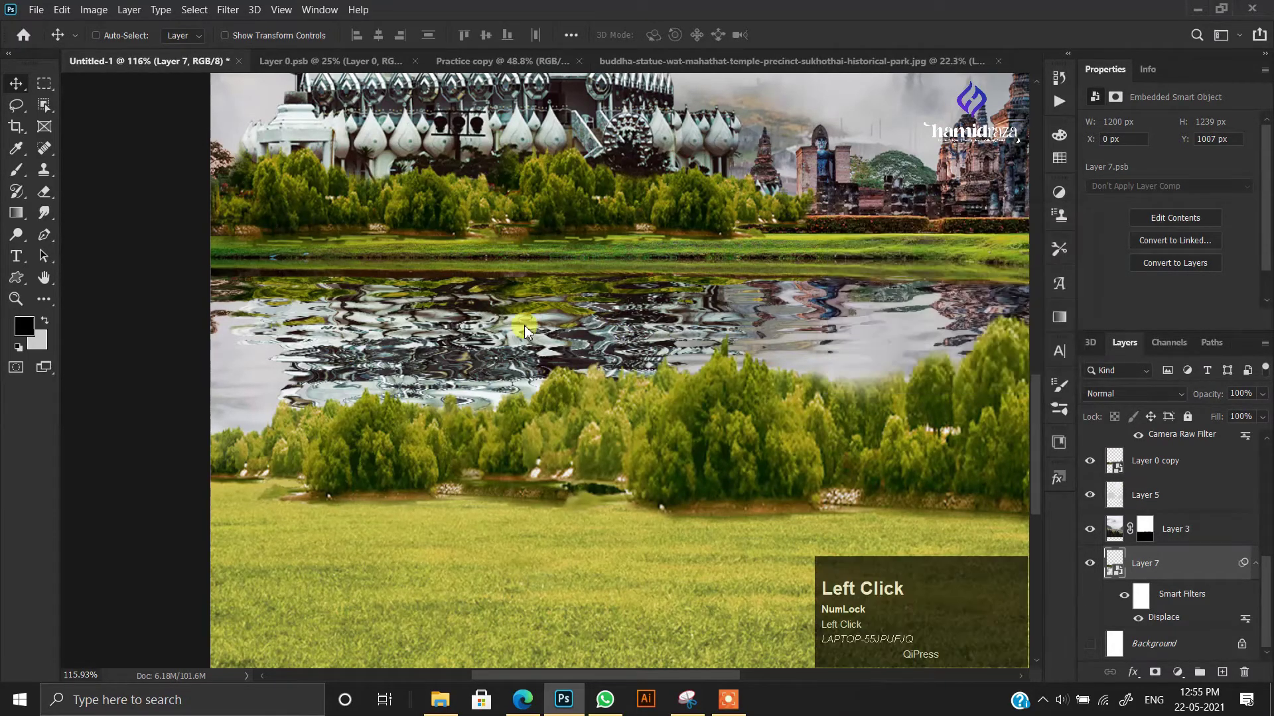
- Compare the water reflection with and without the displacement, up close and in the whole composition
left_click(188, 136)
left_click(500, 369)
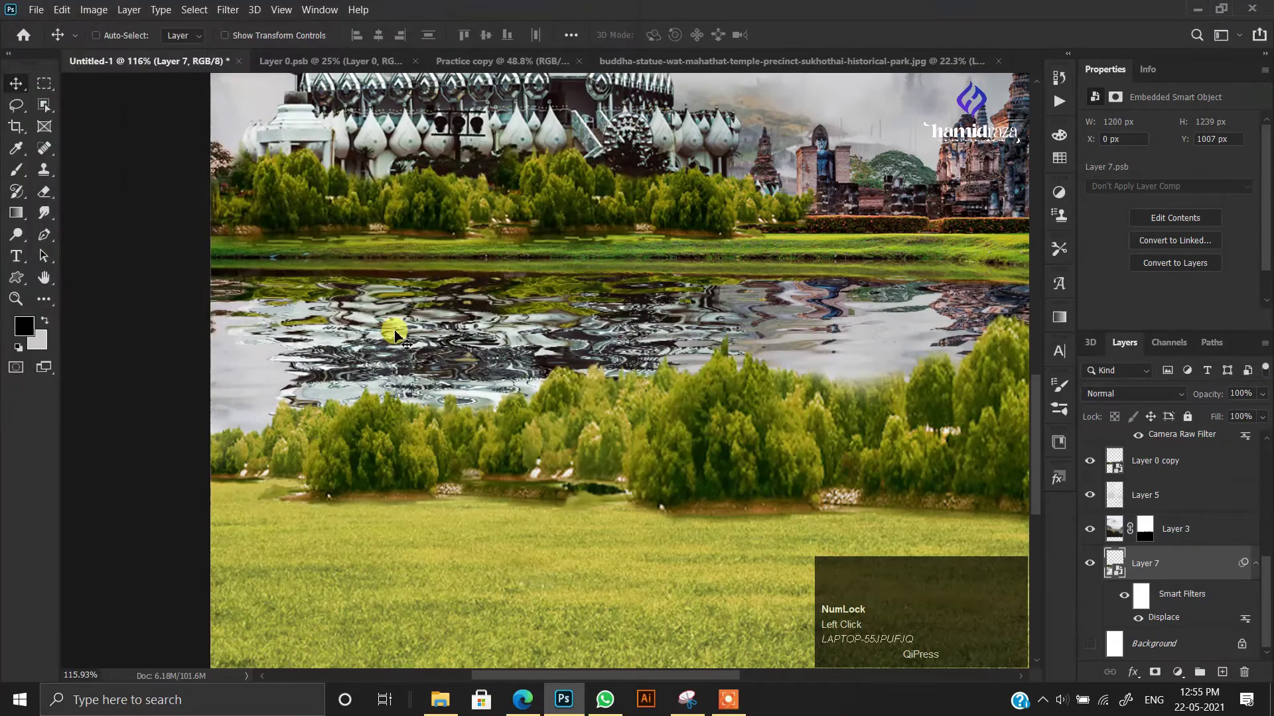
key("ctrl+z")
scroll(564, 362, "down", 2)
scroll(563, 361, "down", 6)
scroll(539, 425, "up", 3)
left_click_drag(523, 485, 520, 479)
scroll(1157, 610, "up", 2)
scroll(1159, 618, "down", 2)
- Add a new layer above Layer 7 and fill it with a medium blue
left_click(1221, 673)
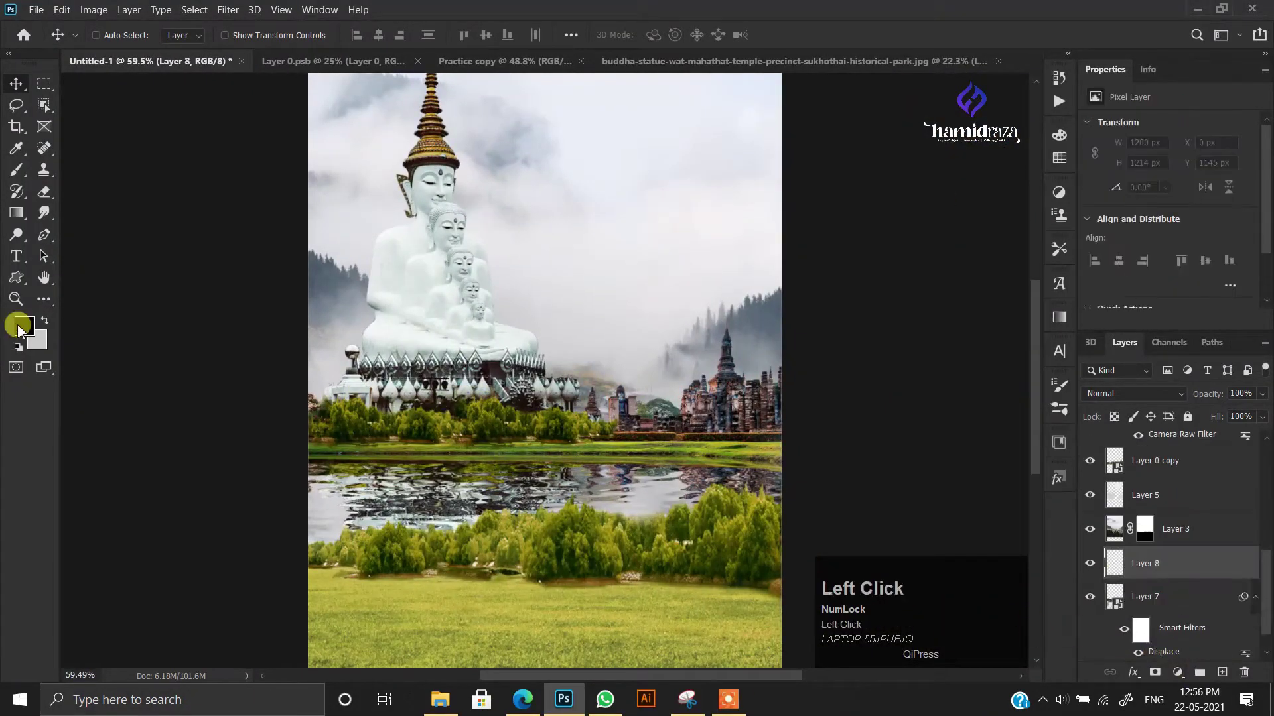
left_click(24, 326)
left_click(785, 274)
left_click(1013, 217)
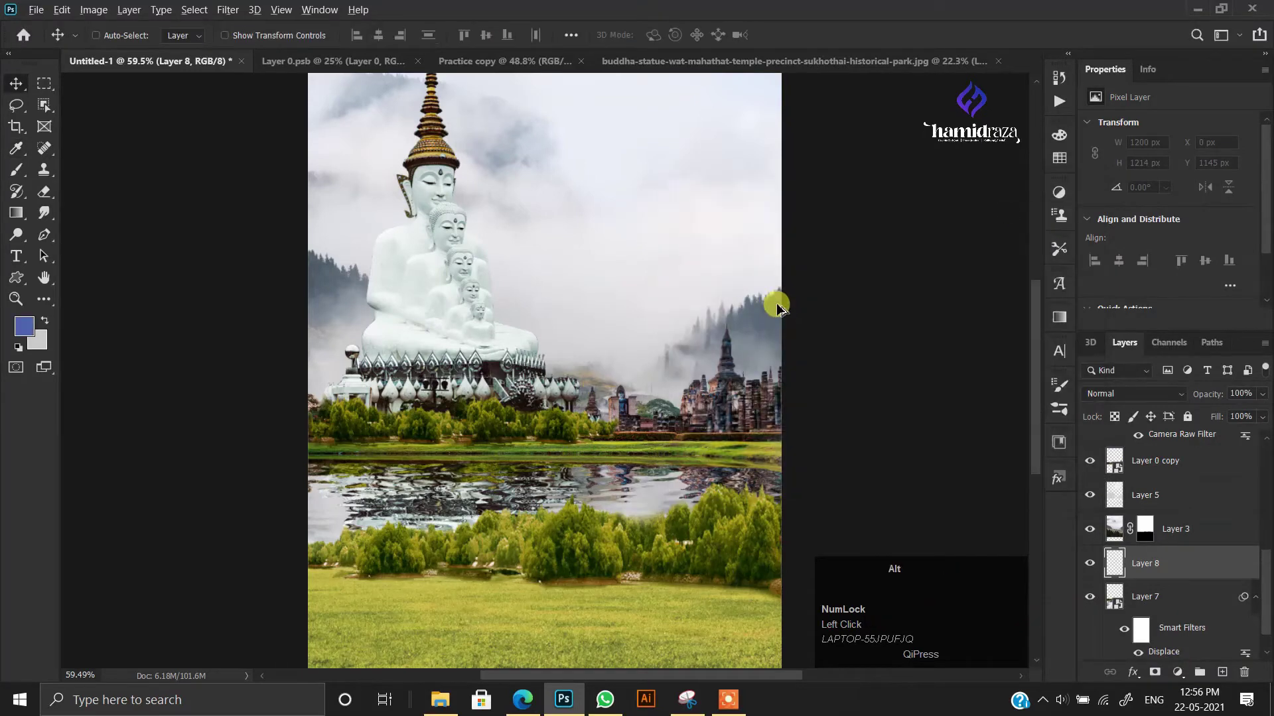
key("alt+BackSpace")
- Try several blend modes on the blue Layer 8 and settle on Overlay
left_click(1134, 393)
left_click(1117, 265)
key("Down")
key("Down")
key("Down")
key("Down")
key("Down")
key("Down")
key("Down")
key("Down")
key("Down")
key("Down")
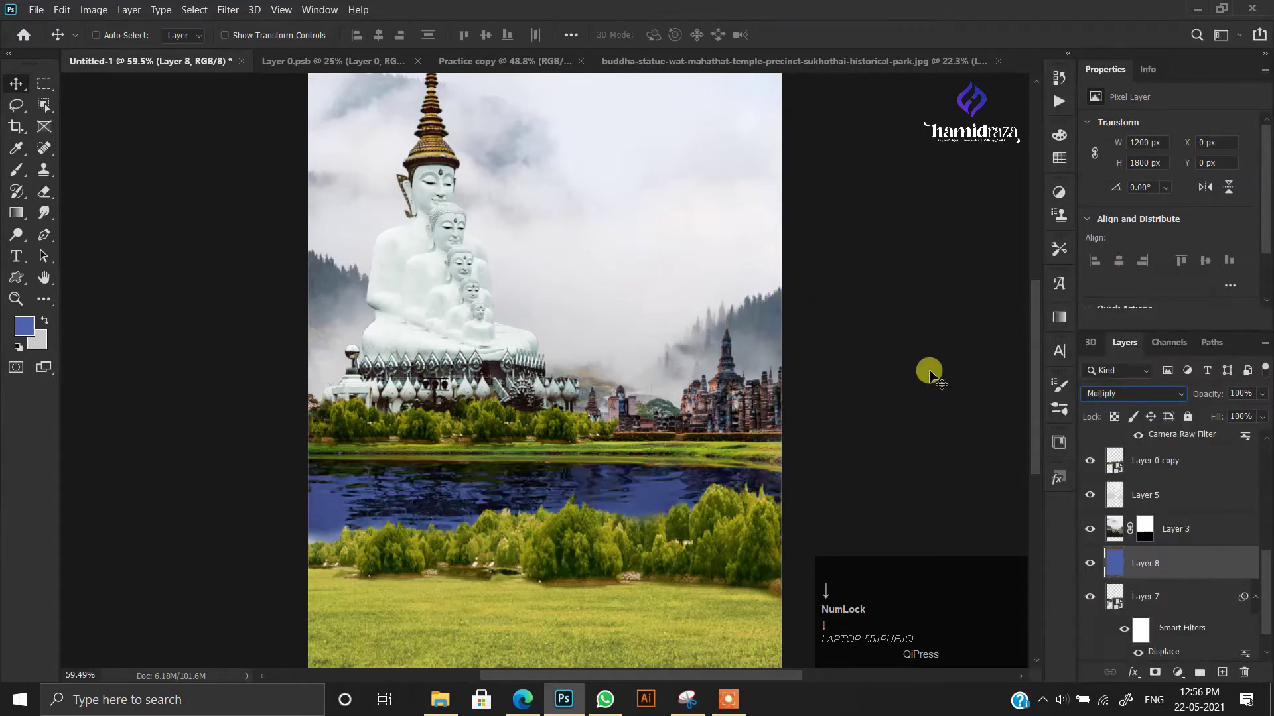
key("Down")
key("Down")
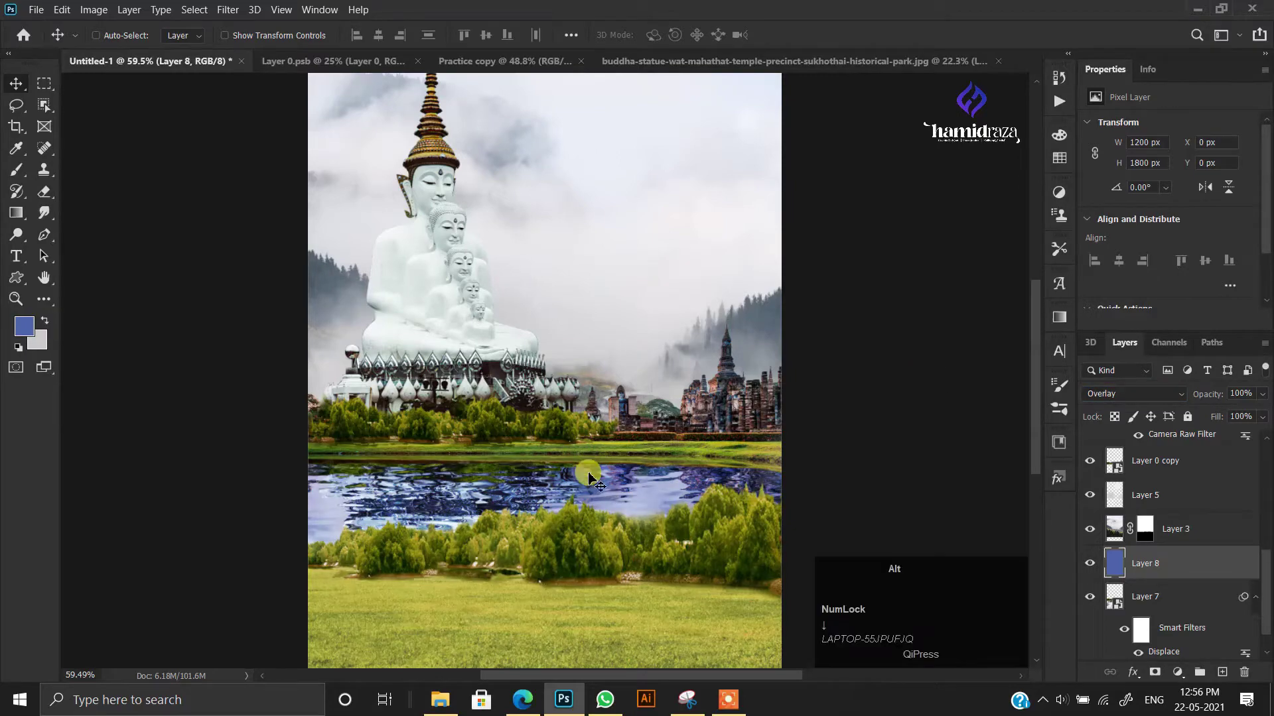
- Compare Soft Light with Overlay on Layer 8, keep Overlay and set the layer's opacity to 80%
scroll(469, 492, "up", 5)
scroll(435, 446, "down", 2)
left_click(435, 447)
scroll(473, 527, "down", 2)
scroll(473, 527, "down", 2)
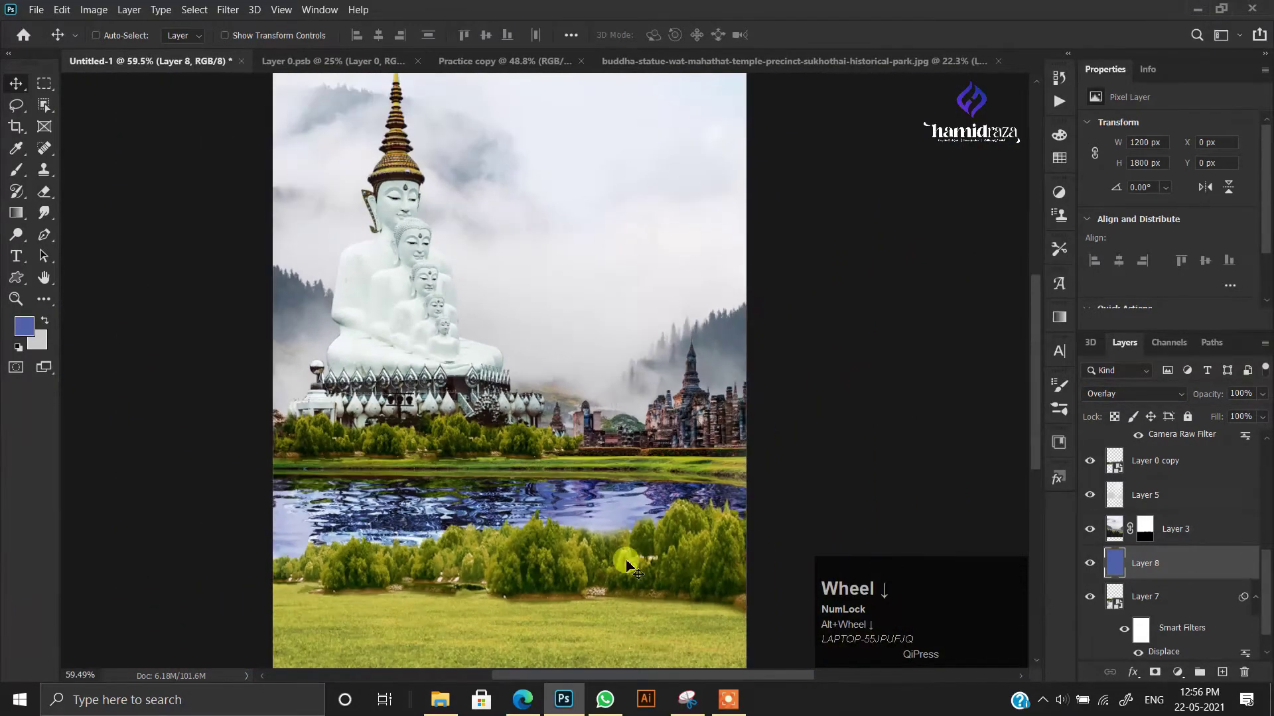
scroll(496, 453, "down", 2)
scroll(496, 453, "up", 1)
left_click(1141, 394)
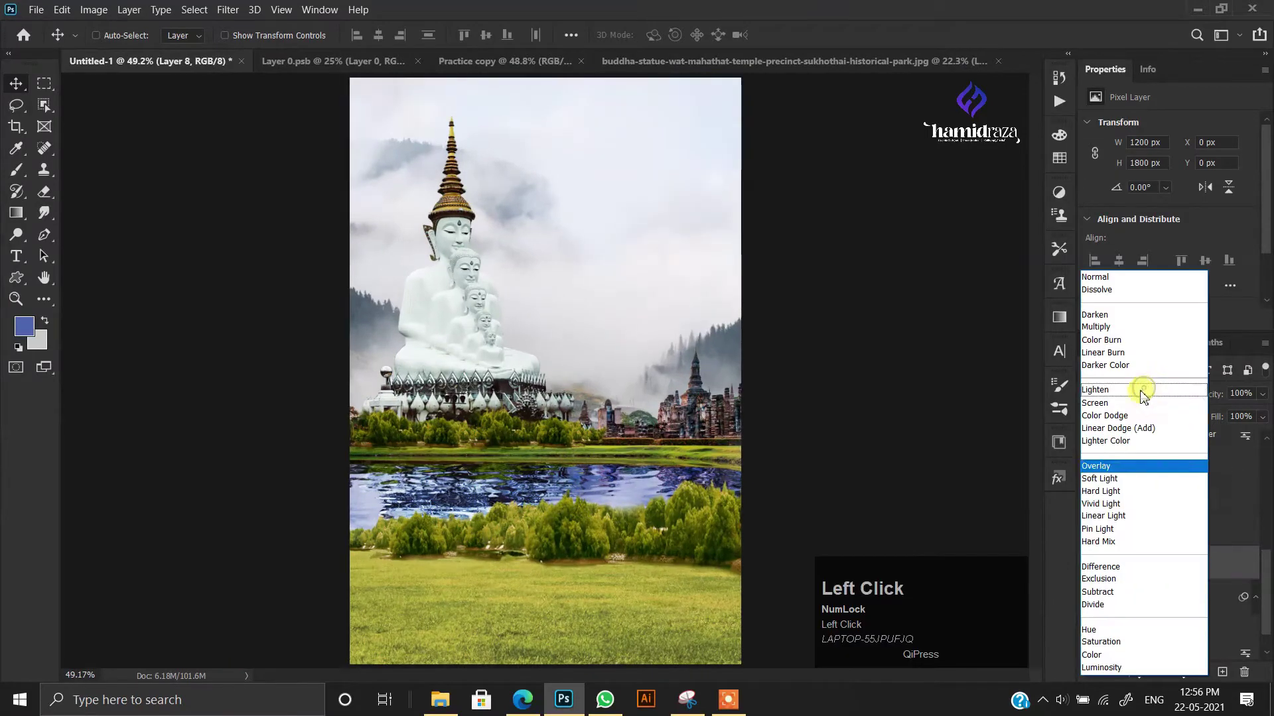
left_click(1112, 478)
scroll(512, 506, "up", 3)
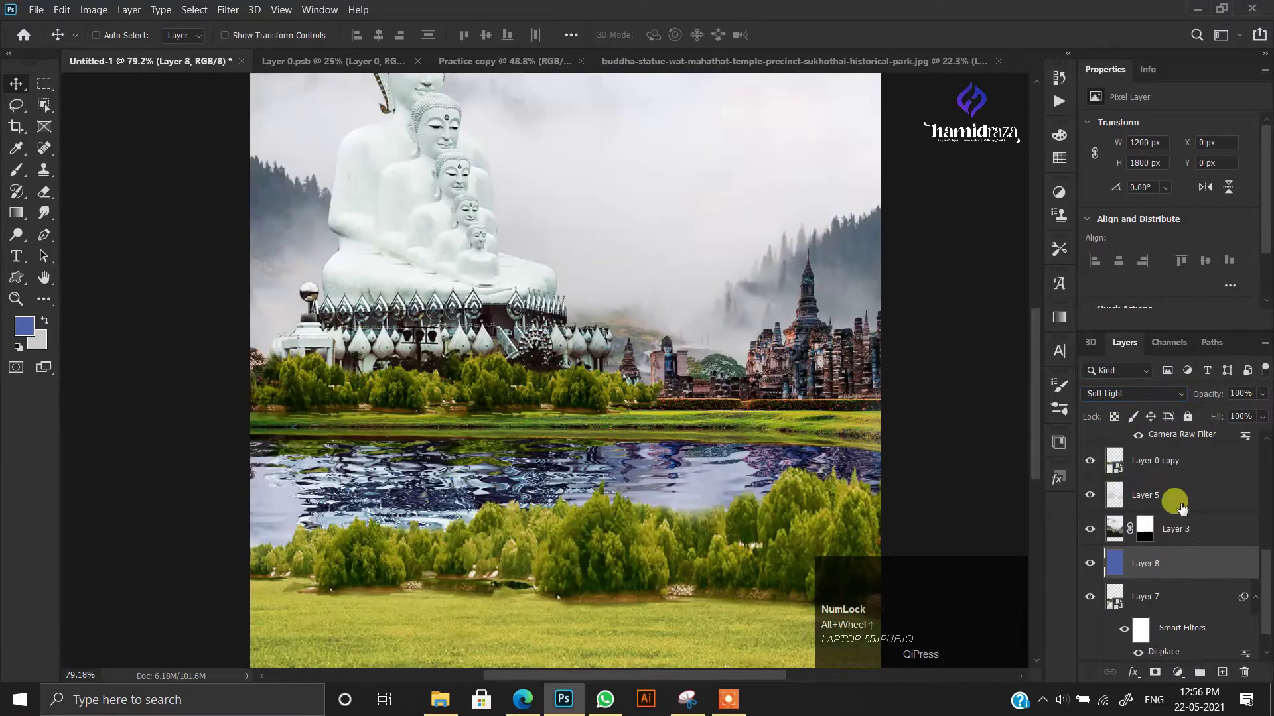
key("7")
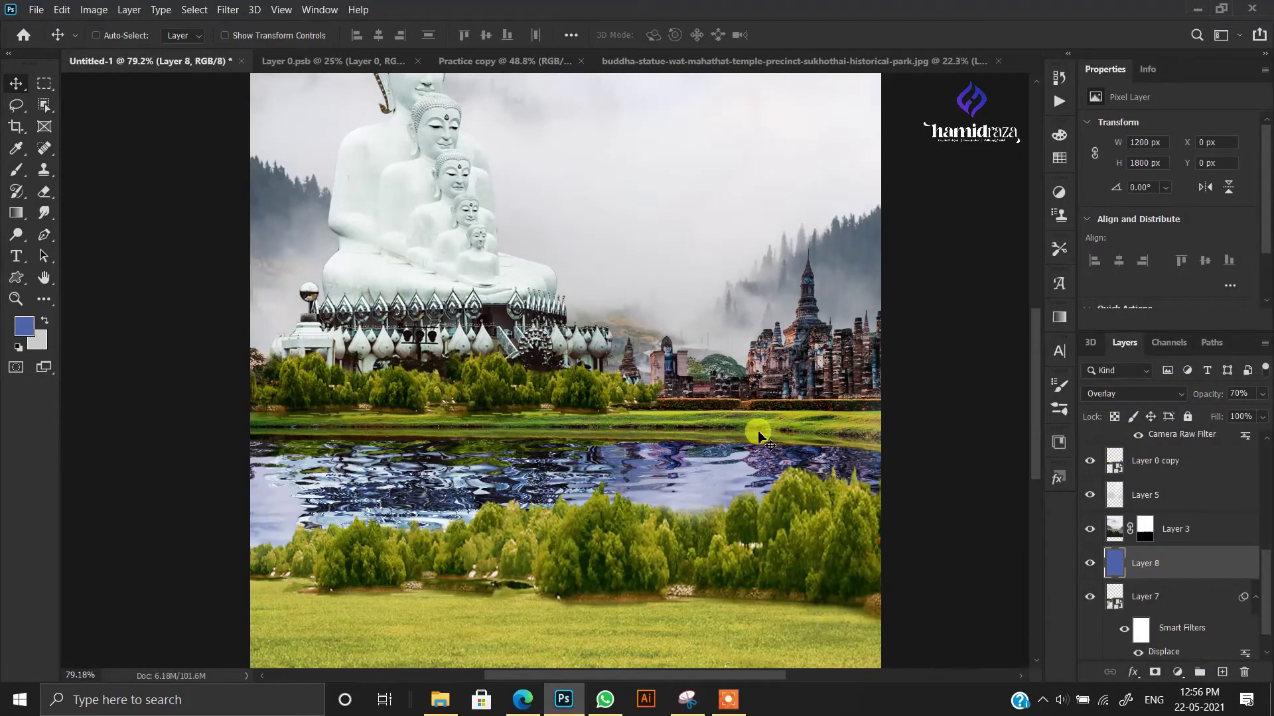
scroll(490, 381, "down", 6)
scroll(491, 382, "up", 1)
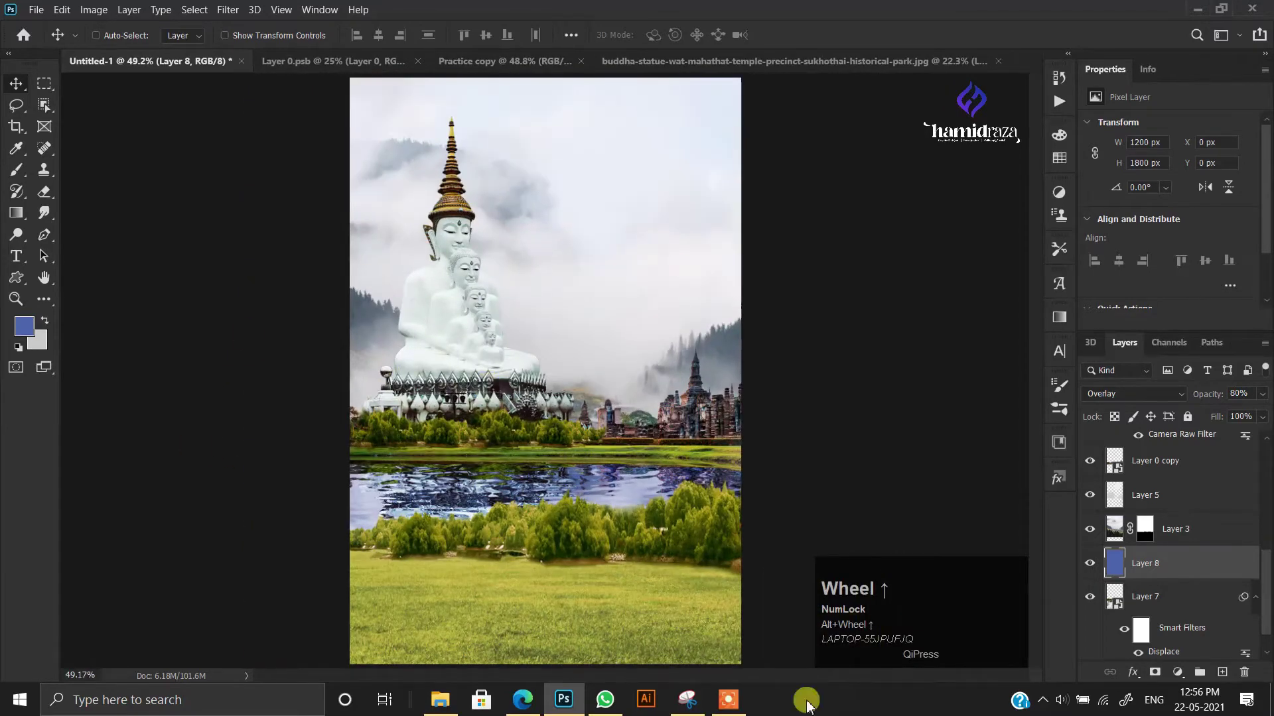
- Show the umbrella woman in the composite again and select Layer 4
scroll(1178, 559, "up", 5)
left_click(1090, 528)
scroll(456, 306, "down", 1)
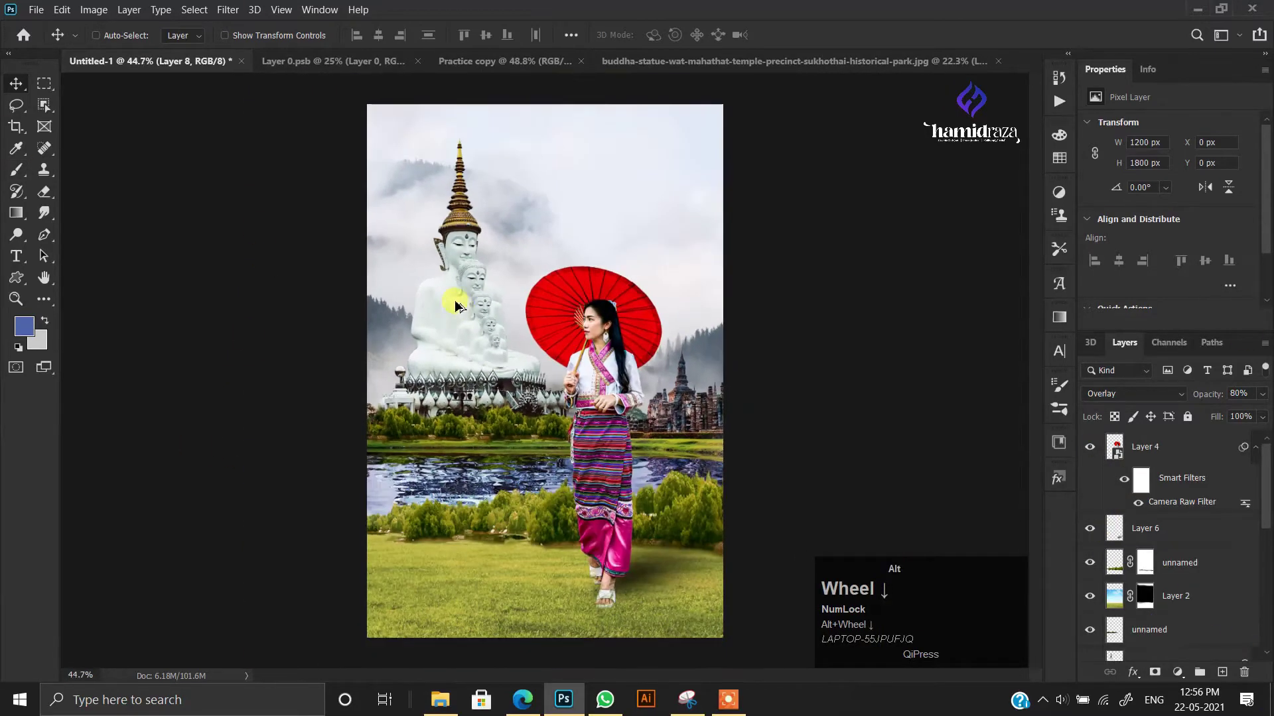
left_click(1137, 446)
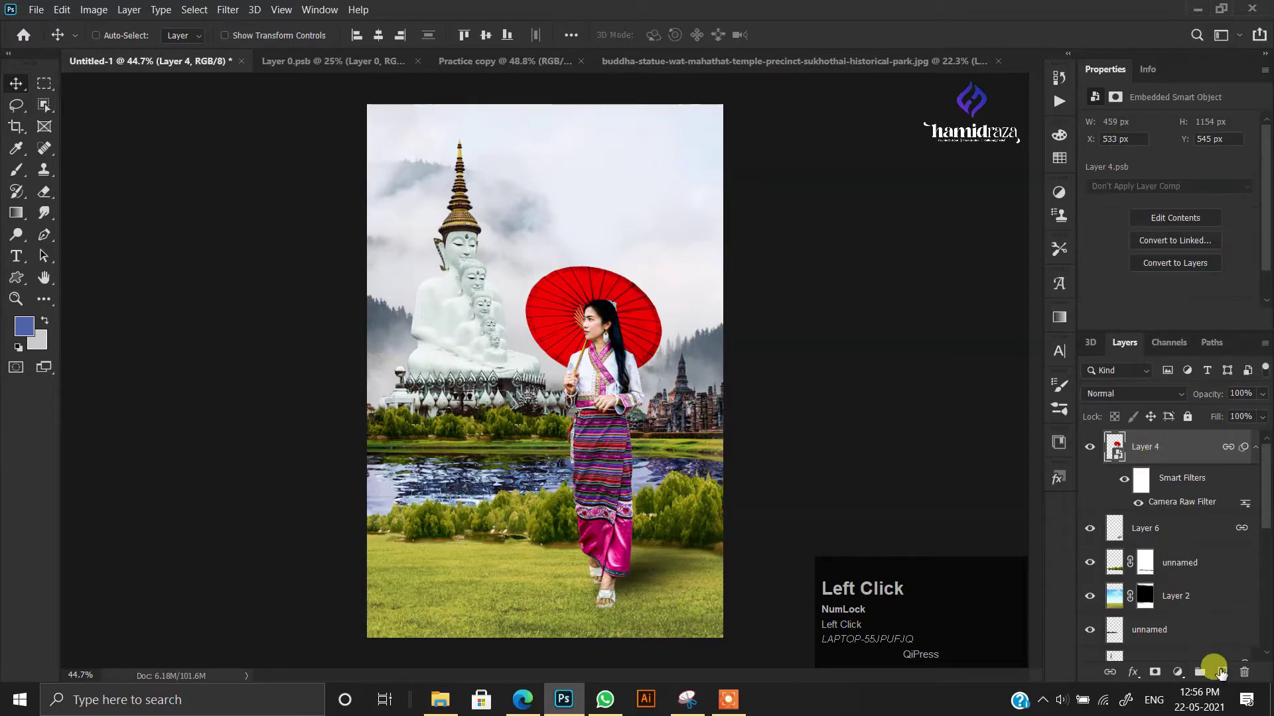
- Close the Layer 0.psb document and hide the artwork covering the text in the Practice copy document
left_click(260, 57)
left_click(412, 58)
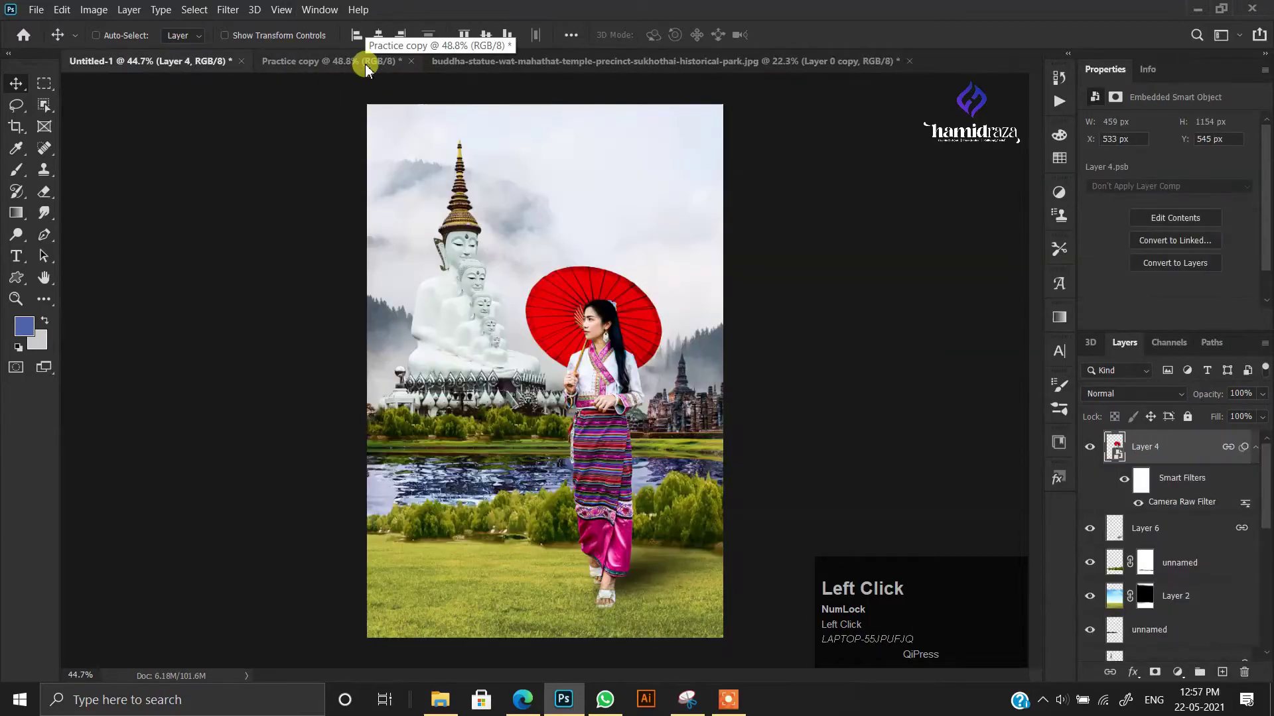
left_click(402, 59)
right_click(529, 268)
left_click(563, 264)
scroll(652, 329, "up", 3, "alt")
left_click(1090, 446)
- Copy the Happy, Buddha and Purnima text layers from Practice copy into Untitled-1, placing them in the sky above the umbrella
right_click(490, 275)
left_click(508, 284)
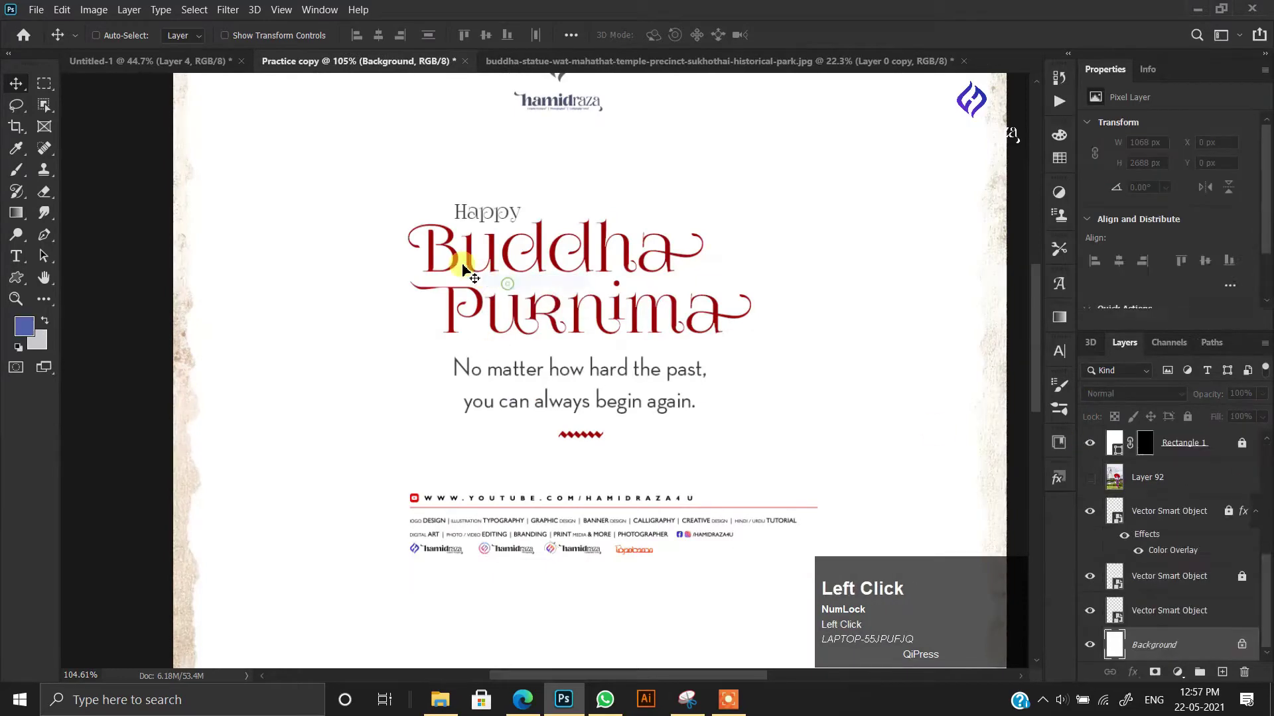
right_click(478, 272)
left_click(491, 277)
left_click(1171, 477)
scroll(1171, 478, "up", 2)
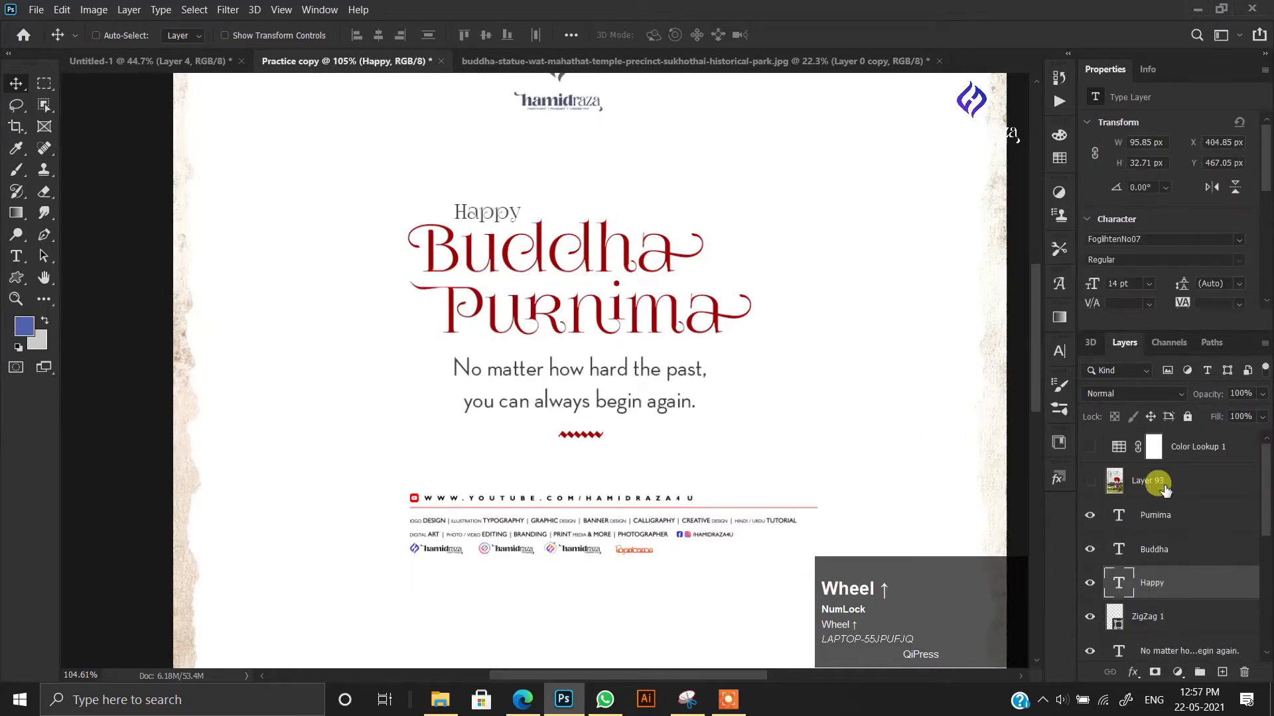
left_click(1154, 515, "shift")
left_click_drag(570, 284, 583, 199)
scroll(554, 261, "up", 3)
key("space")
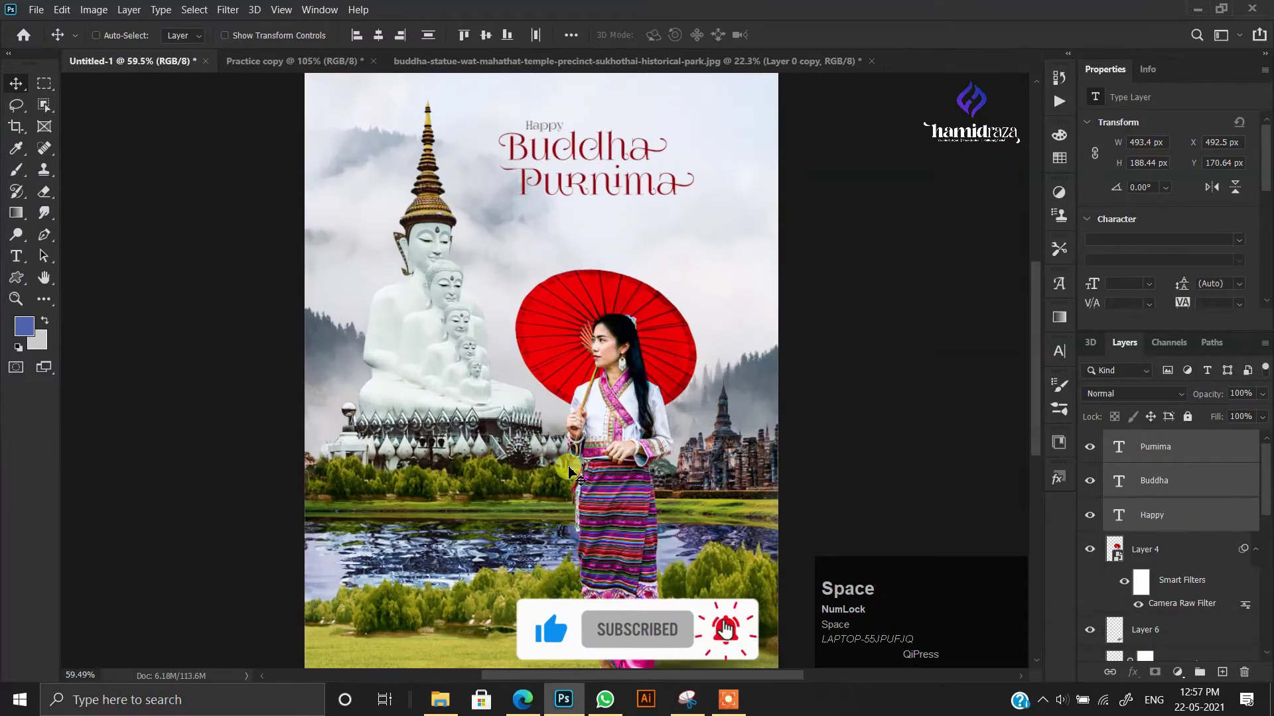
- Copy the quote "No matter how hard the past, you can always begin again." from Practice copy to below the heading in Untitled-1
left_click(654, 60)
left_click(270, 60)
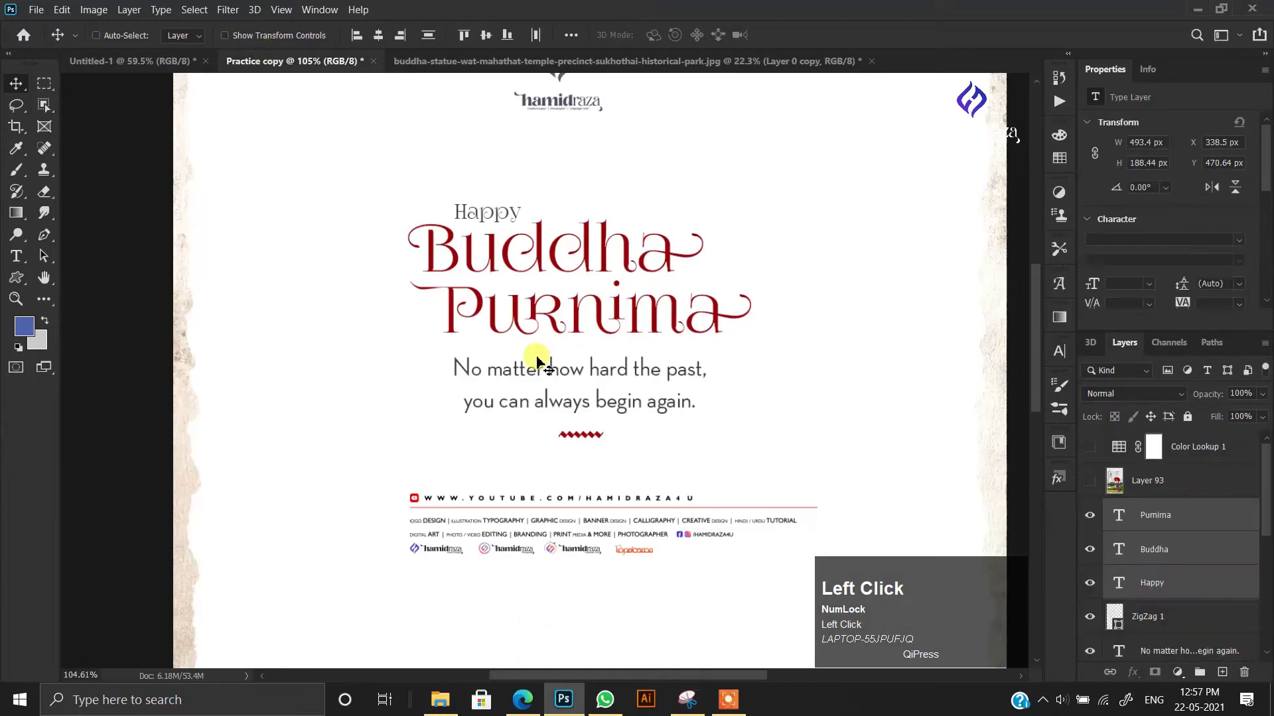
left_click(524, 371)
left_click_drag(524, 372, 585, 239)
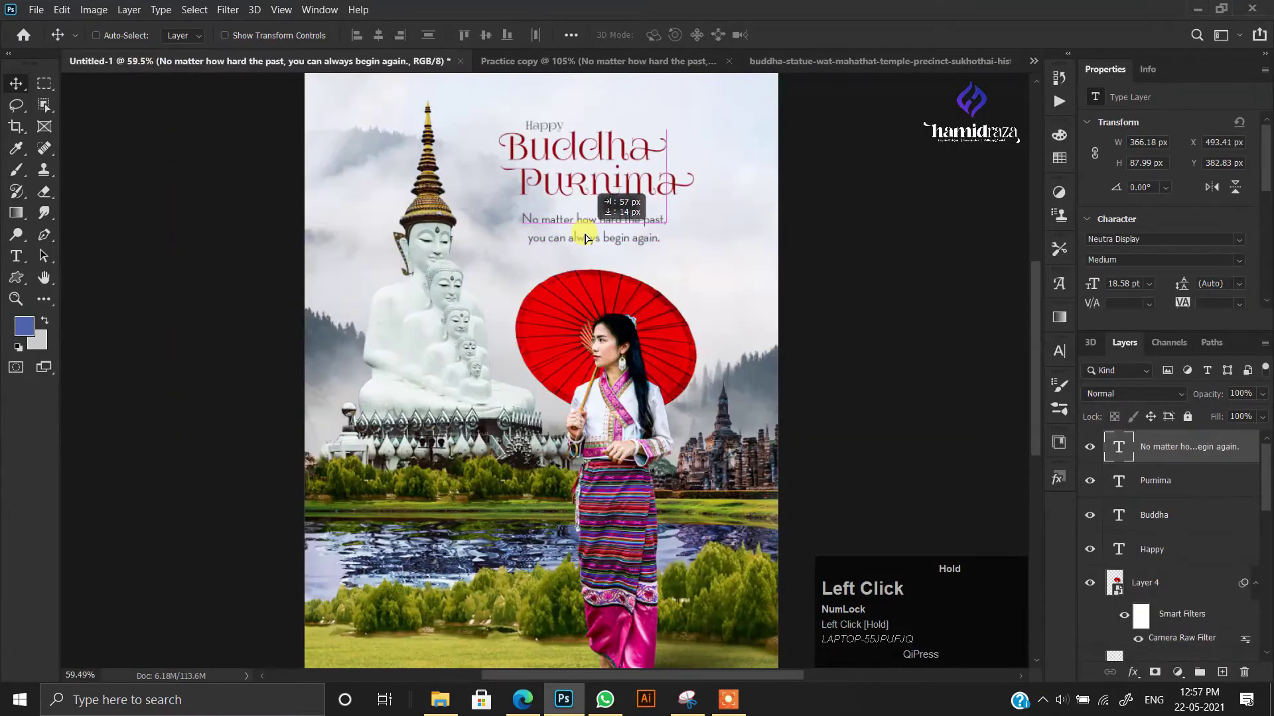
- Copy the red zigzag divider from Practice copy into Untitled-1 and place it between the quote and the umbrella
left_click(534, 63)
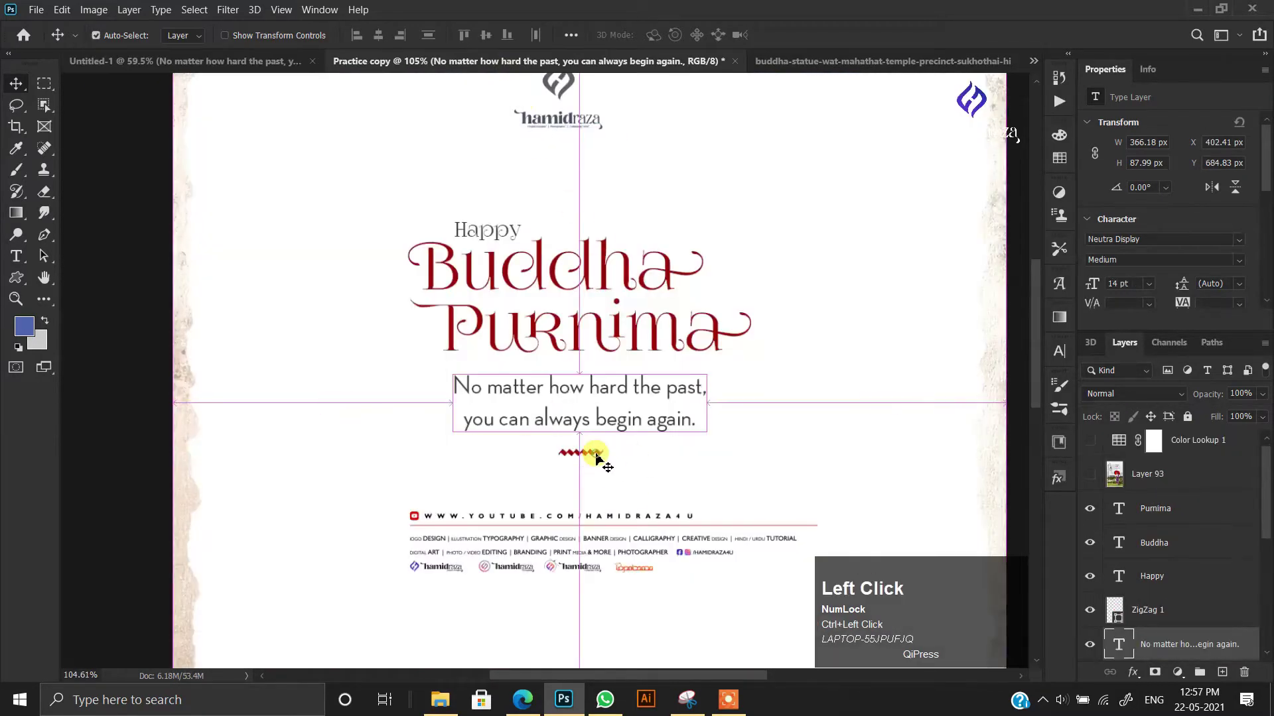
left_click(596, 457, "ctrl")
left_click(656, 275)
left_click_drag(597, 458, 584, 263)
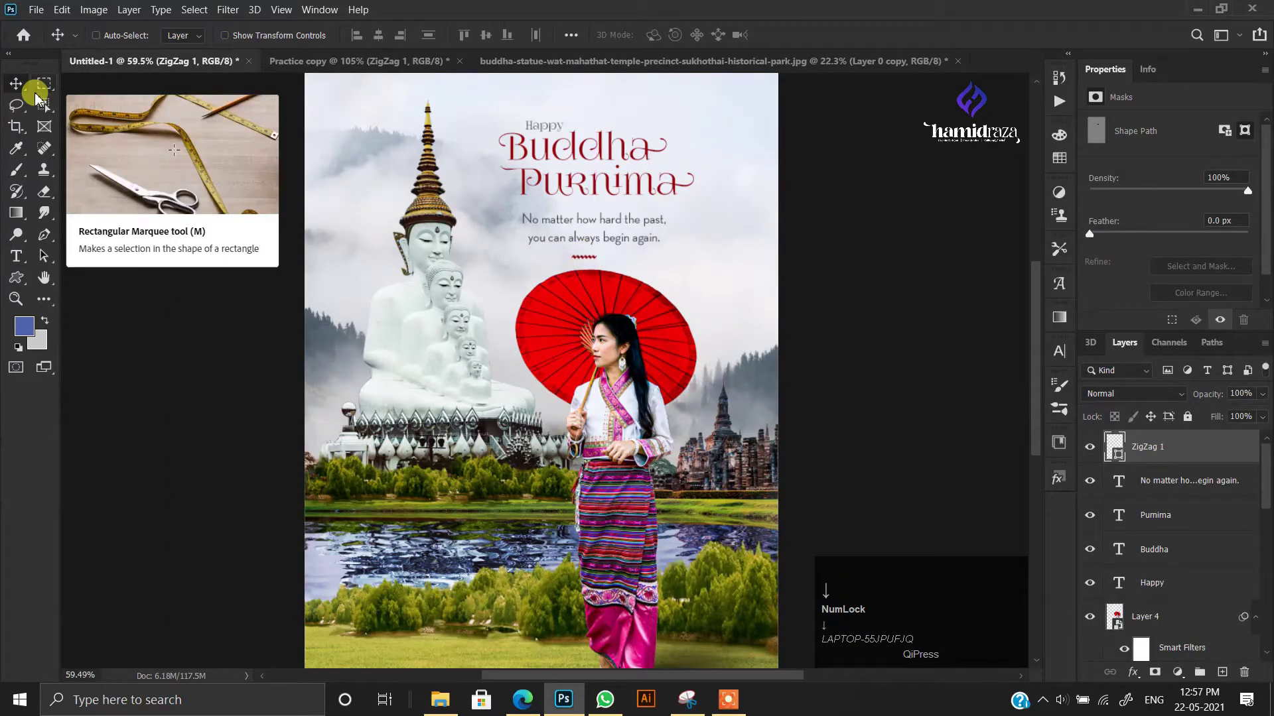
- Select the logo's symbol layer in Practice copy and unlock it
left_click(319, 63)
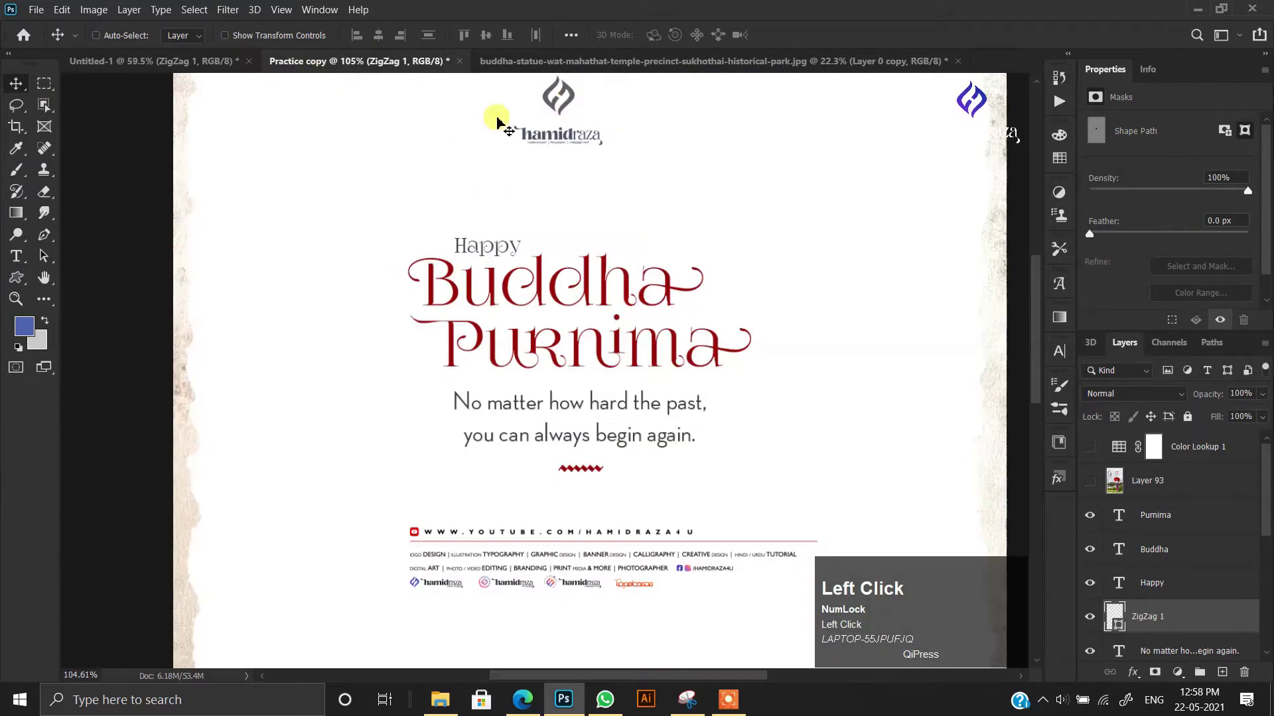
left_click(569, 94, "ctrl")
scroll(1170, 571, "down", 2)
scroll(1171, 571, "up", 2)
right_click(566, 90)
left_click(580, 99)
left_click_drag(578, 129, 894, 454)
left_click(653, 274)
left_click_drag(562, 133, 617, 216)
left_click(638, 273)
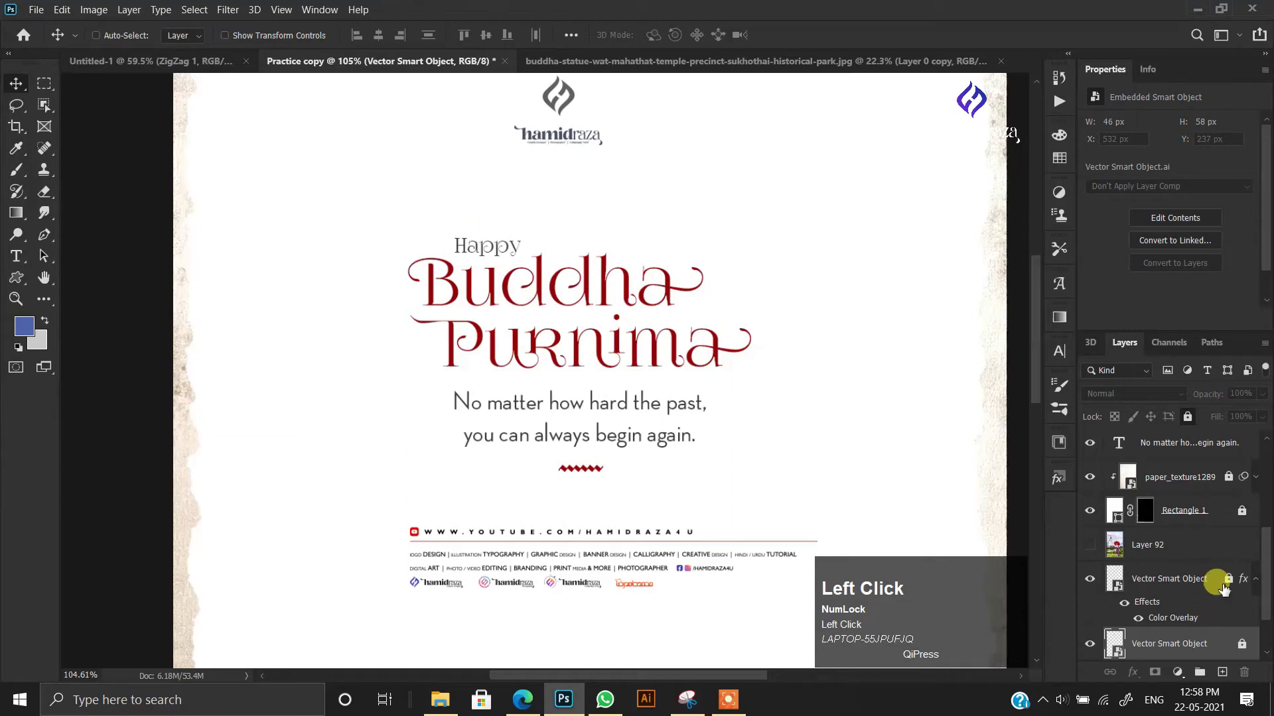
left_click(1187, 417)
scroll(1160, 649, "up", 3)
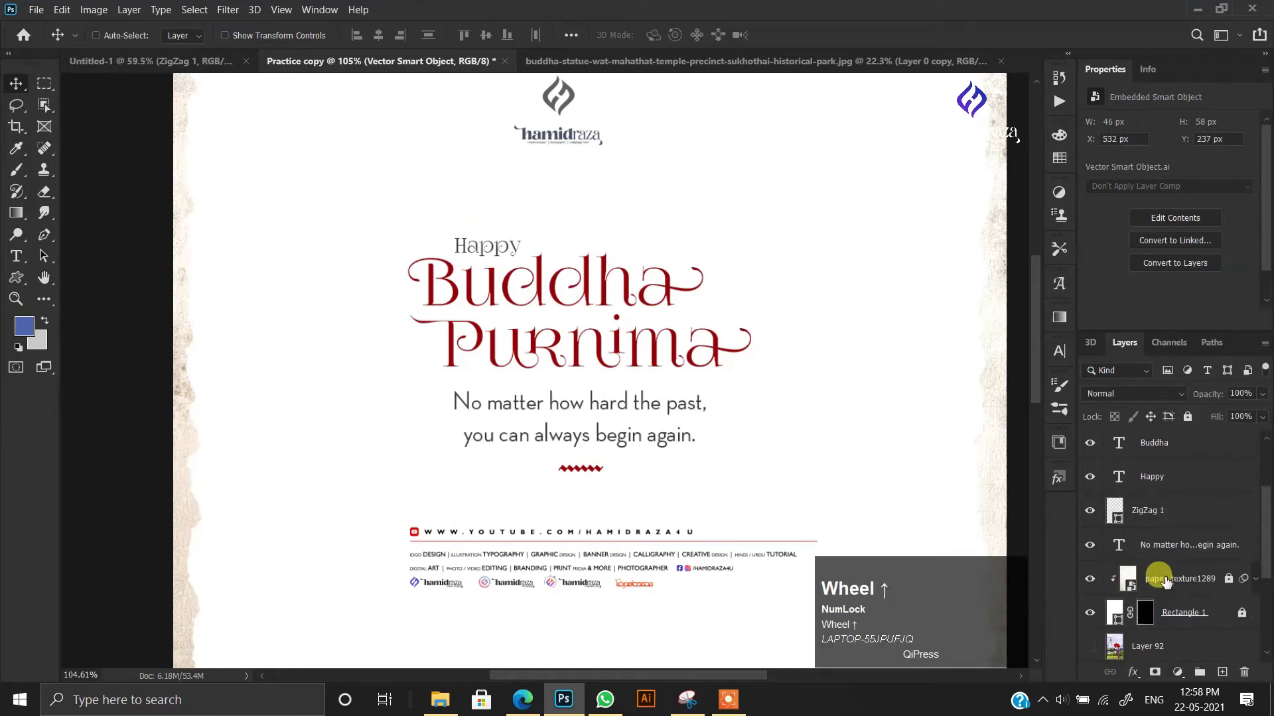
- Copy both logo layers from Practice copy into Untitled-1, placing them in the sky above the statue's spire
left_click(1141, 554)
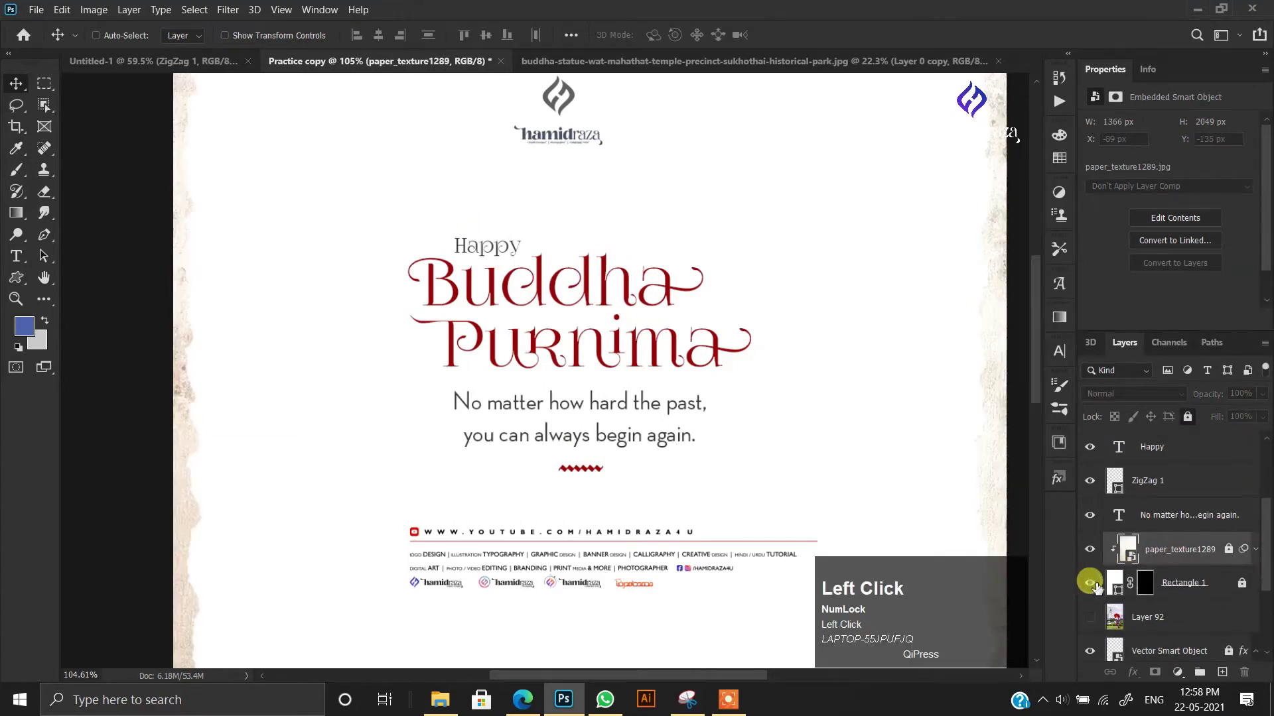
scroll(1091, 588, "down", 3)
left_click(1174, 520)
left_click_drag(567, 133, 372, 372)
scroll(372, 127, "up", 5)
left_click_drag(383, 339, 461, 216)
scroll(358, 309, "down", 7)
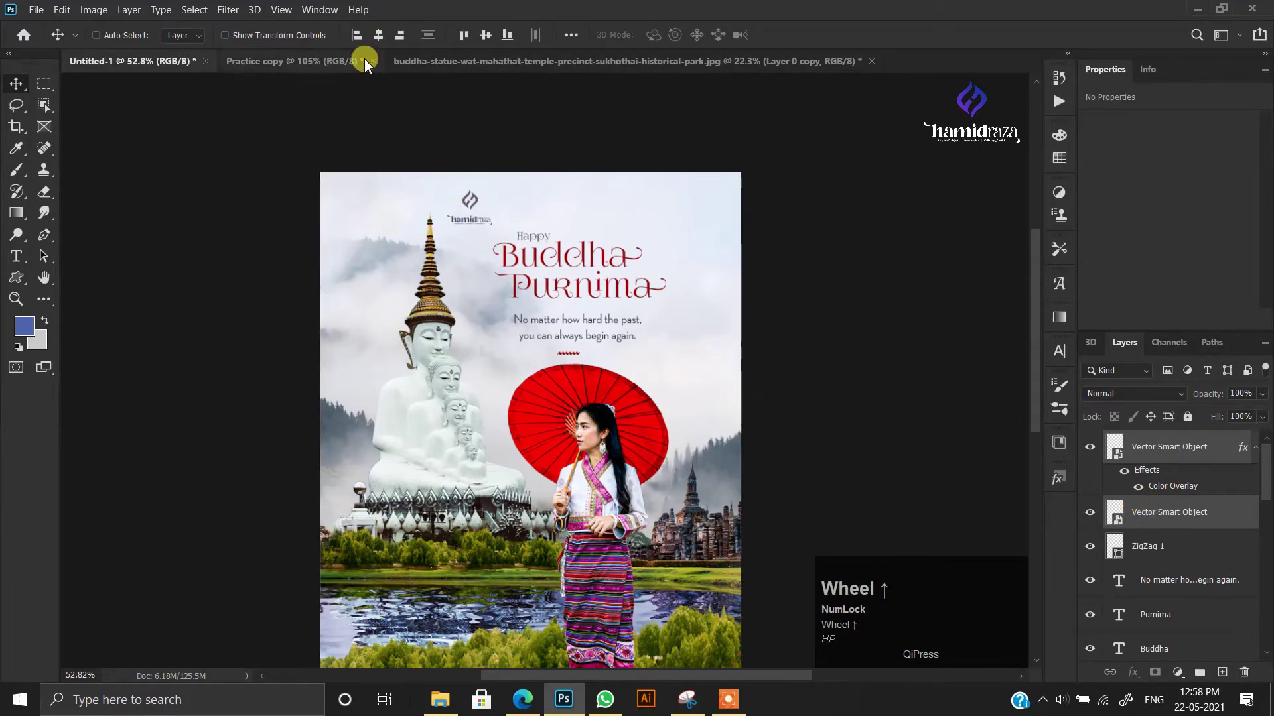
- Copy the strip with the web address and services from Practice copy into Untitled-1
left_click(401, 61)
left_click(247, 61)
left_click(422, 532, "ctrl")
left_click_drag(419, 533, 372, 256)
scroll(372, 257, "up", 6)
- Rotate the web address and services strip 90° counterclockwise and place it along the poster's left edge beside the statue
key("ctrl+t")
left_click_drag(356, 317, 489, 306)
left_click_drag(354, 266, 342, 370)
key("ctrl+z")
double_click(344, 328)
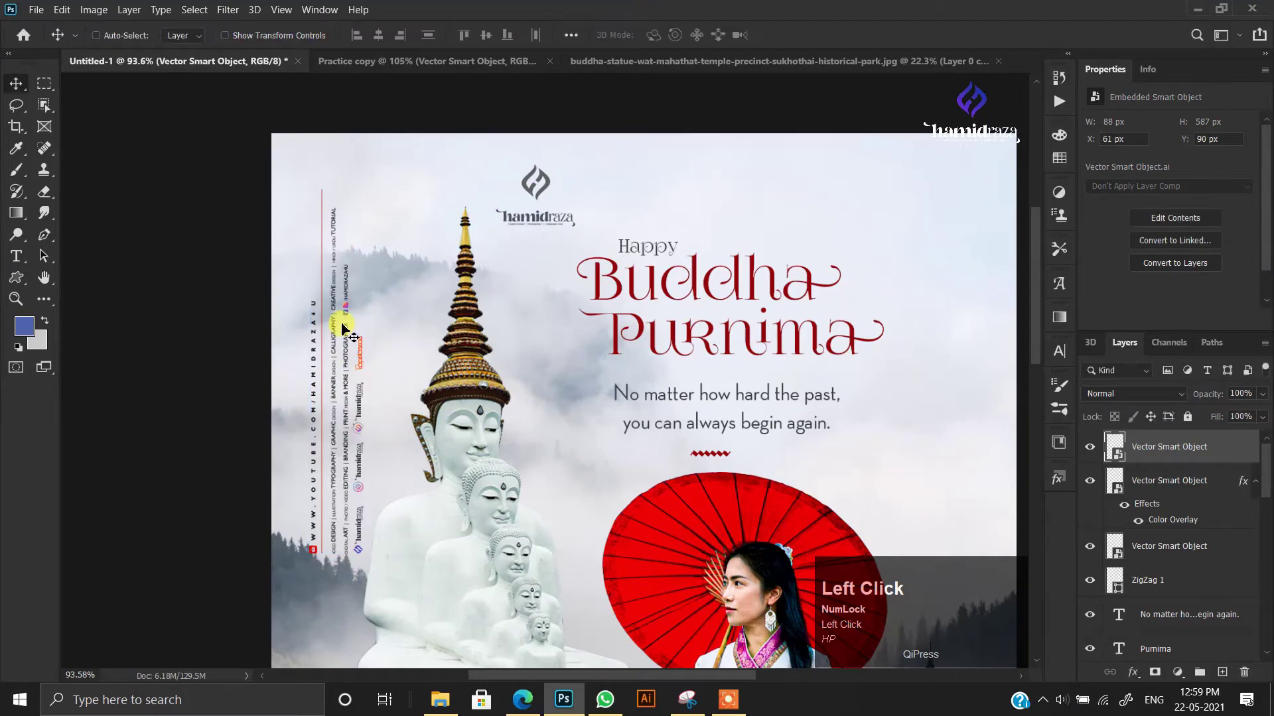
- Move the logo beside the vertical strip and shift the logo and strip upward together
left_click_drag(425, 310, 421, 318)
left_click(536, 190, "ctrl")
left_click(1175, 475, "ctrl")
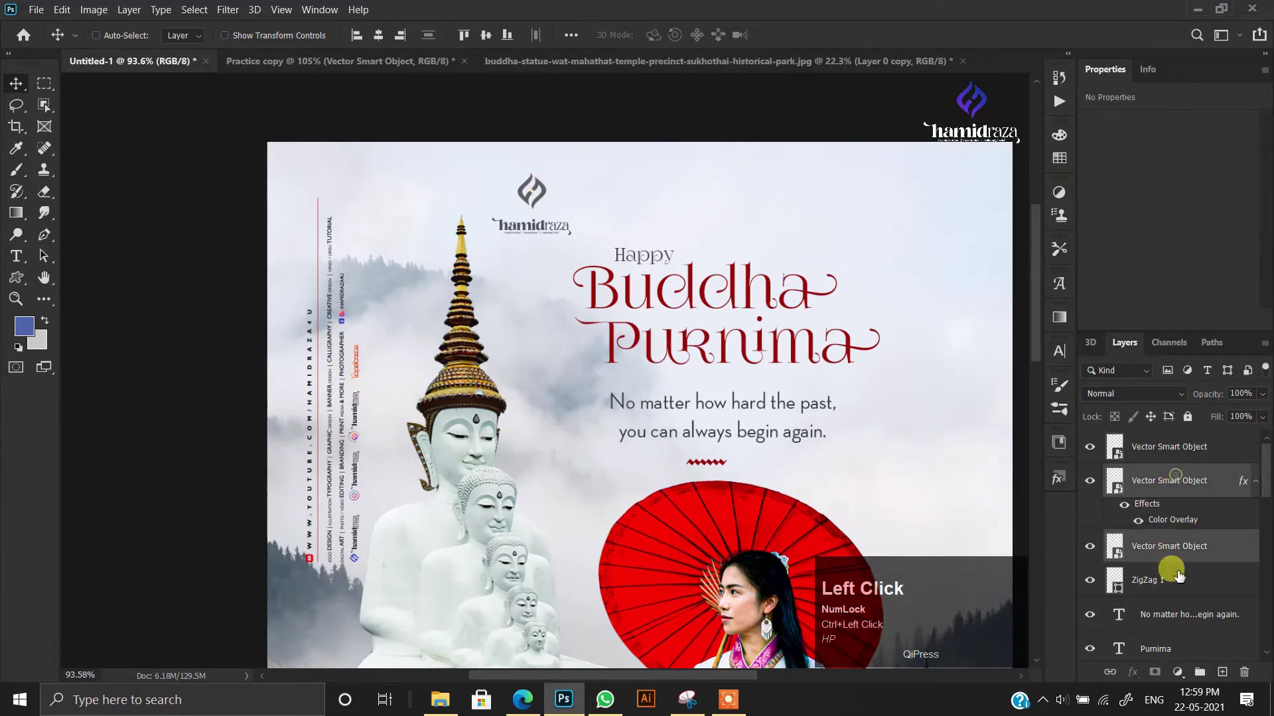
left_click_drag(524, 227, 406, 246)
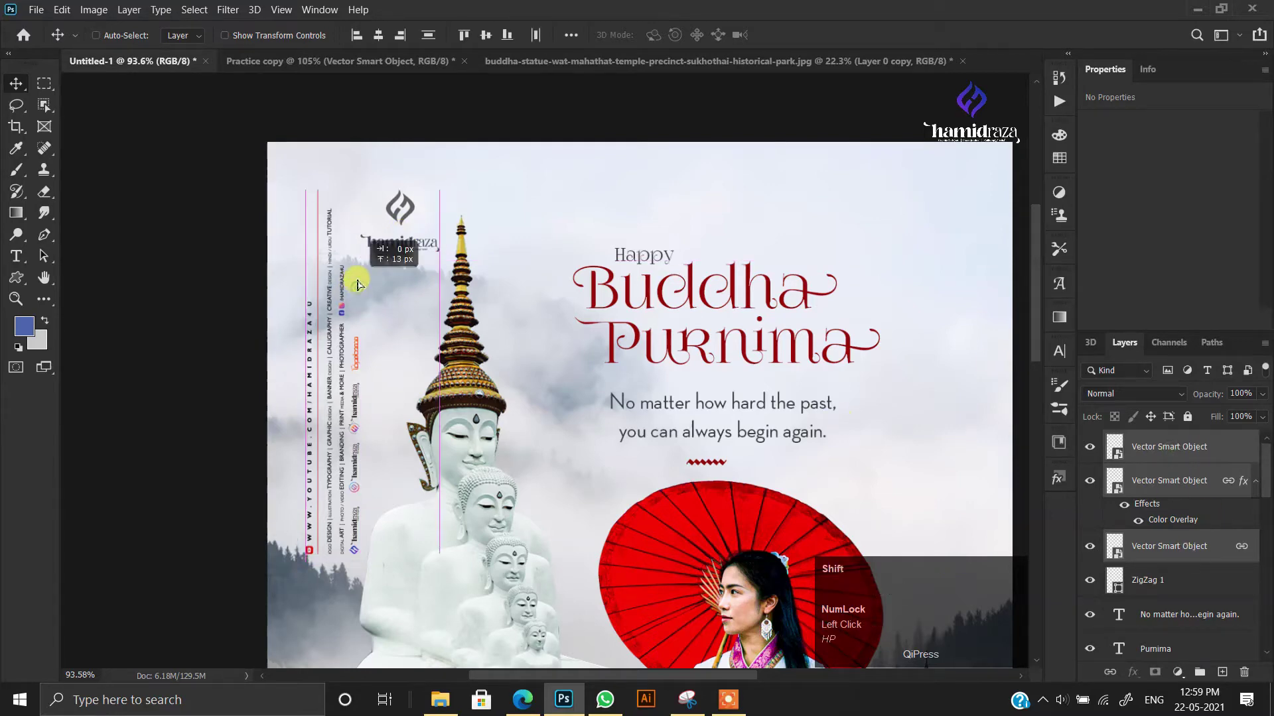
scroll(381, 281, "down", 2)
scroll(385, 284, "up", 1)
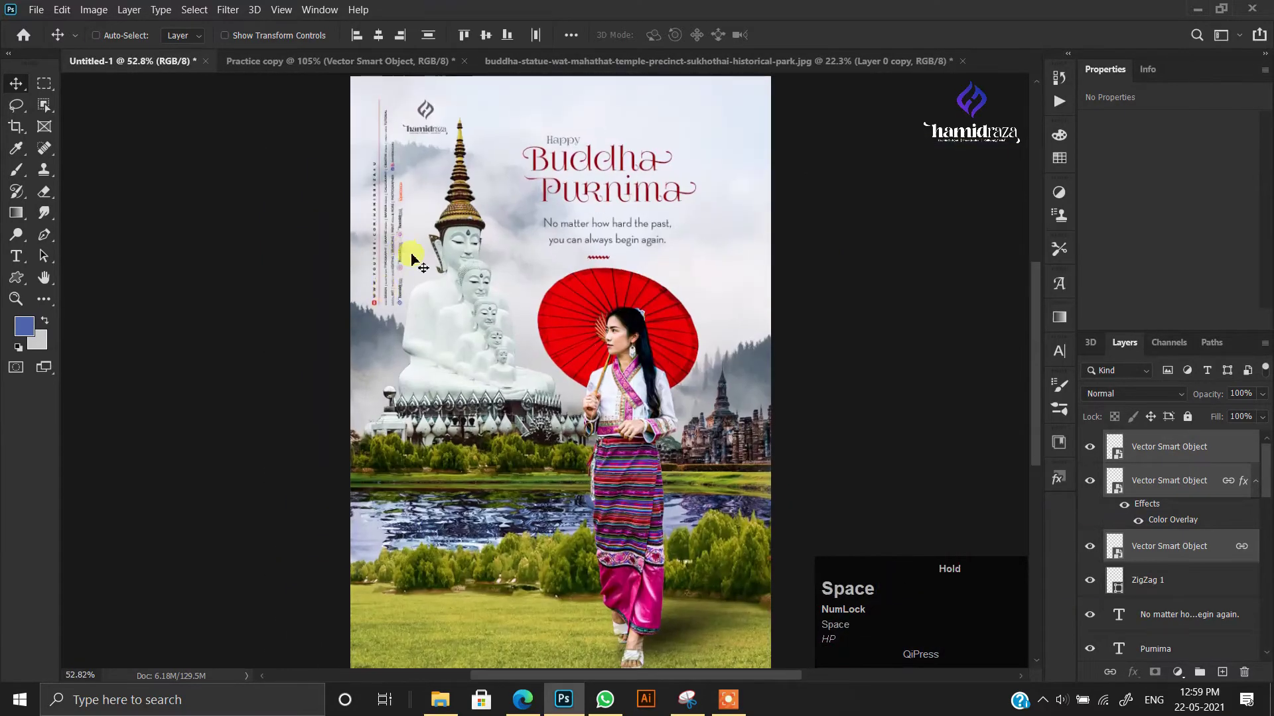
scroll(496, 310, "down", 1)
scroll(1172, 464, "up", 2)
- Draw a rectangle of about 1320 × 1927 px on a new top layer, covering the whole canvas
left_click(1168, 450)
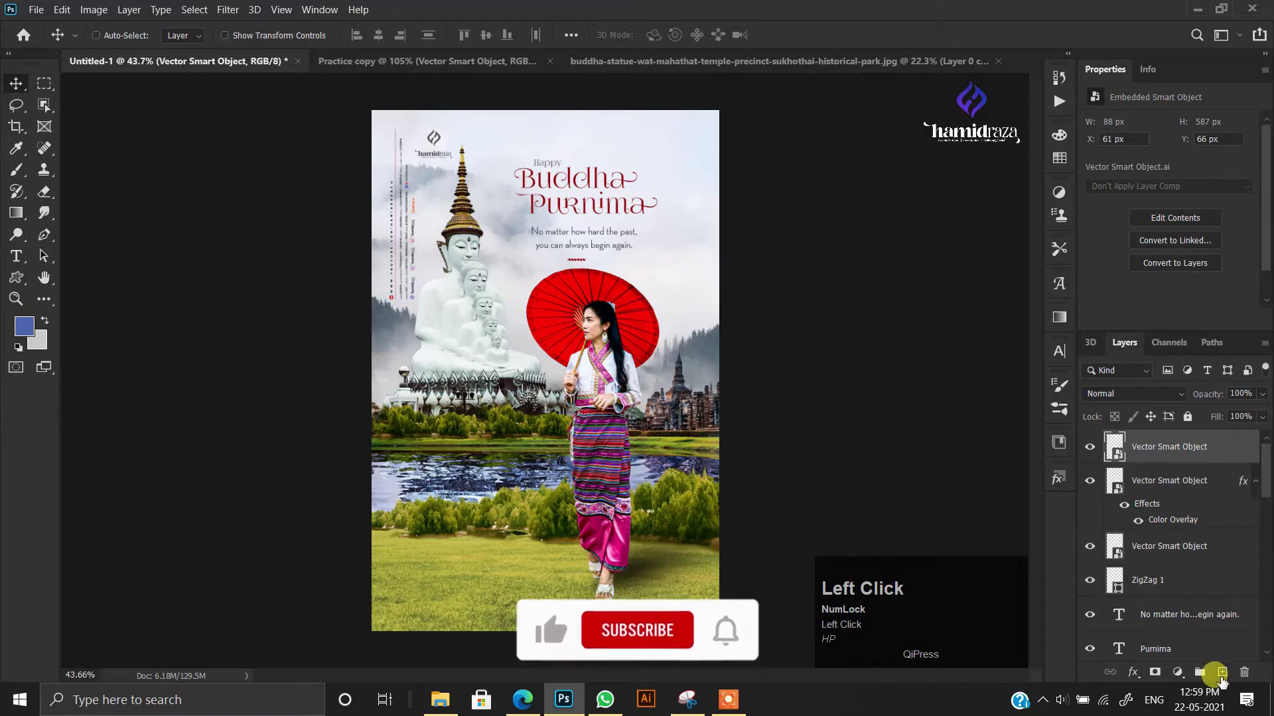
left_click(16, 278)
left_click(60, 285)
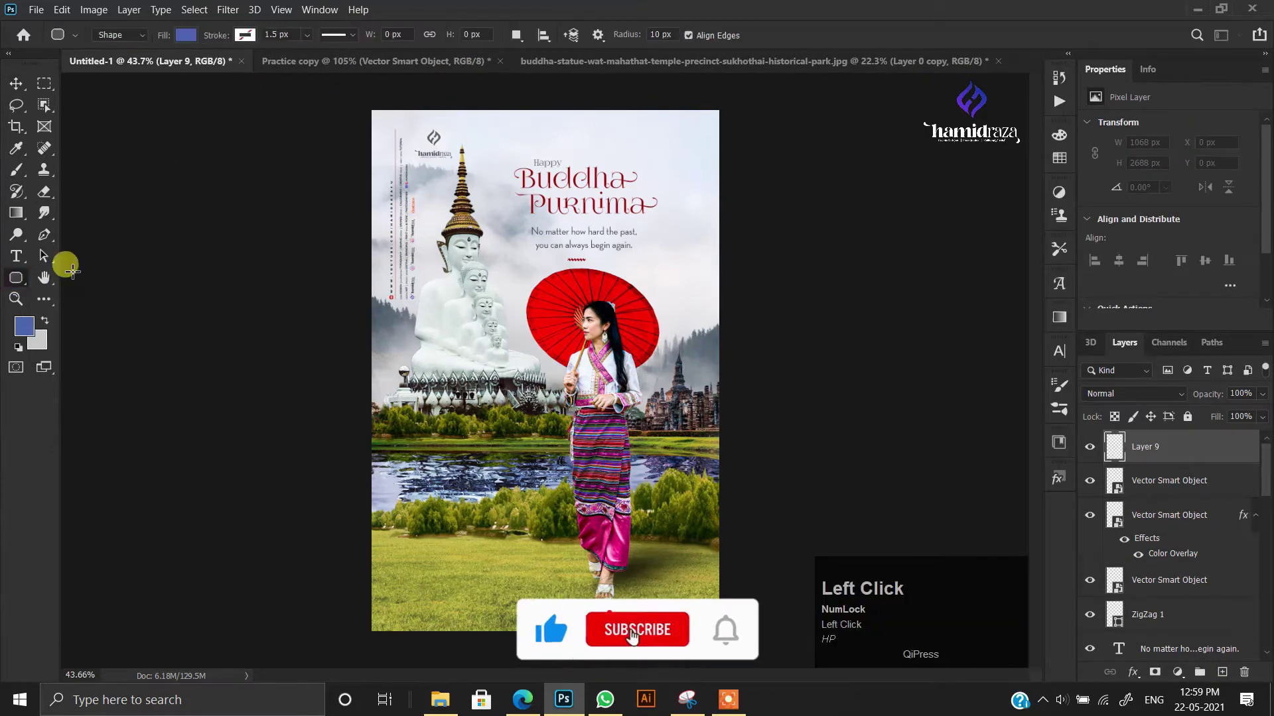
left_click(16, 278)
left_click(74, 278)
left_click_drag(356, 90, 744, 597)
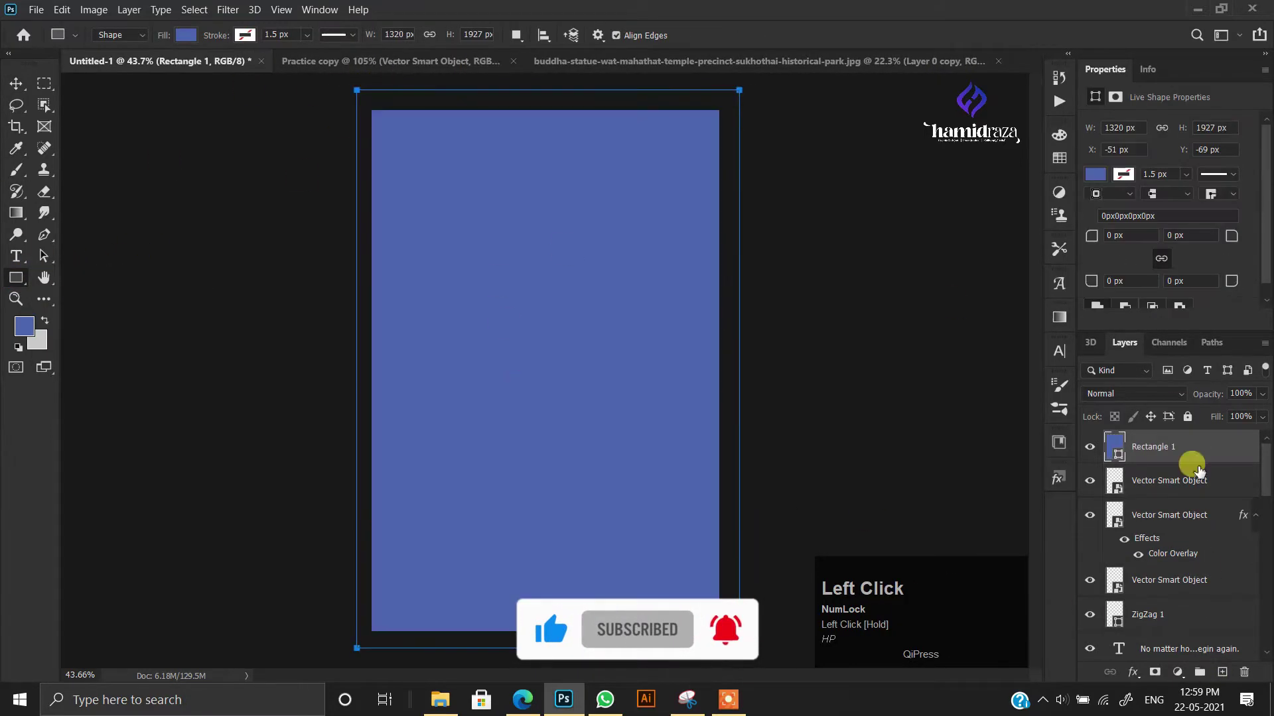
- Change the fill colour of Rectangle 1 to white
double_click(1114, 446)
left_click(671, 223)
left_click(1045, 214)
left_click(16, 83)
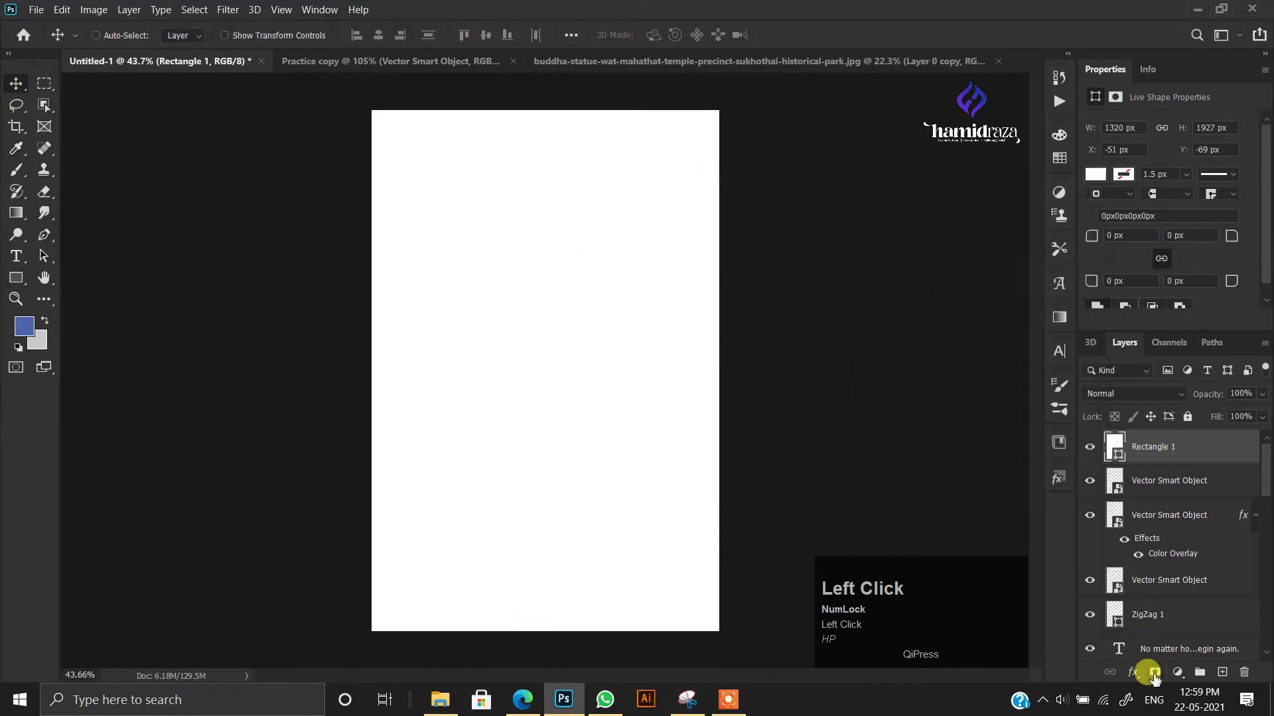
- Add a black layer mask to Rectangle 1 and choose the 10.psd brush from the Torn Paper Brushes set
left_click(16, 170)
right_click(615, 401)
left_click(568, 394)
scroll(647, 431, "down", 5)
left_click(566, 518)
scroll(617, 491, "down", 3)
left_click(611, 494)
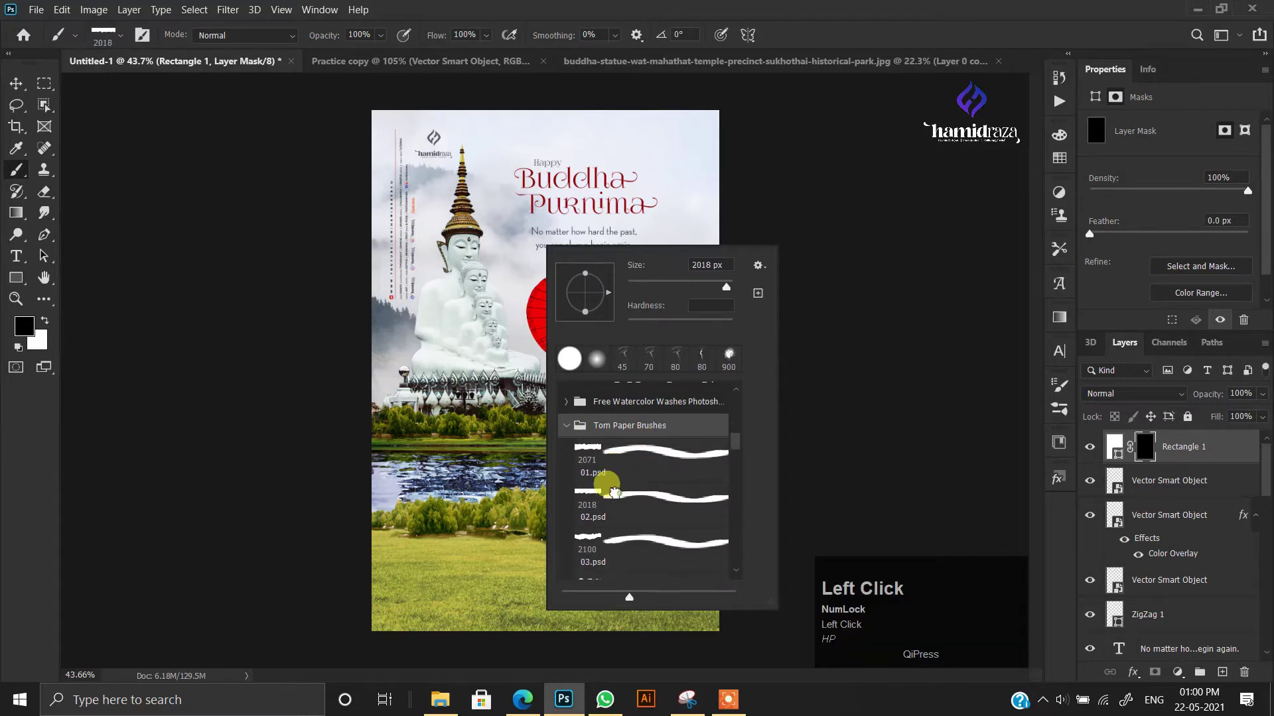
scroll(607, 524, "down", 8)
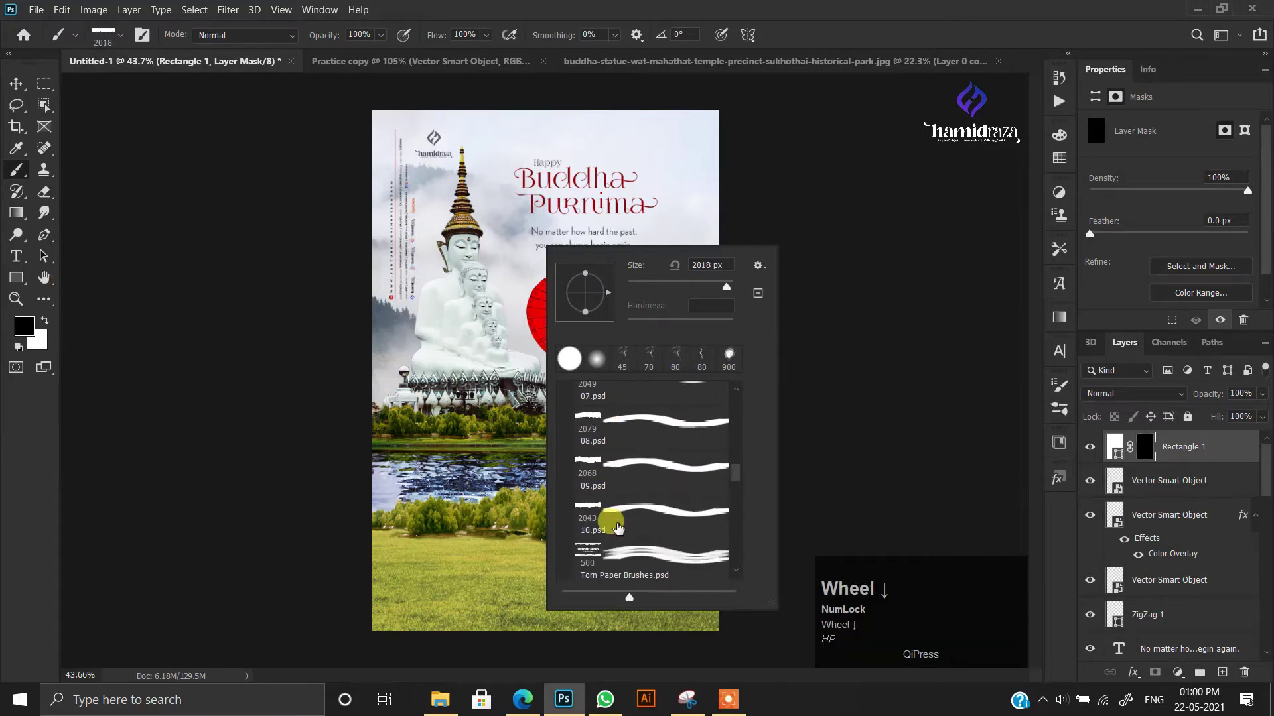
left_click(610, 541)
scroll(663, 540, "down", 1)
left_click(600, 474)
- Resize the torn-paper brush to 400 px and paint white on Rectangle 1's mask along the poster's top edge
scroll(489, 93, "up", 5)
left_click_drag(542, 197, 532, 351)
key("bracketleft")
key("bracketleft")
key("bracketleft")
key("bracketleft")
key("bracketleft")
key("bracketleft")
key("bracketleft")
key("bracketleft")
key("bracketleft")
key("bracketleft")
key("bracketleft")
key("bracketleft")
key("bracketleft")
key("bracketleft")
key("bracketleft")
key("bracketleft")
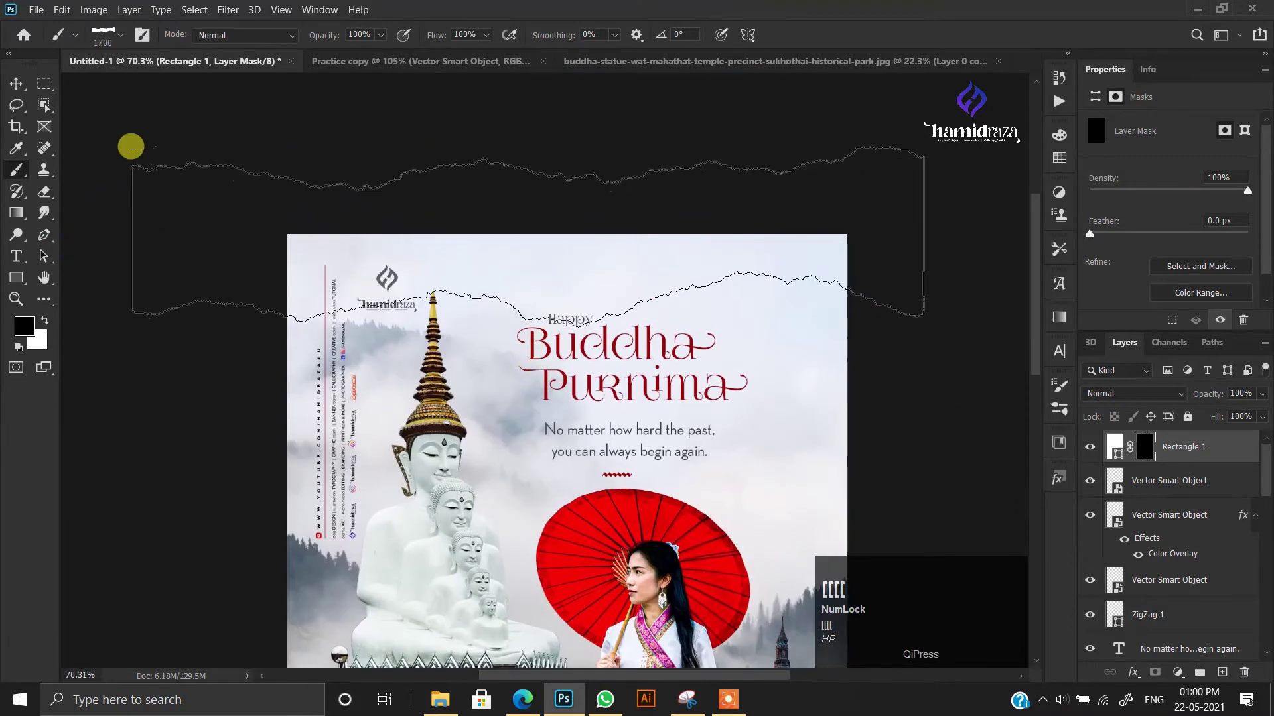
left_click(755, 241)
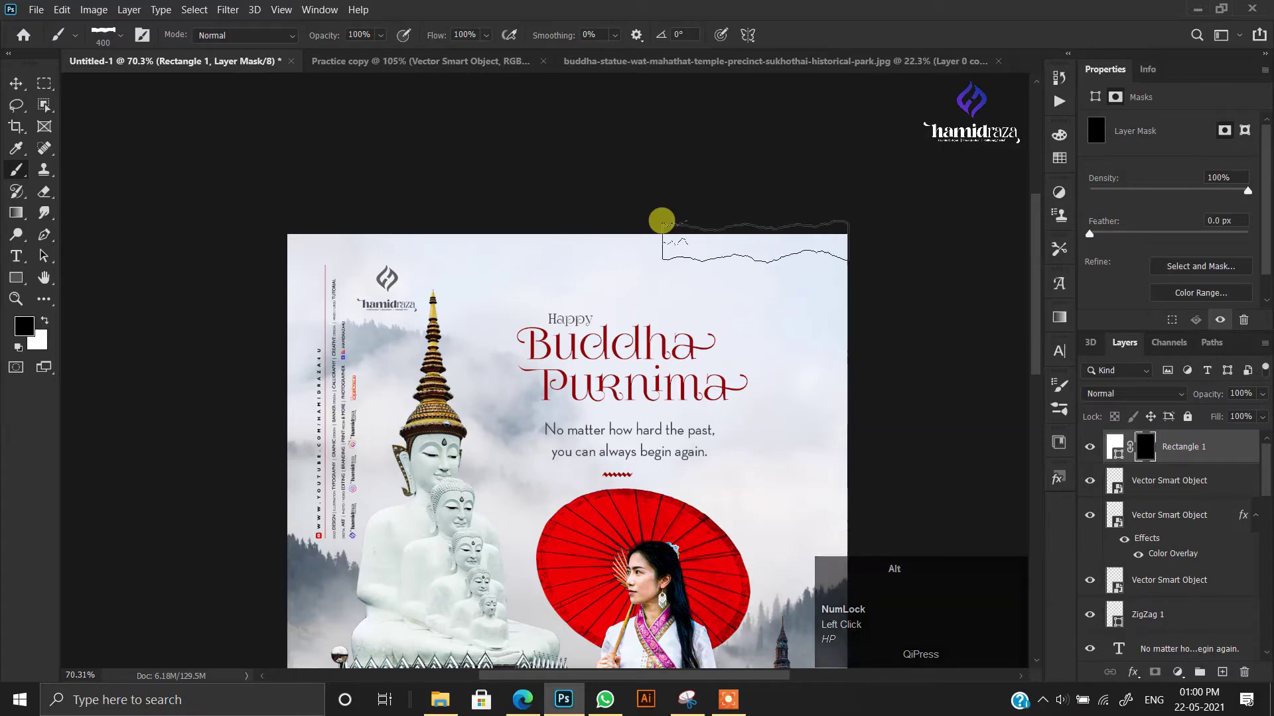
key("x")
left_click(755, 241)
left_click(479, 219)
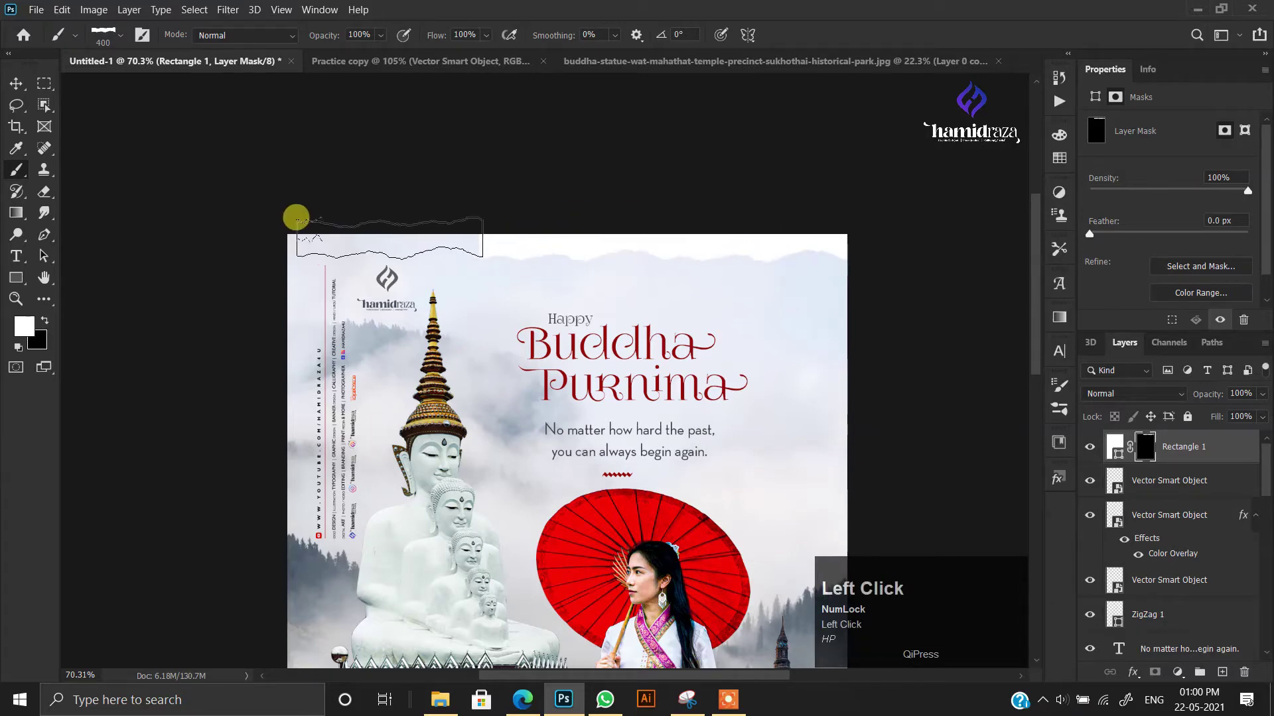
key("space")
left_click_drag(778, 306, 709, 229)
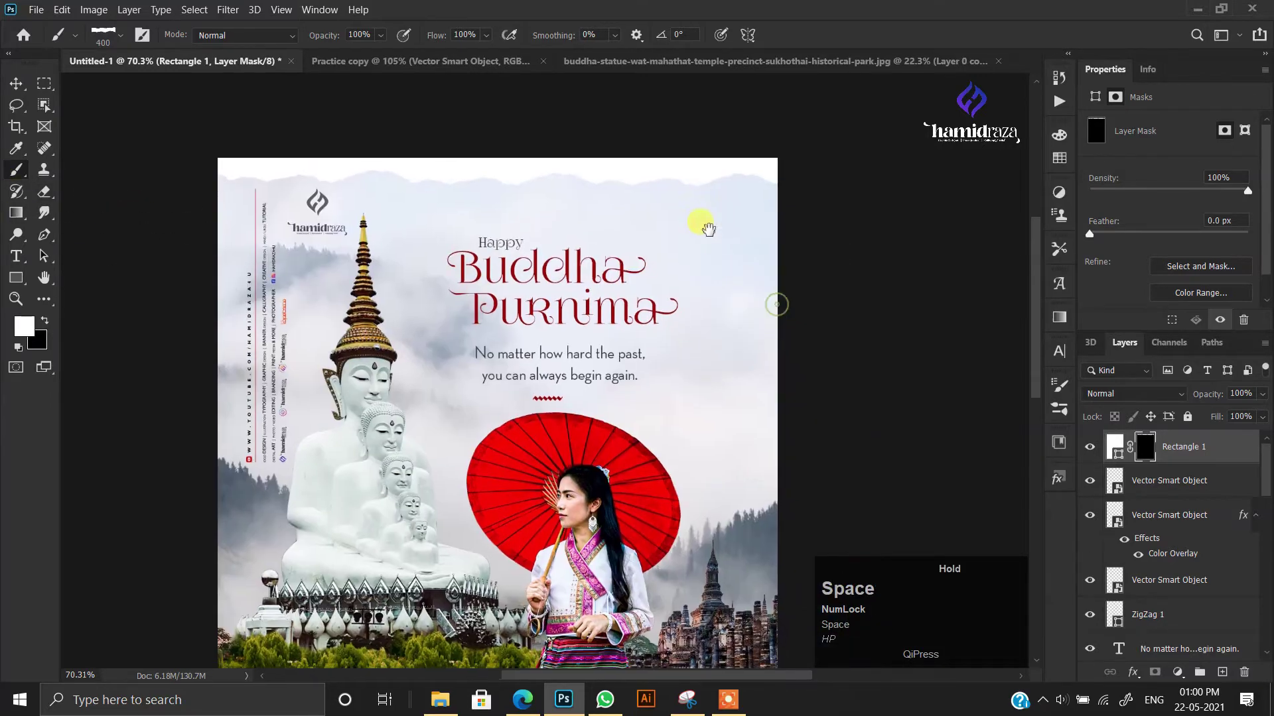
left_click(470, 131)
left_click(378, 160)
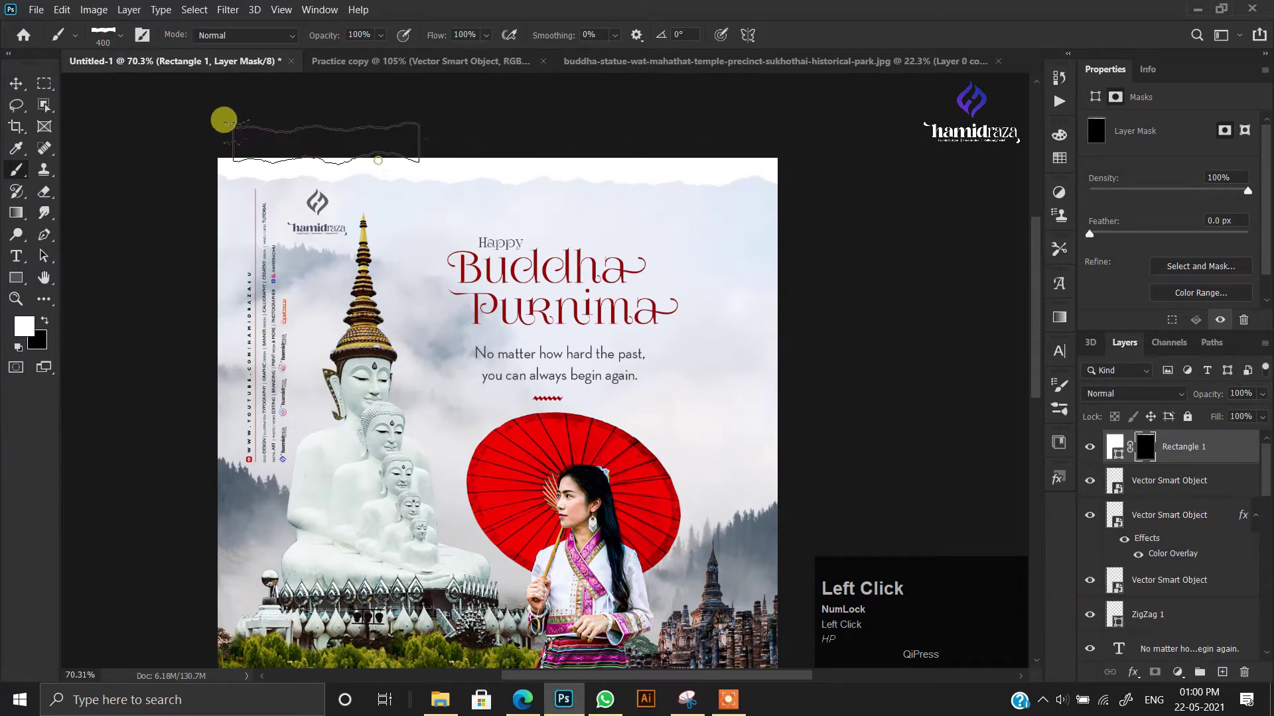
- Rotate the torn-paper brush to -89° and paint a ragged white border down the poster's full right edge
key("space")
left_click_drag(684, 277, 603, 219)
scroll(617, 172, "down", 3)
right_click(704, 211)
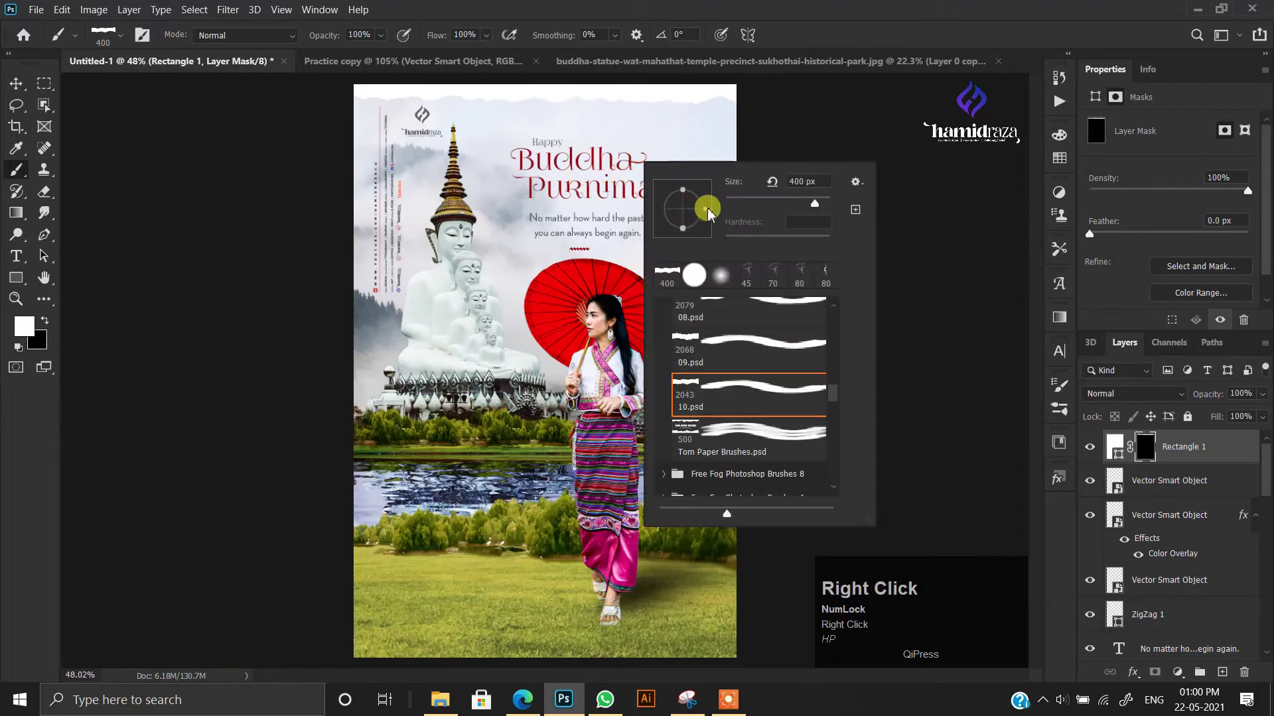
left_click(873, 7)
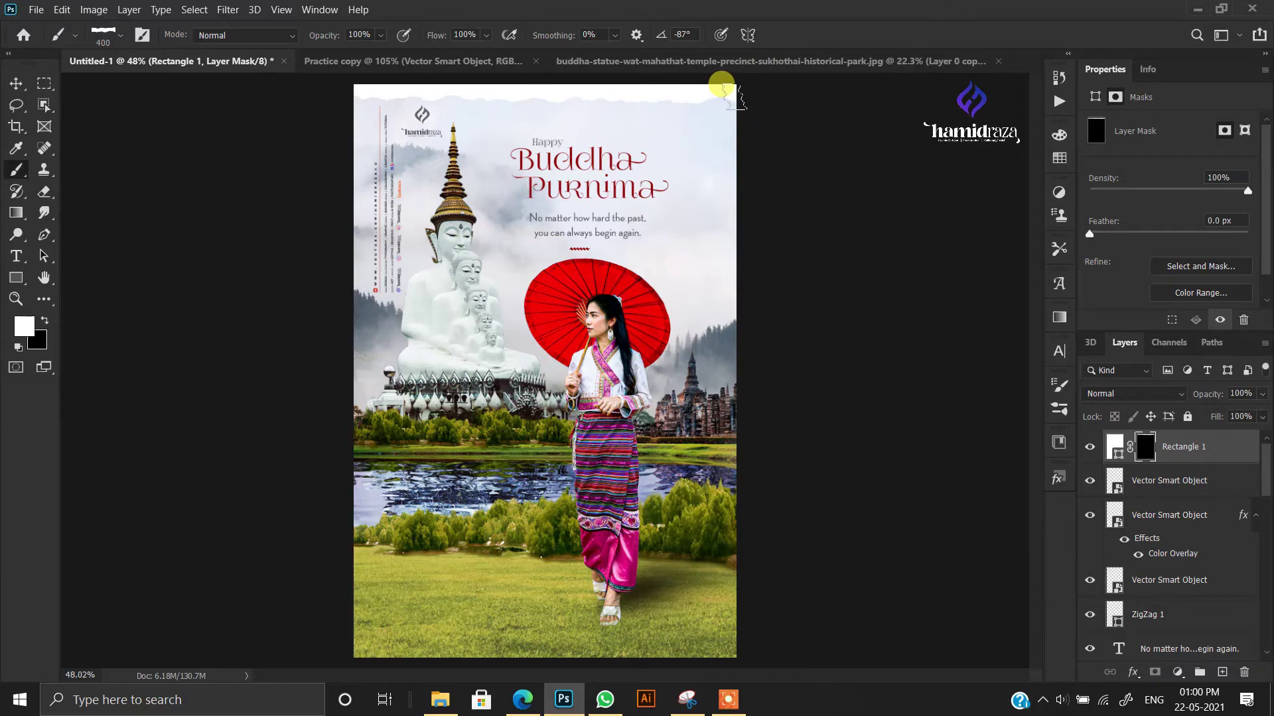
scroll(717, 176, "up", 2)
right_click(733, 279)
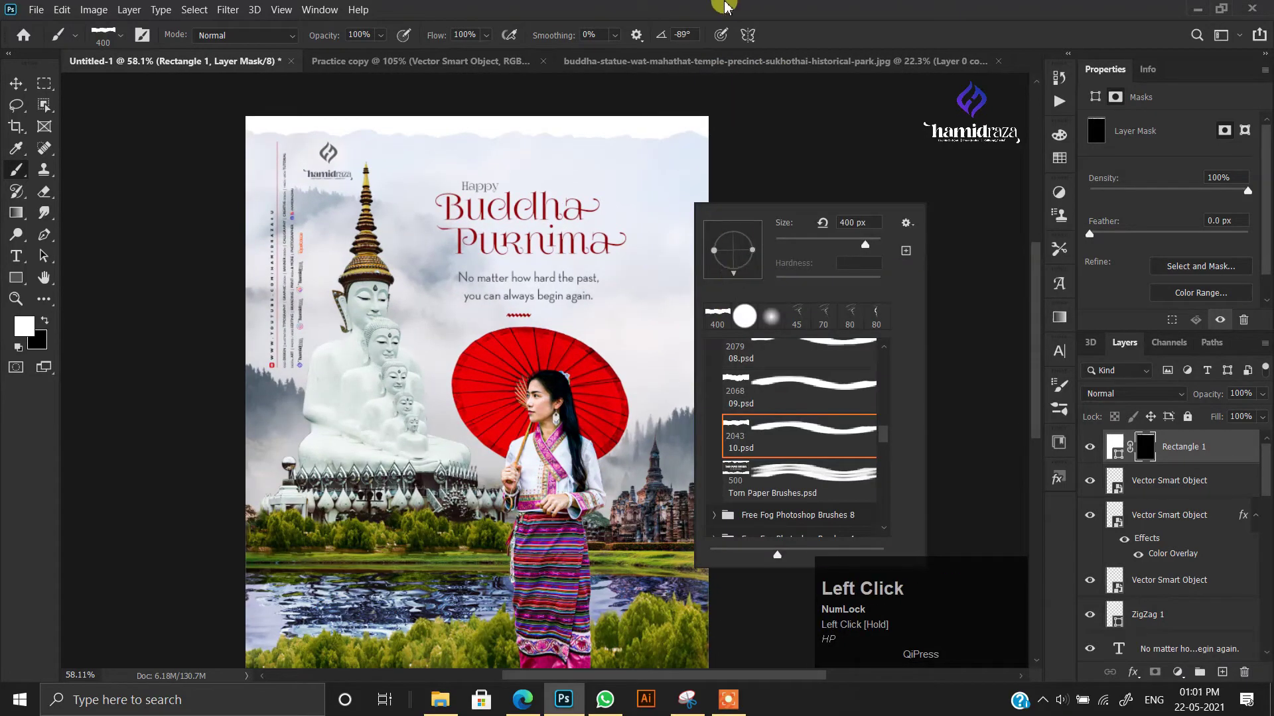
left_click(741, 7)
left_click_drag(690, 122, 707, 192)
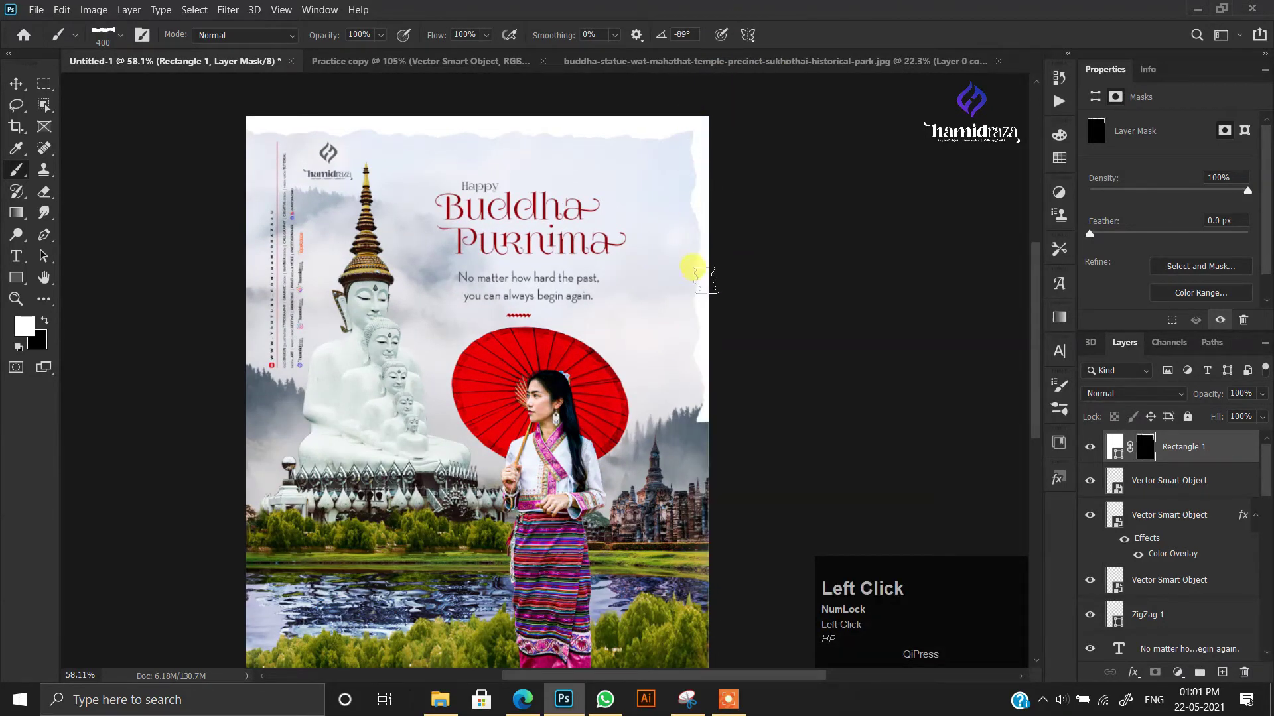
left_click_drag(692, 482, 676, 199)
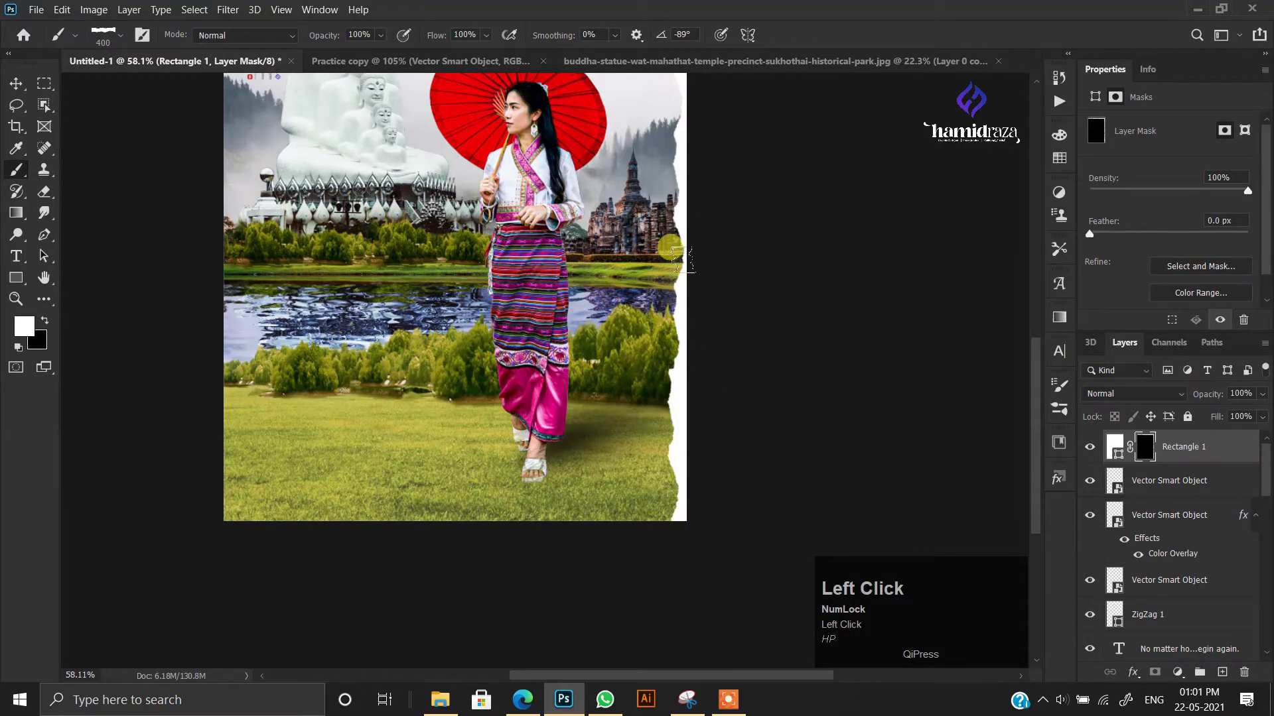
mouse_move(675, 147)
left_mouse_down()
mouse_move(670, 340)
mouse_move(671, 296)
left_mouse_up()
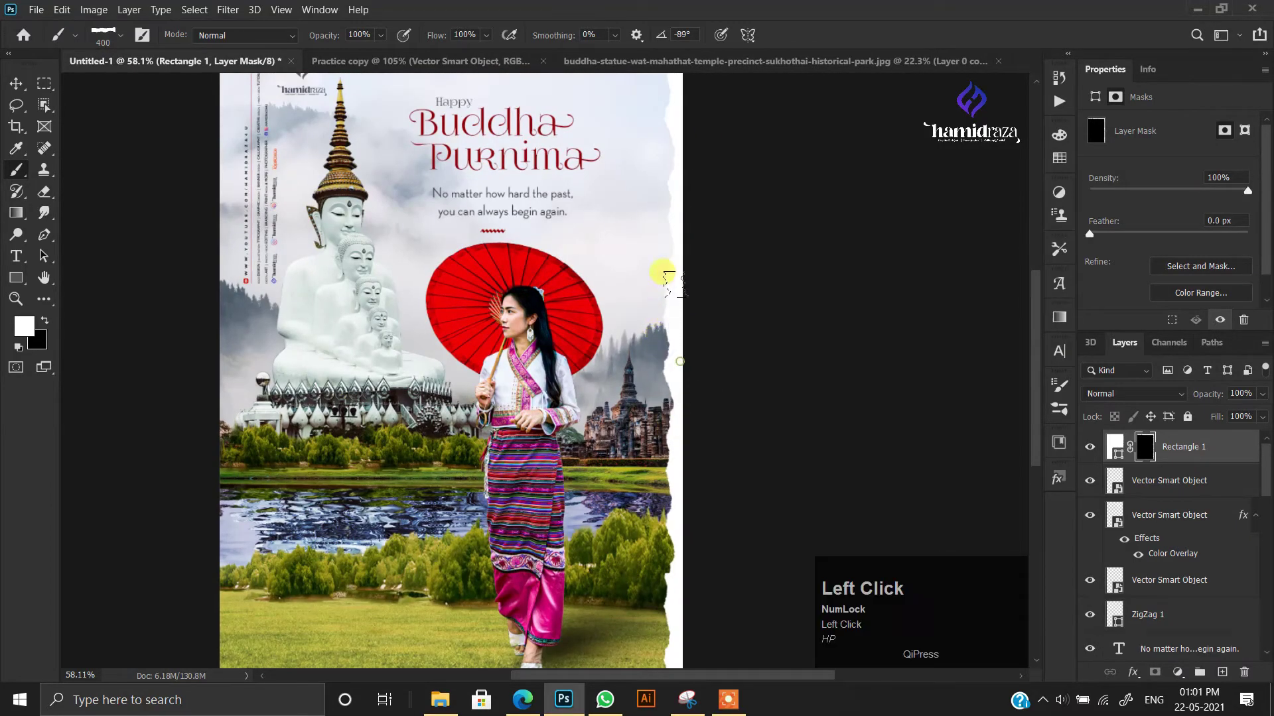
left_click_drag(670, 193, 670, 372)
- Paint the torn-paper border down the poster's full left edge on Rectangle 1's mask
left_click_drag(609, 277, 842, 137)
left_click_drag(517, 386, 522, 455)
left_click_drag(435, 536, 522, 265)
left_click(529, 325)
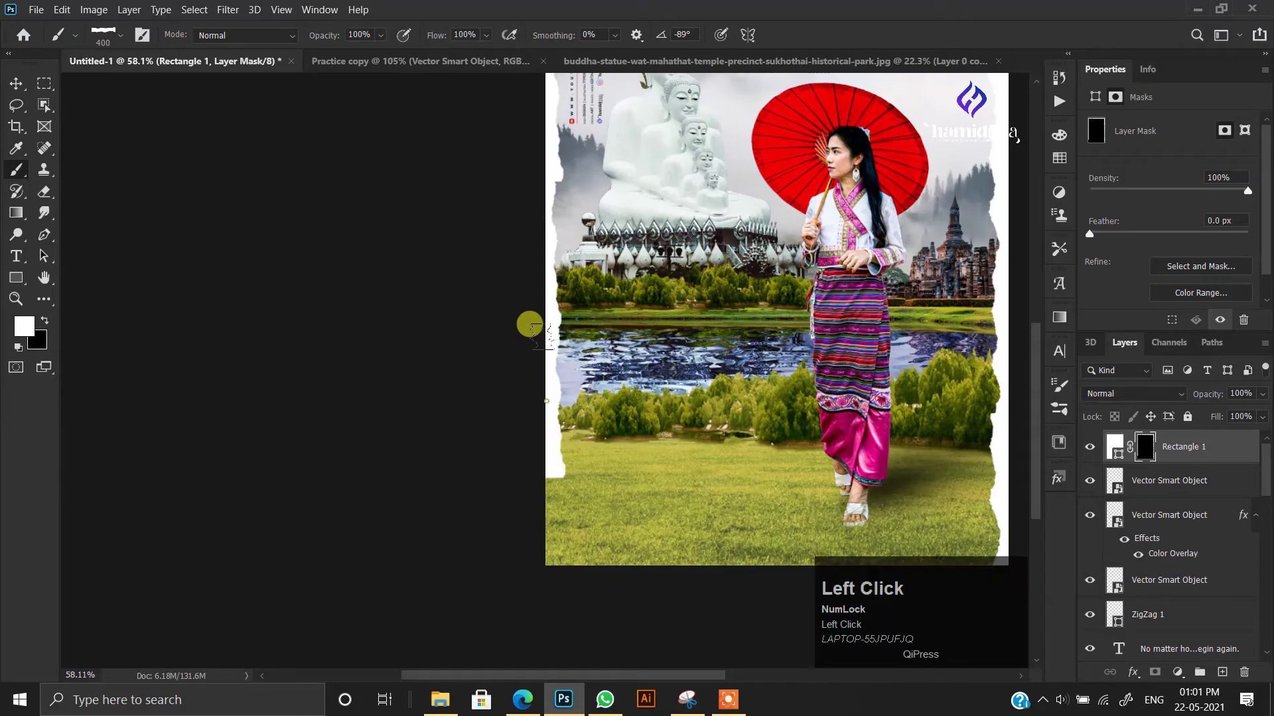
left_click_drag(556, 273, 398, 515)
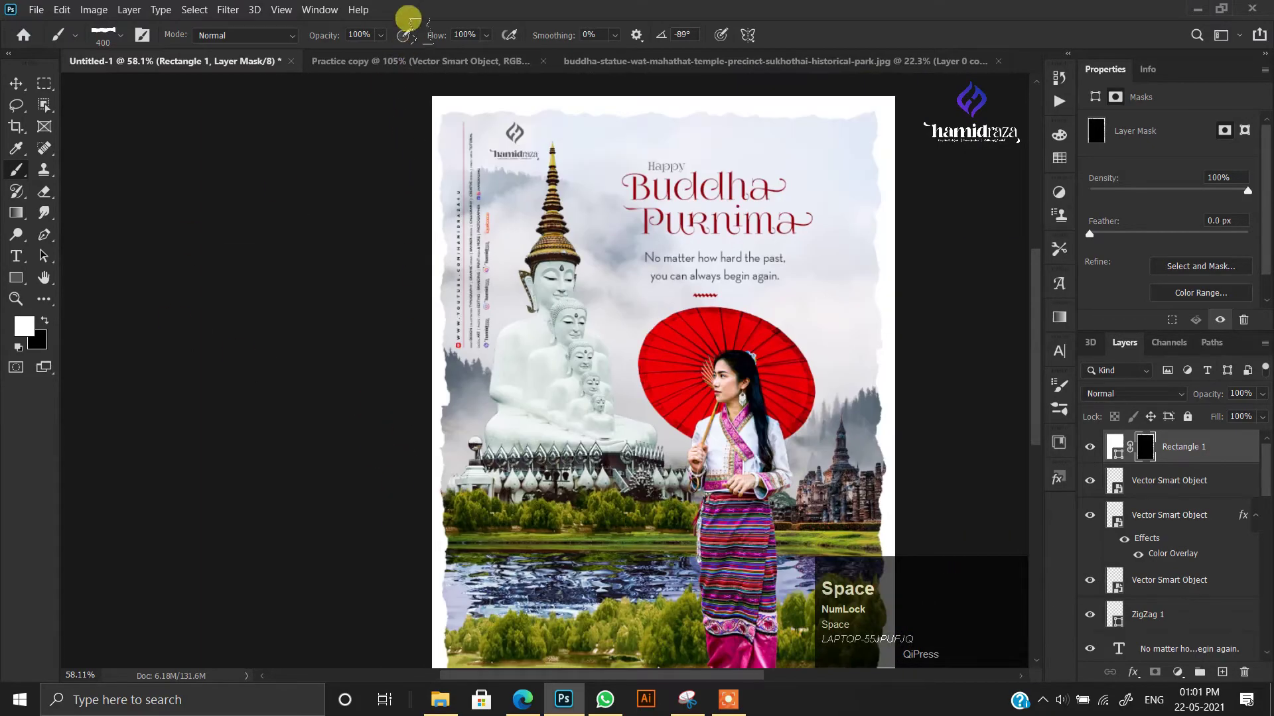
- Rotate the torn-paper brush to -179° and paint a ragged white border along the poster's bottom edge
left_click_drag(443, 377, 366, 99)
right_click(558, 384)
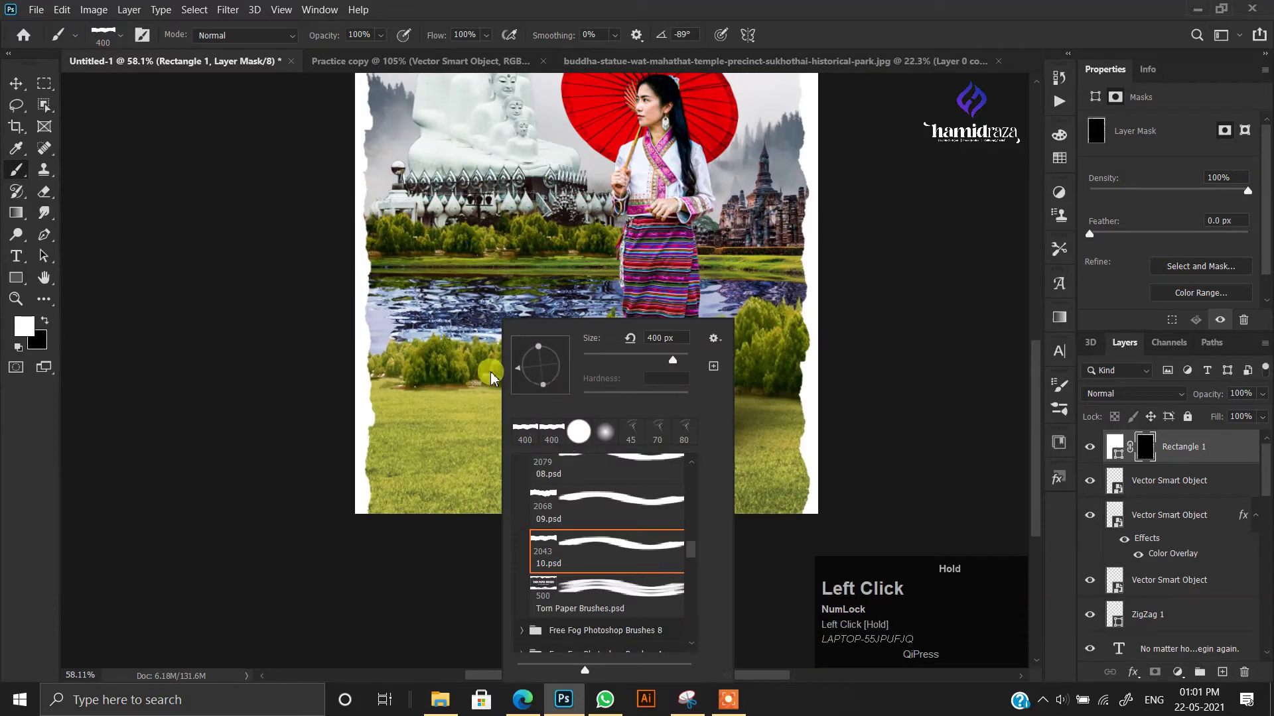
left_click(344, 463)
left_click_drag(367, 491, 643, 493)
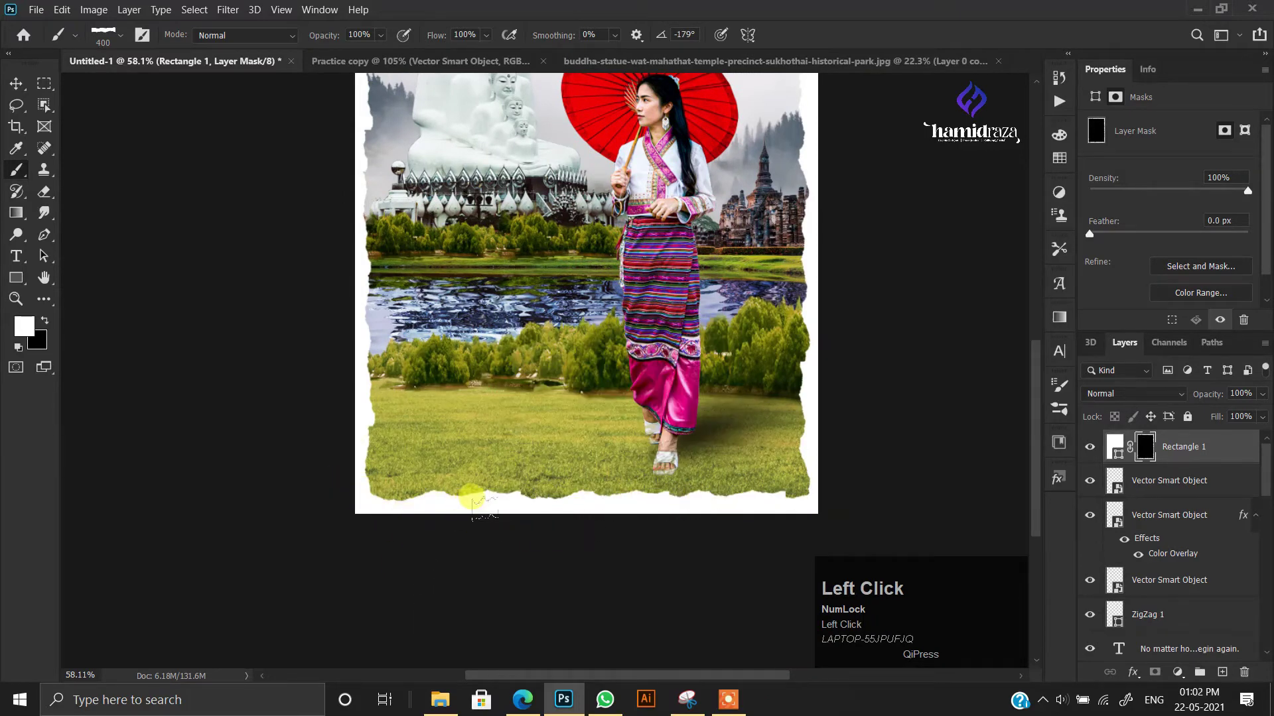
scroll(737, 511, "down", 7)
scroll(512, 489, "up", 2)
left_click(16, 83)
scroll(295, 199, "up", 2)
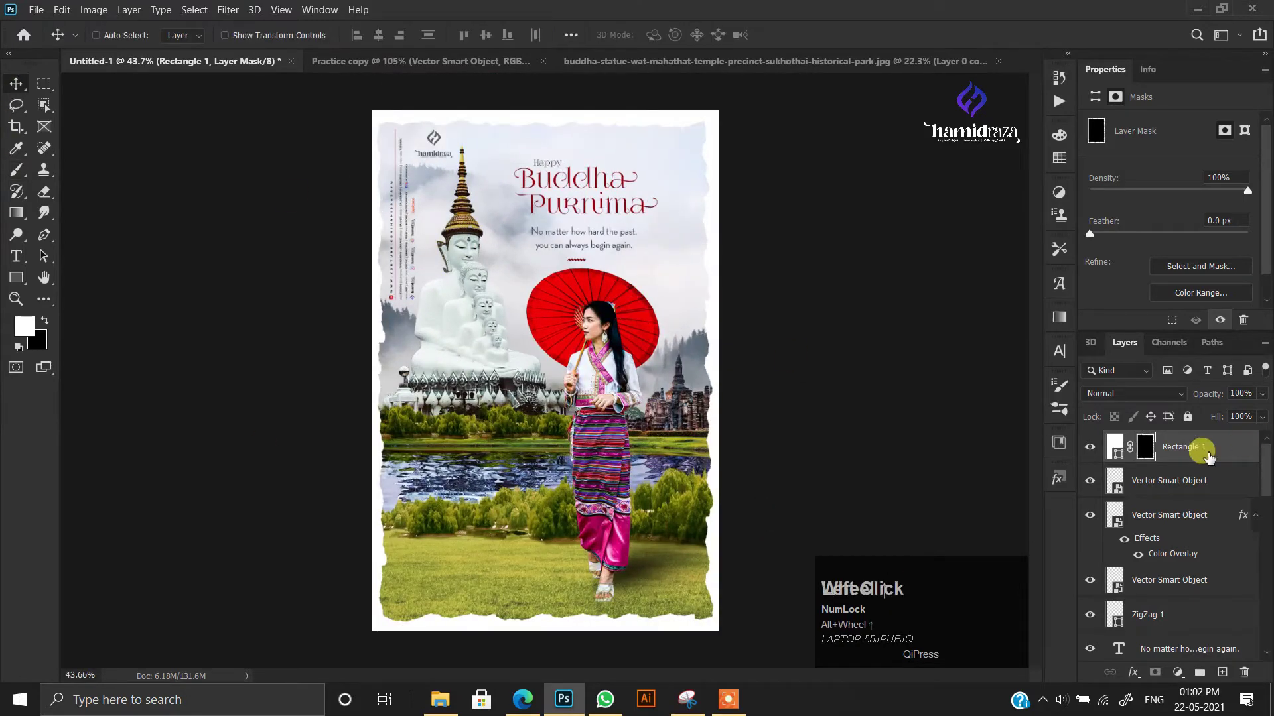
- Enlarge the masked Rectangle 1 border slightly to about 1327 × 1938 px
left_click(1202, 452)
key("ctrl+t")
left_click_drag(739, 648, 740, 649)
left_click(16, 84)
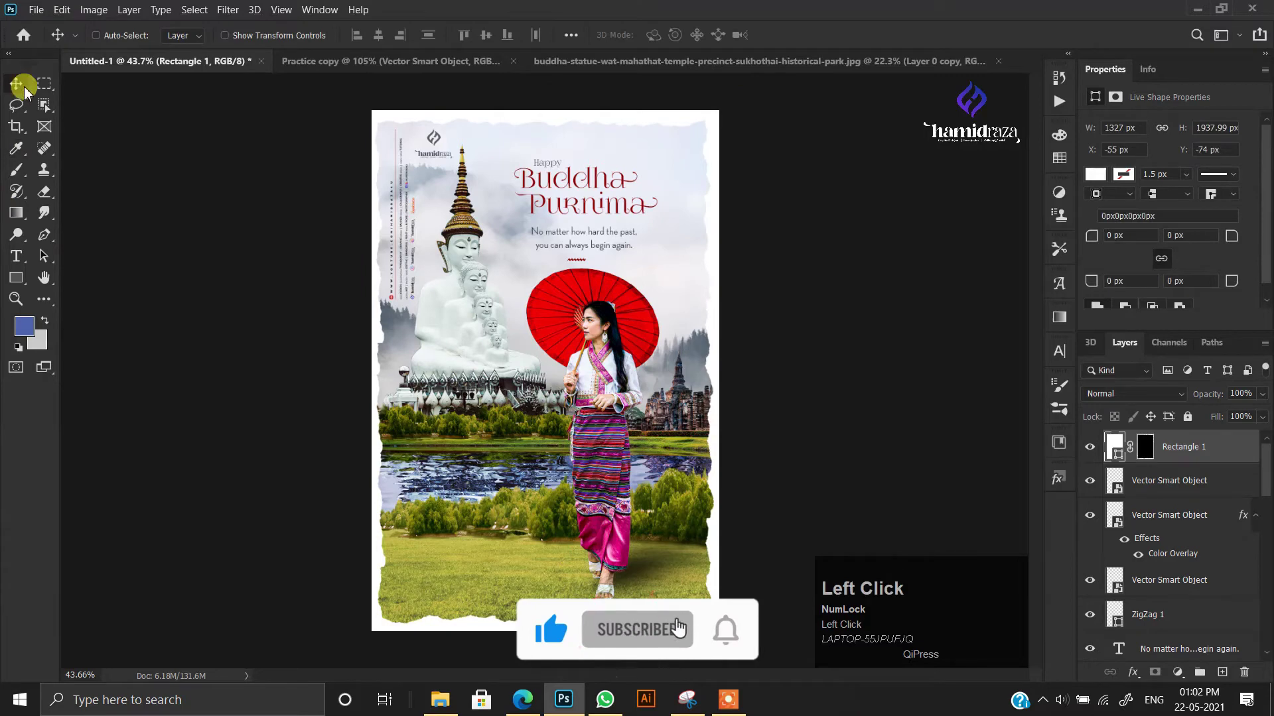
- Select Layer 5 and make light grey the foreground colour
scroll(1132, 543, "down", 9)
left_click(1142, 572)
scroll(358, 314, "up", 3)
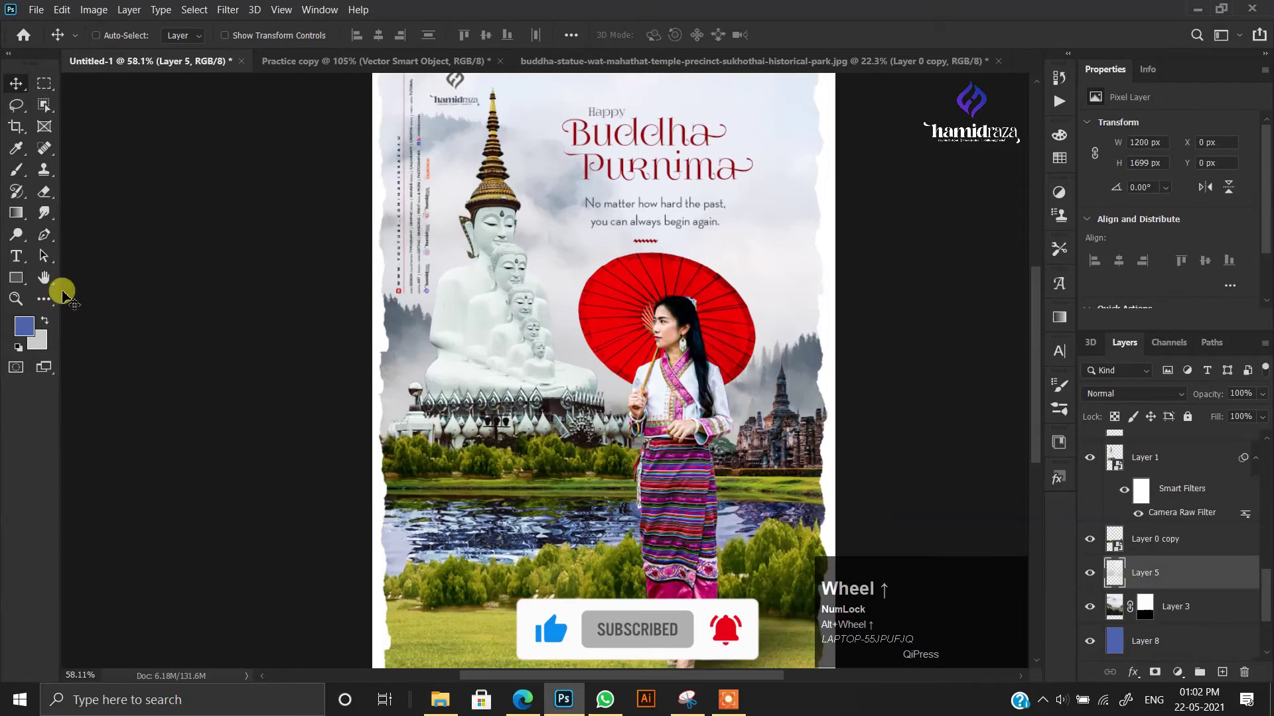
left_click(45, 321)
left_click(25, 326)
left_click(563, 345)
left_click(1043, 215)
- Choose the 932 px Fog brush from the Fog Brushes 1 set
left_click(16, 170)
right_click(343, 209)
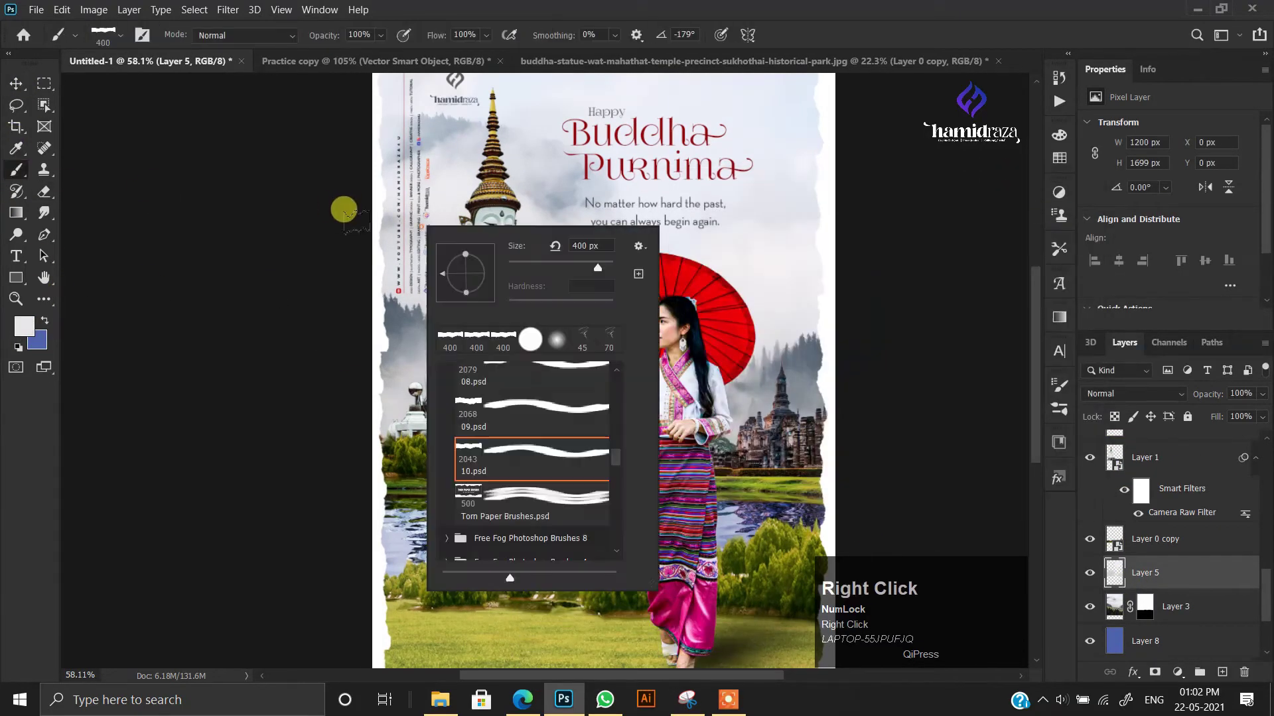
scroll(471, 425, "up", 5)
left_click(448, 473)
scroll(474, 435, "up", 2)
scroll(510, 475, "down", 5)
left_click(446, 503)
left_click(446, 503)
left_click(447, 478)
scroll(509, 530, "down", 3)
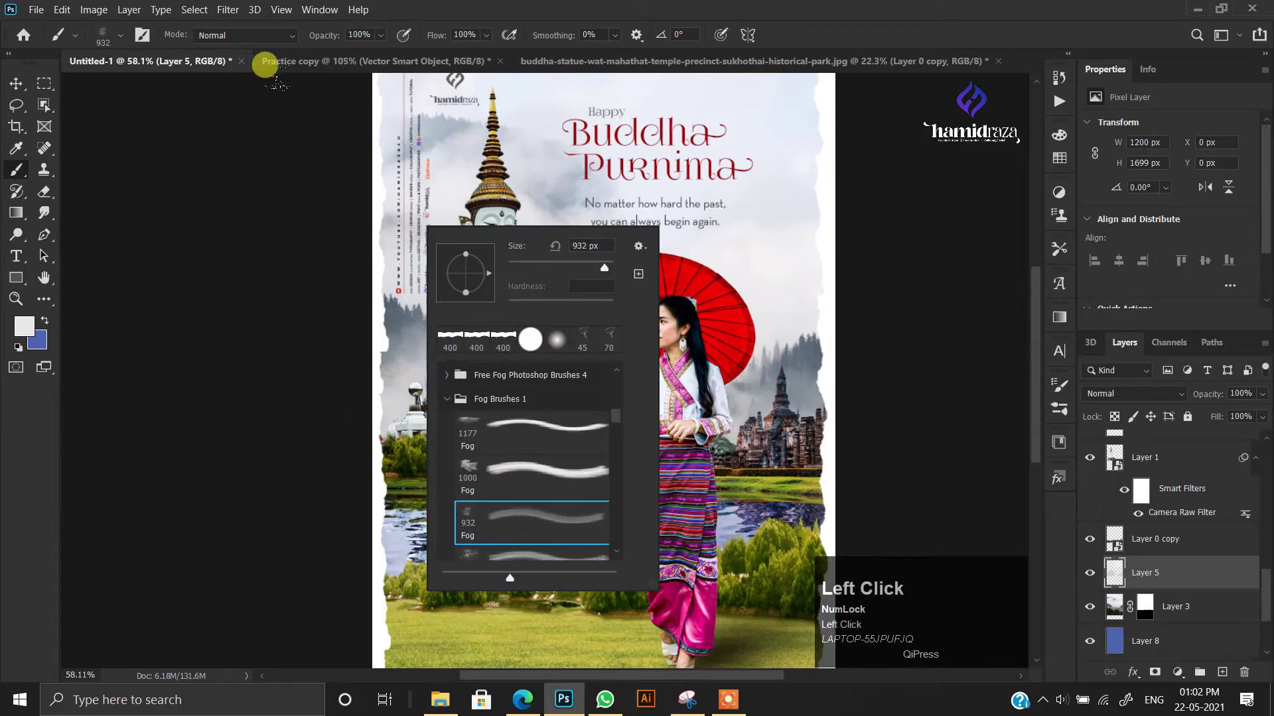
- Brush light grey fog on Layer 5 over the mountains to the left of the statue
left_click(264, 61)
key("ctrl+z")
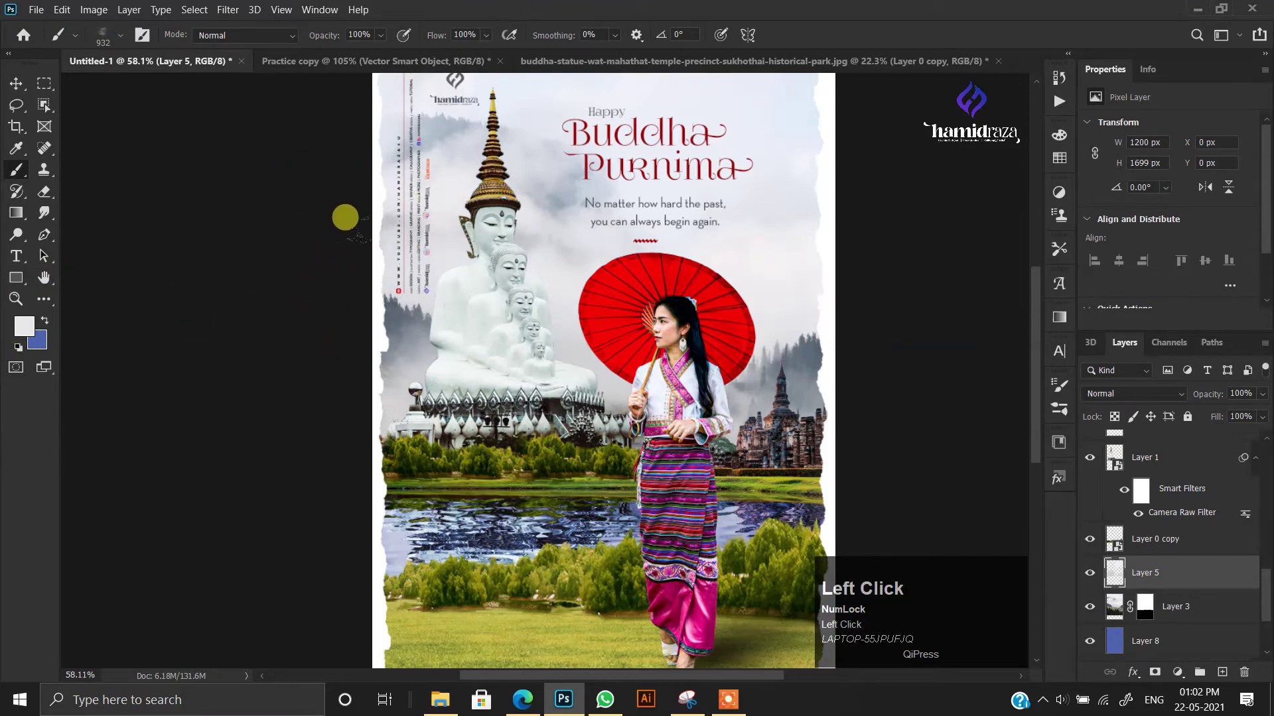
scroll(282, 258, "up", 3)
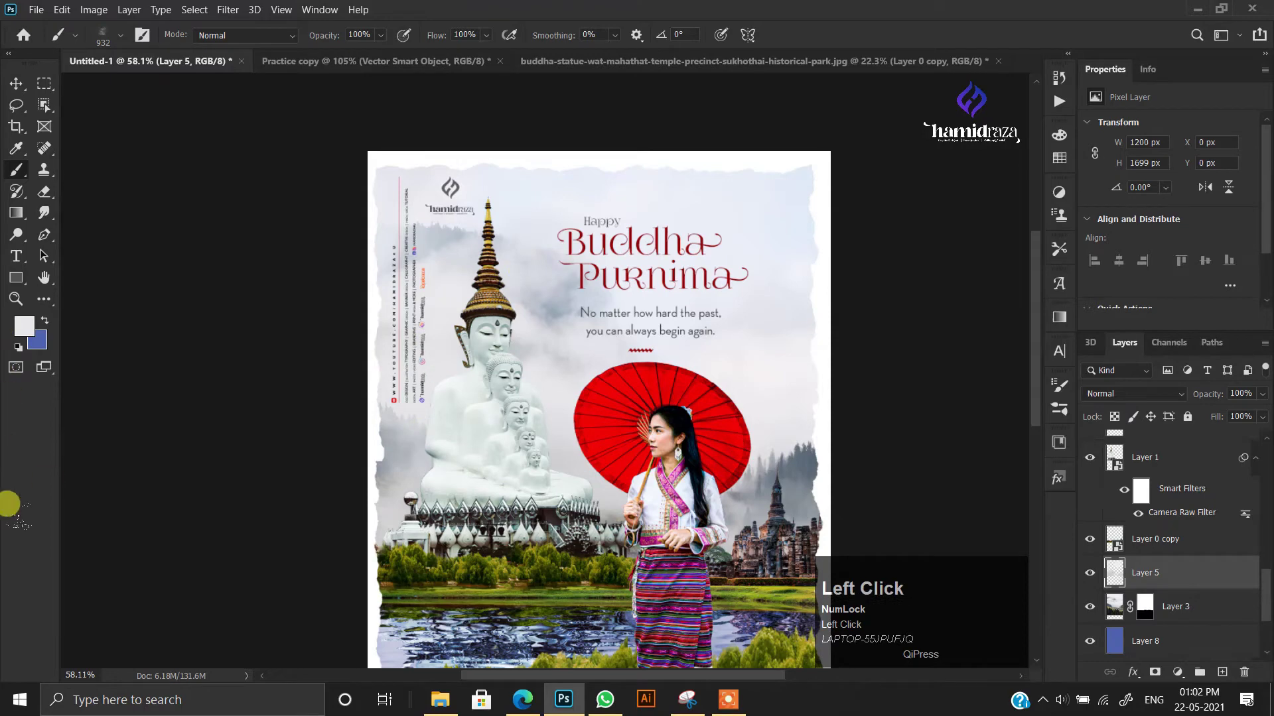
left_click_drag(365, 226, 348, 295)
left_click(18, 81)
left_click_drag(378, 469, 369, 509)
- Select the Buddha statue layer and move it slightly down toward the riverbank
scroll(368, 510, "down", 1)
left_click(455, 334, "ctrl")
scroll(456, 334, "up", 5)
left_click_drag(456, 335, 447, 357)
- Add a layer mask to the statue's Layer 1 and pick a hard round brush
scroll(436, 515, "up", 4)
scroll(436, 515, "up", 1)
left_click(1155, 672)
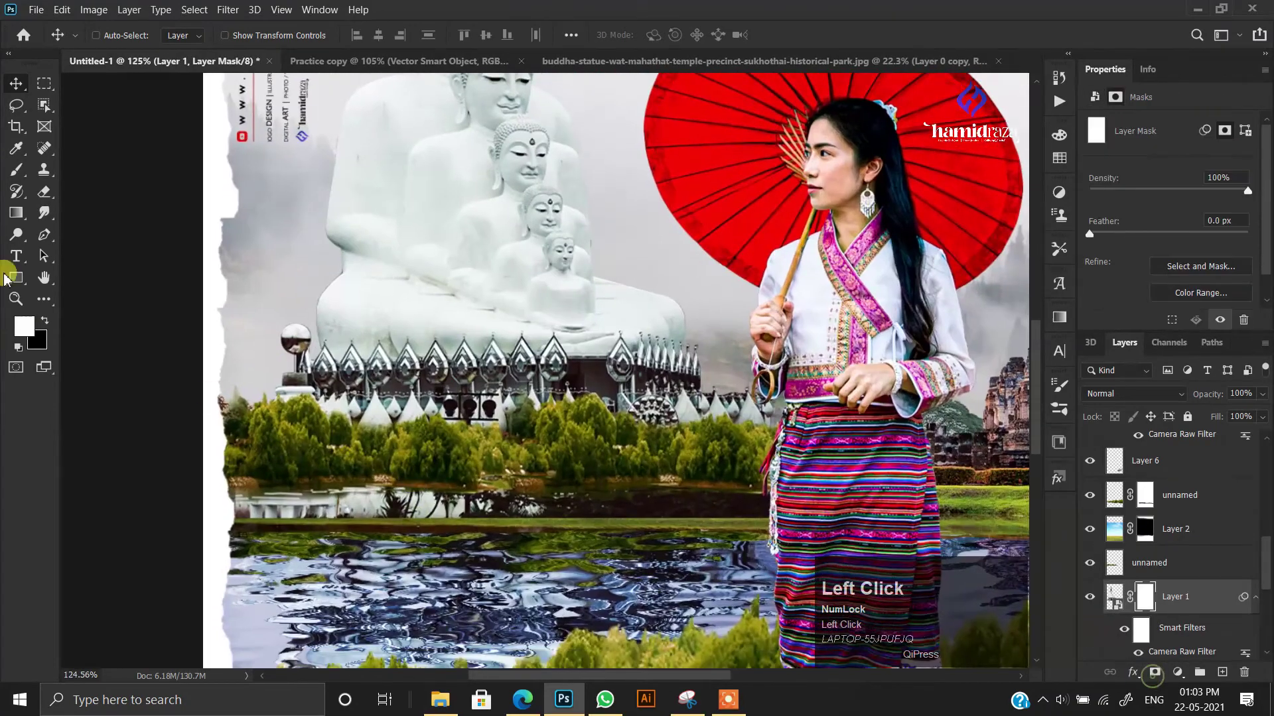
left_click(16, 169)
right_click(418, 325)
double_click(540, 438)
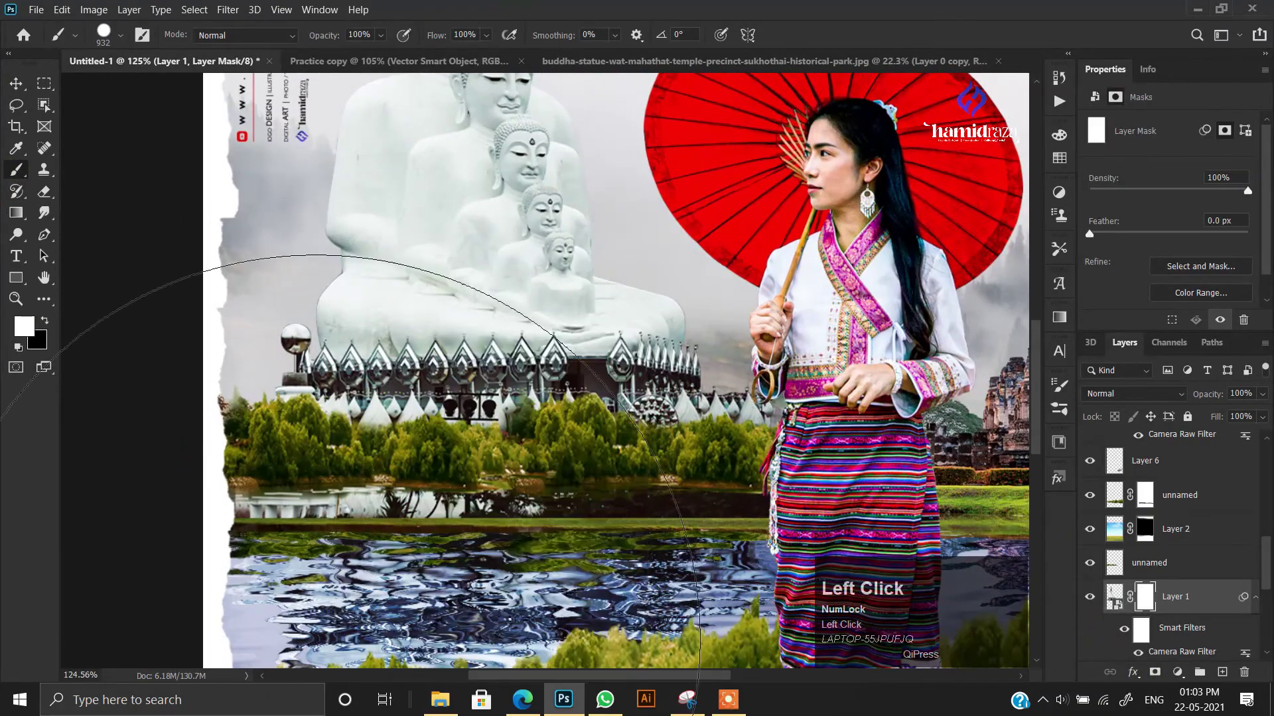
- Paint black on Layer 1's mask to hide the statue image's remnants below the far bushes
scroll(368, 595, "down", 5)
left_click(368, 595)
key("z")
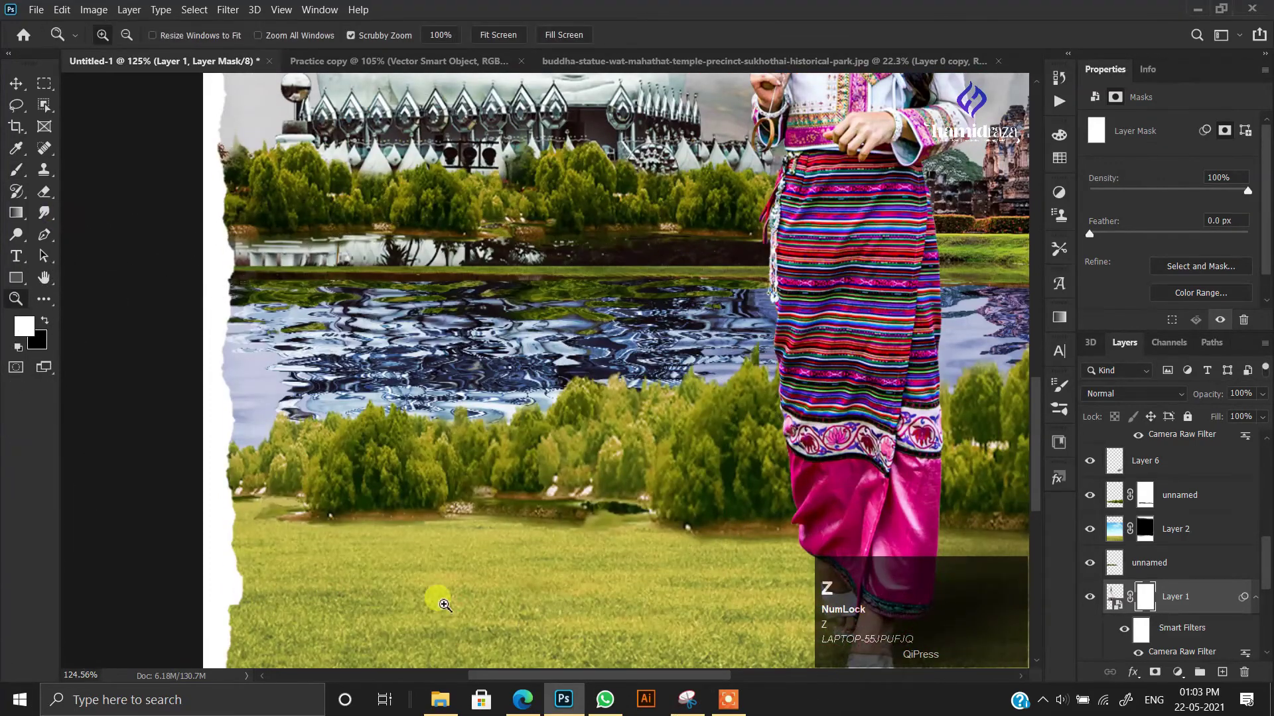
key("b")
key("x")
left_click(400, 600)
left_click_drag(400, 600, 791, 594)
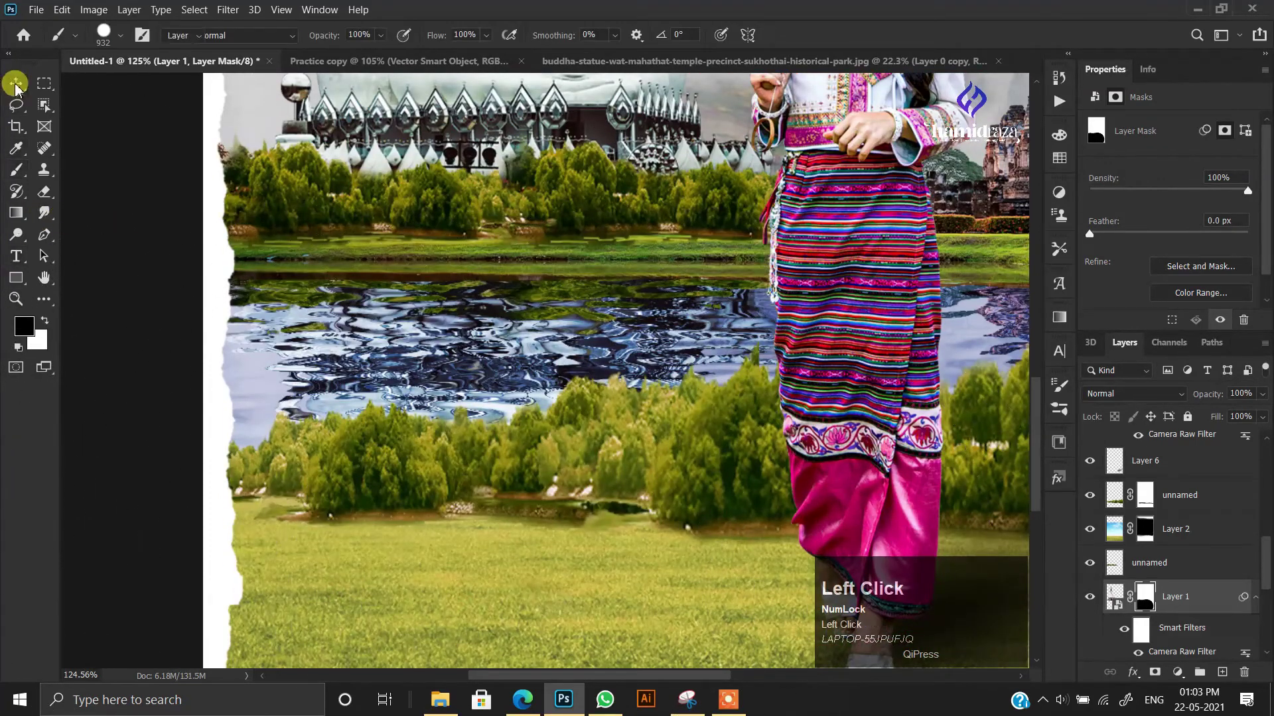
left_click(16, 83)
- Enlarge the logo slightly and shift it lower, a little closer to the vertical strip
scroll(388, 176, "down", 5)
scroll(372, 106, "up", 3)
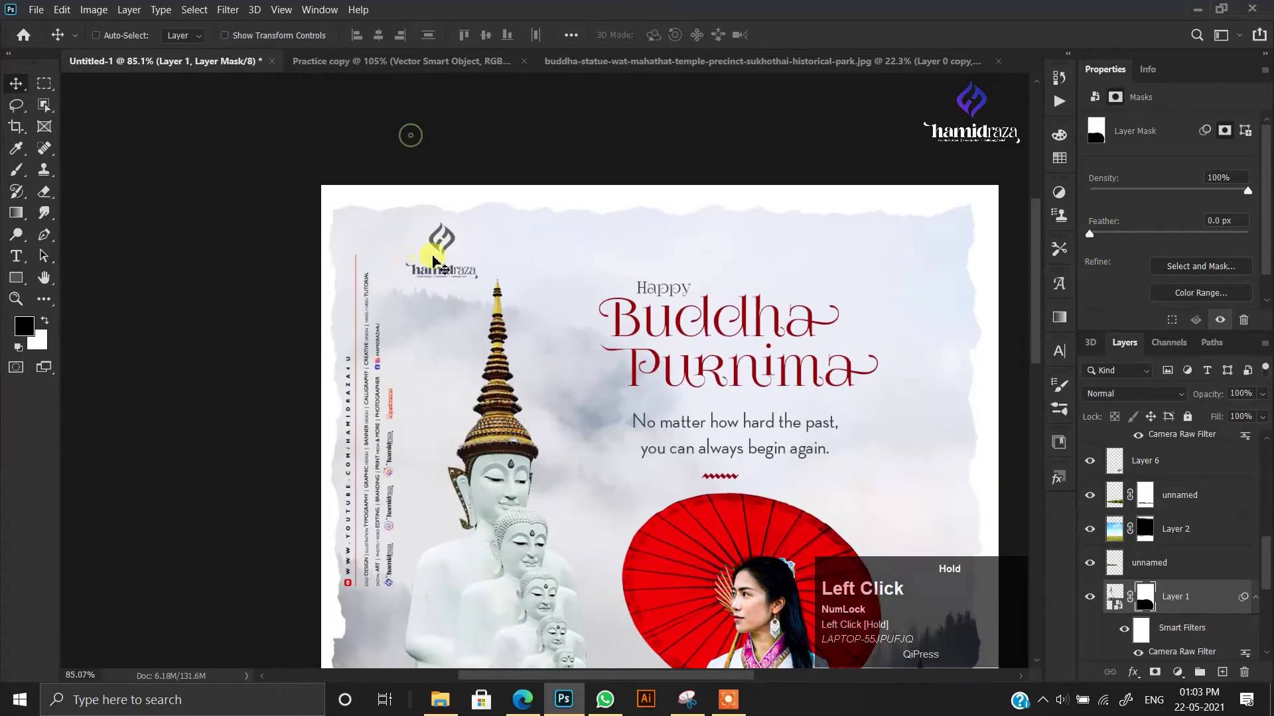
left_click(432, 262, "ctrl")
key("ctrl+t")
left_click_drag(441, 301, 438, 275)
left_click(772, 346)
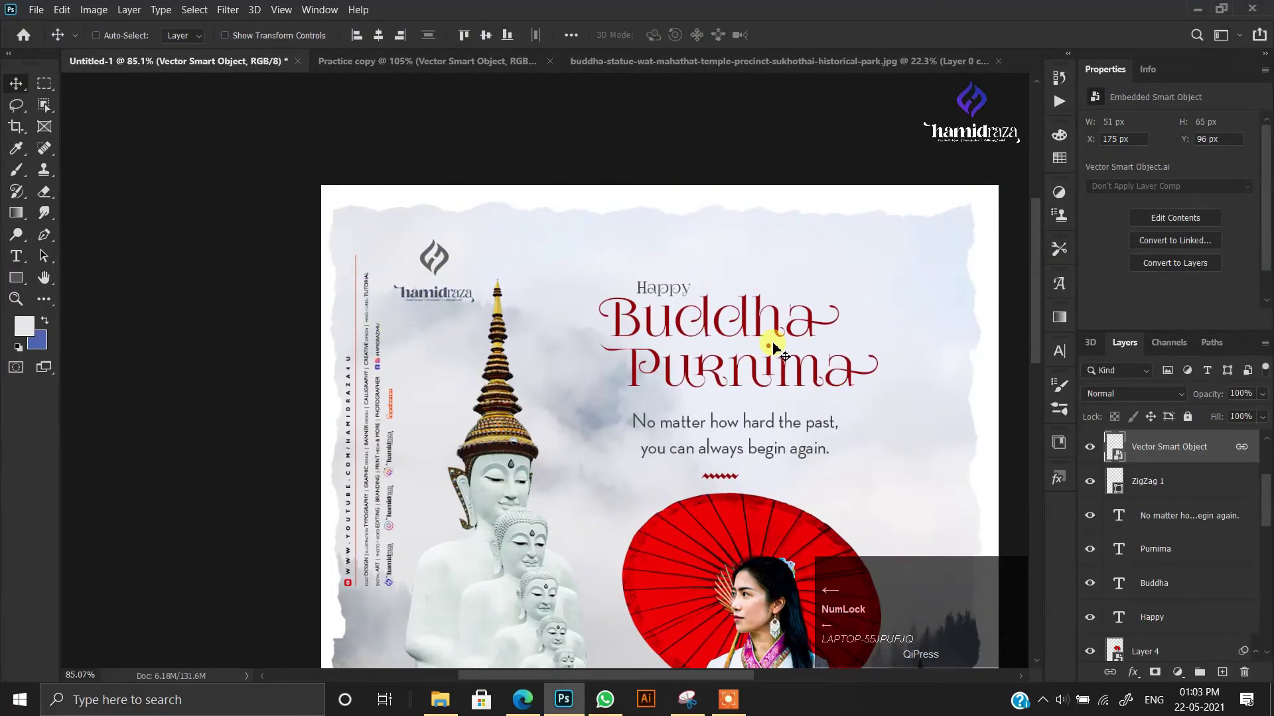
- Select Rectangle 1 in the poster, switch to the Practice copy document and unlock its paper_texture1289 layer
scroll(773, 347, "down", 4)
scroll(1198, 517, "up", 2)
left_click(1167, 446)
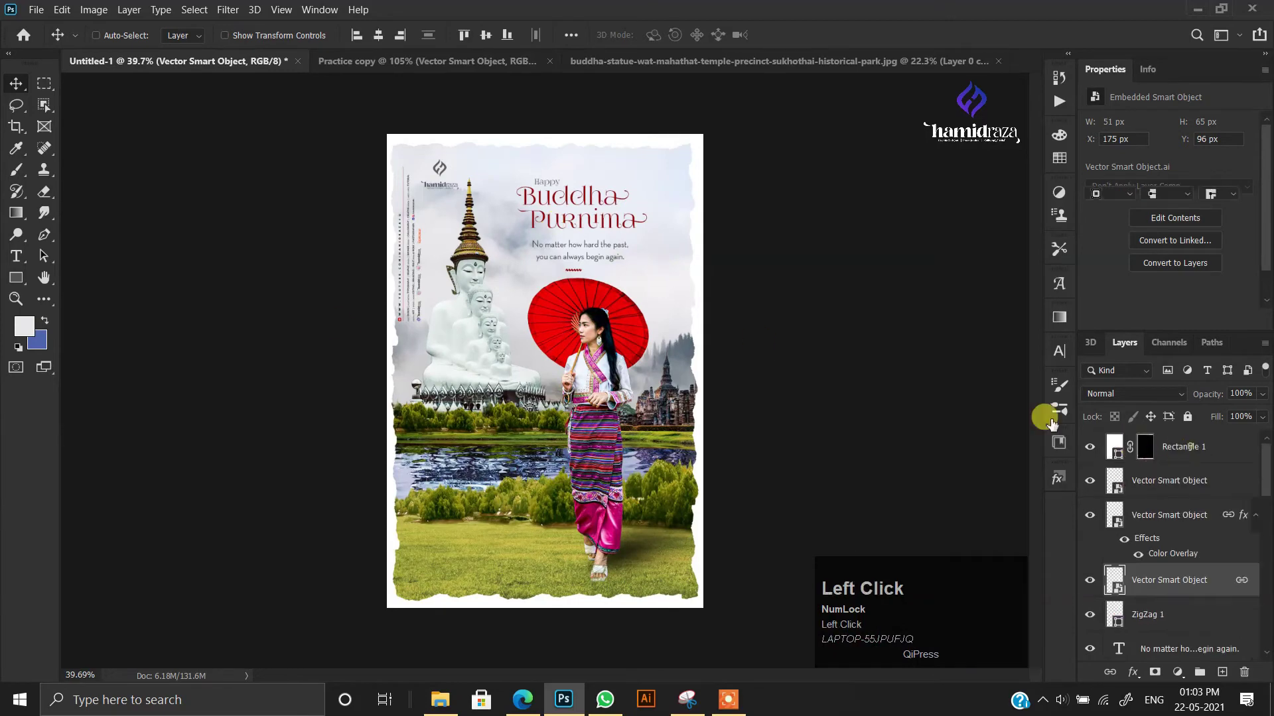
left_click(375, 60)
scroll(297, 340, "down", 3)
left_click(736, 318)
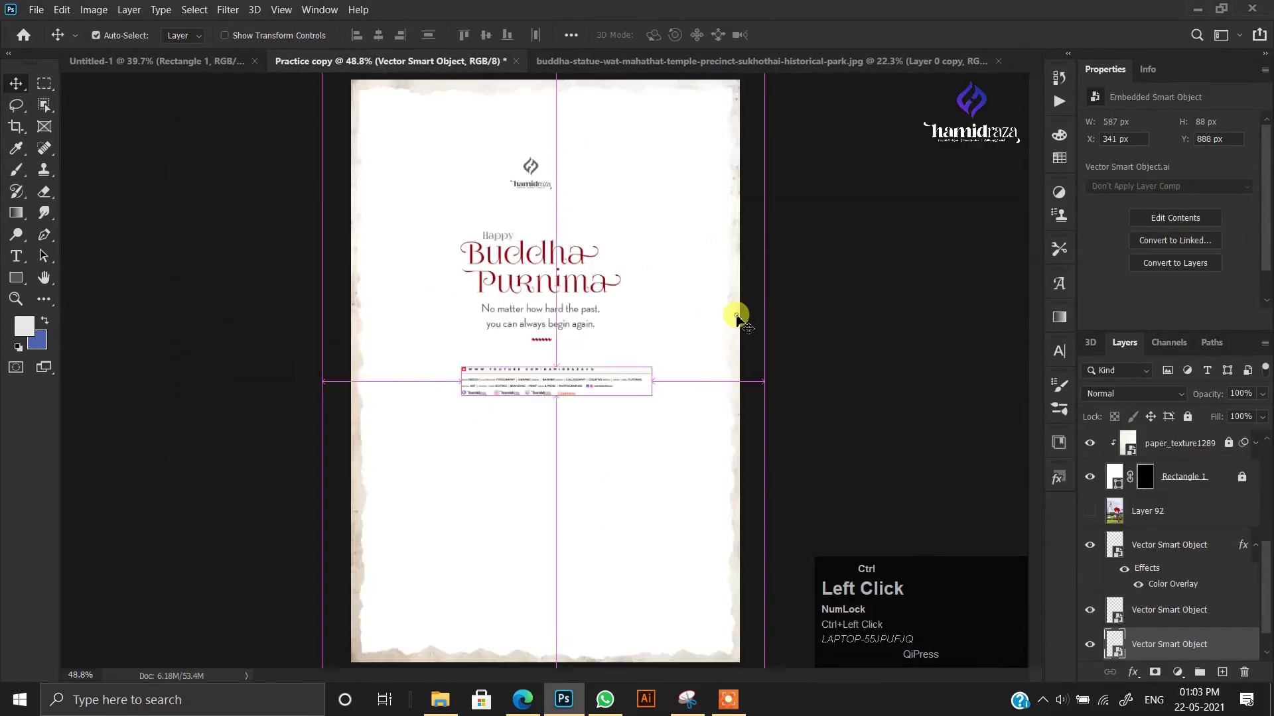
left_click(662, 275)
left_click(726, 352)
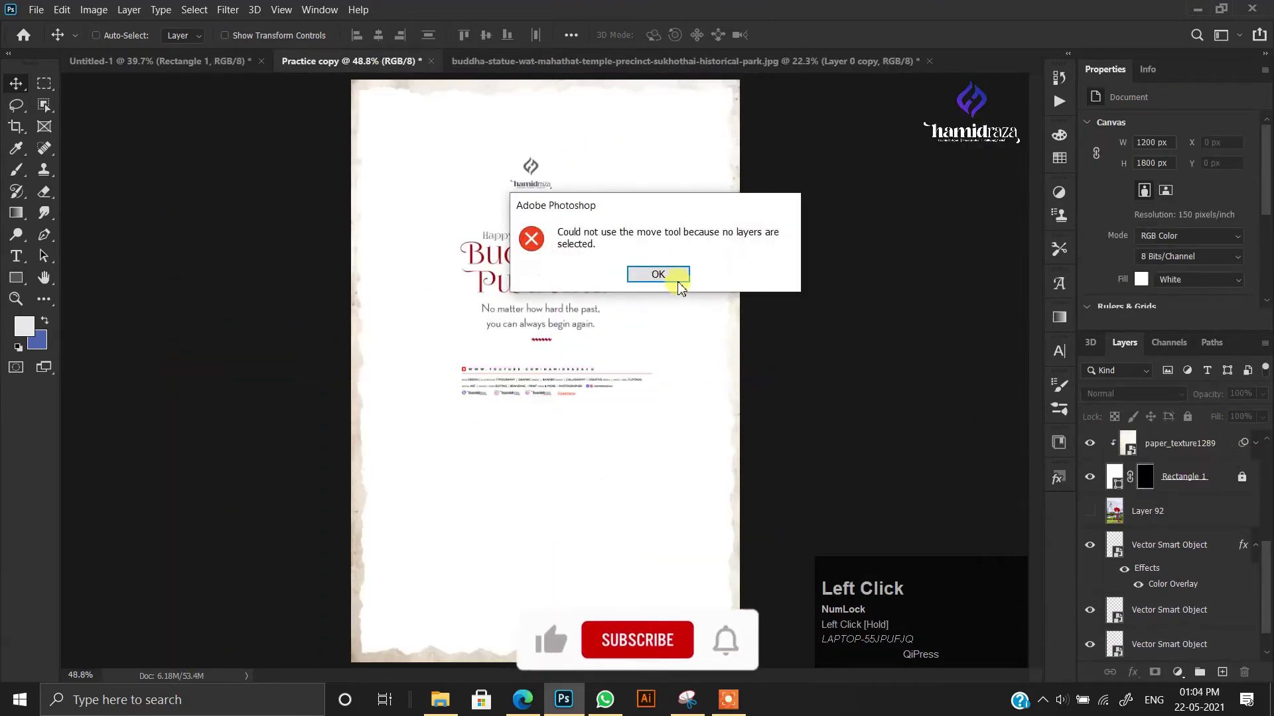
left_click(666, 275)
- Copy the paper_texture1289 layer into Untitled-1 clipped to Rectangle 1 and set its opacity to 20%
left_click(1193, 441)
left_click_drag(749, 355, 598, 341)
scroll(508, 207, "up", 2)
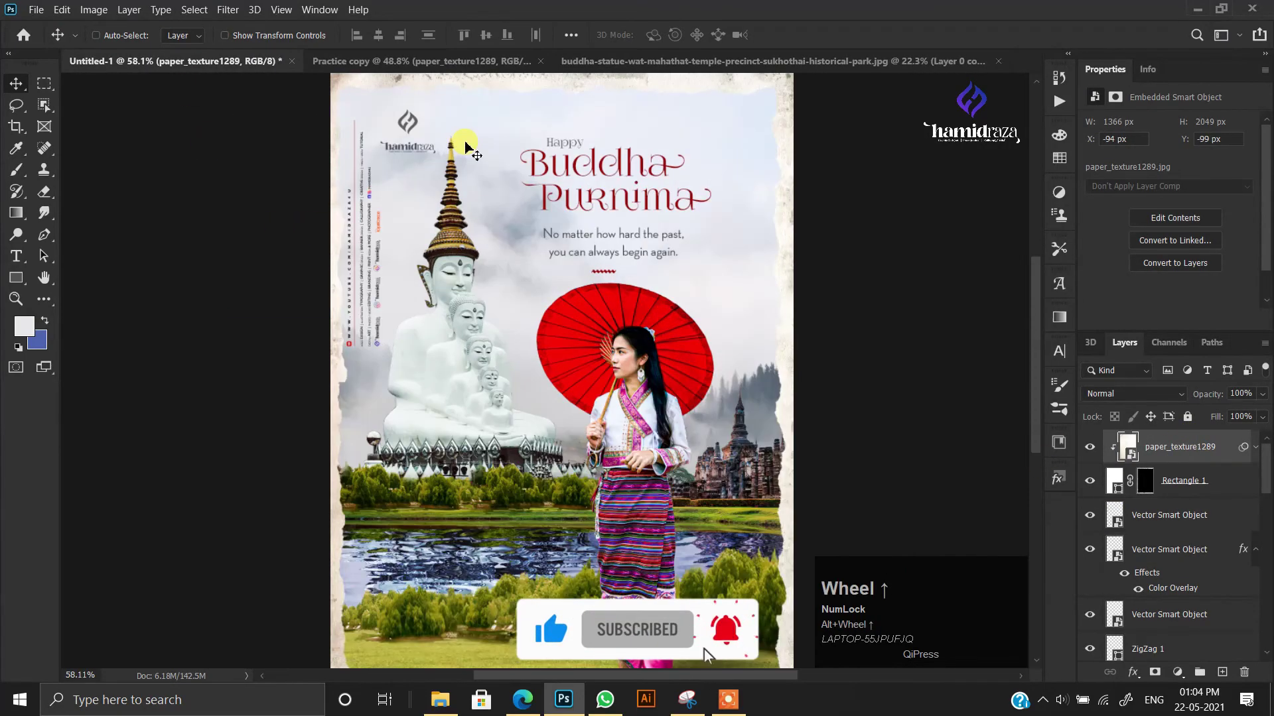
key("2")
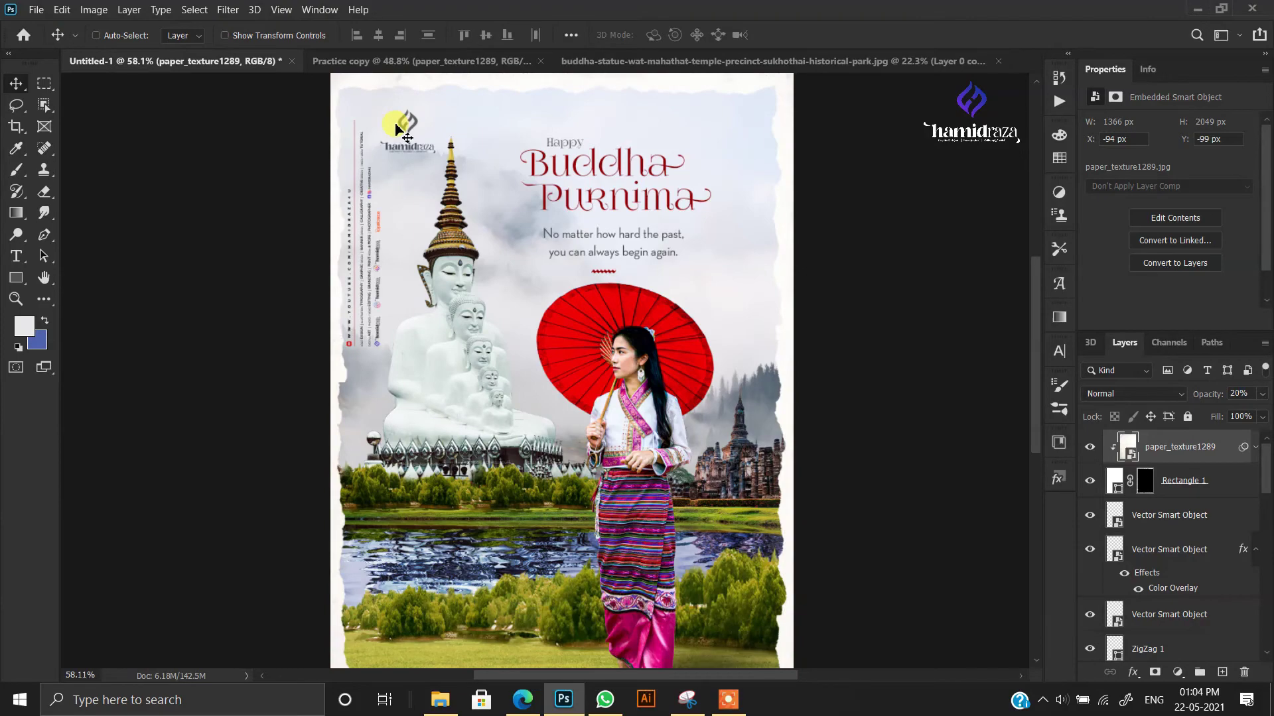
- Fine-tune the logo's horizontal position between the vertical strip and the statue's spire
scroll(396, 126, "down", 4)
left_click_drag(438, 127, 448, 127)
scroll(395, 132, "up", 4)
left_click_drag(471, 205, 454, 205)
left_click_drag(487, 207, 474, 207)
scroll(482, 207, "down", 4)
- Warp Rectangle 1 outward past the canvas edges so the torn-paper border becomes thinner around the poster
scroll(481, 207, "up", 1)
left_click(1158, 483)
key("ctrl+t")
left_click(741, 36)
key("space")
left_click_drag(729, 112, 727, 177)
left_click_drag(397, 613, 368, 118)
left_click_drag(714, 619, 745, 638)
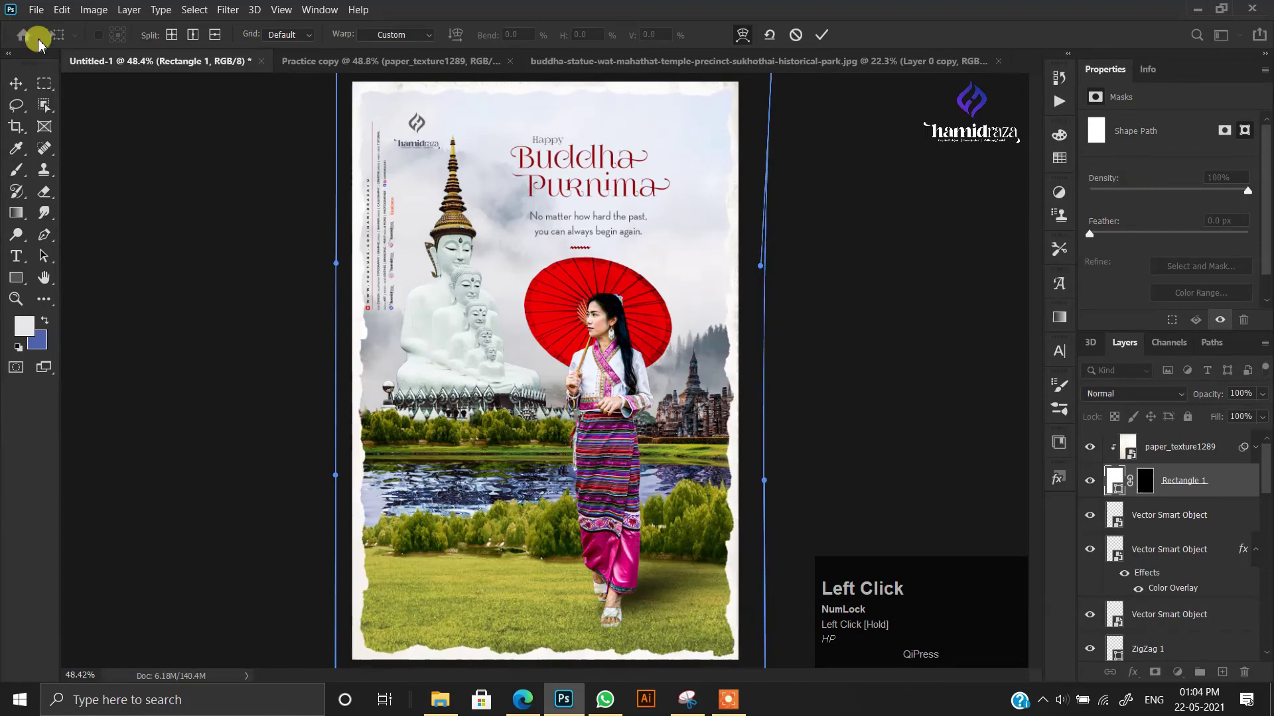
double_click(392, 463)
- Nudge the vertical contact-text strip right to X 55 px, away from the torn border
scroll(385, 295, "up", 3)
left_click(405, 329)
key("shift+Right")
key("shift+Right")
key("shift+Left")
key("Right")
key("Right")
key("Right")
key("Right")
key("Right")
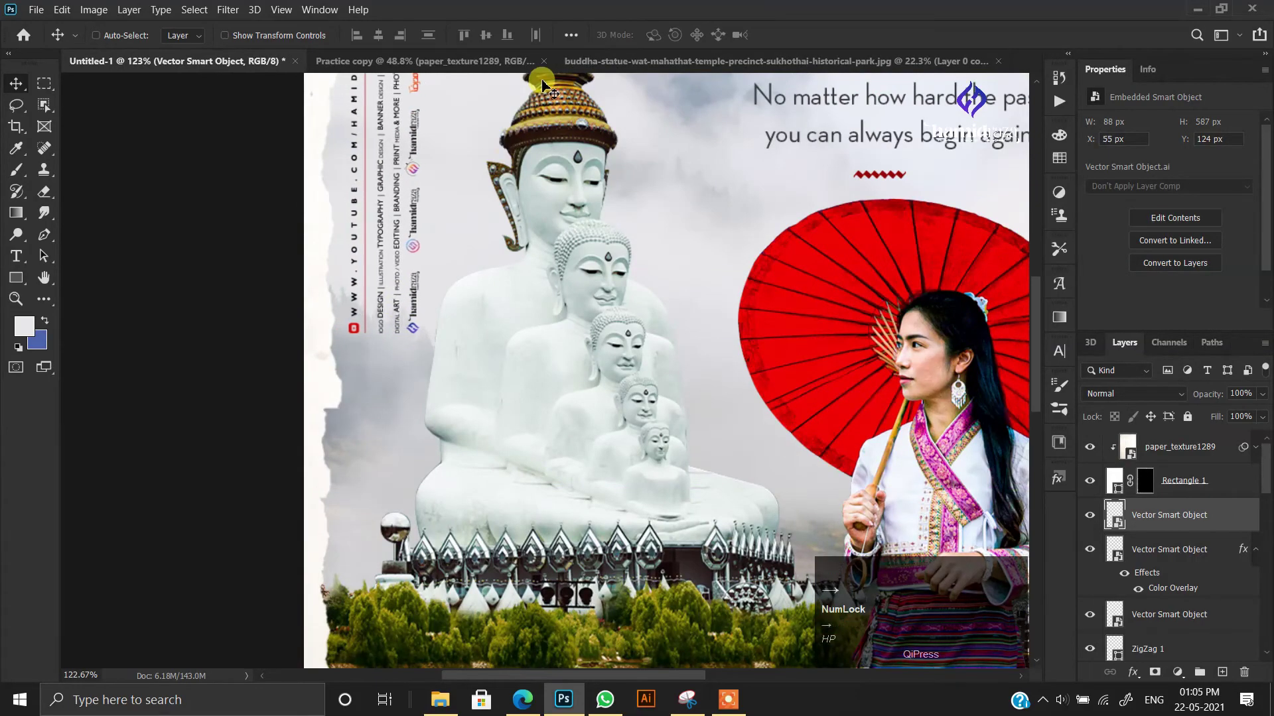
- Nudge the linked logo slightly right, placing its emblem at X 179 px
scroll(551, 75, "down", 5)
left_click_drag(518, 276, 513, 523)
left_click(501, 191, "ctrl")
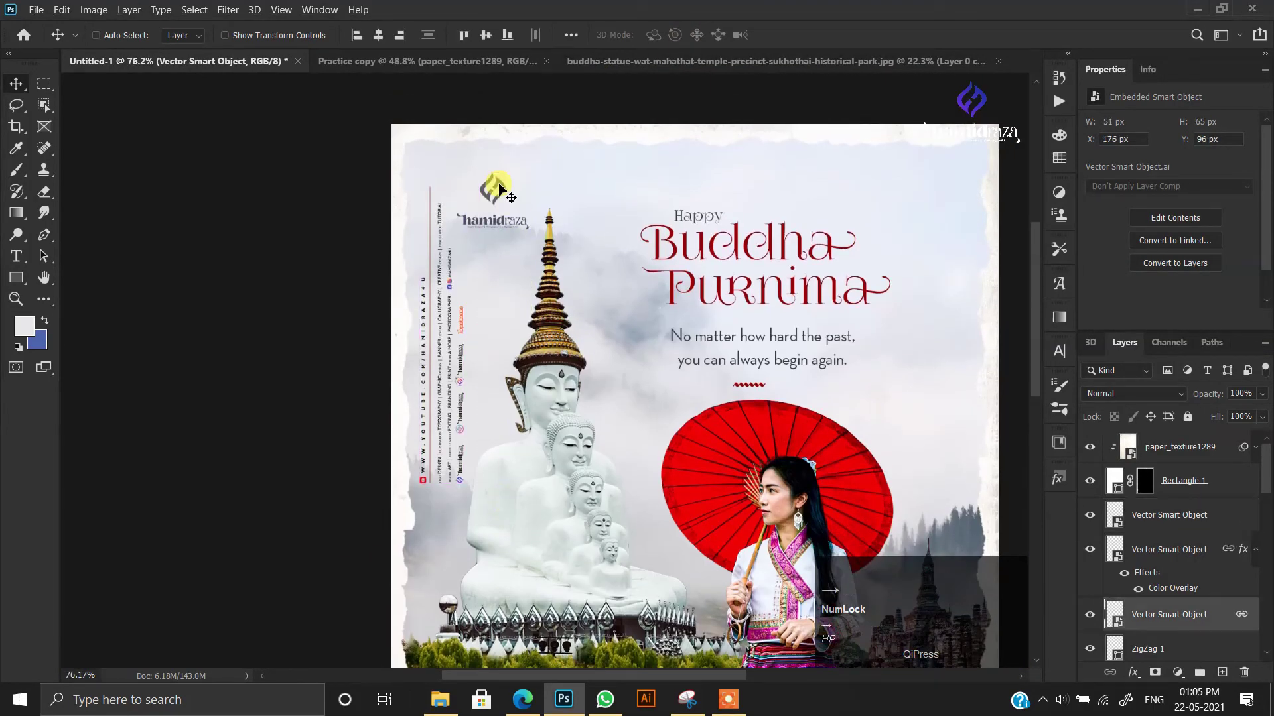
scroll(501, 192, "up", 4)
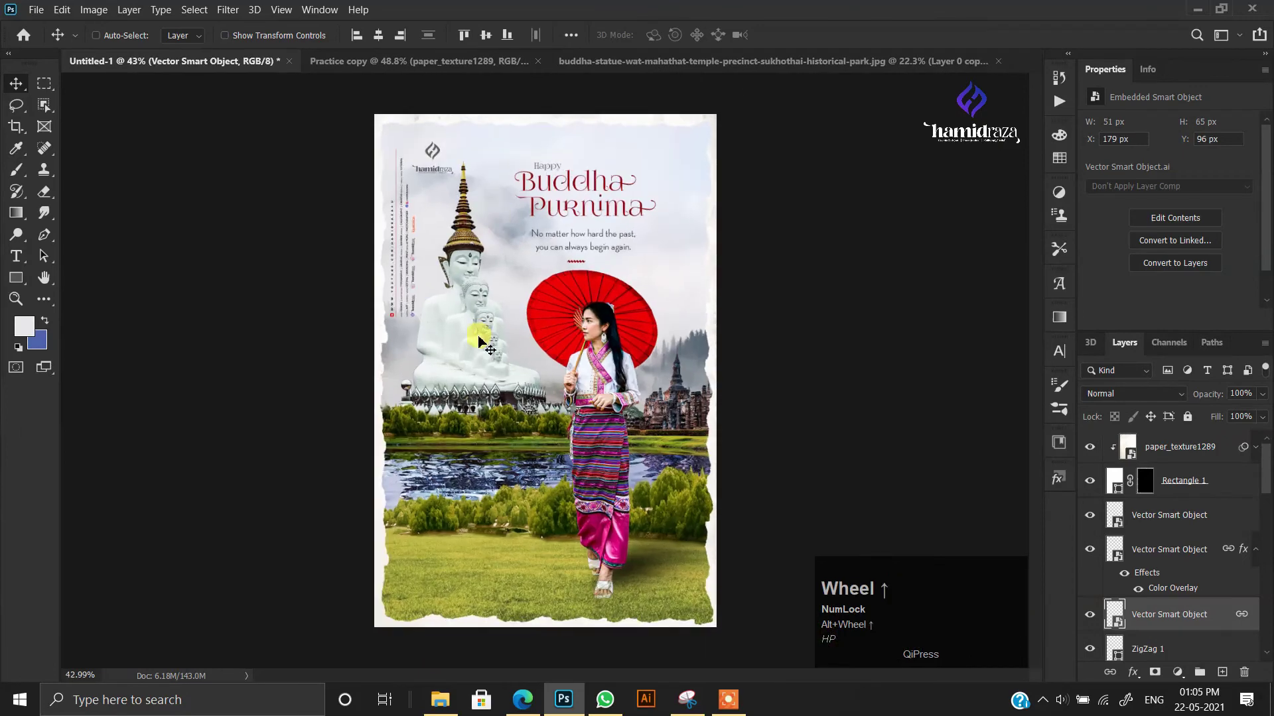
- Stamp all visible layers into a new top layer and set Camera Raw temperature to -9, tint to +15 and highlights to -47
key("ctrl+shift+alt+e")
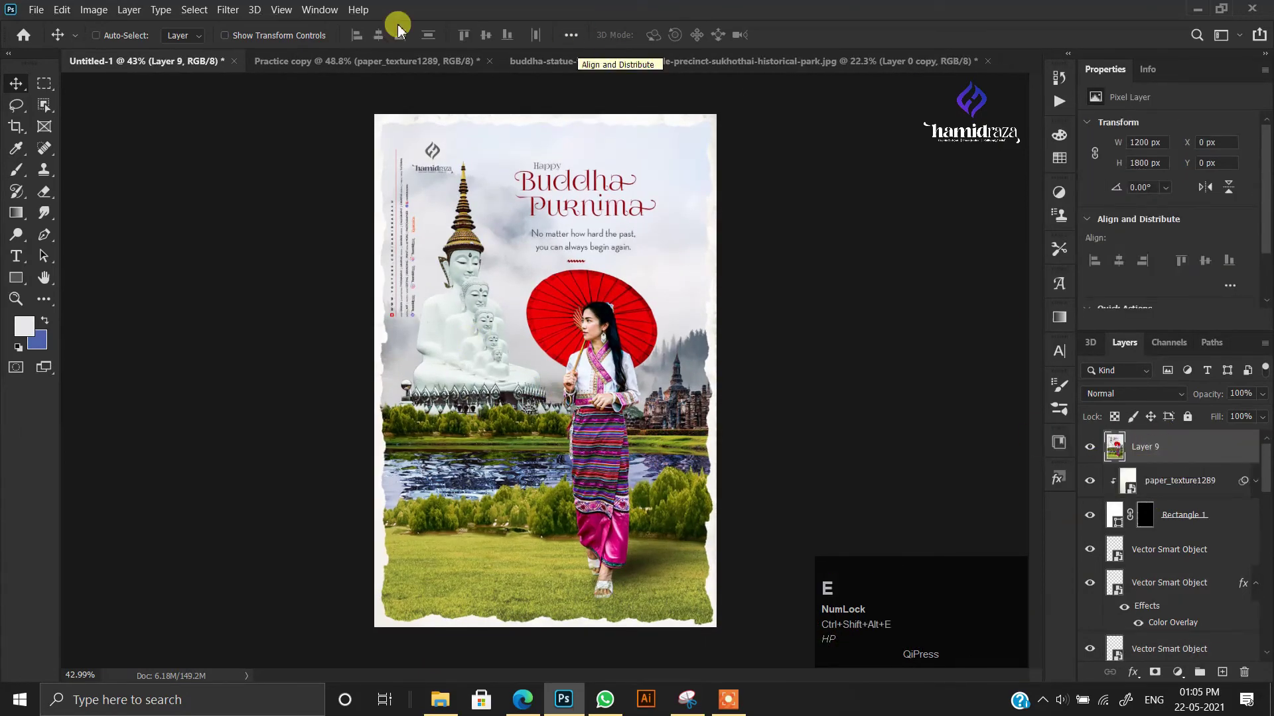
left_click(227, 9)
left_click(1061, 7)
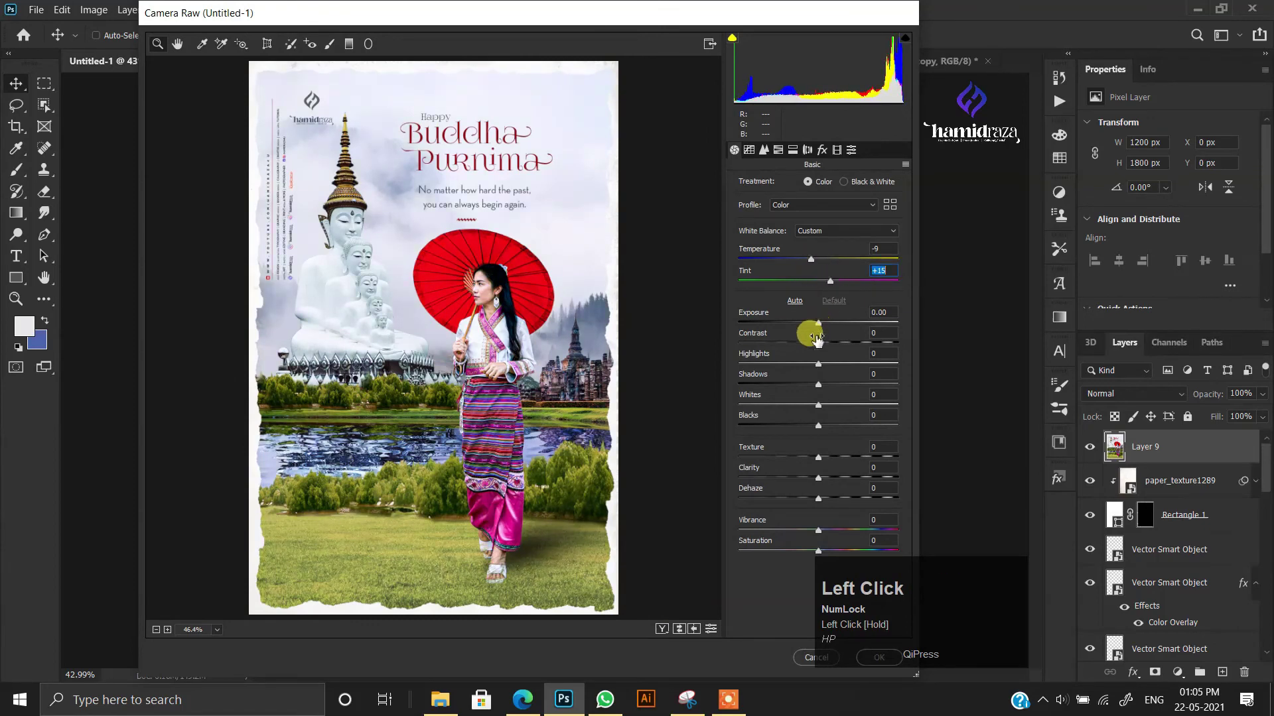
left_click_drag(818, 363, 779, 367)
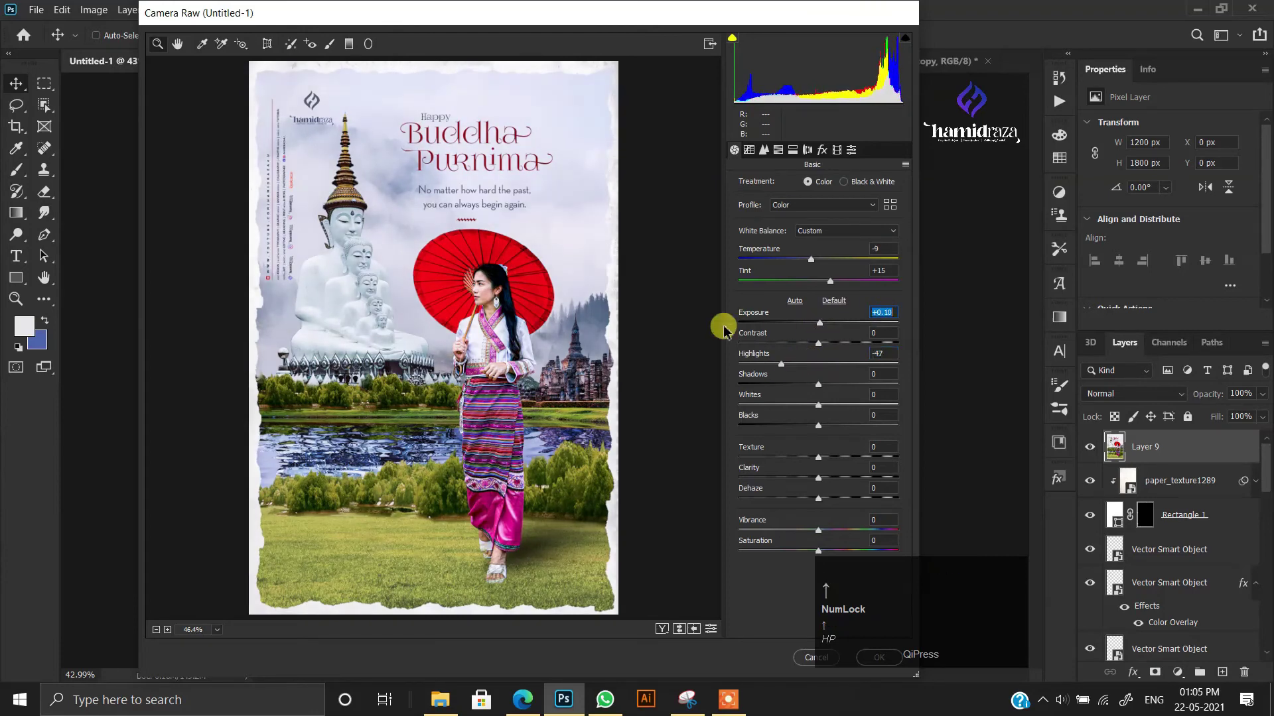
- Apply Camera Raw with exposure +0.20, contrast +23, shadows +3, whites -24, blacks -17, texture +25, clarity +8, dehaze -13 and vibrance +12
left_click_drag(812, 341, 836, 345)
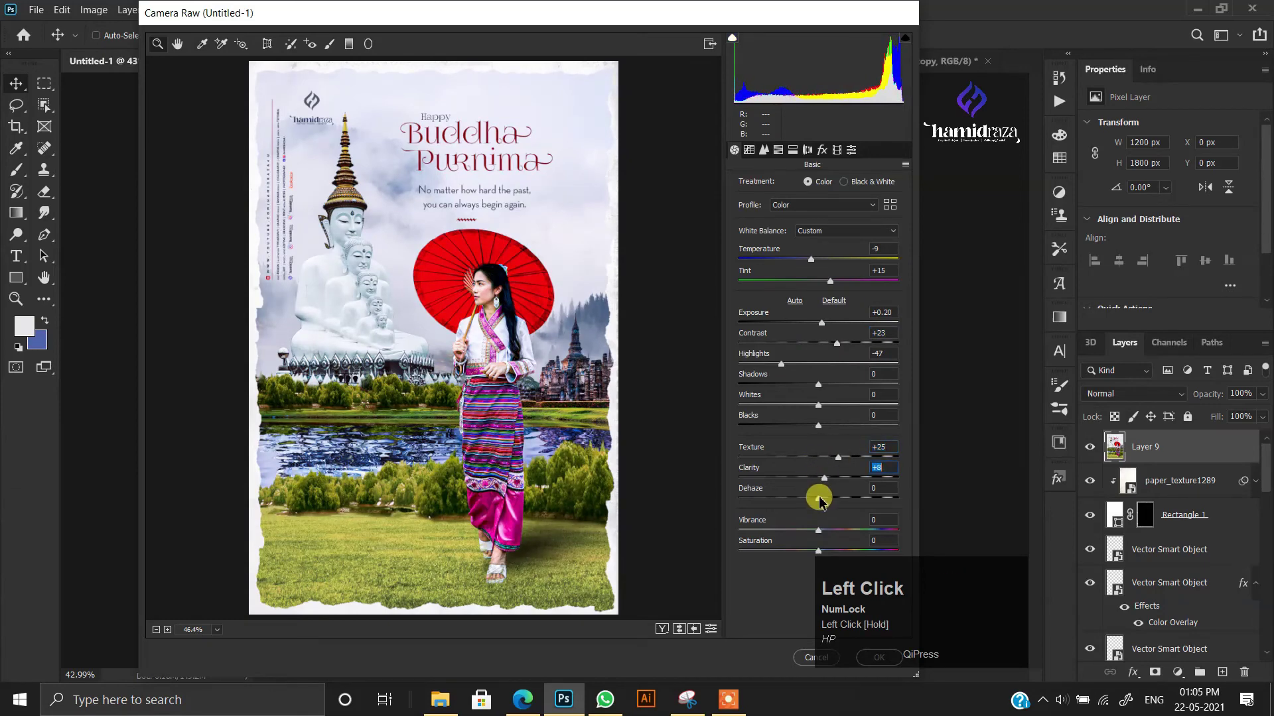
left_click_drag(823, 503, 808, 518)
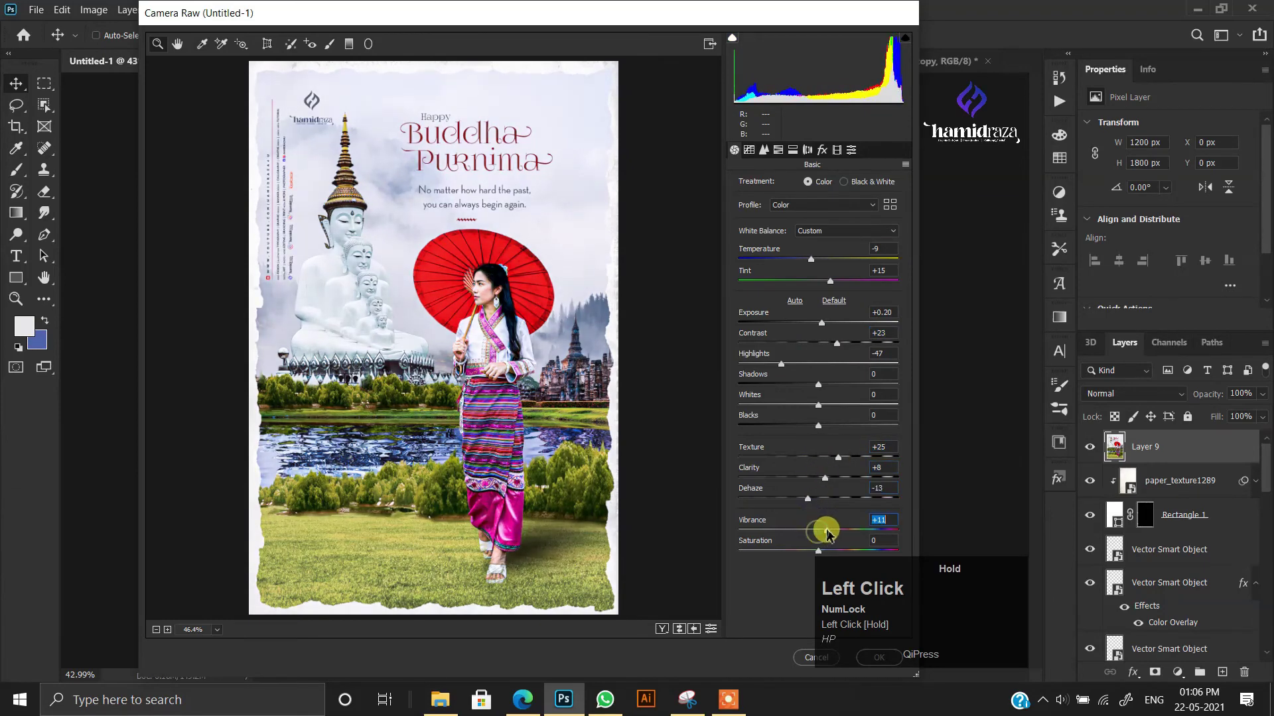
left_click_drag(818, 386, 797, 410)
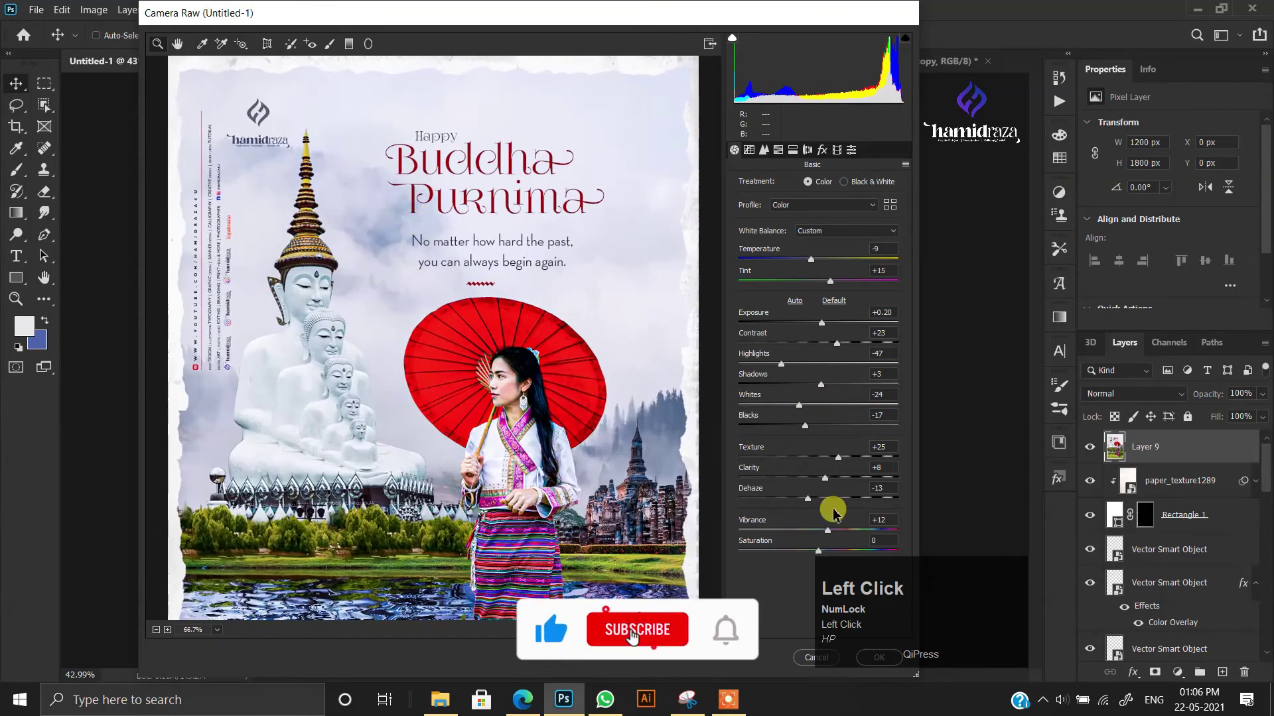
left_click(879, 658)
- Add a Color Lookup adjustment layer above Layer 9 using 3Strip.look, and set its opacity to 37%
scroll(482, 275, "up", 1)
left_click(1178, 672)
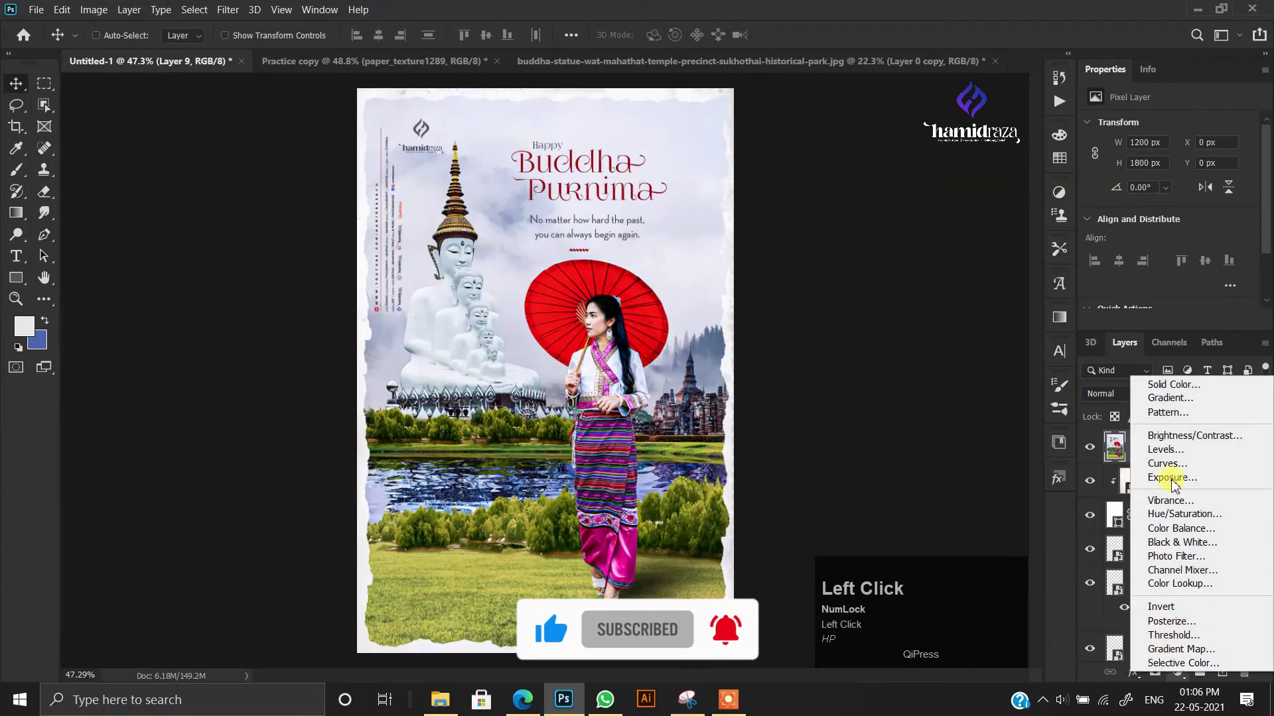
left_click(1168, 568)
left_click(1187, 126)
left_click(1187, 149)
key("Up")
left_click(1089, 447)
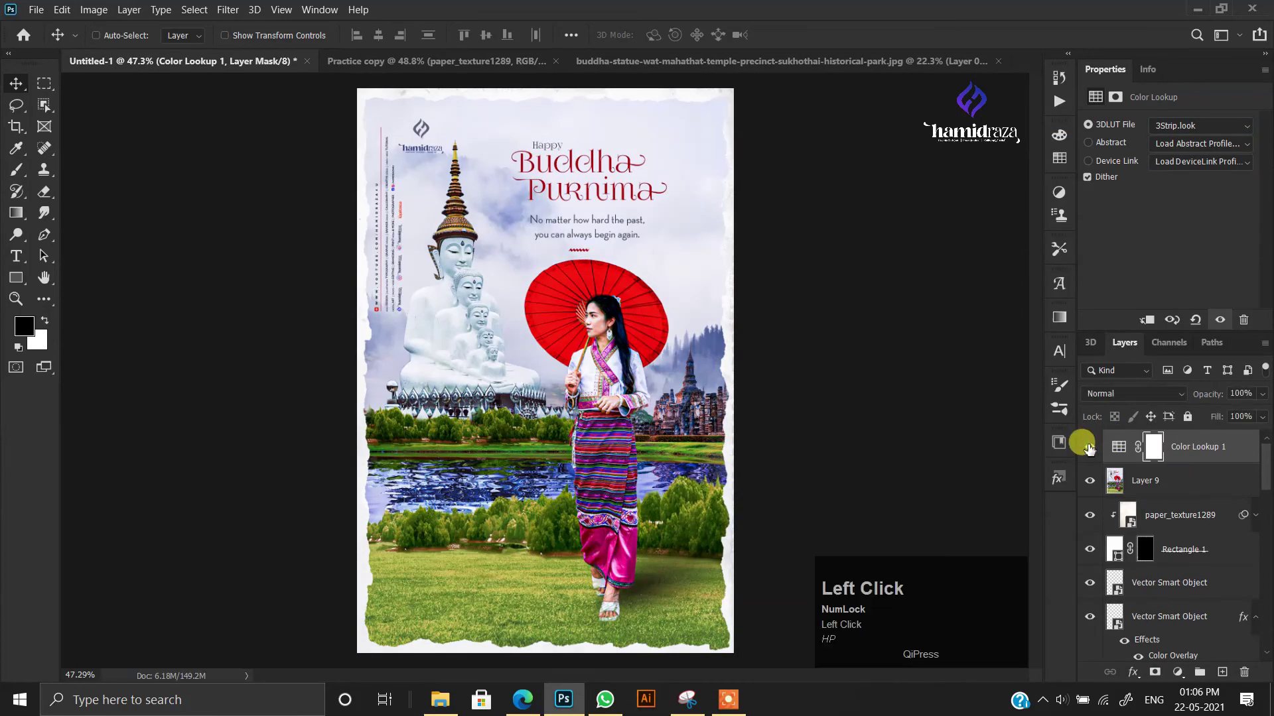
left_click_drag(1258, 396, 1188, 420)
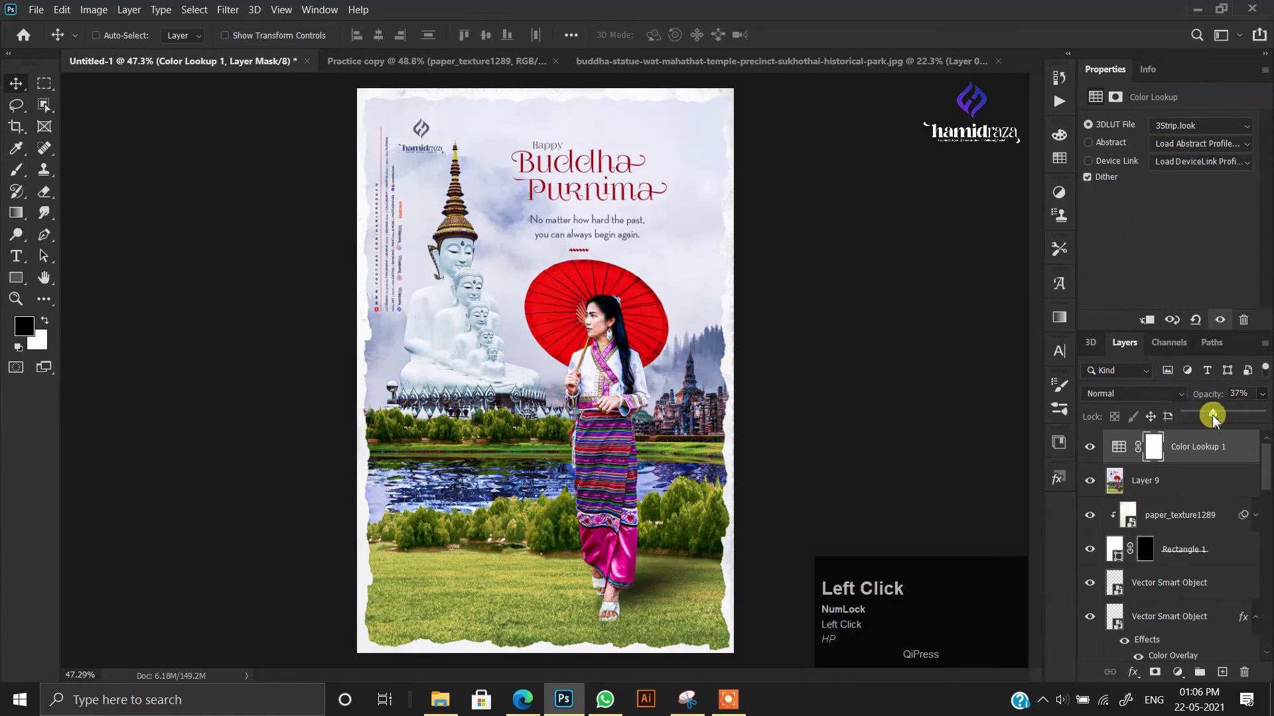
- Save the poster in Photoshop format as Buddha Purnima in the 22-05-2021 folder
scroll(497, 276, "down", 4)
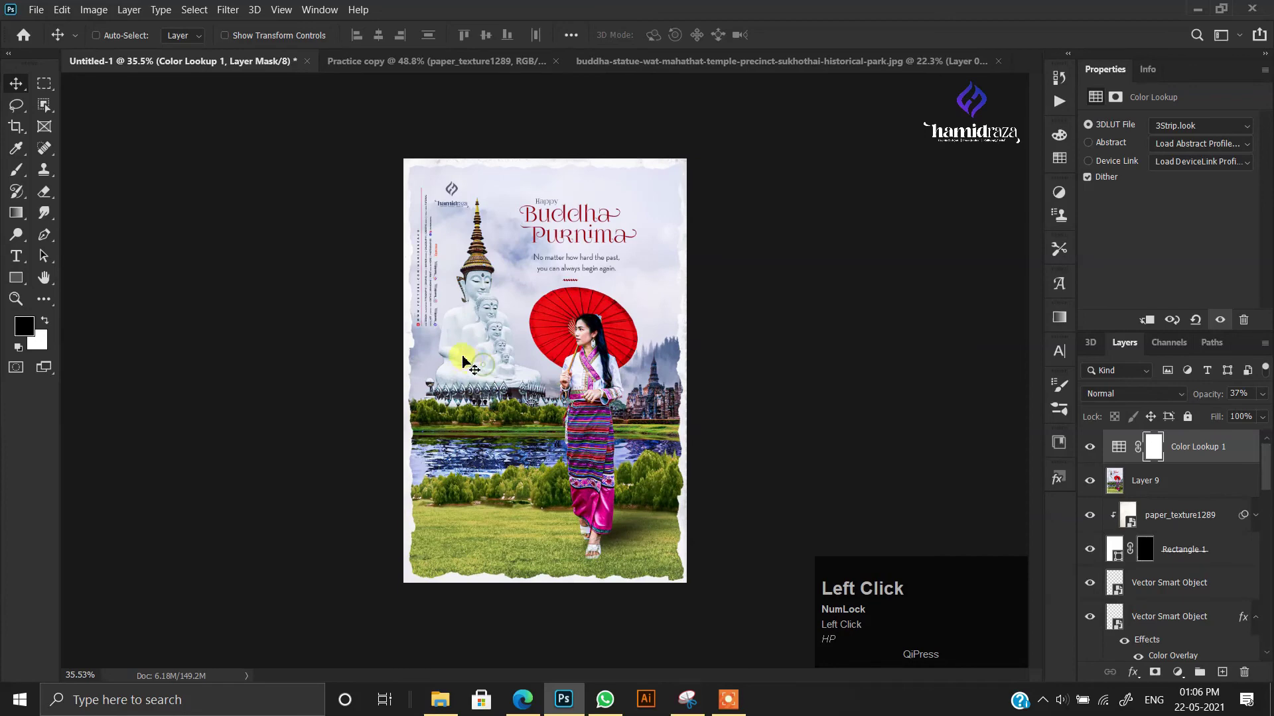
scroll(462, 343, "up", 2)
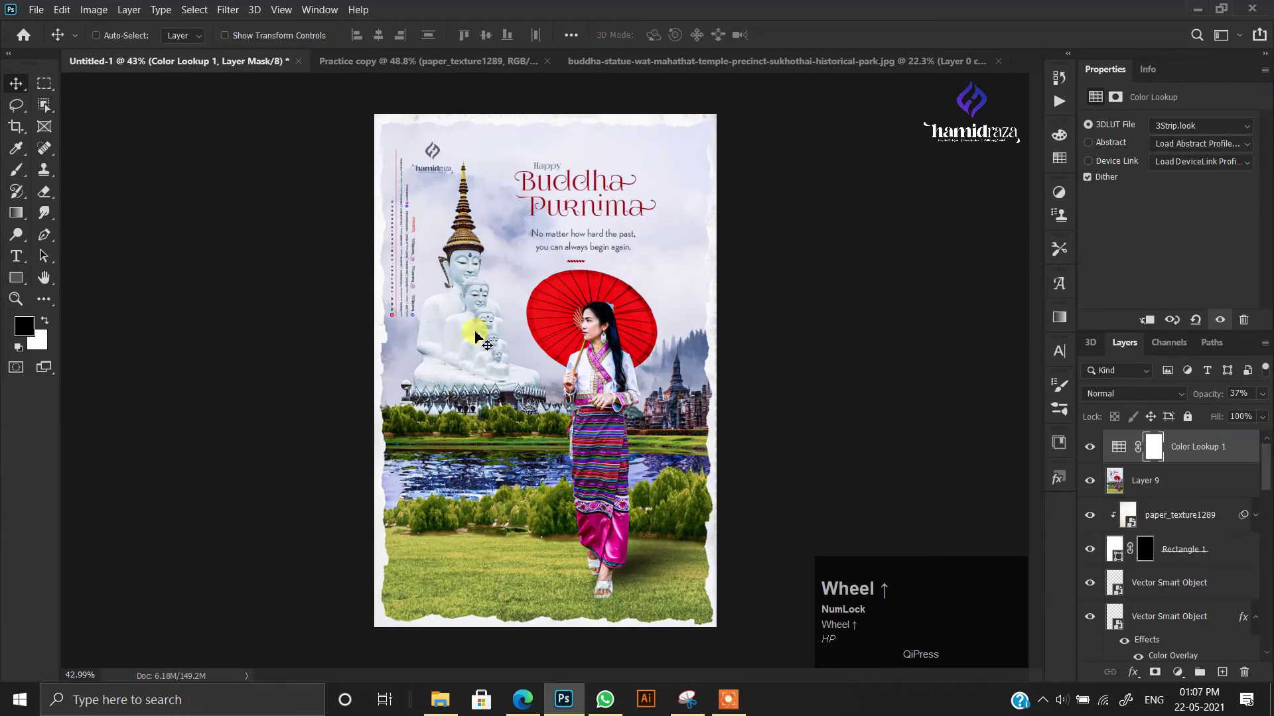
scroll(455, 364, "up", 1)
key("ctrl+s")
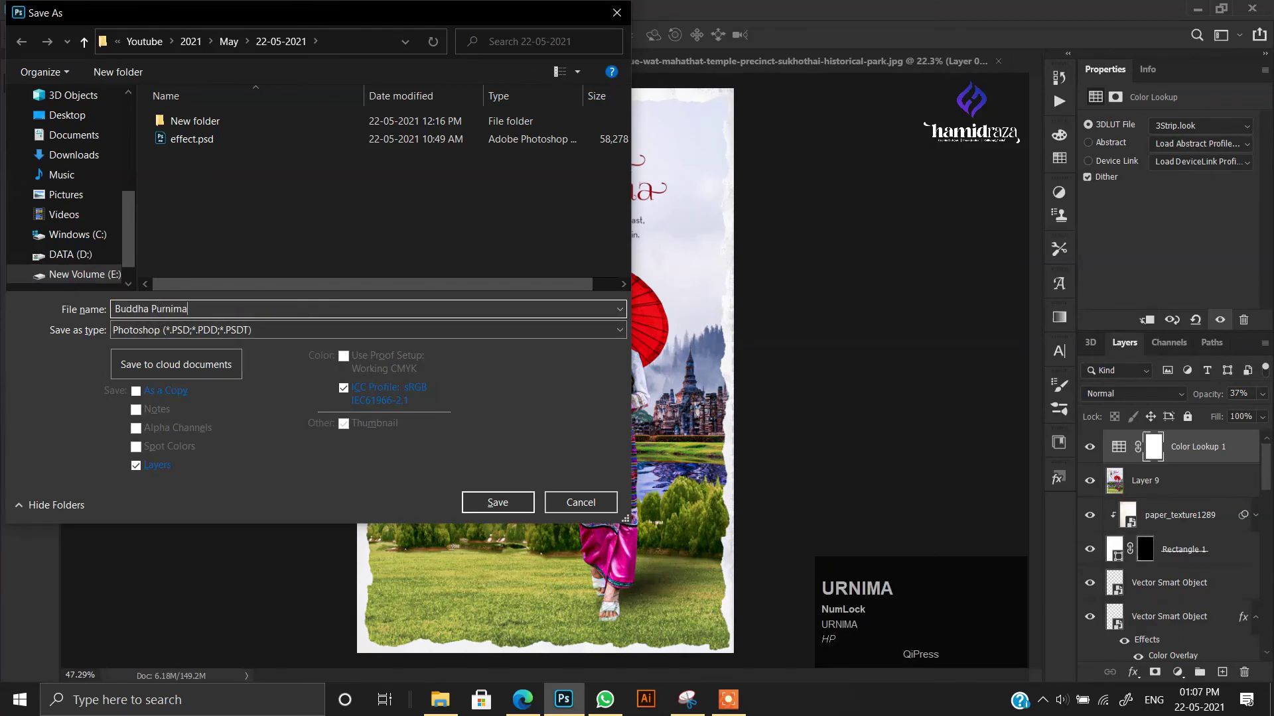
type("Buddha Purnima")
key("Return")
key("Return")
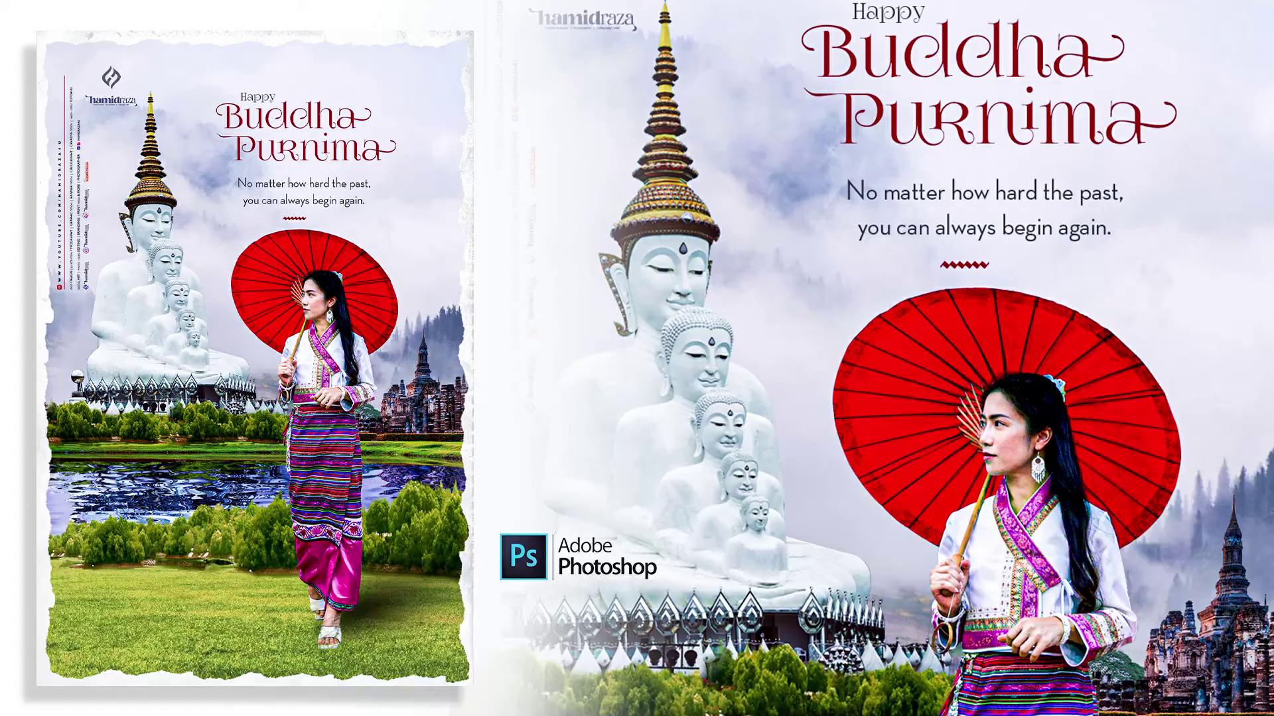